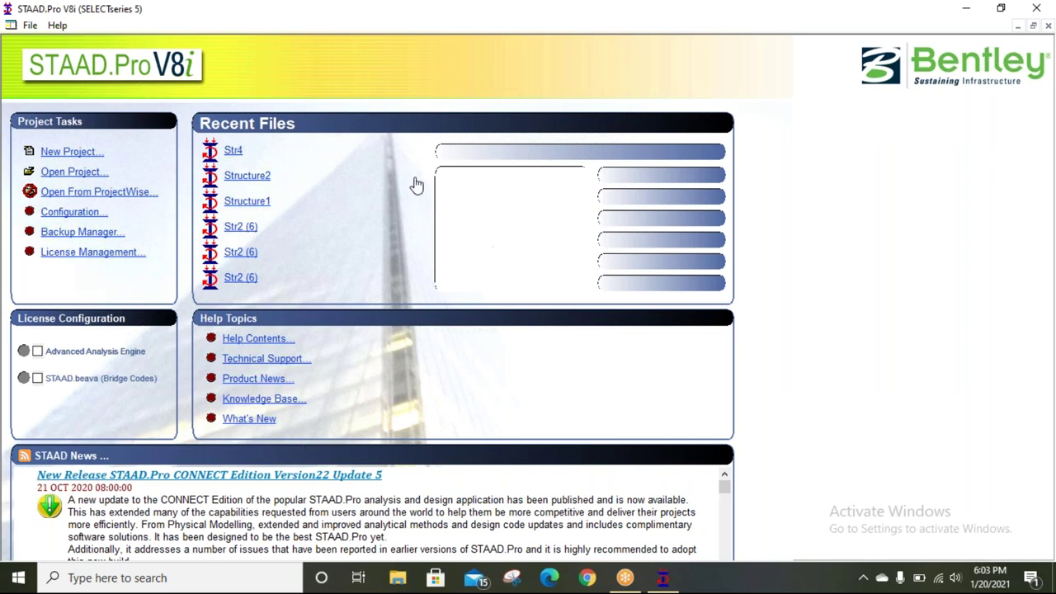
# Start a new project and pick the Space structure type
pyautogui.click(77, 155)
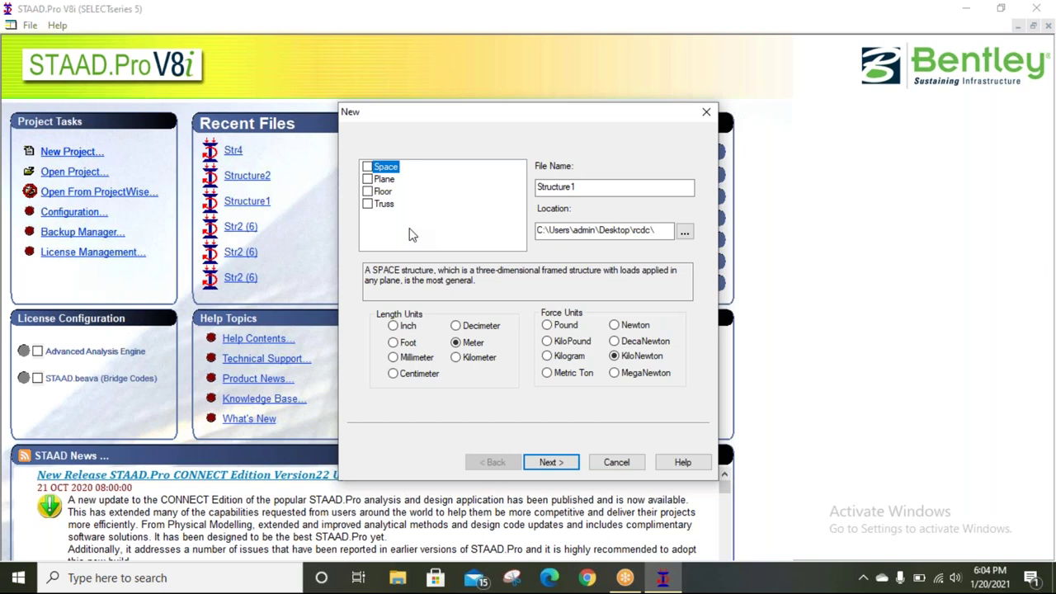
pyautogui.click(368, 167)
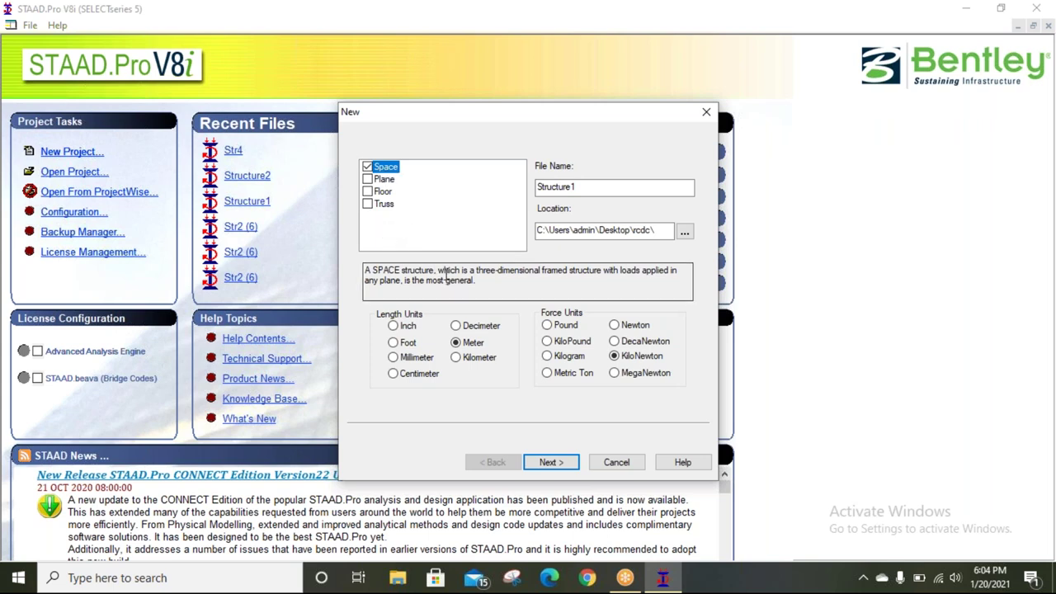
# Compare the Plane, Floor and Truss descriptions, then return to Space with Meter and KiloNewton units
pyautogui.moveTo(444, 270); pyautogui.dragTo(636, 280)
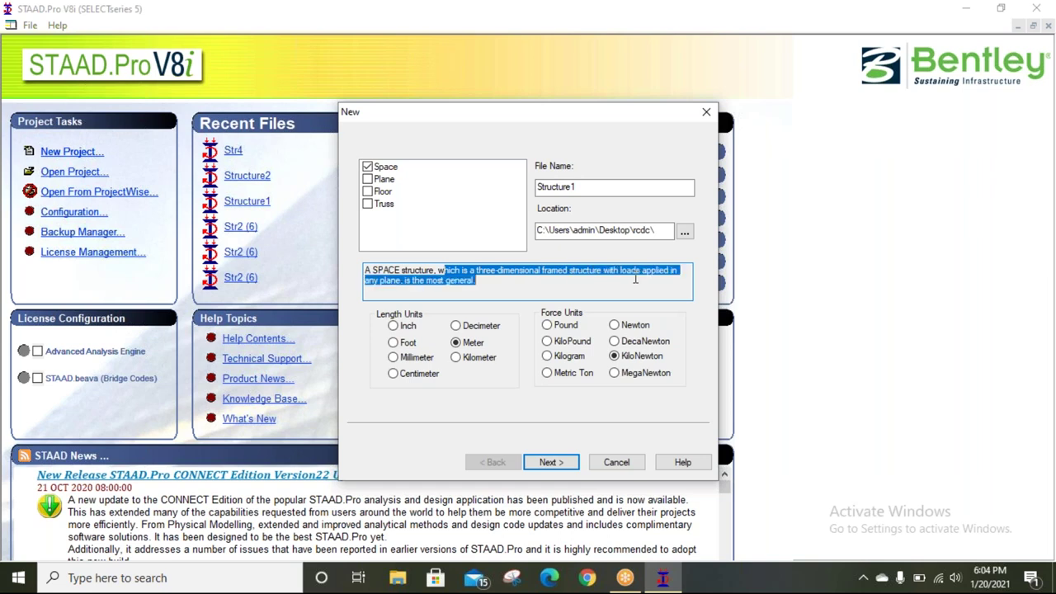
pyautogui.click(384, 179)
pyautogui.moveTo(493, 270); pyautogui.dragTo(584, 277)
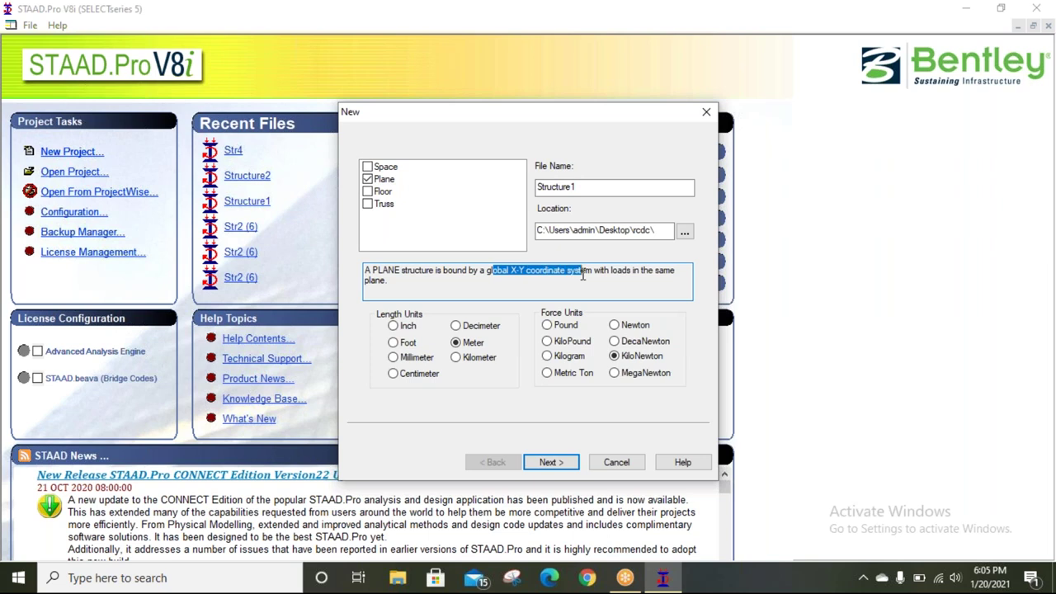
pyautogui.click(382, 192)
pyautogui.moveTo(485, 281); pyautogui.dragTo(516, 280)
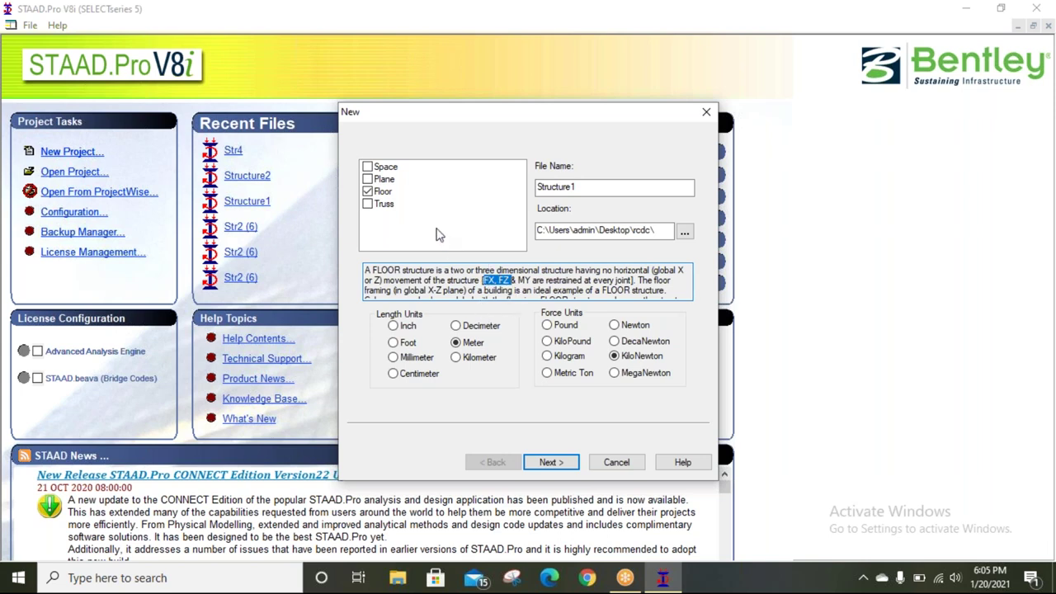
pyautogui.click(382, 203)
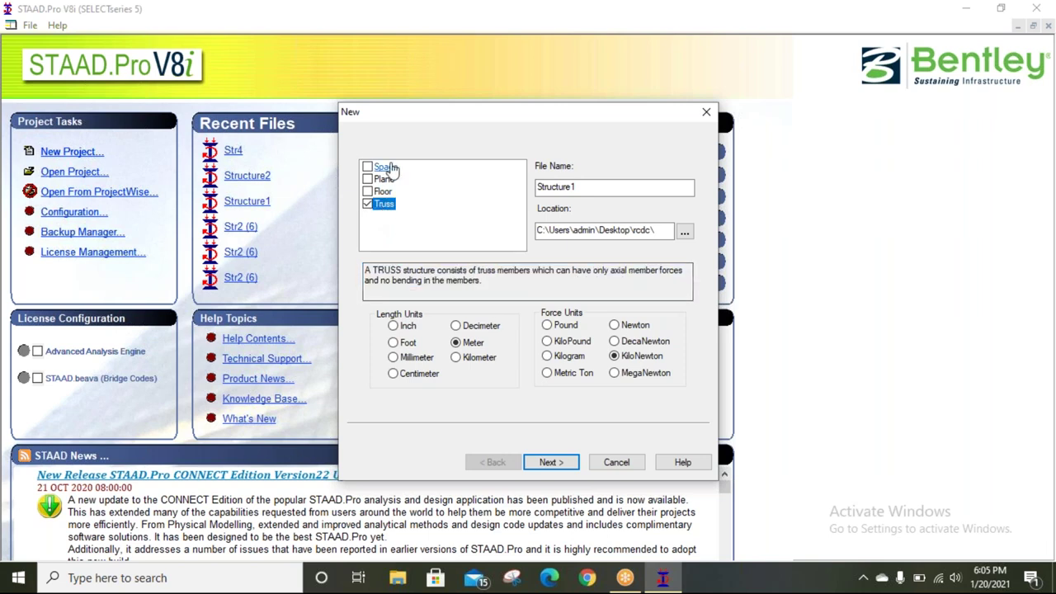
pyautogui.click(386, 167)
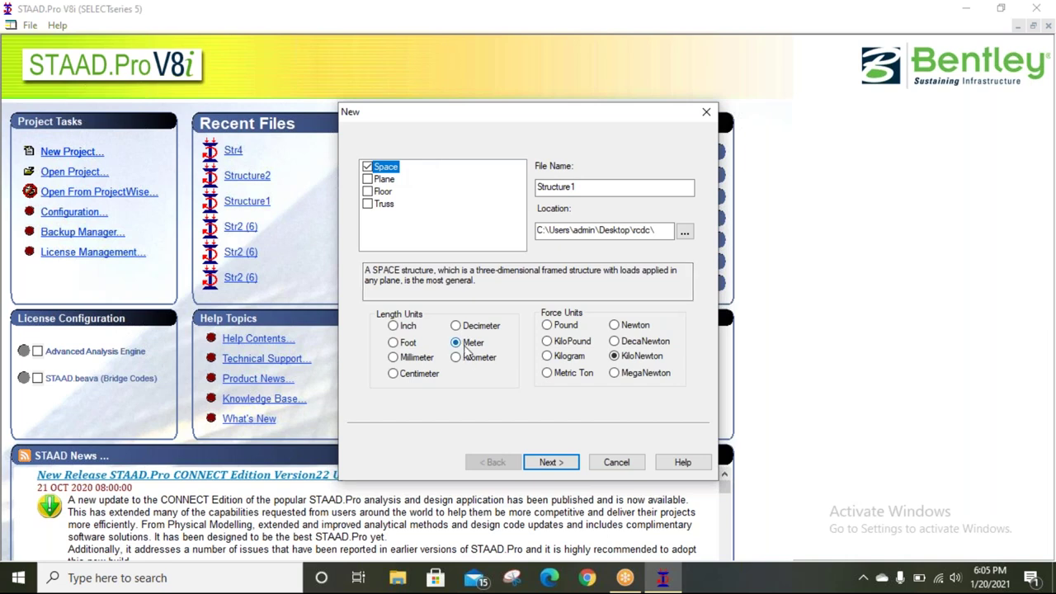
pyautogui.click(629, 363)
pyautogui.doubleClick(591, 188)
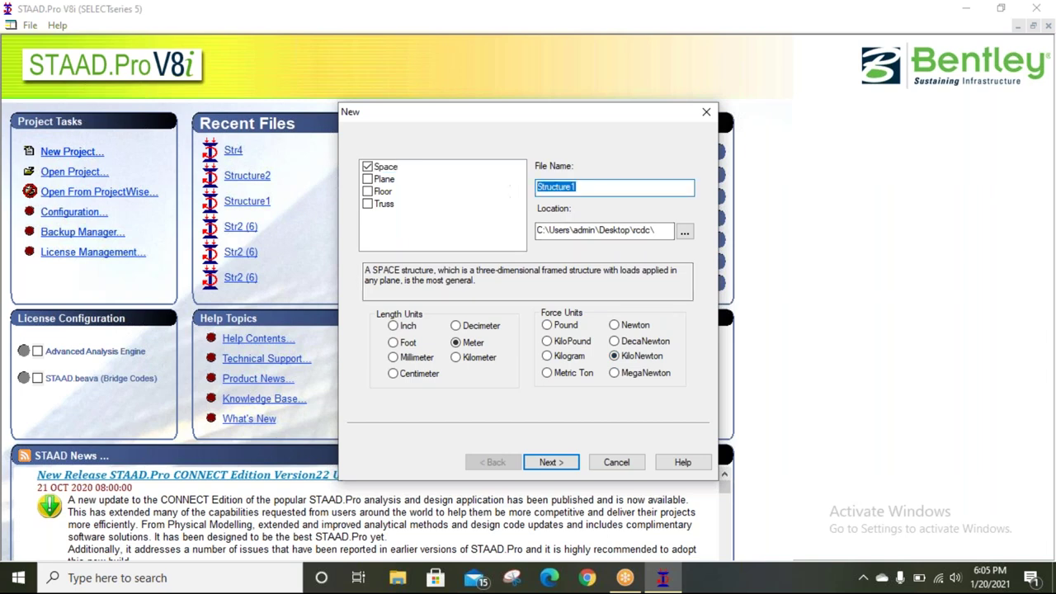
# Name the project '1st project' and browse for its save folder
pyautogui.write('1')
pyautogui.write('st ')
pyautogui.write('project')
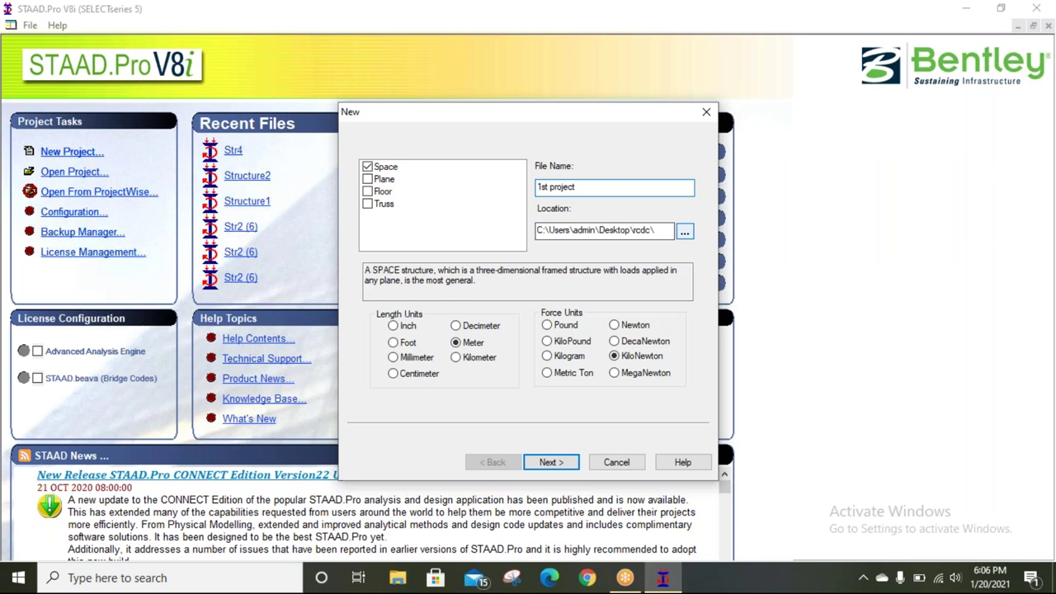
pyautogui.click(685, 232)
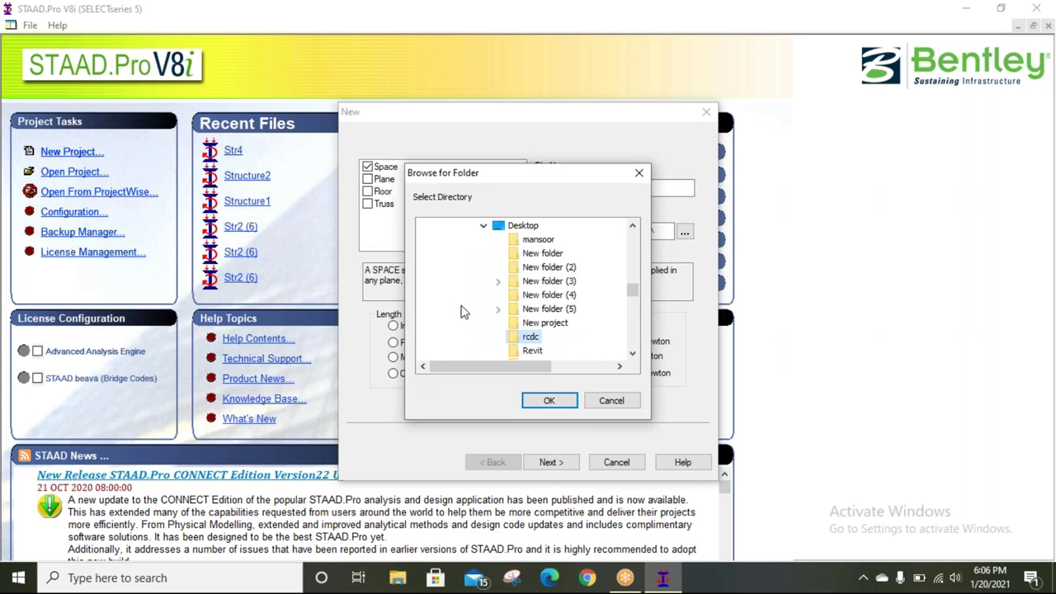
# Look through the Desktop folders in Browse for Folder, checking New folder (5)
pyautogui.scroll(3, 528, 328)
pyautogui.scroll(3, 528, 330)
pyautogui.scroll(-6, 528, 334)
pyautogui.scroll(-3, 532, 342)
pyautogui.scroll(-3, 528, 347)
pyautogui.scroll(8, 503, 305)
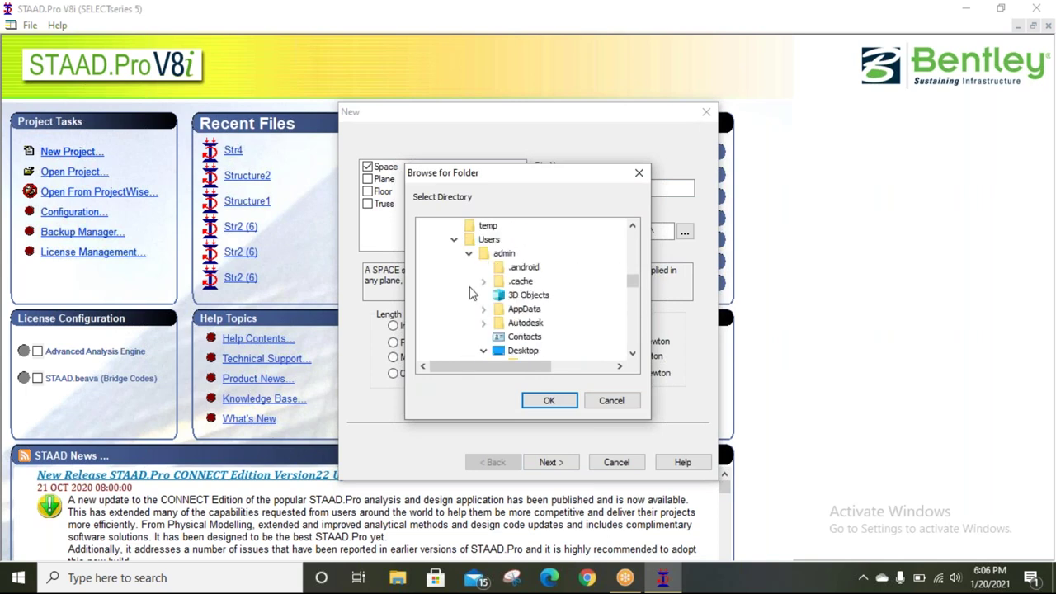
pyautogui.scroll(3, 525, 323)
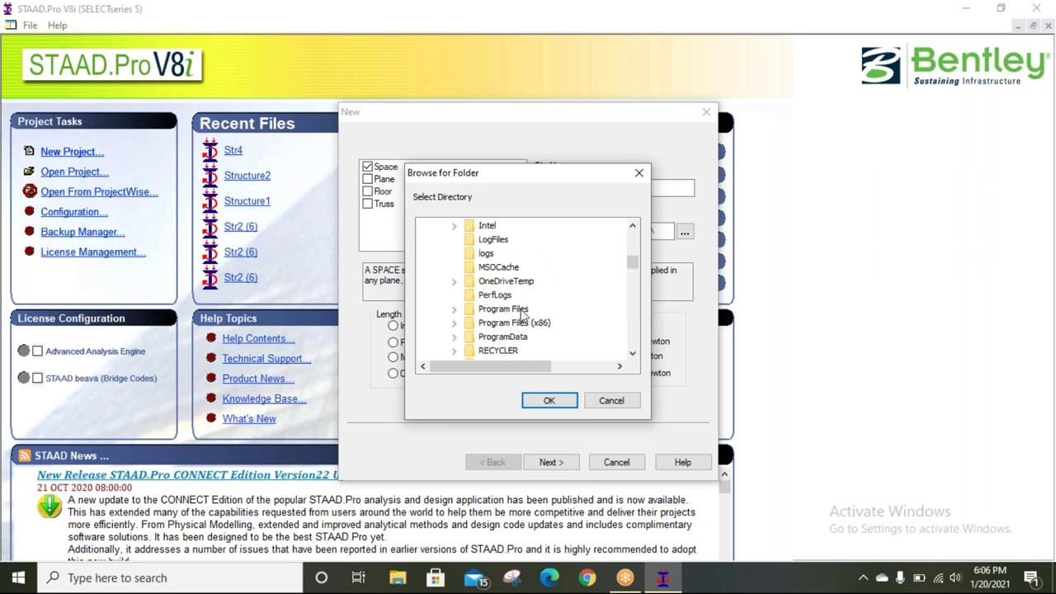
pyautogui.scroll(-3, 522, 314)
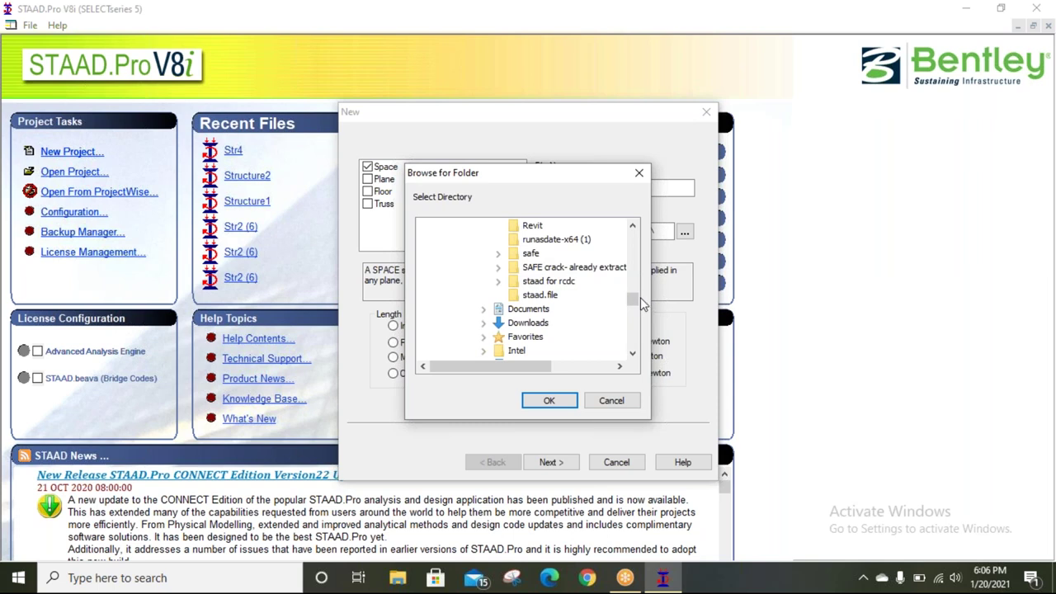
pyautogui.scroll(1, 639, 299)
pyautogui.scroll(1, 639, 298)
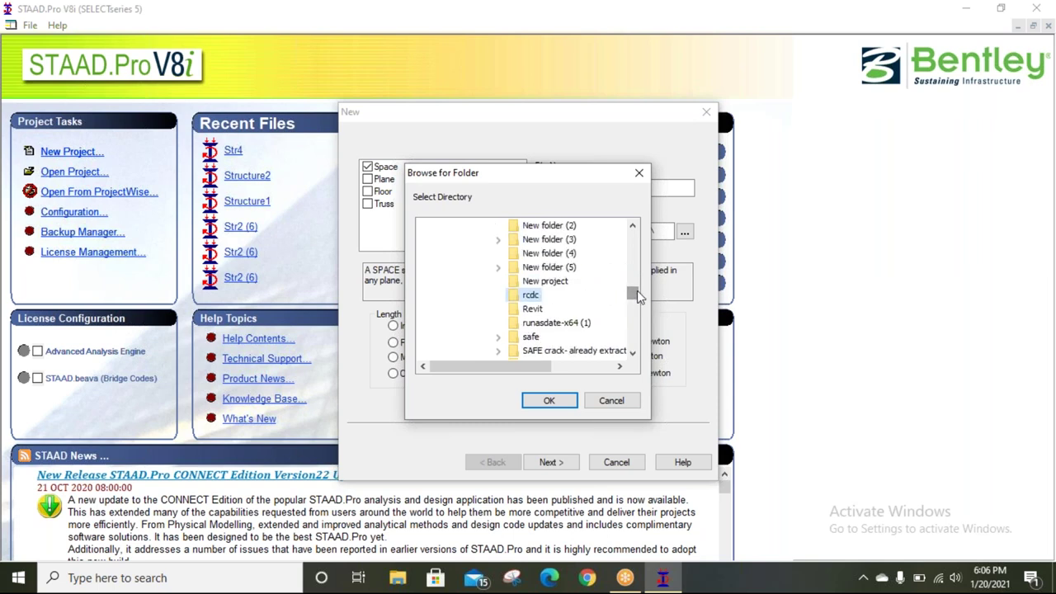
pyautogui.click(534, 269)
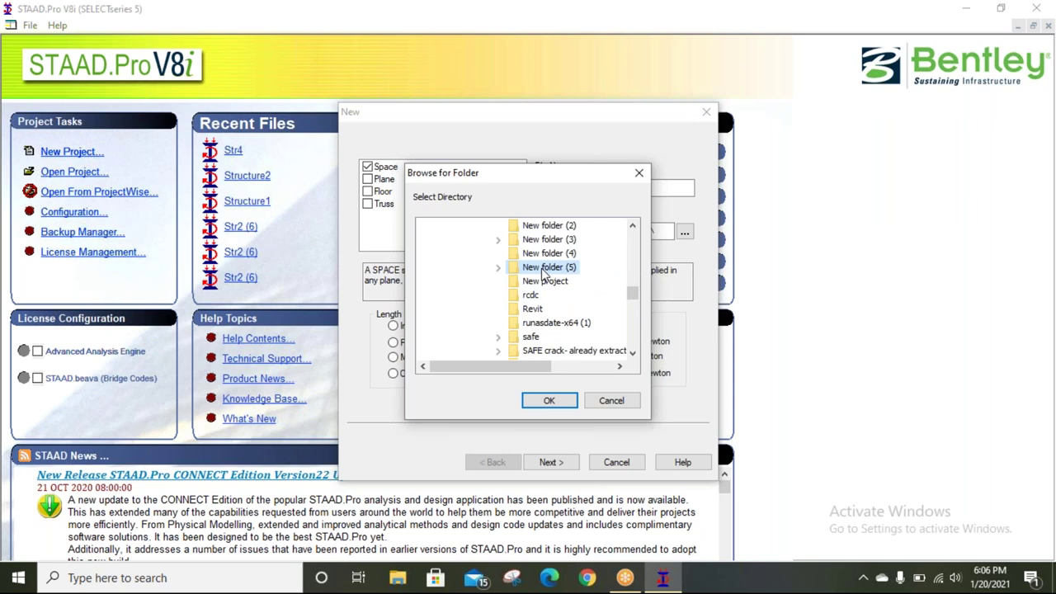
pyautogui.click(497, 267)
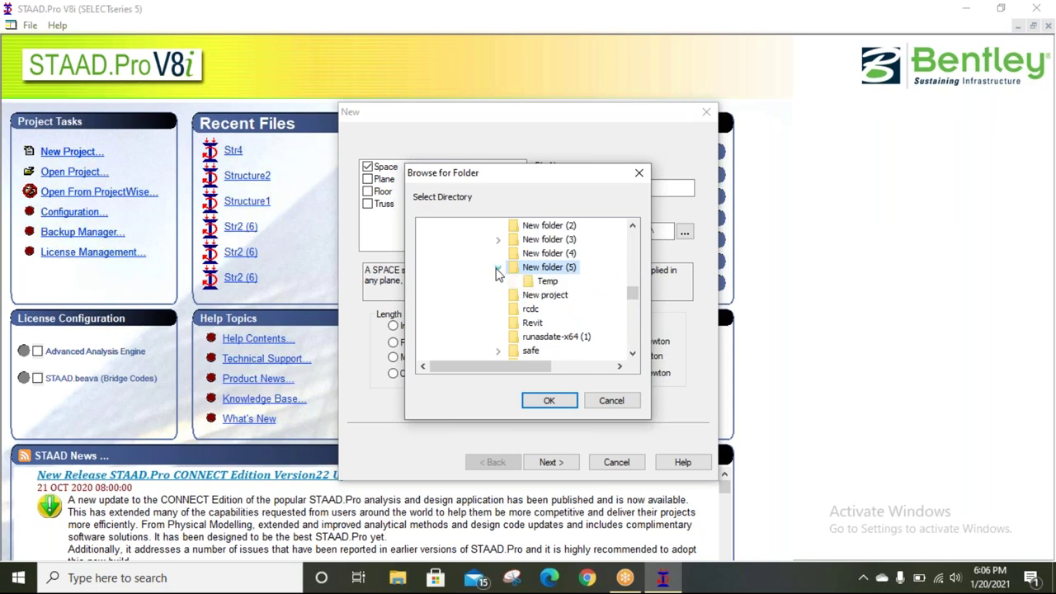
# Save the project in Desktop > New folder (4) and continue to the next setup page
pyautogui.click(555, 254)
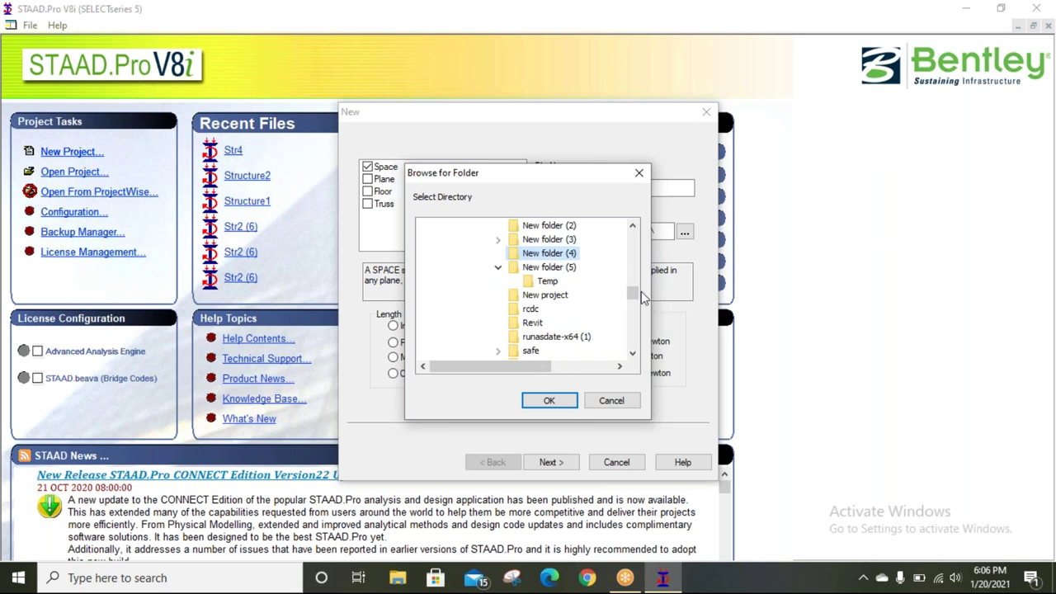
pyautogui.scroll(1, 634, 291)
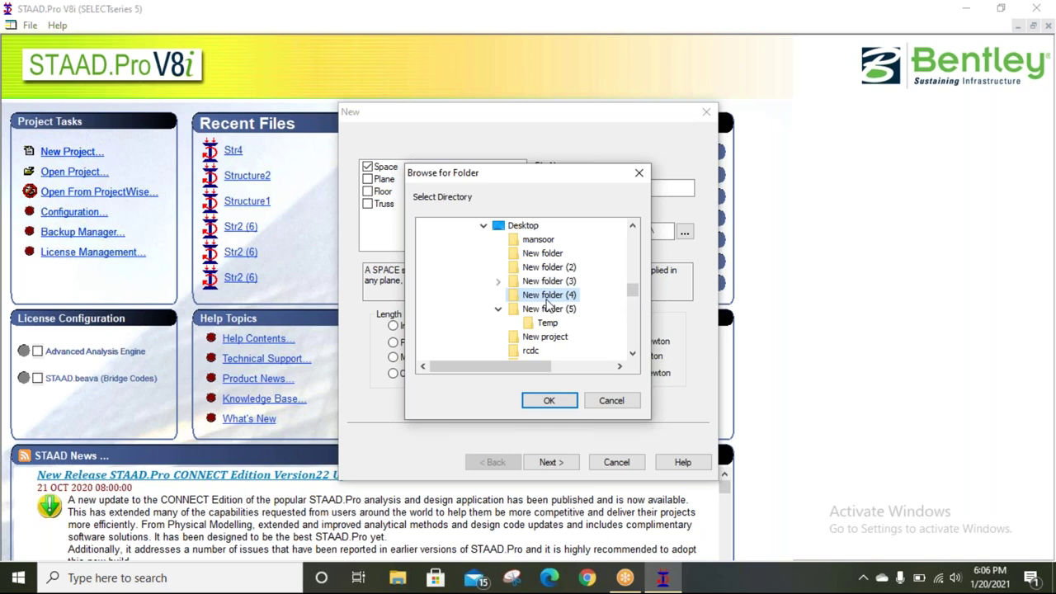
pyautogui.click(548, 401)
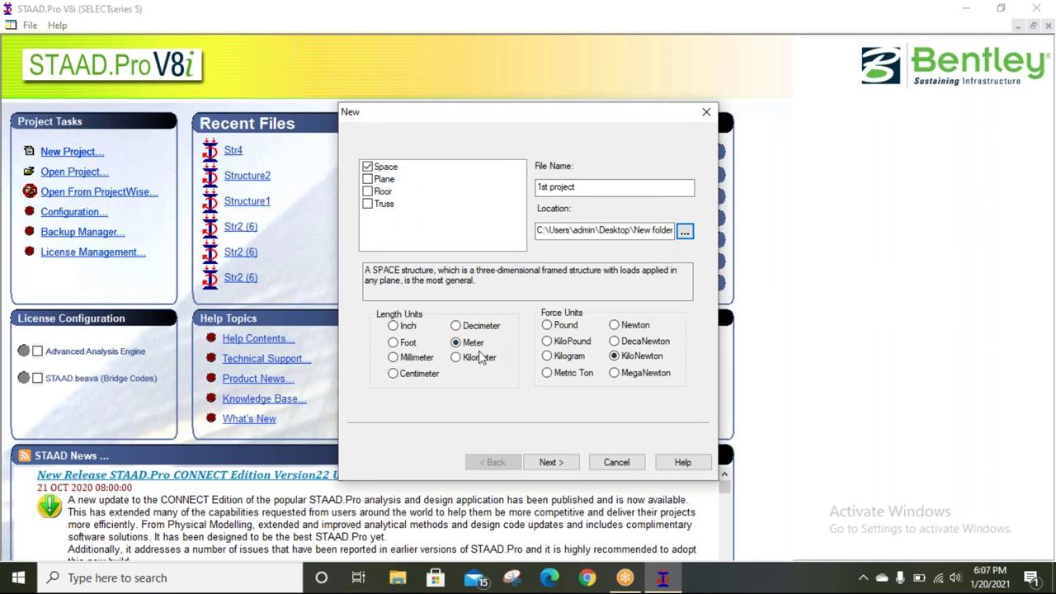
pyautogui.click(558, 467)
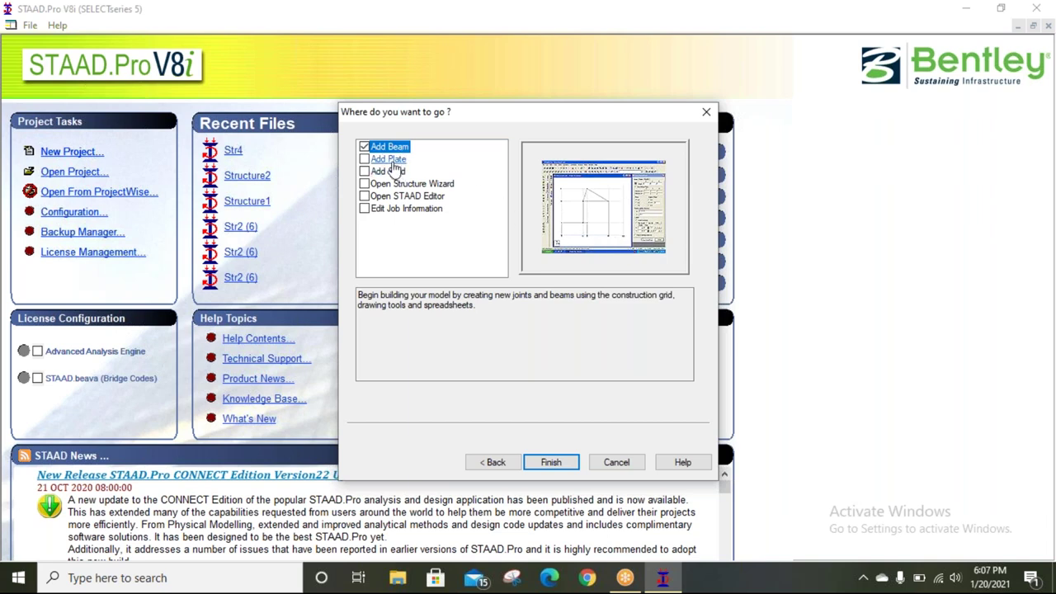
# Preview the Add Plate, Add Solid and Open Structure Wizard starting options
pyautogui.click(390, 158)
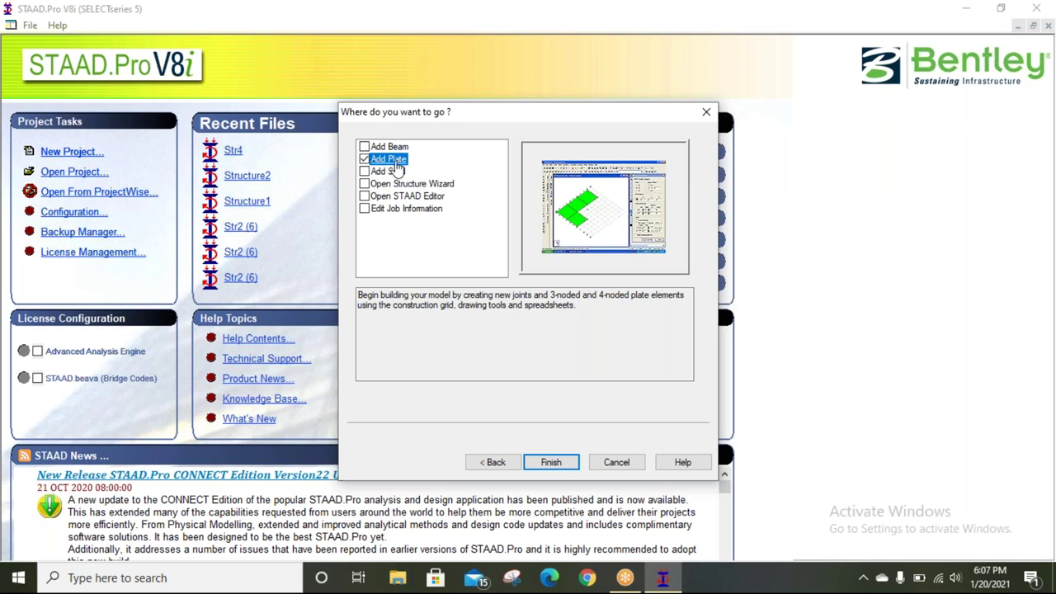
pyautogui.click(394, 172)
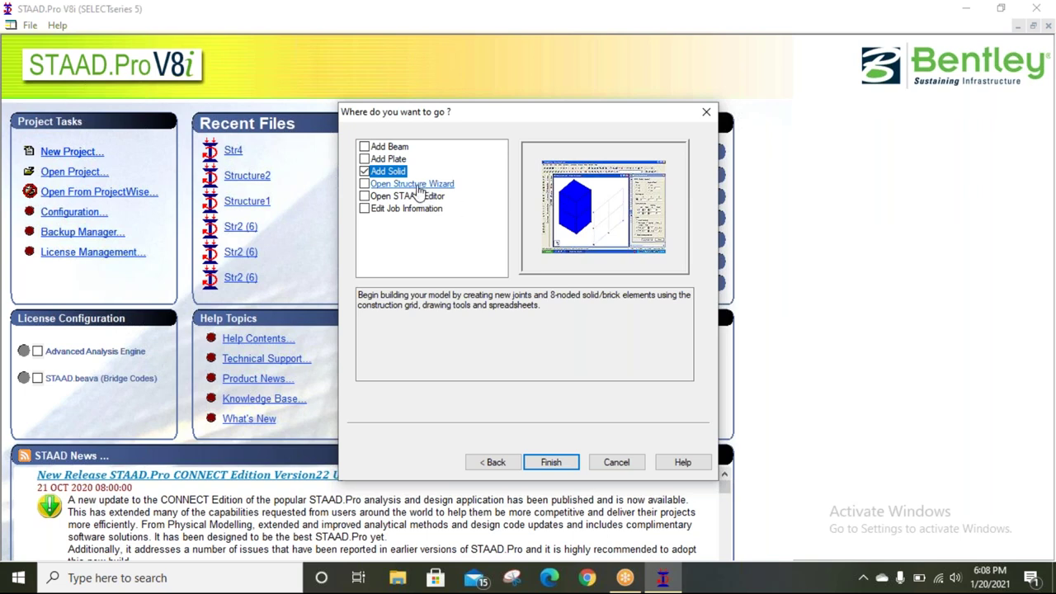
pyautogui.click(419, 184)
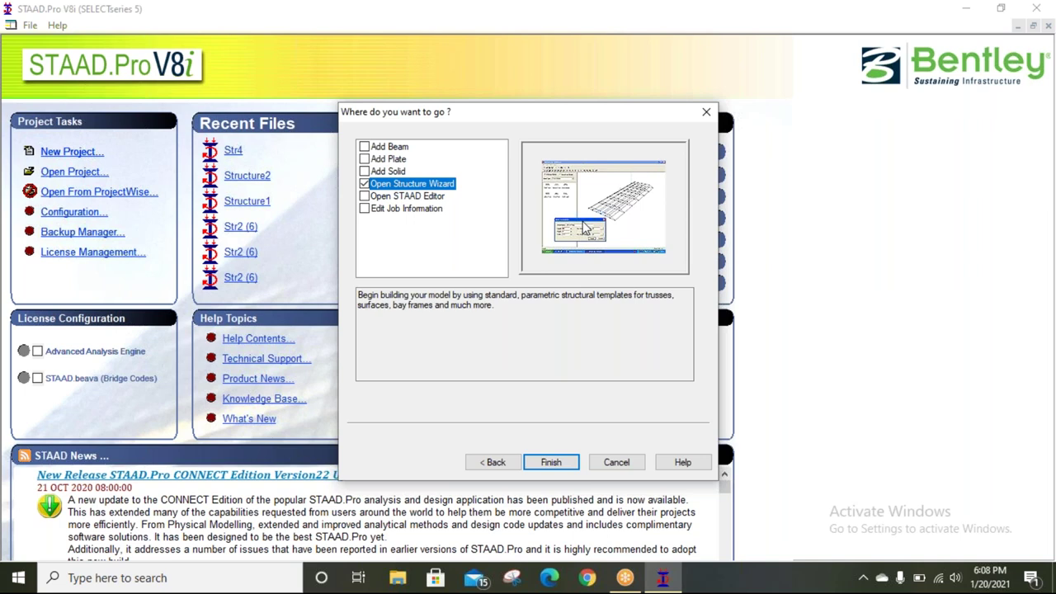
# Preview the STAAD editor, job information, Add Beam, Add Plate and Add Solid options
pyautogui.click(405, 197)
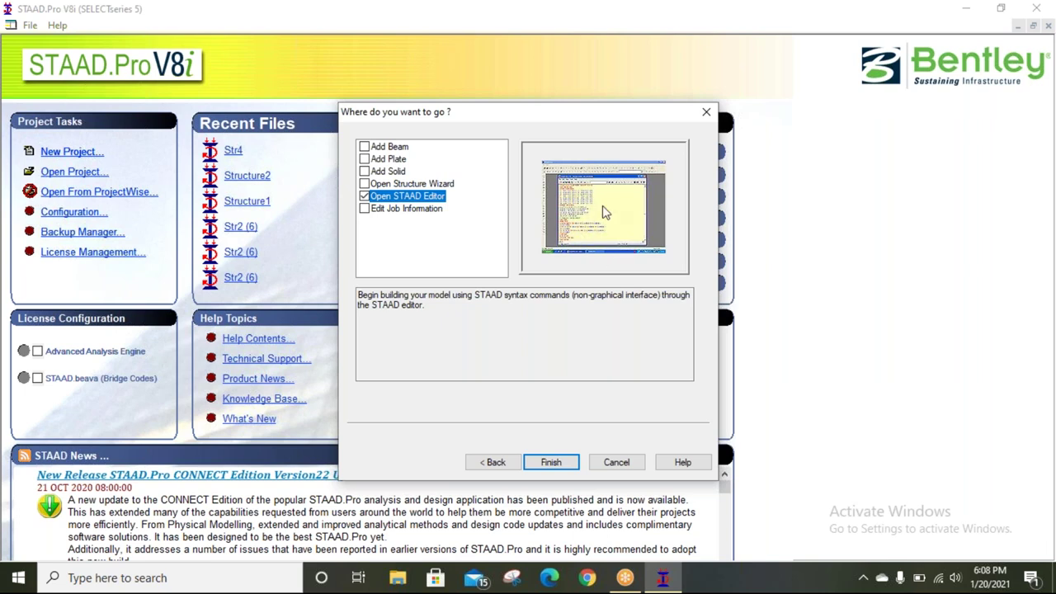
pyautogui.click(400, 210)
pyautogui.click(399, 211)
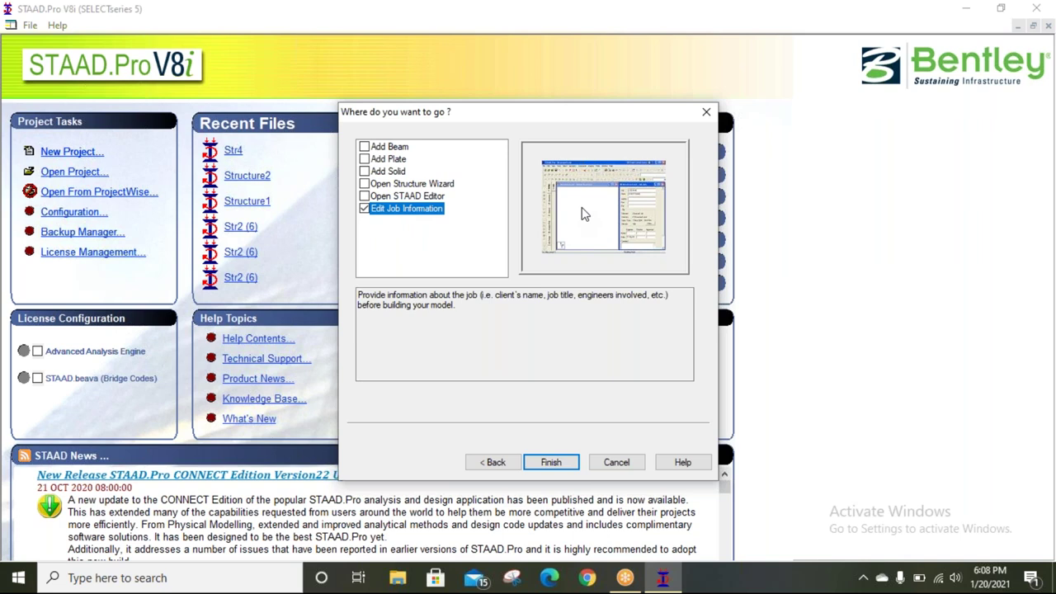
pyautogui.click(388, 147)
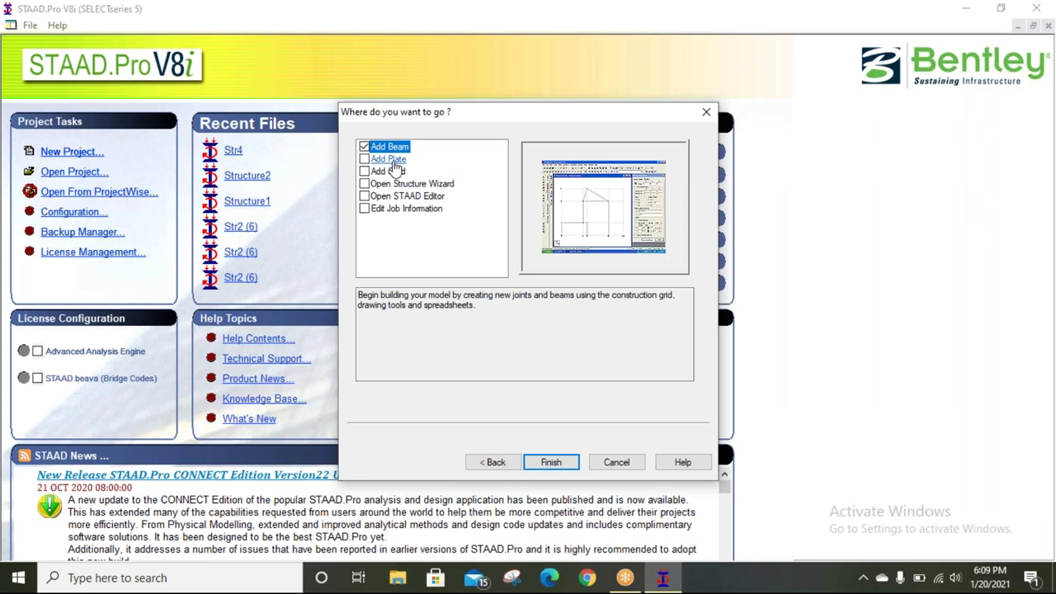
pyautogui.click(384, 159)
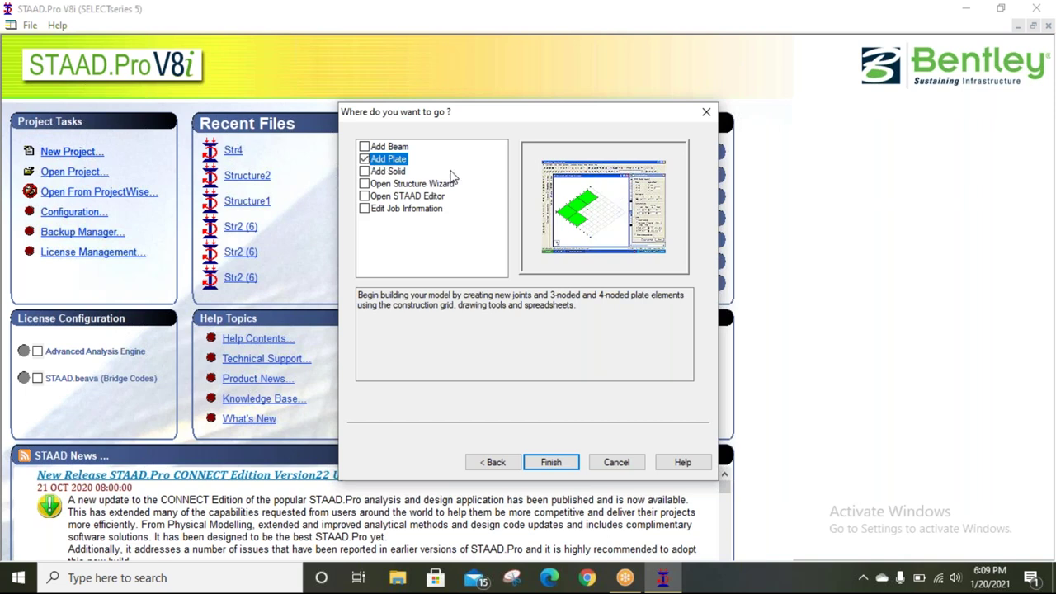
pyautogui.click(388, 171)
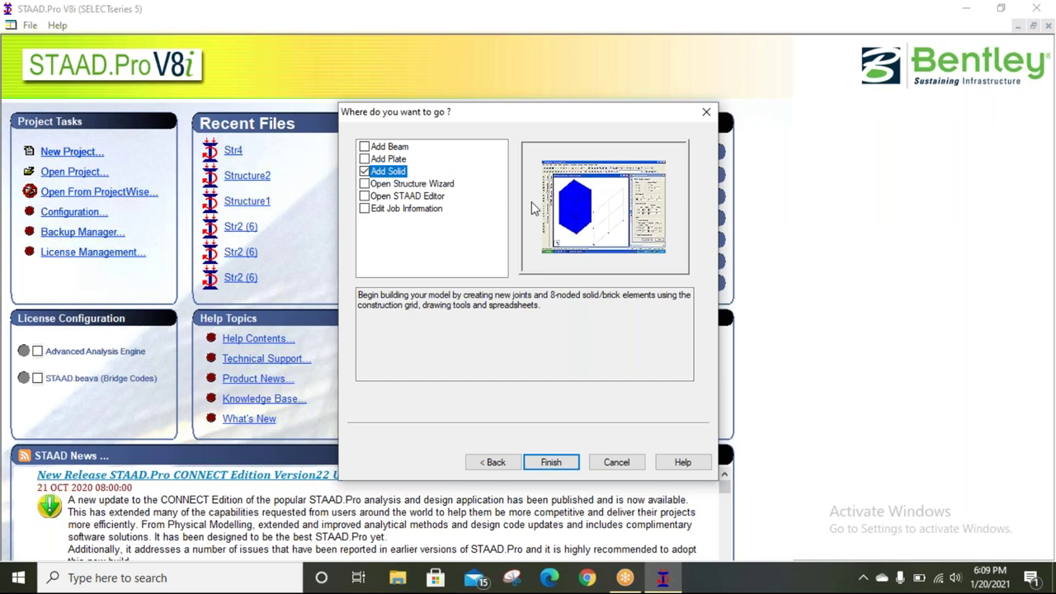
# After checking the remaining options, select Add Beam as the starting choice and finish
pyautogui.click(406, 185)
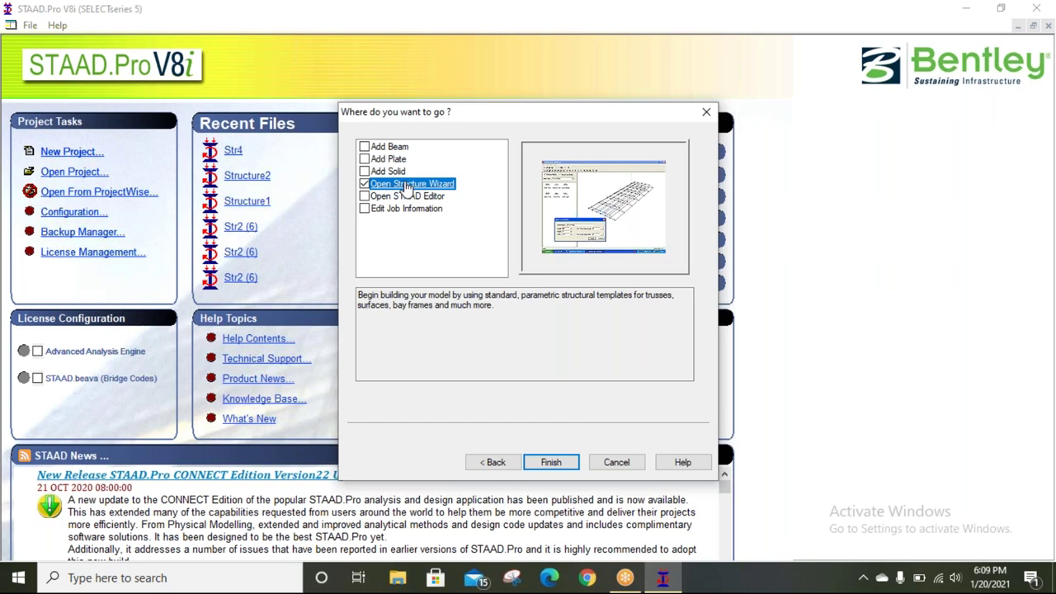
pyautogui.click(409, 196)
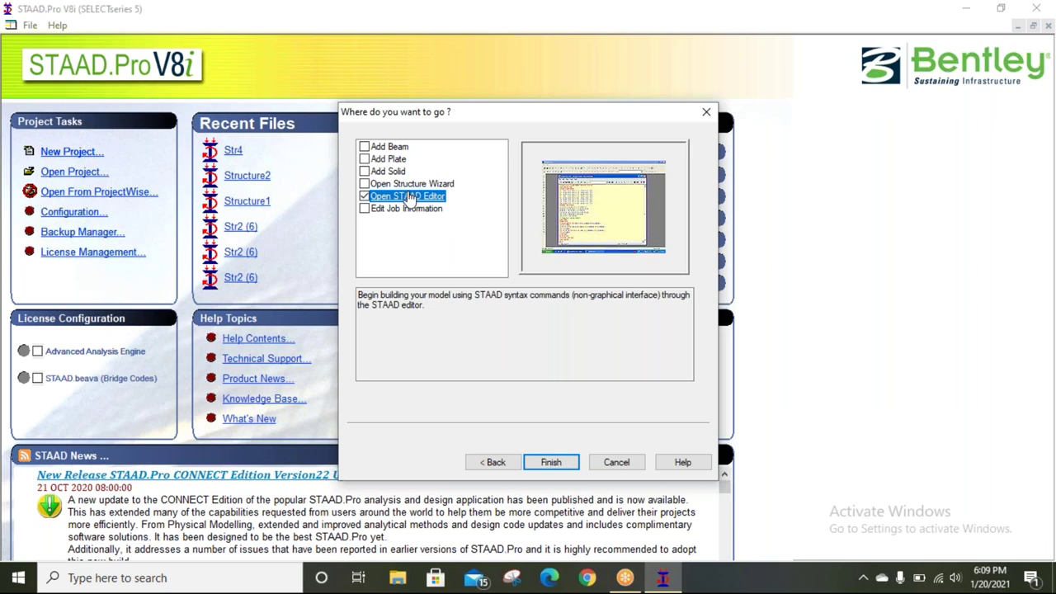
pyautogui.click(406, 208)
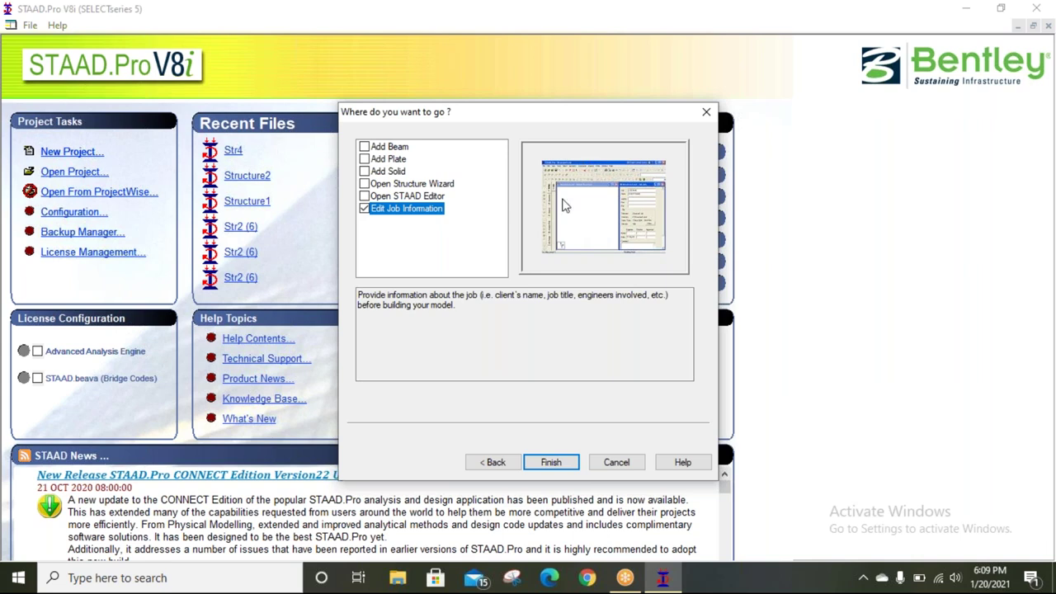
pyautogui.click(385, 148)
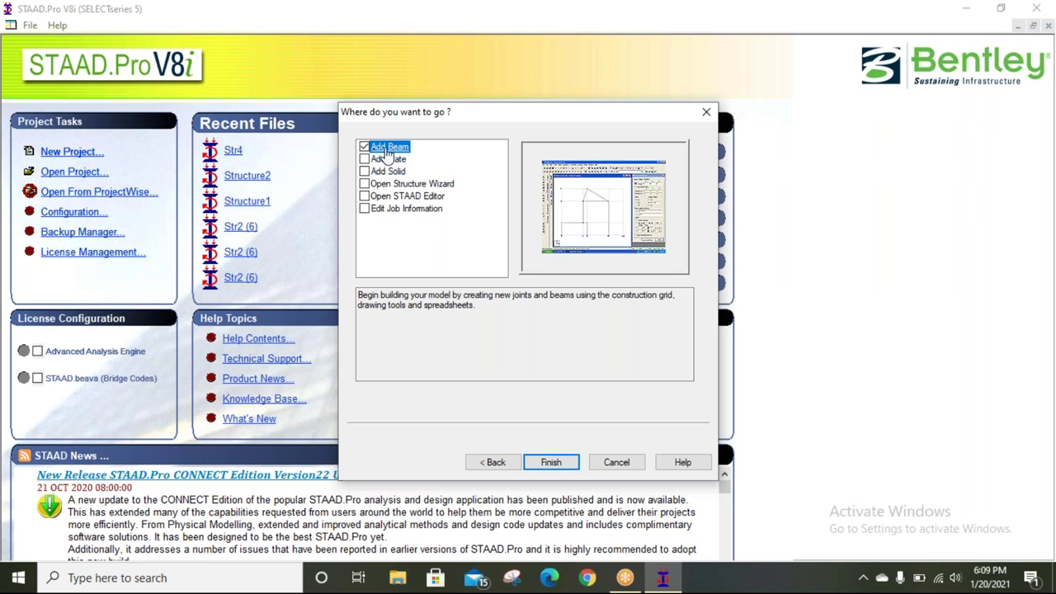
pyautogui.click(546, 462)
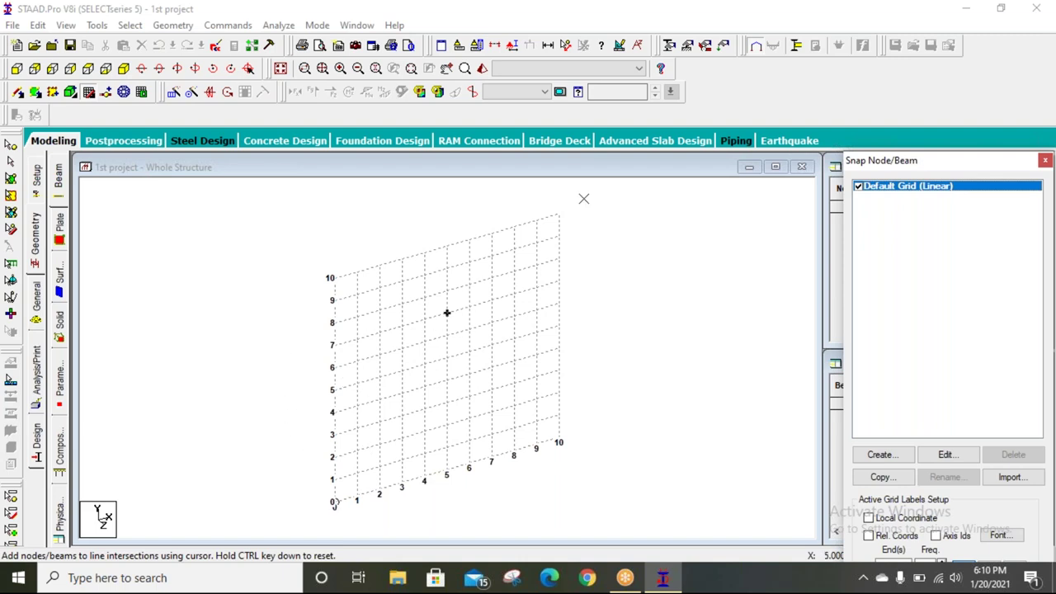
# Focus the modeling window showing the empty 10-by-10 Default Grid (Linear)
pyautogui.click(750, 104)
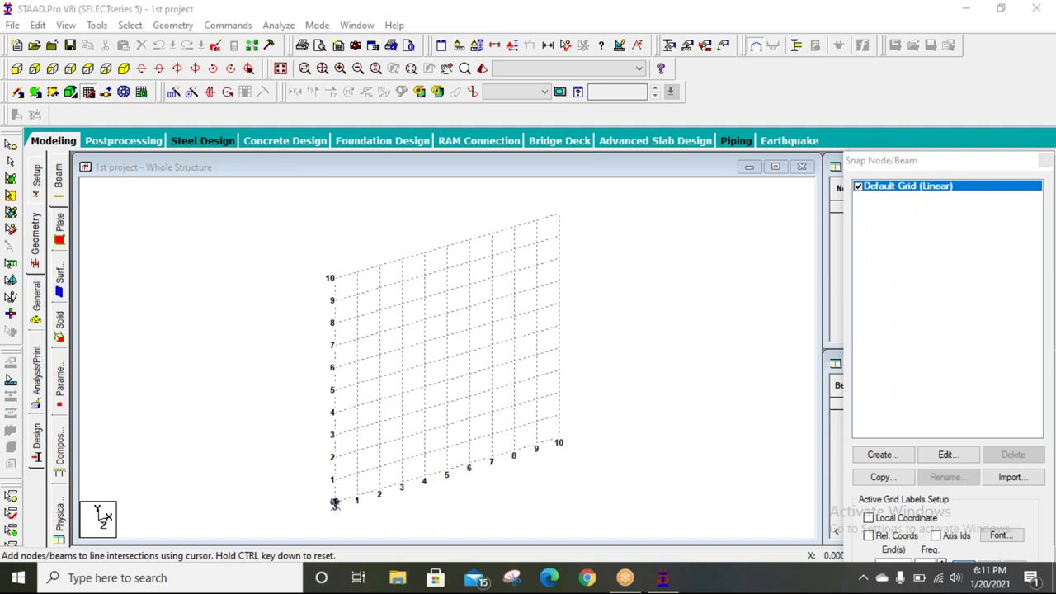
# Draw beam 1 from the grid origin (0,0,0) to grid point (4,0,0), then stop snapping
pyautogui.click(334, 503)
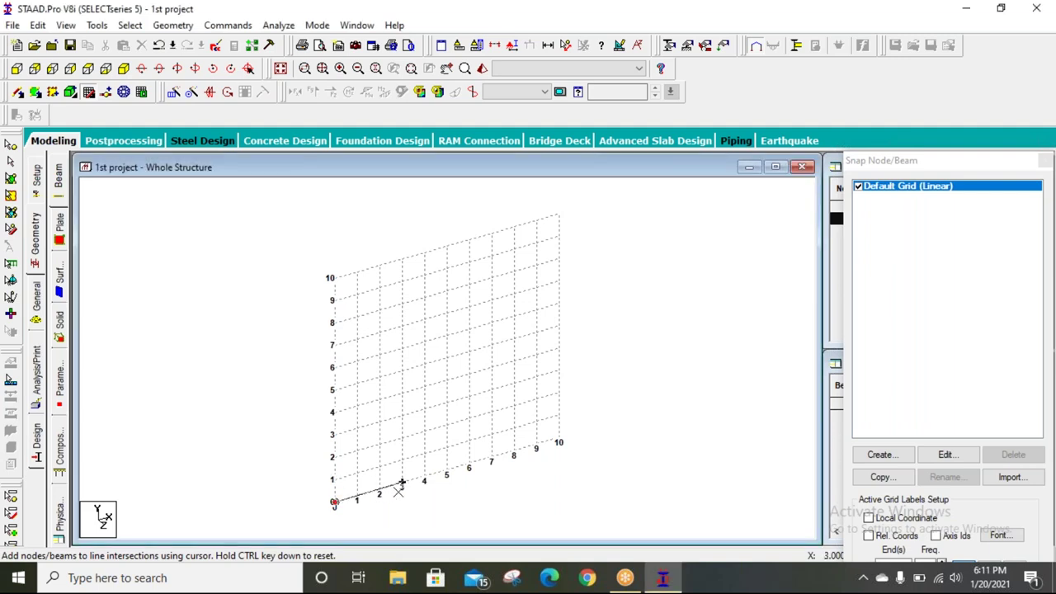
pyautogui.click(424, 477)
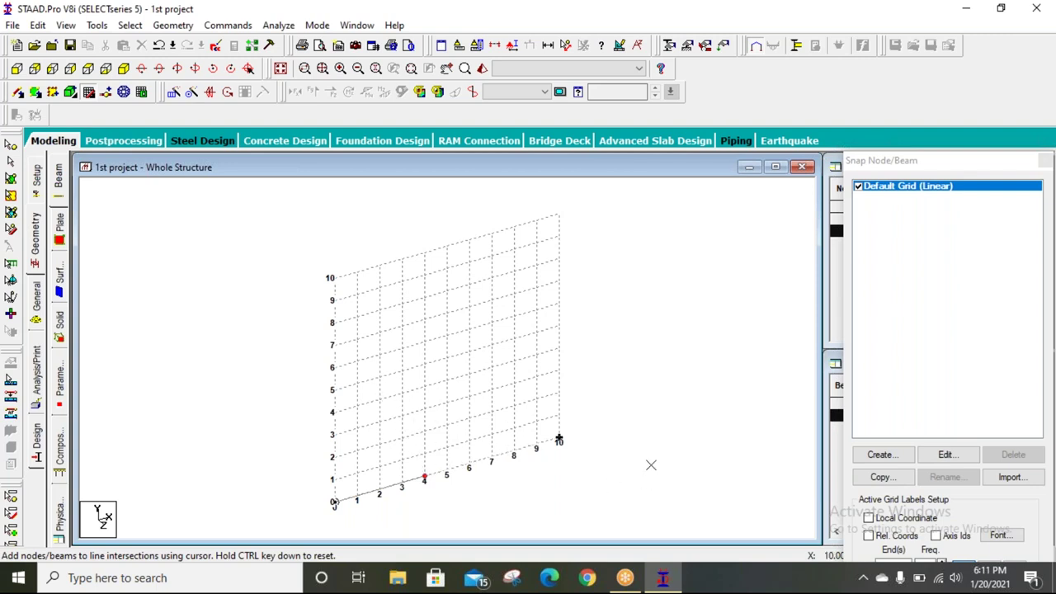
pyautogui.moveTo(922, 165); pyautogui.dragTo(884, 62)
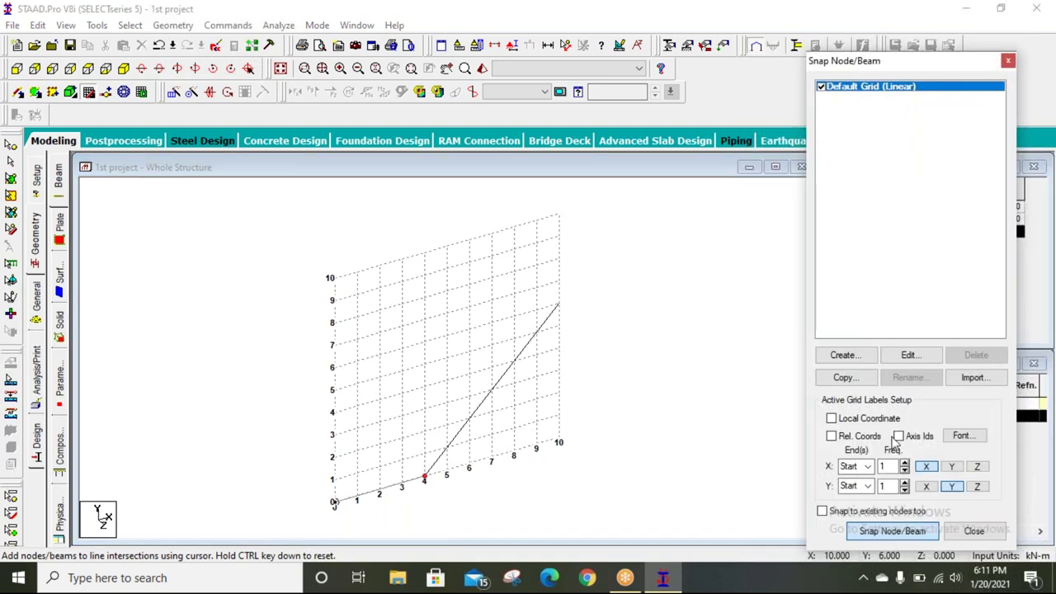
pyautogui.click(883, 533)
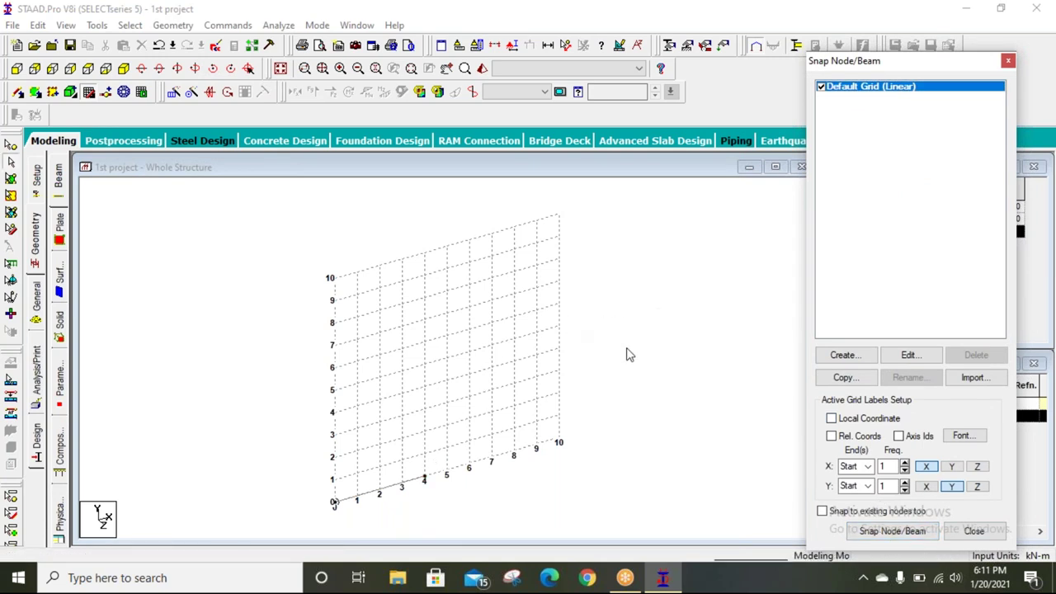
pyautogui.click(883, 533)
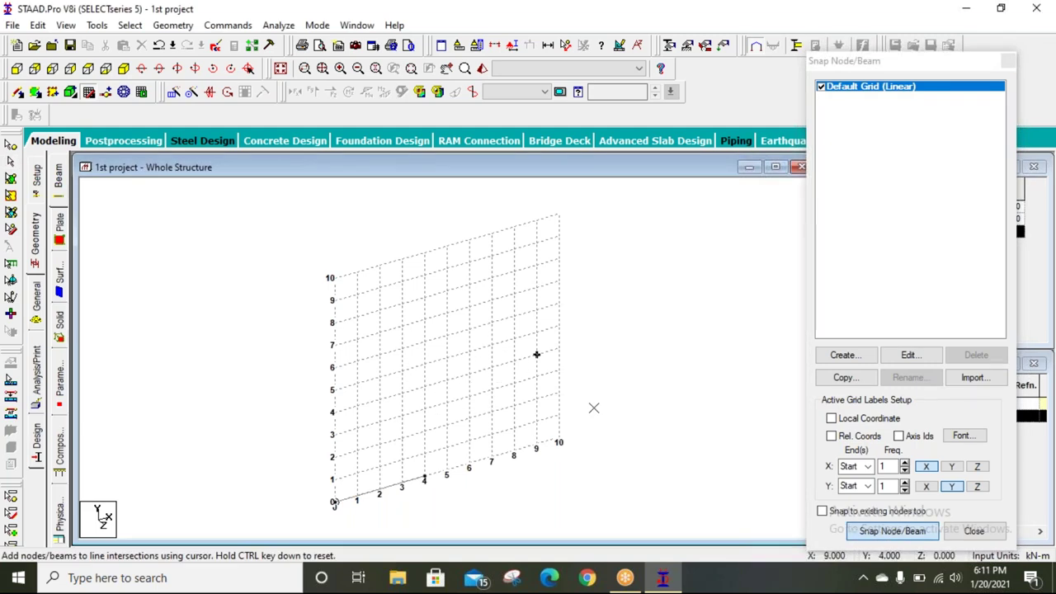
pyautogui.click(899, 532)
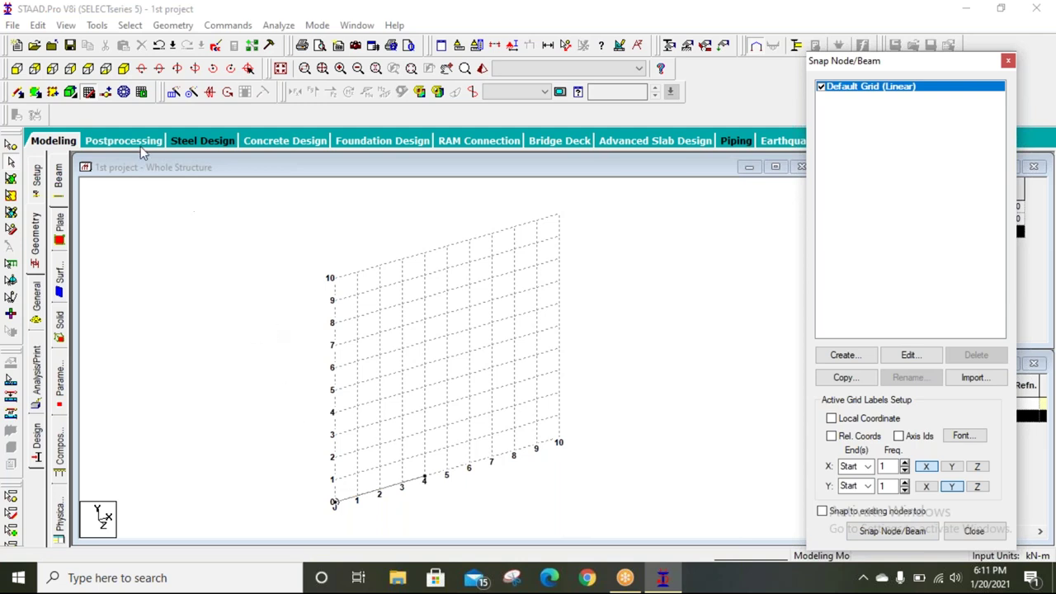
# Close the grid panel and recenter the view on the finished beam
pyautogui.click(89, 93)
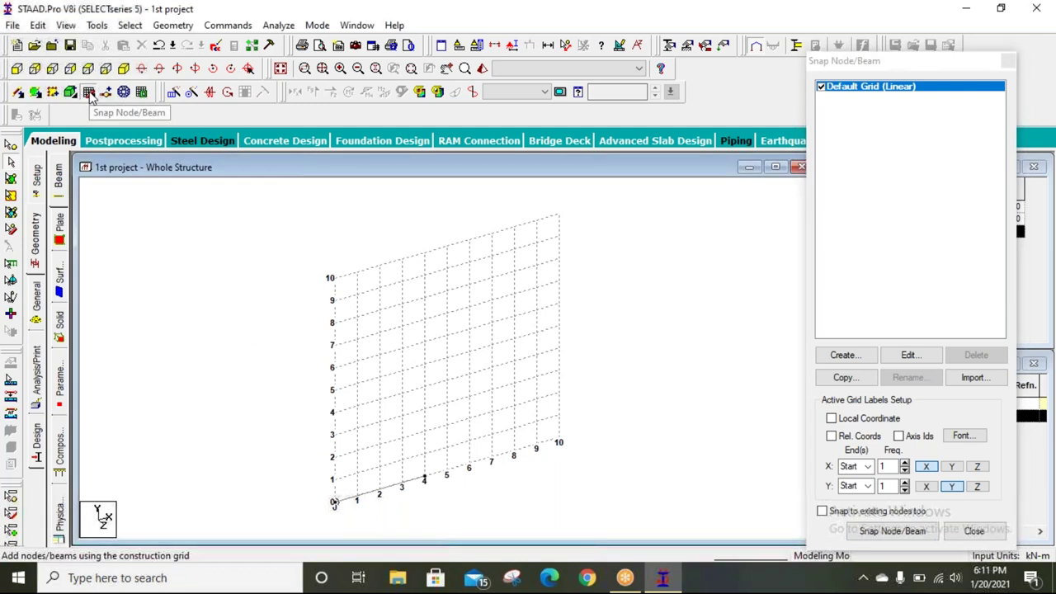
pyautogui.scroll(-3, 404, 448)
pyautogui.moveTo(415, 358); pyautogui.dragTo(415, 394, button='middle')
pyautogui.click(39, 320)
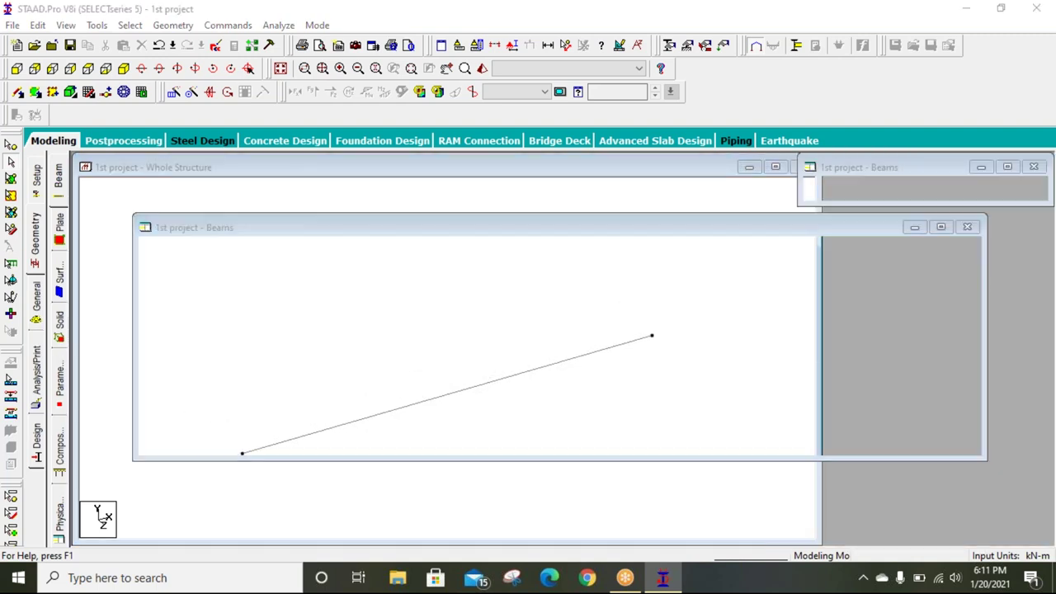
# Try the Rectangle section shape in Define, close it unsaved, and select then deselect the beam
pyautogui.scroll(-2, 339, 459)
pyautogui.scroll(-2, 383, 447)
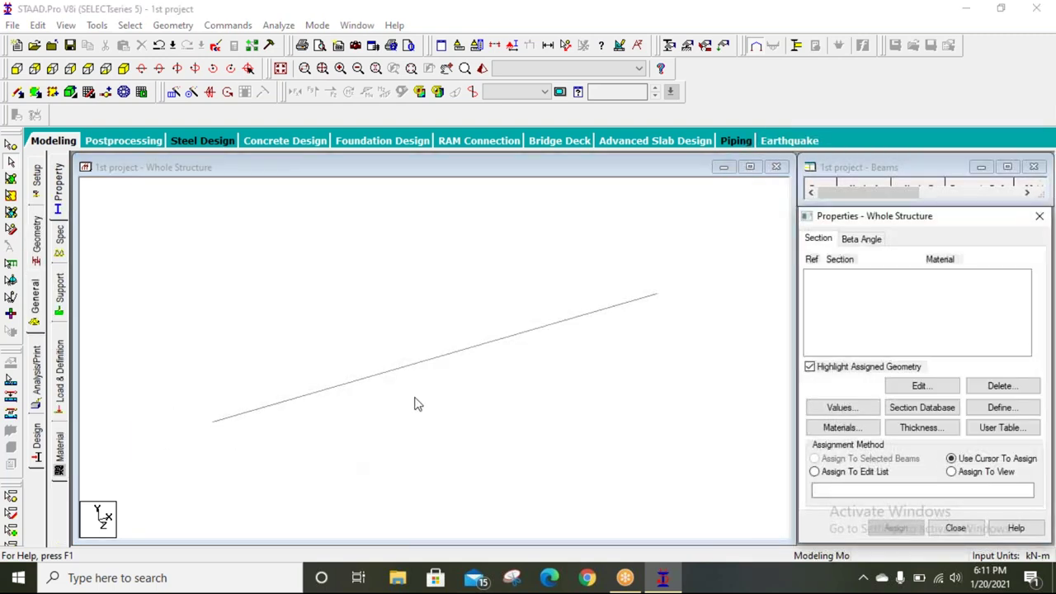
pyautogui.moveTo(415, 403); pyautogui.dragTo(422, 430, button='middle')
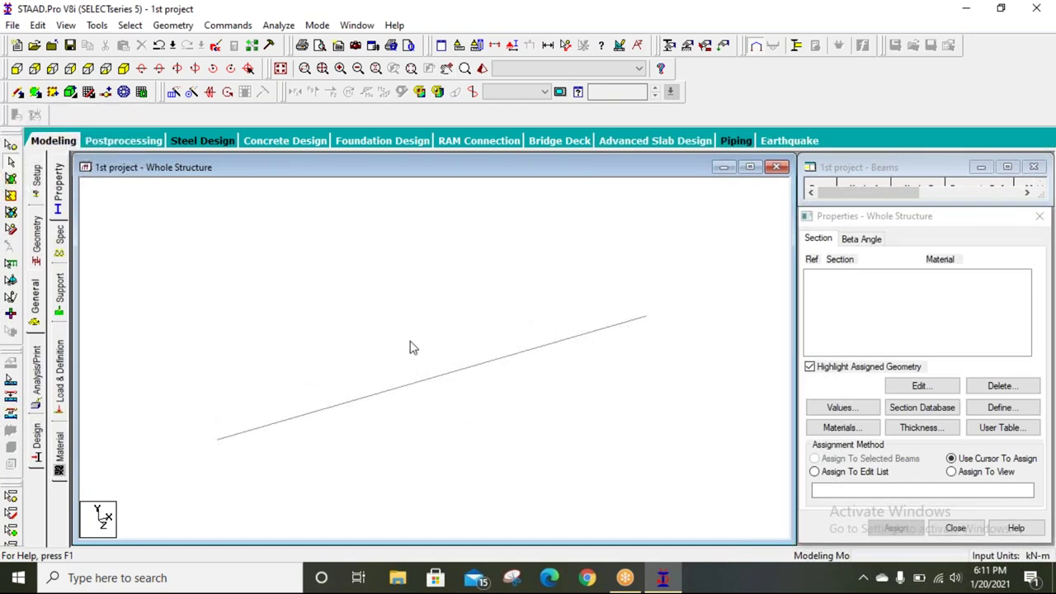
pyautogui.click(1001, 409)
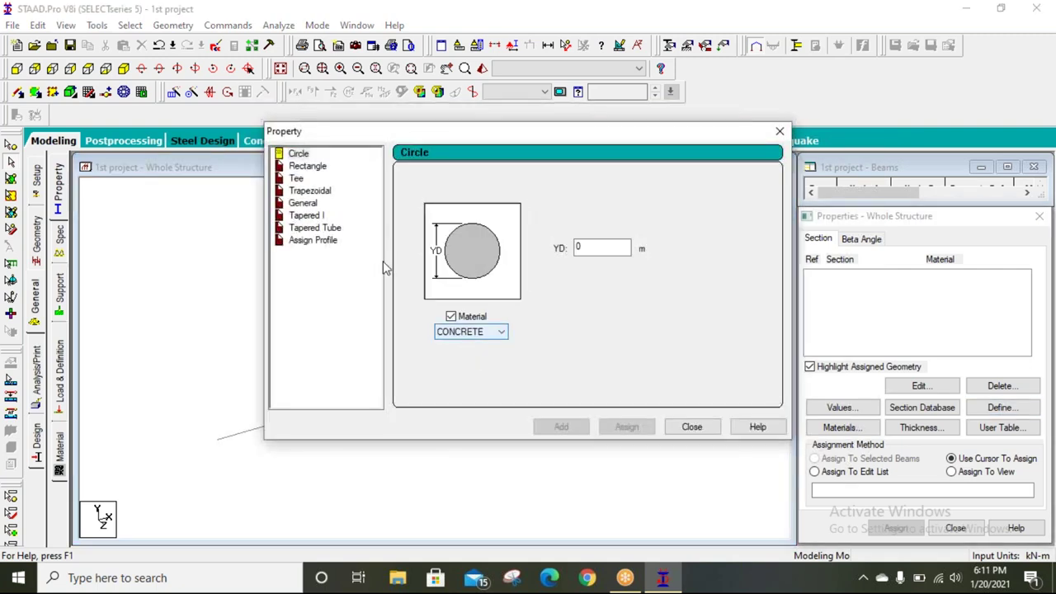
pyautogui.click(307, 166)
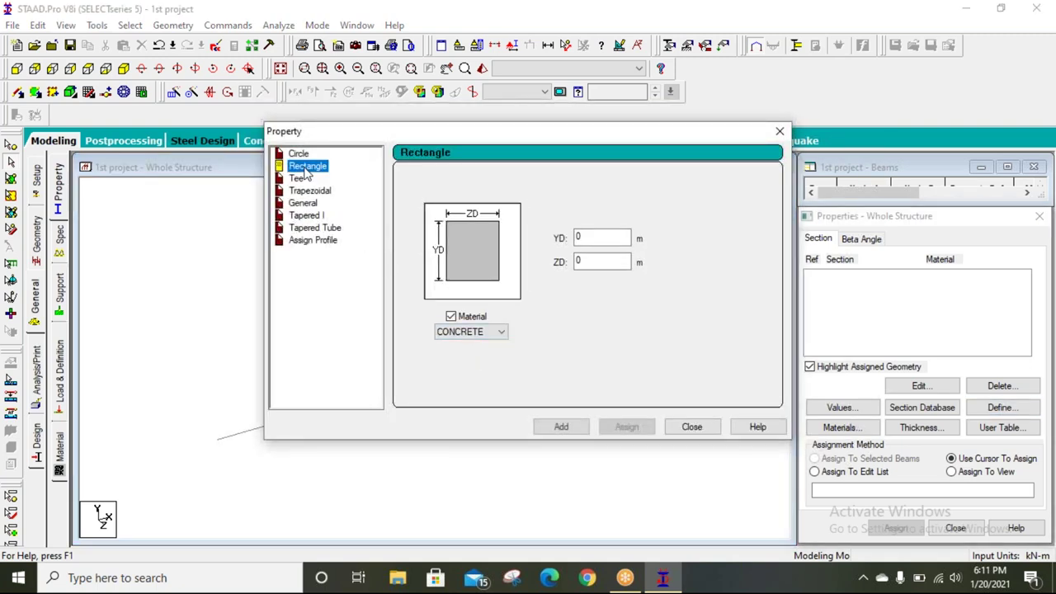
pyautogui.click(779, 132)
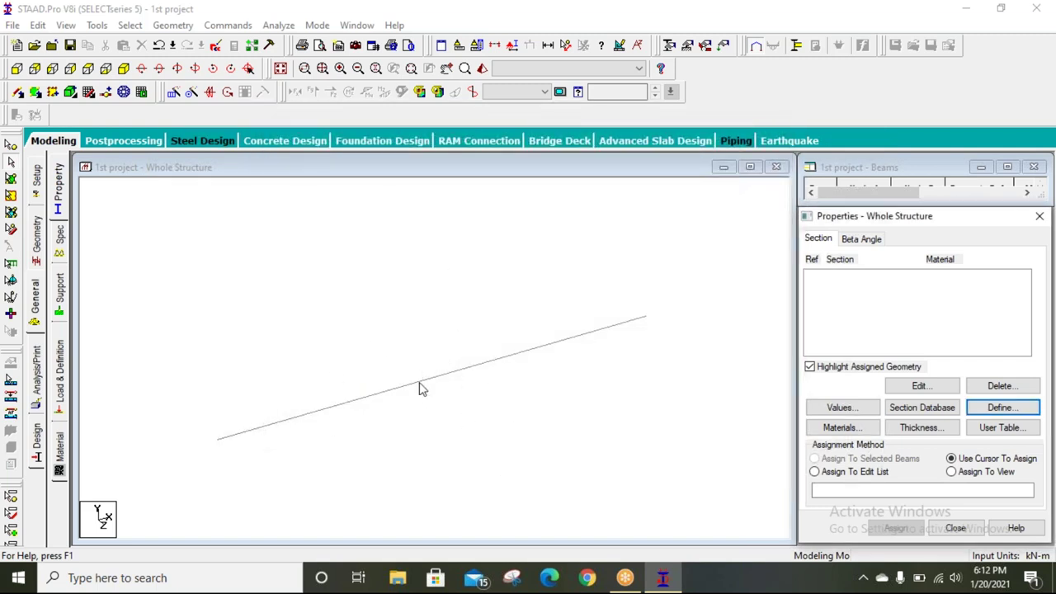
pyautogui.click(418, 381)
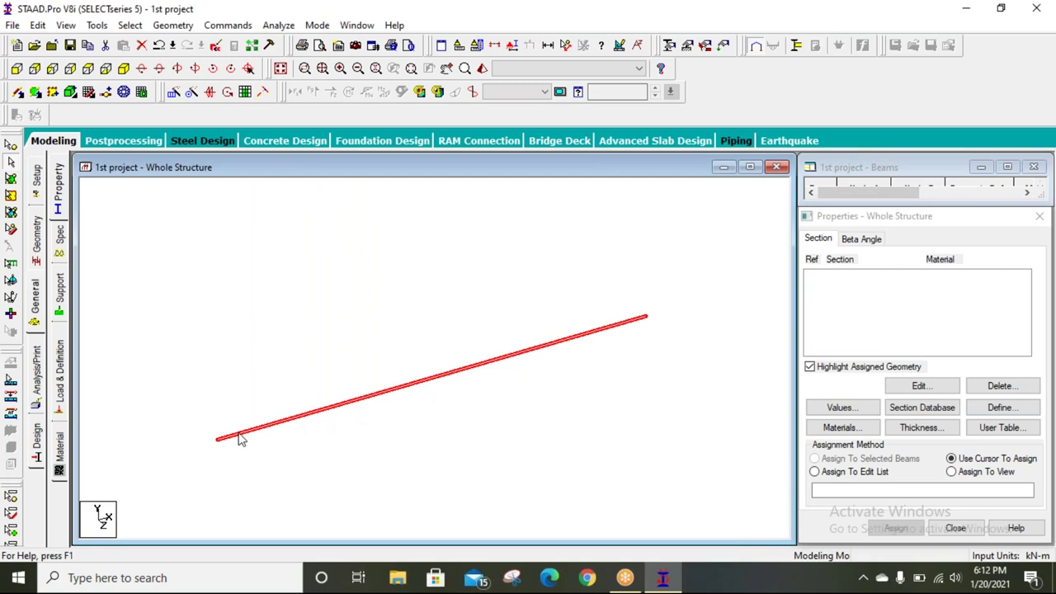
pyautogui.click(623, 360)
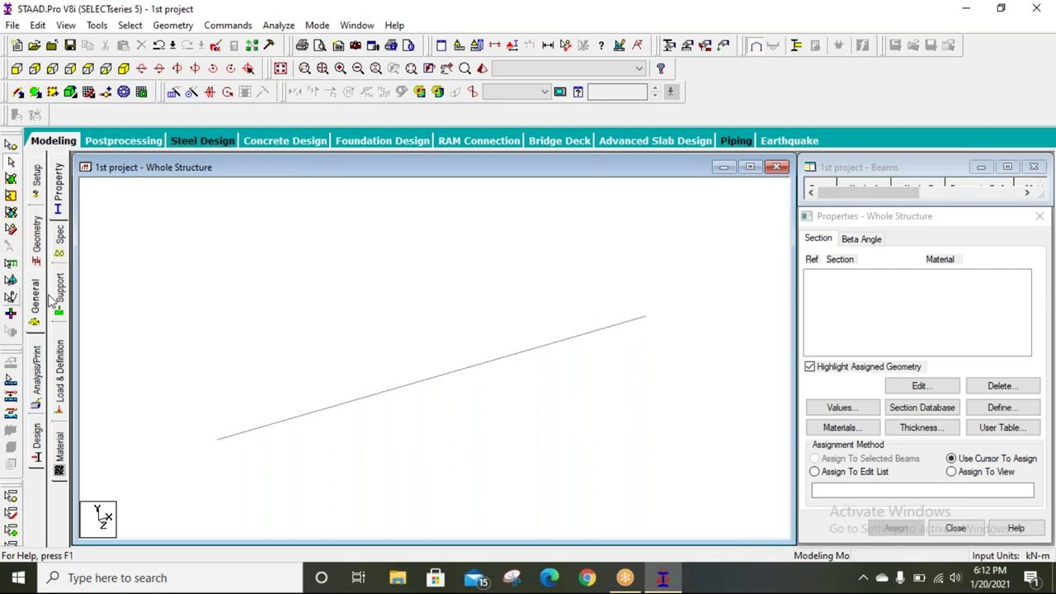
pyautogui.click(39, 302)
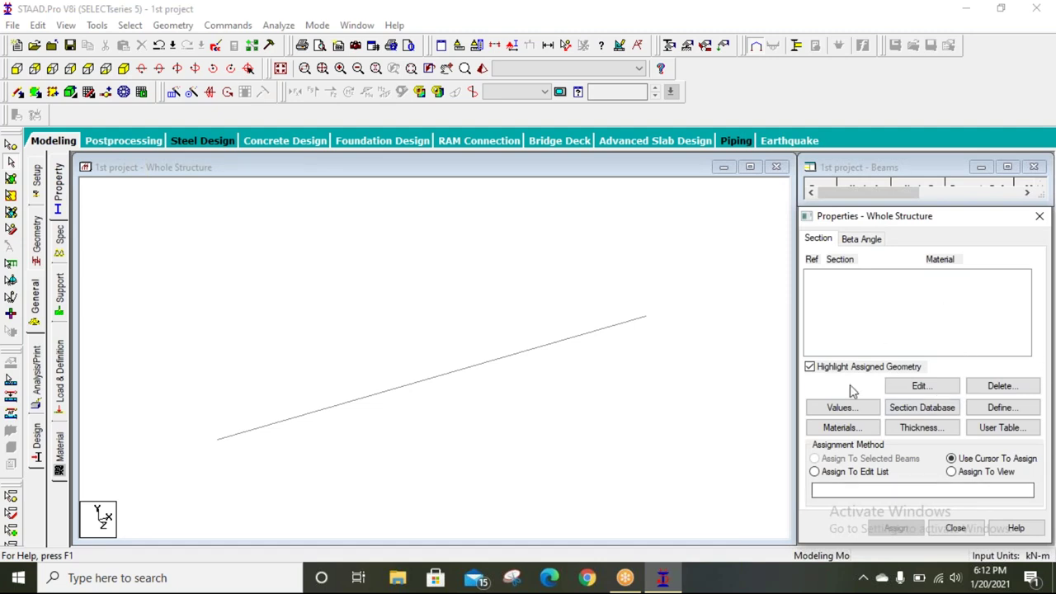
# Add a Rectangle section with YD 0.30 and ZD 0.23 in CONCRETE as reference 1
pyautogui.click(1006, 409)
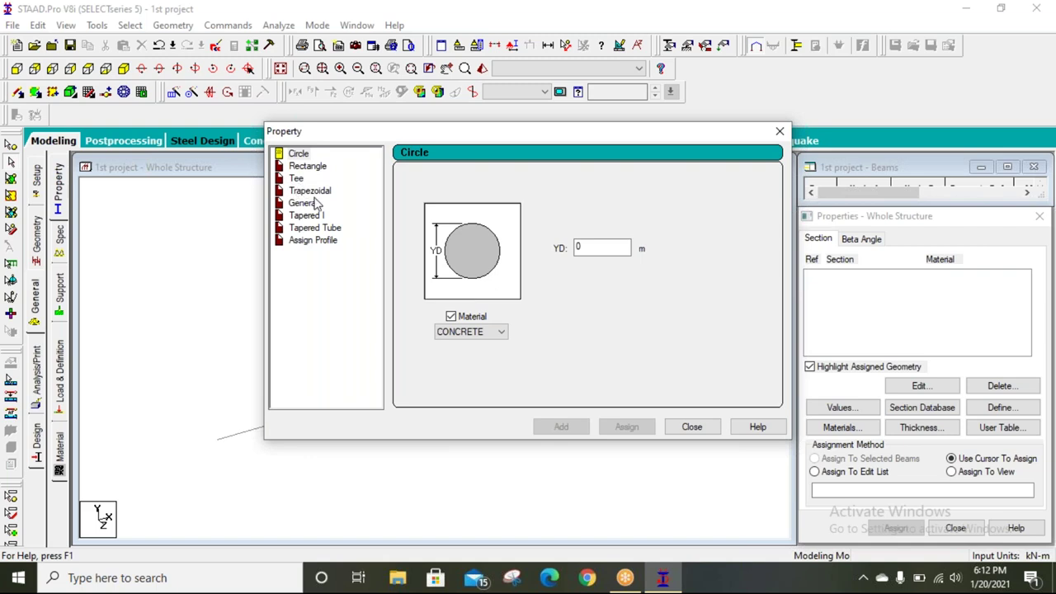
pyautogui.click(299, 169)
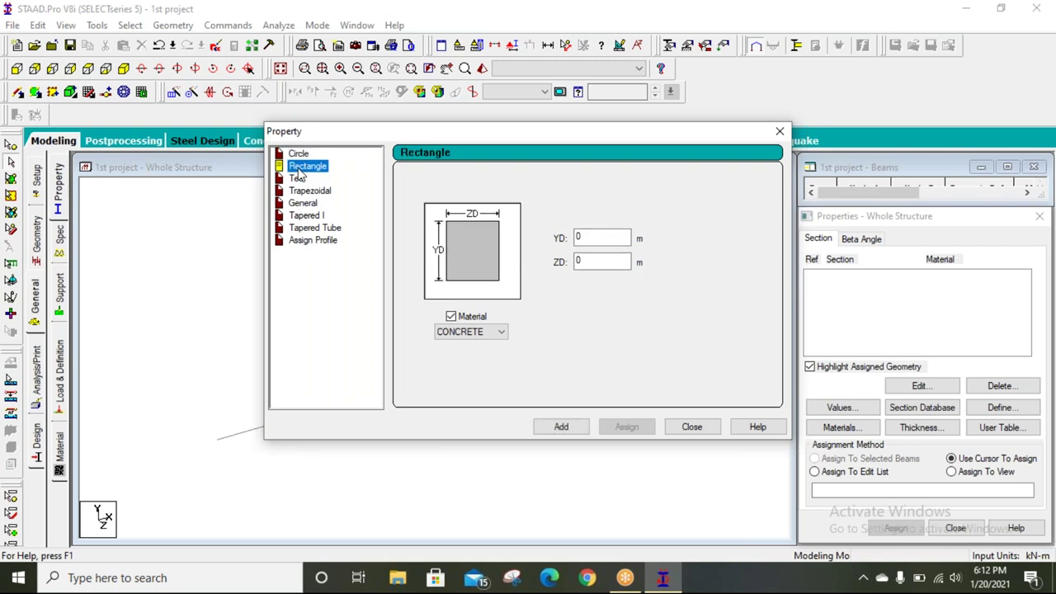
pyautogui.click(594, 237)
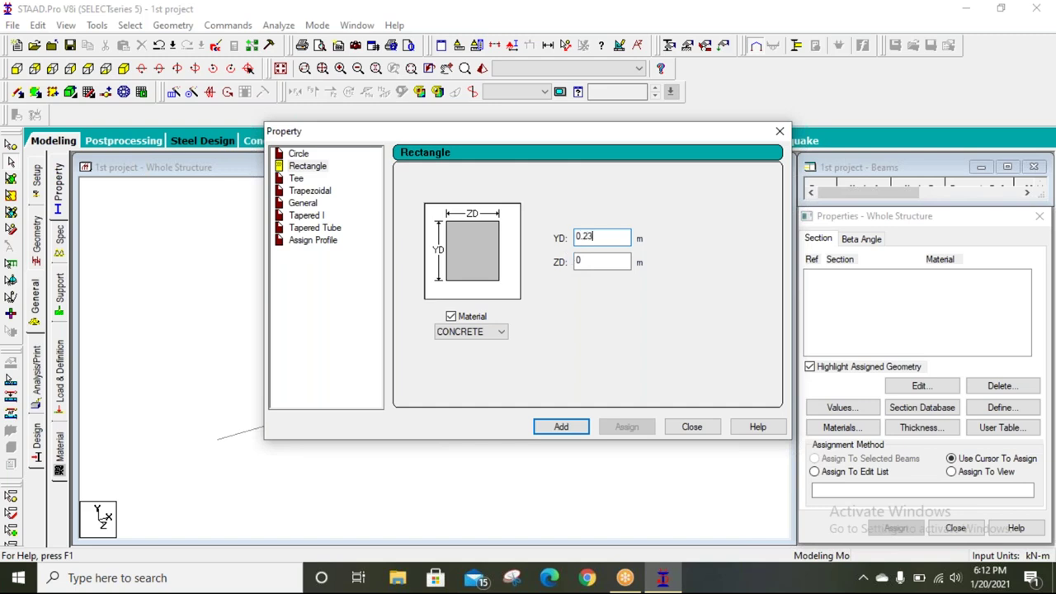
pyautogui.click(598, 259)
pyautogui.moveTo(608, 237); pyautogui.dragTo(582, 237)
pyautogui.write('0.30')
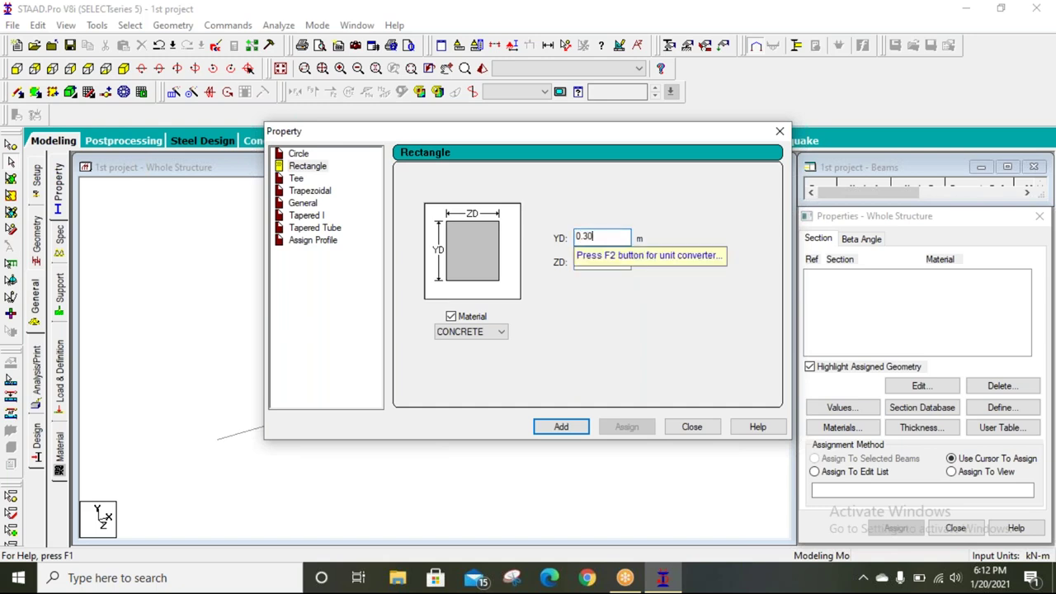
pyautogui.click(588, 262)
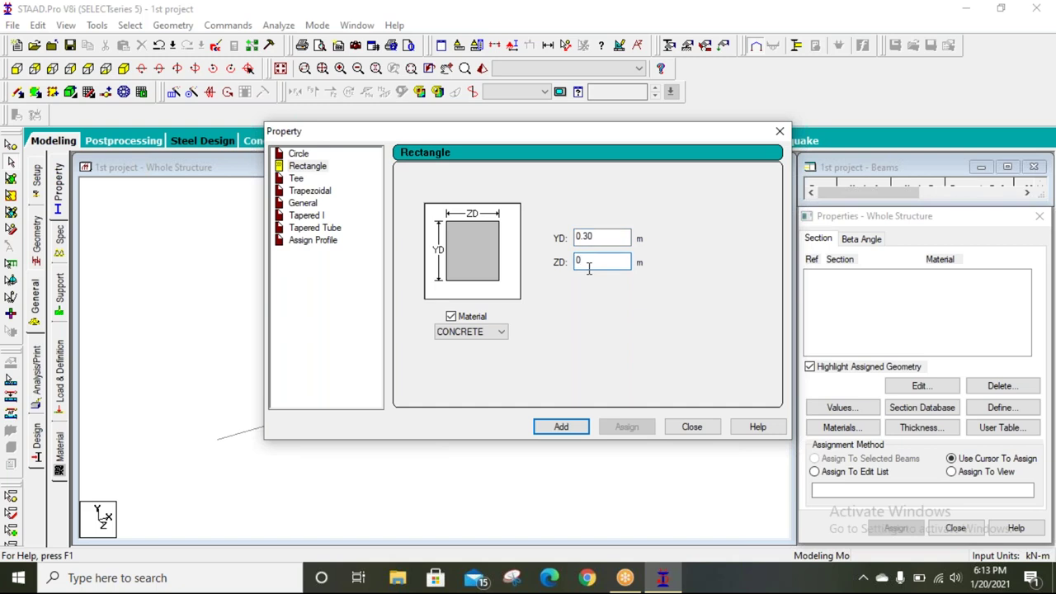
pyautogui.write('.23')
pyautogui.click(565, 426)
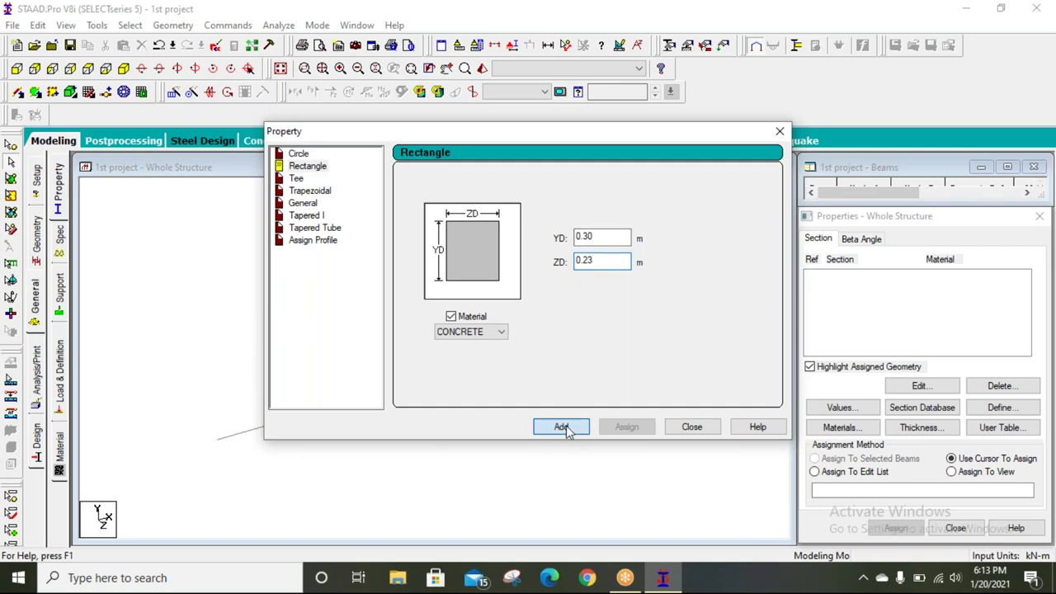
pyautogui.click(699, 430)
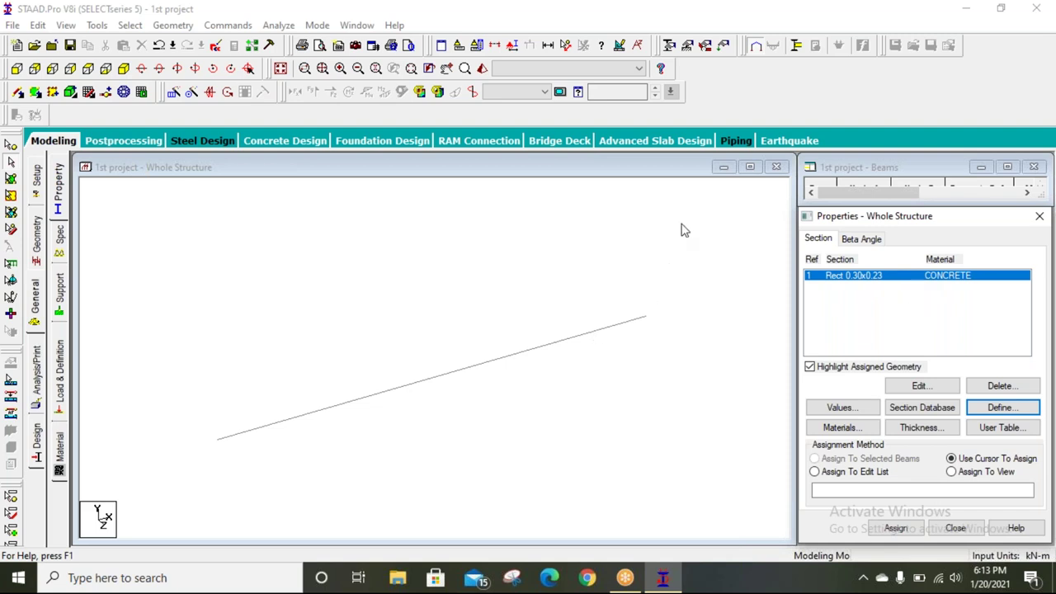
# Select beam 1 and assign it the Rect 0.30x0.23 concrete section, labelled R1
pyautogui.click(482, 356)
pyautogui.click(483, 356)
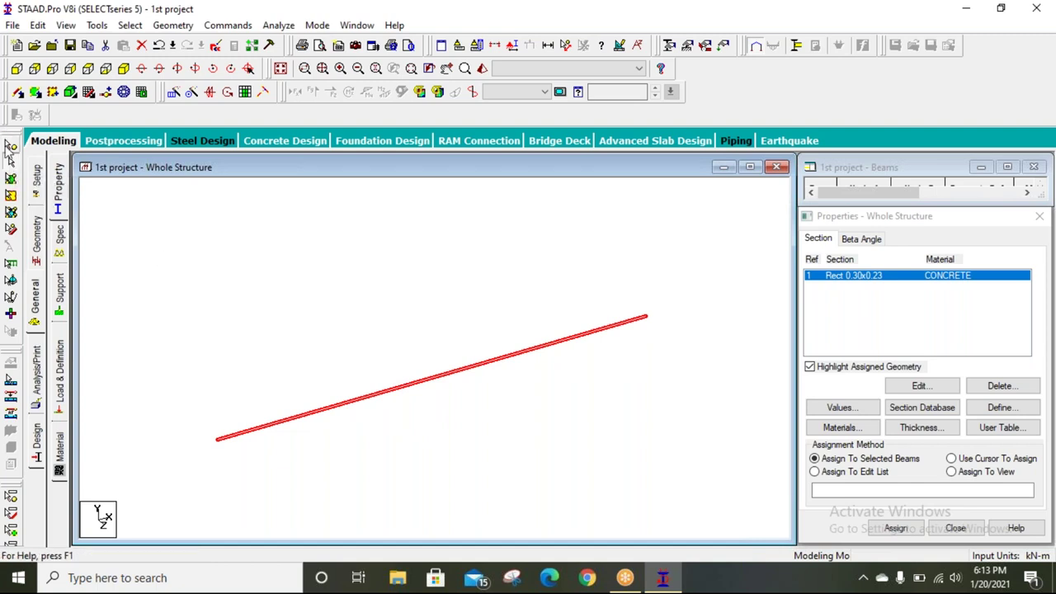
pyautogui.click(11, 146)
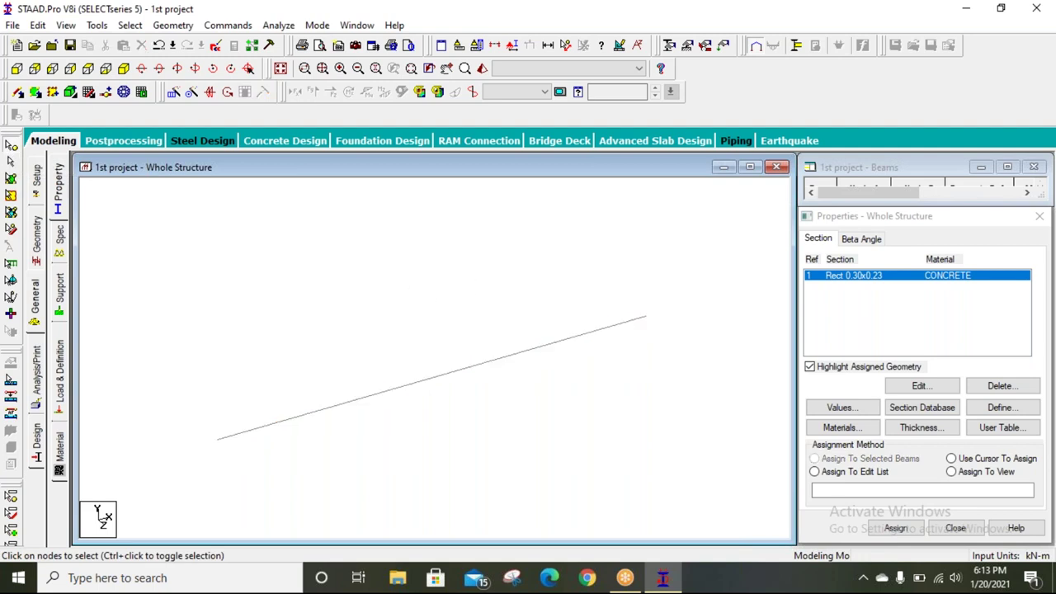
pyautogui.moveTo(714, 236); pyautogui.dragTo(71, 523)
pyautogui.moveTo(547, 266); pyautogui.dragTo(349, 533)
pyautogui.moveTo(719, 257); pyautogui.dragTo(97, 511)
pyautogui.click(12, 162)
pyautogui.moveTo(609, 246); pyautogui.dragTo(357, 459)
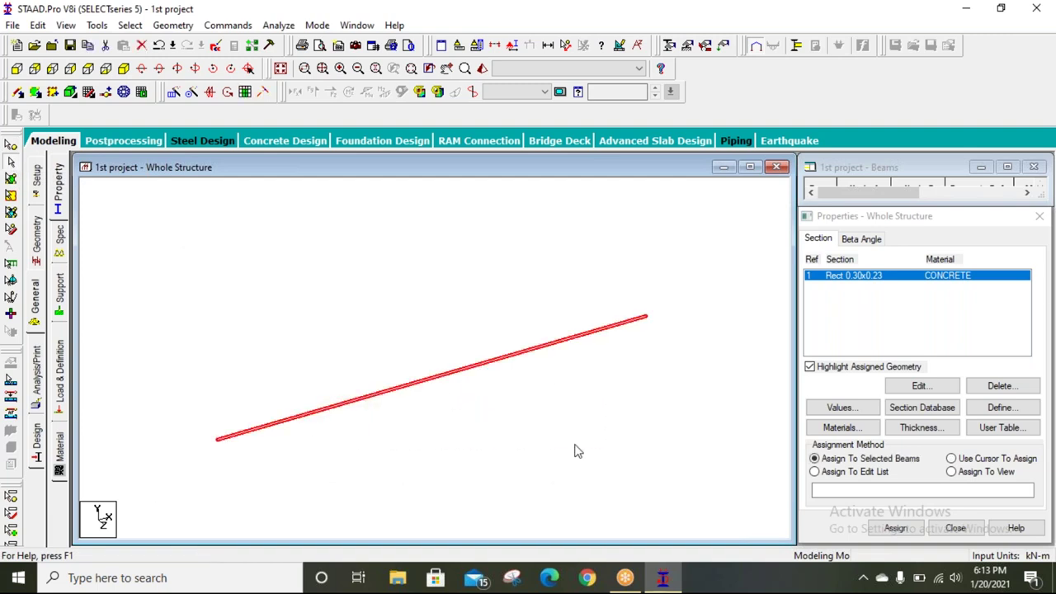
pyautogui.click(895, 528)
pyautogui.click(948, 416)
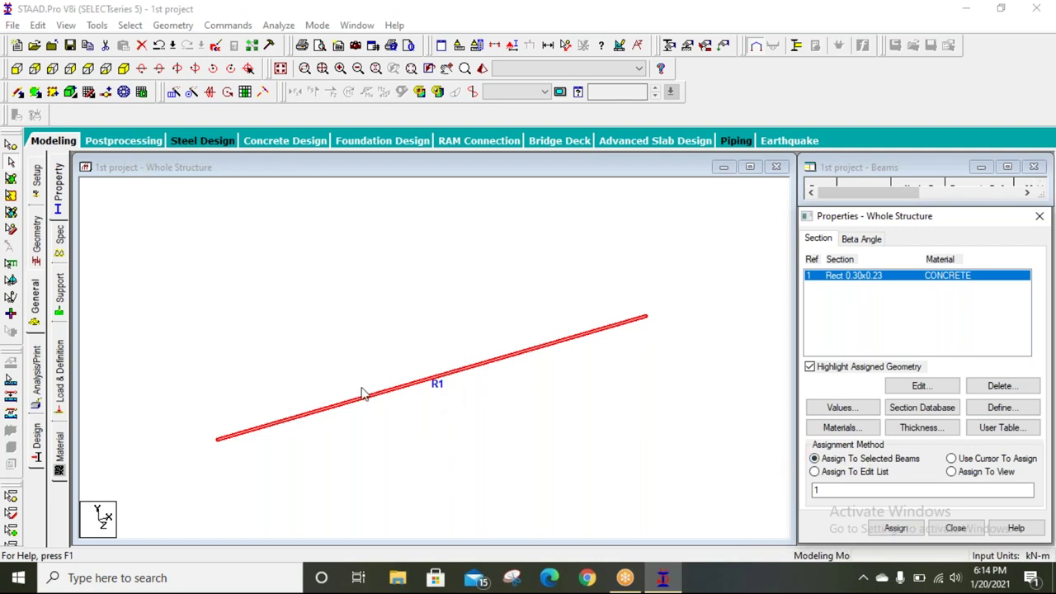
pyautogui.click(920, 534)
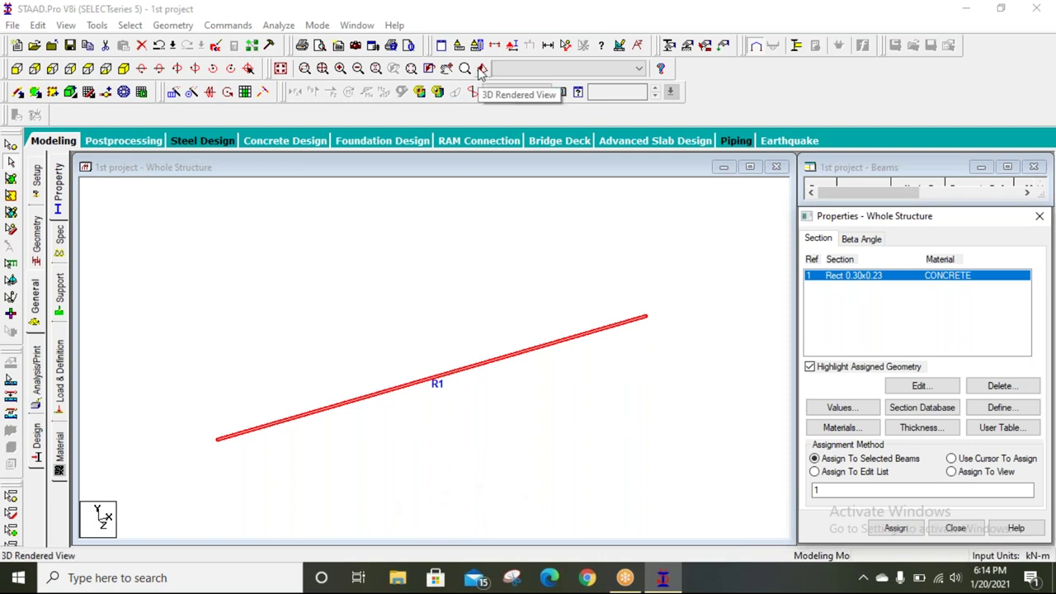
pyautogui.click(483, 71)
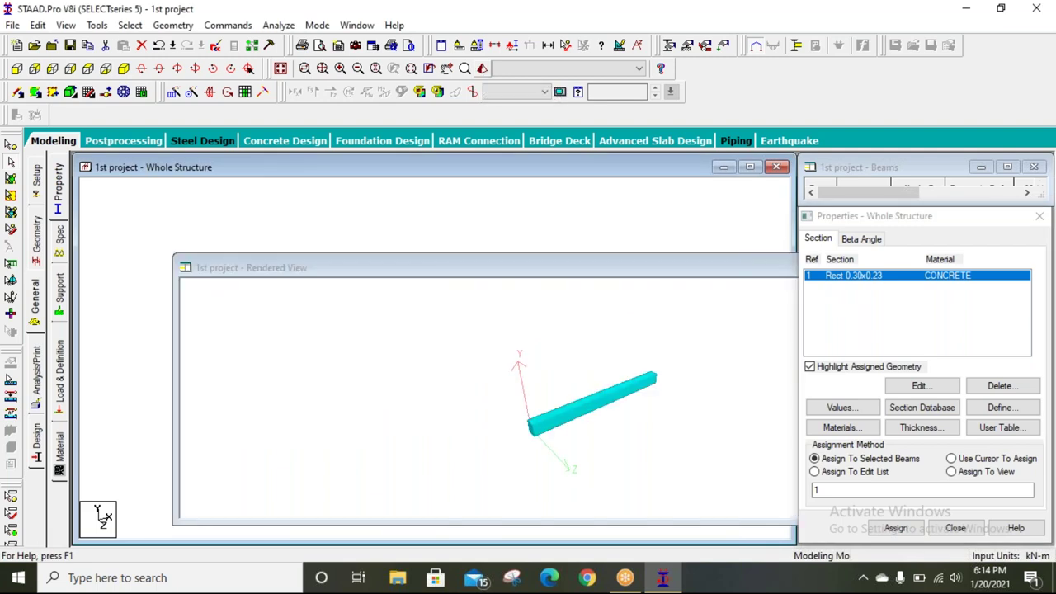
pyautogui.moveTo(513, 373)
pyautogui.mouseDown()
pyautogui.moveTo(507, 443)
pyautogui.moveTo(437, 475)
pyautogui.moveTo(459, 453)
pyautogui.moveTo(420, 389)
pyautogui.moveTo(385, 365)
pyautogui.moveTo(395, 419)
pyautogui.mouseUp()
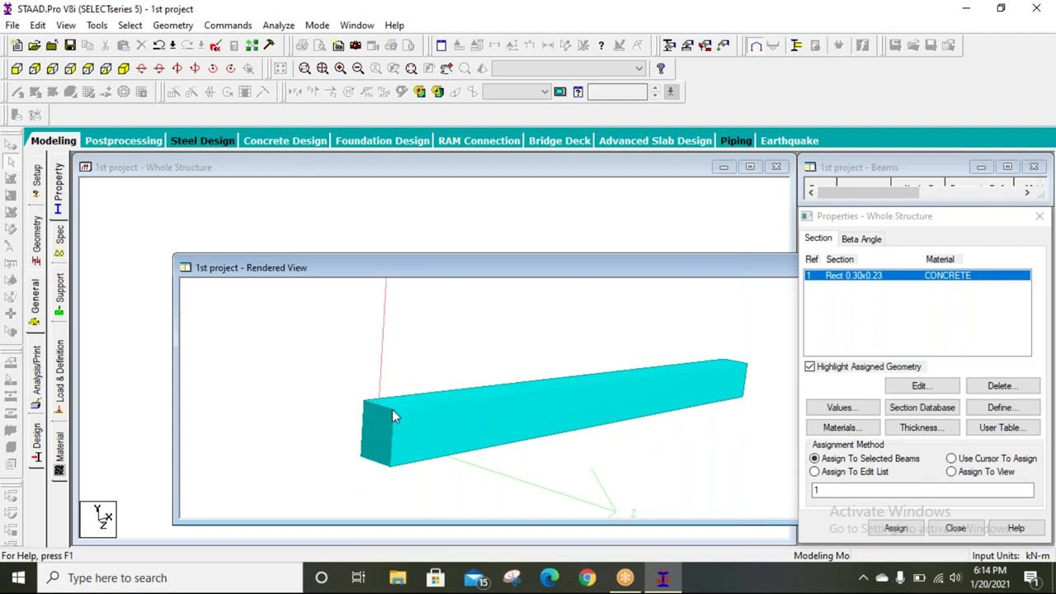
pyautogui.moveTo(580, 270); pyautogui.dragTo(327, 272)
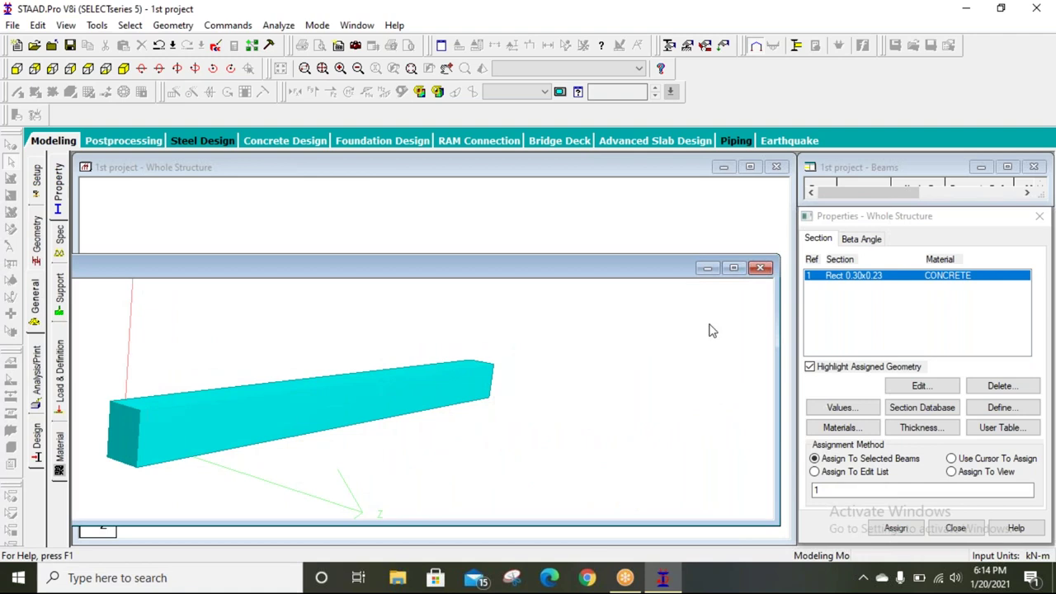
pyautogui.click(760, 269)
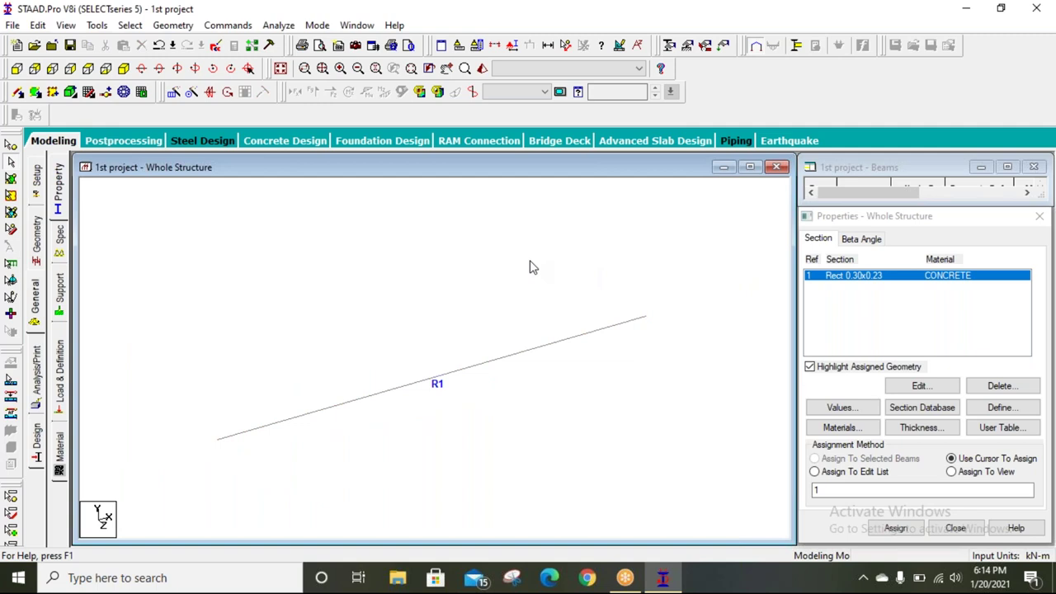
pyautogui.click(61, 302)
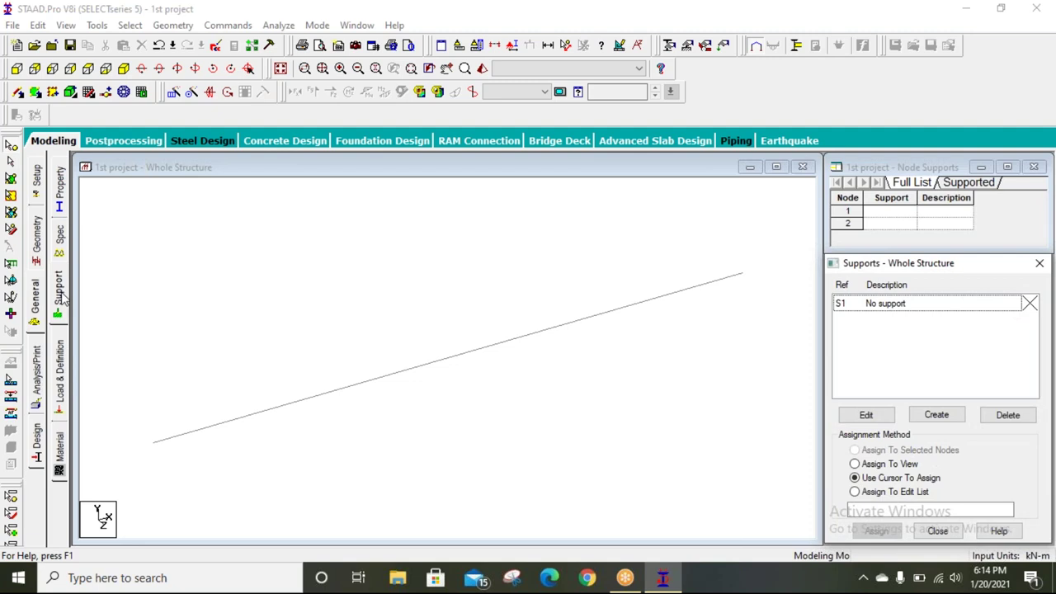
# Define two new support types, one fixed and one pinned
pyautogui.click(930, 416)
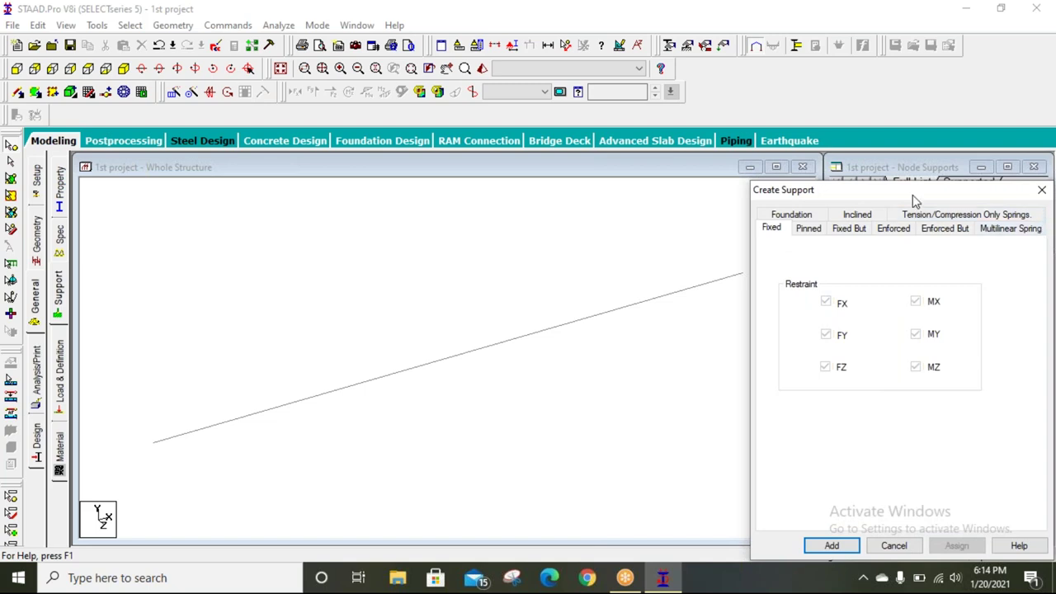
pyautogui.click(831, 546)
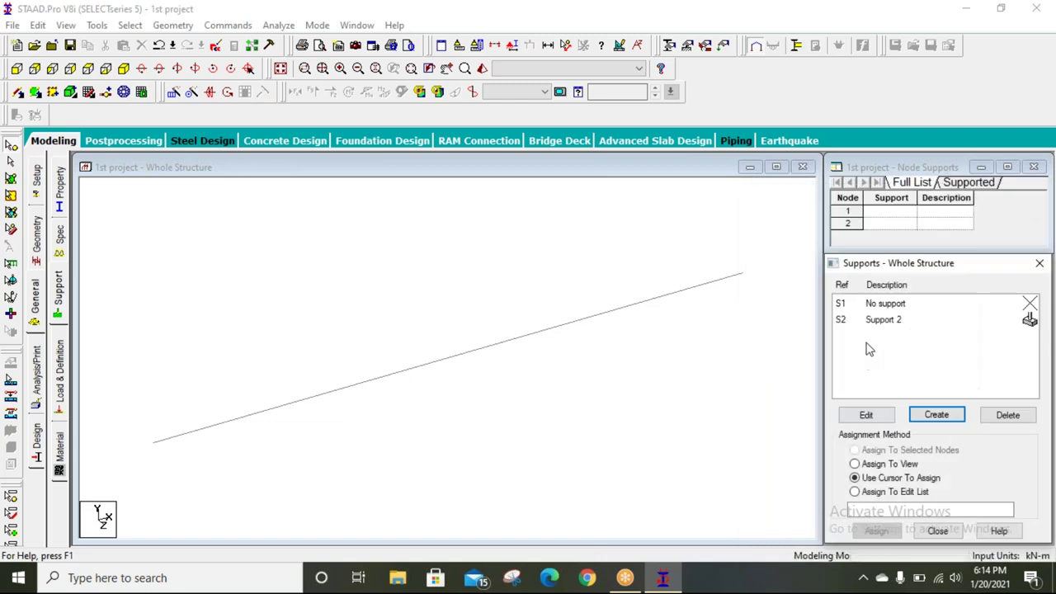
pyautogui.click(932, 415)
pyautogui.click(810, 231)
pyautogui.click(832, 546)
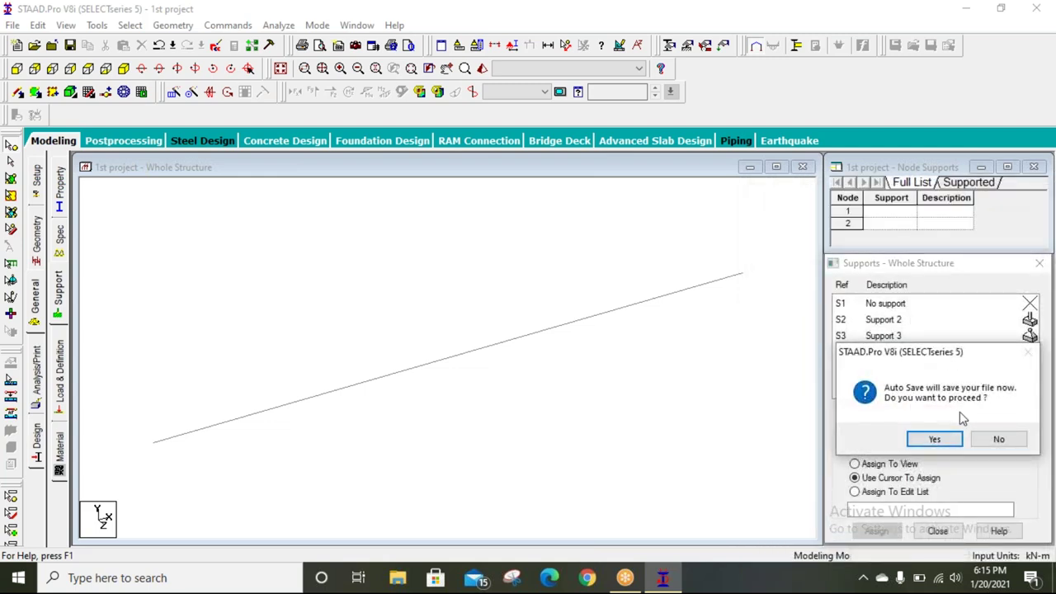
pyautogui.click(934, 442)
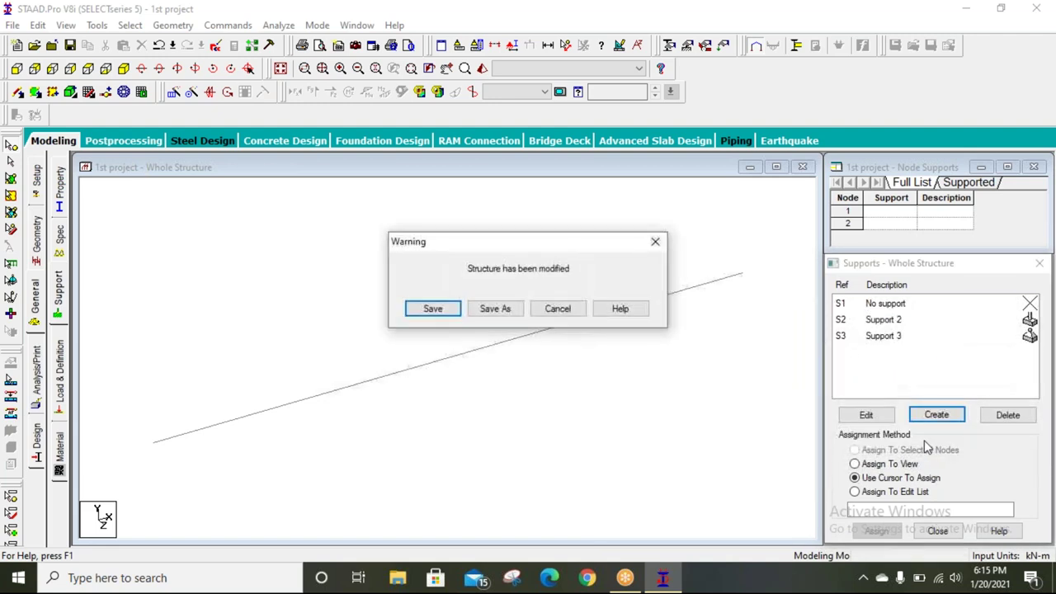
pyautogui.press('Return')
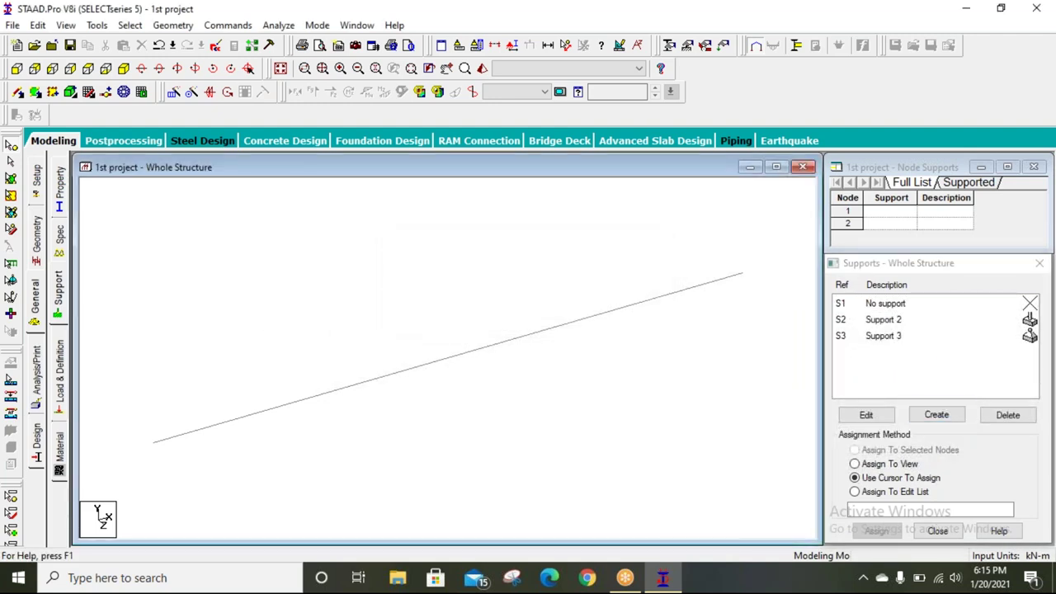
# Assign Support 2 to node 1 and Support 3 to node 2 at the beam ends
pyautogui.click(871, 322)
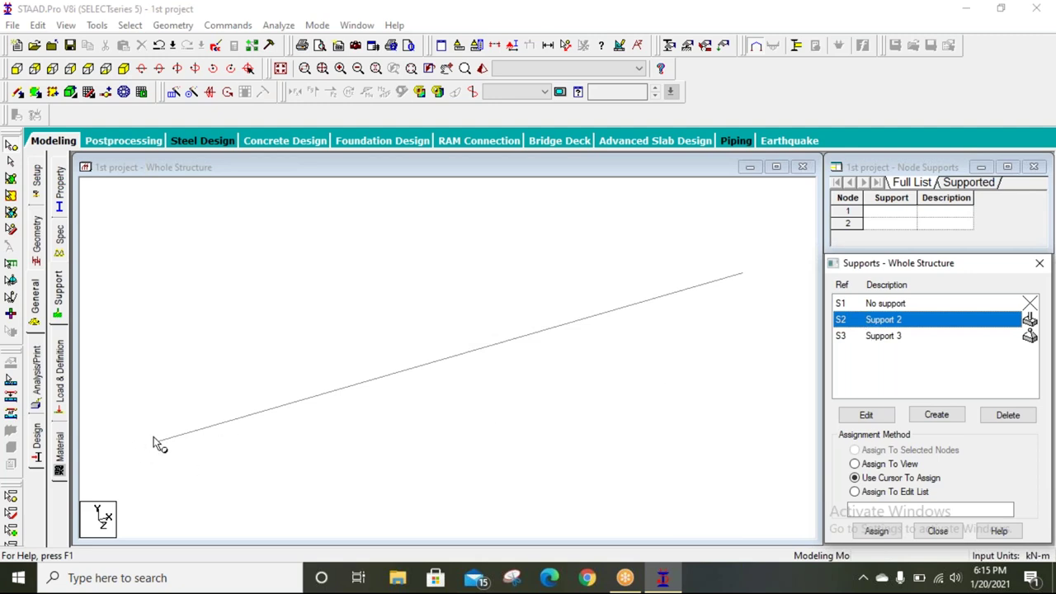
pyautogui.moveTo(189, 401); pyautogui.dragTo(111, 505)
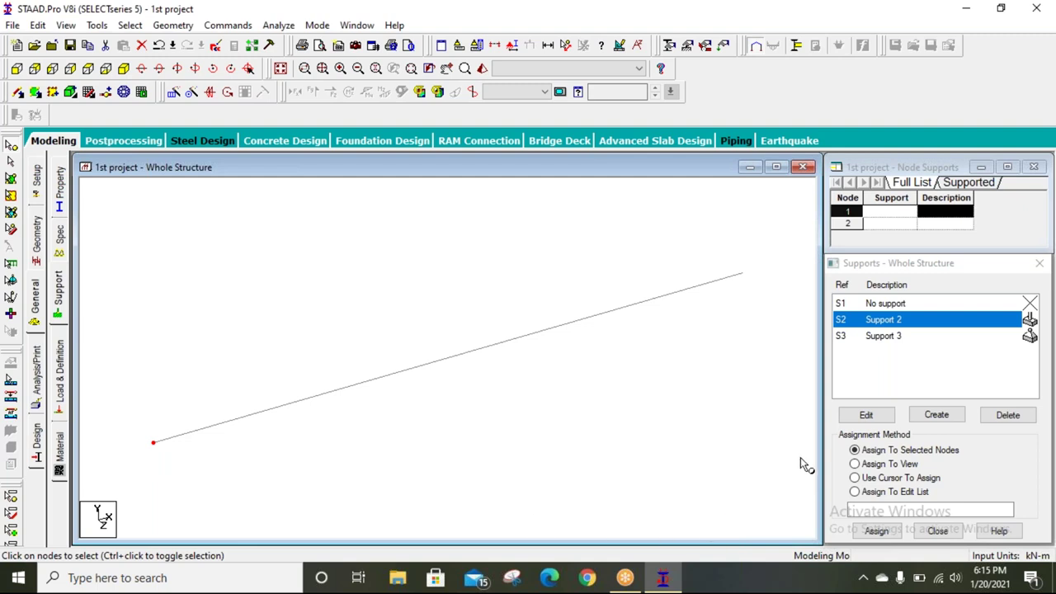
pyautogui.click(879, 533)
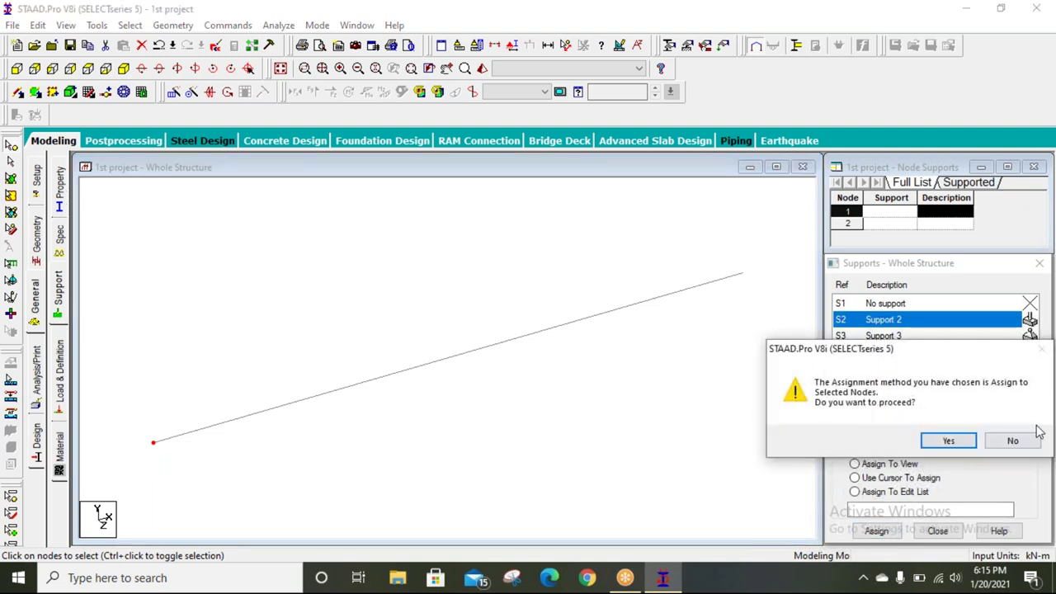
pyautogui.click(946, 440)
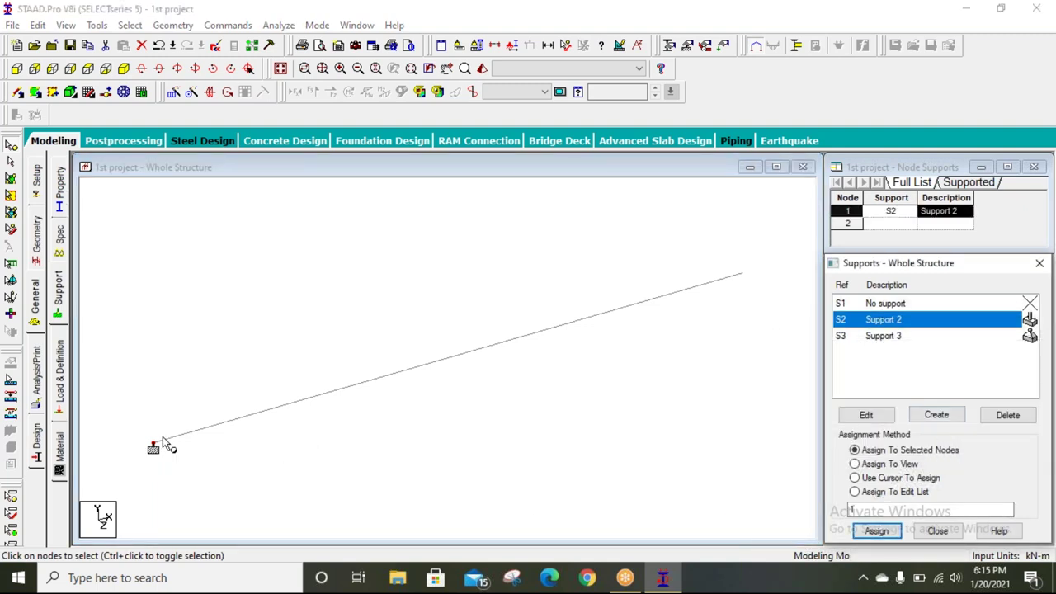
pyautogui.click(865, 338)
pyautogui.moveTo(760, 230); pyautogui.dragTo(689, 375)
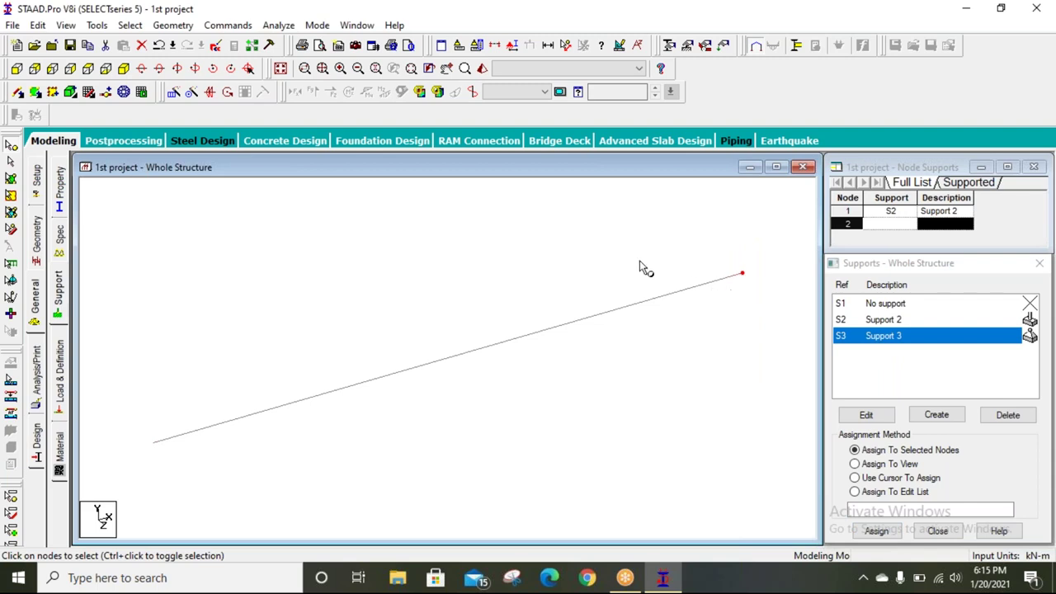
pyautogui.click(10, 147)
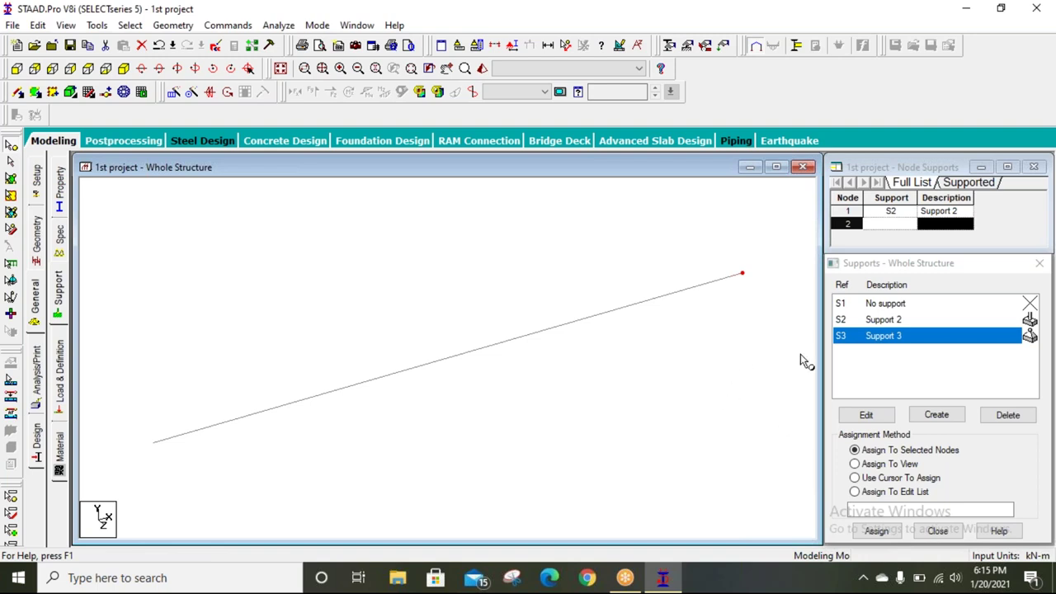
pyautogui.click(874, 532)
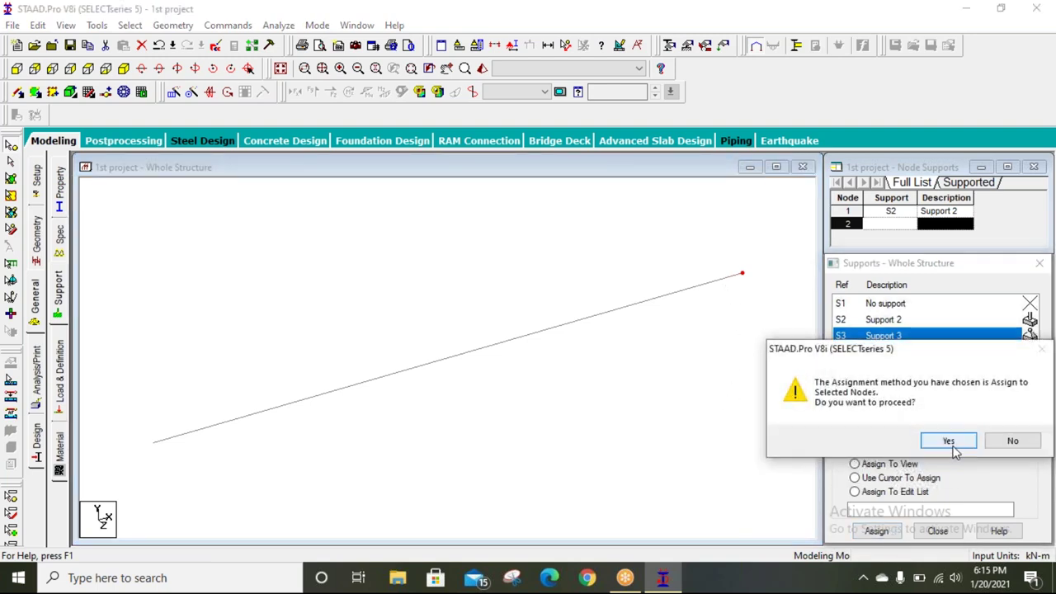
pyautogui.click(947, 440)
# Check which nodes carry Supports 2 and 3, then move to Load & Definition
pyautogui.click(861, 323)
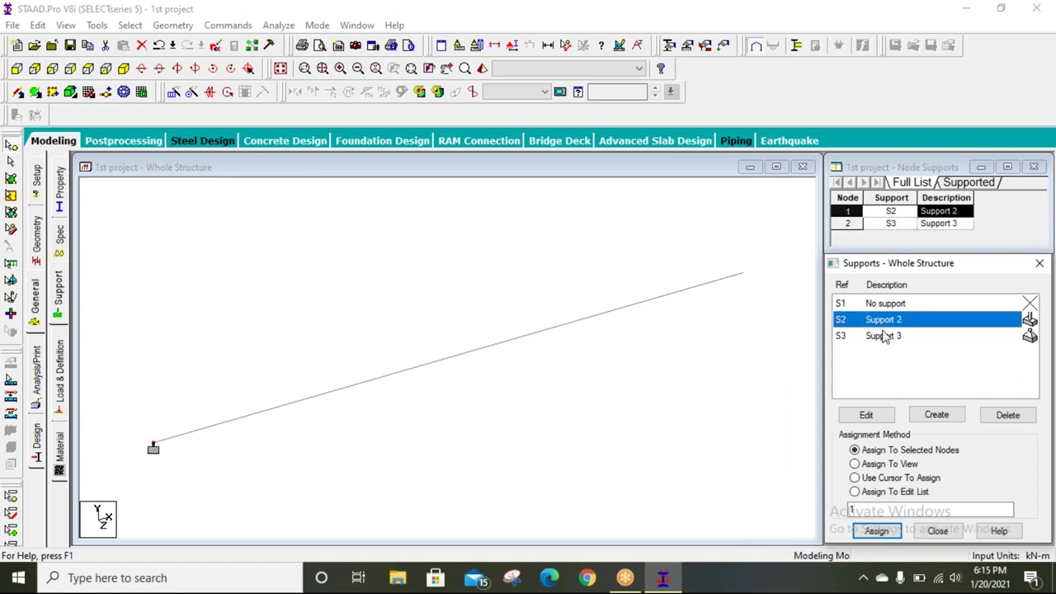
pyautogui.click(881, 335)
pyautogui.click(707, 401)
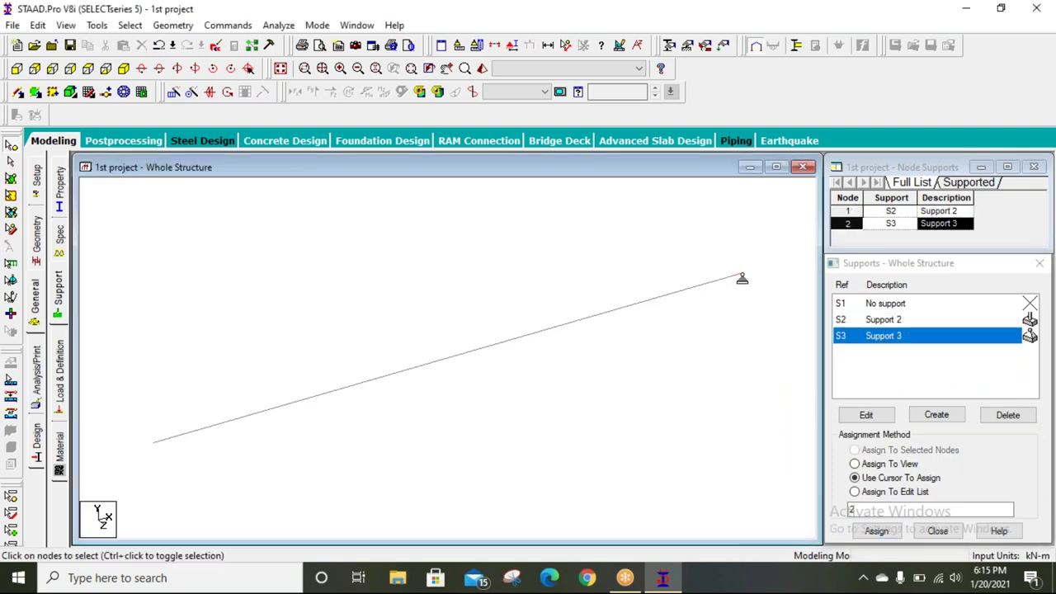
pyautogui.click(58, 192)
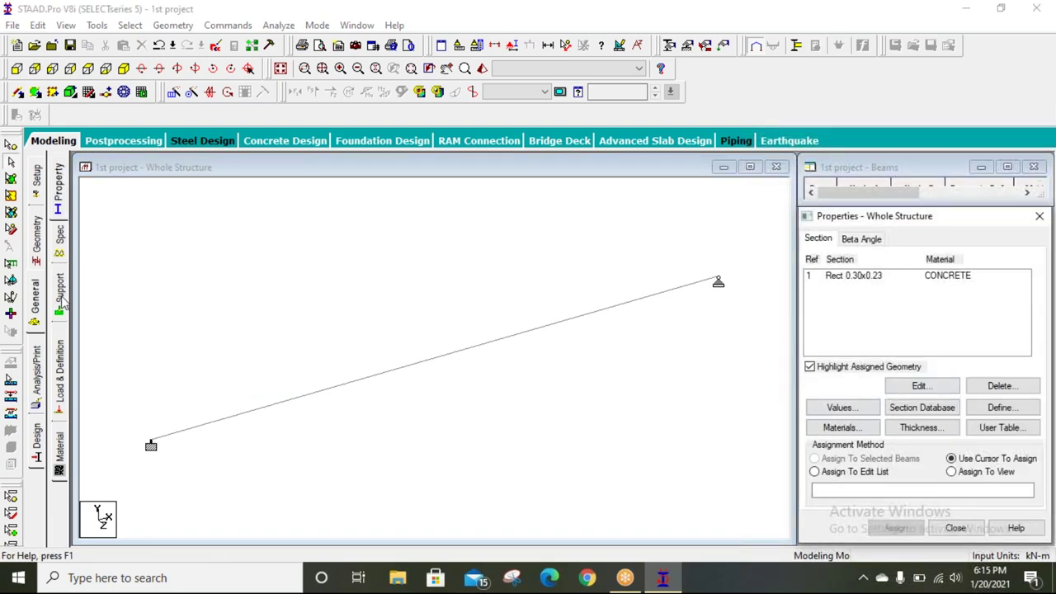
pyautogui.click(62, 298)
pyautogui.click(161, 396)
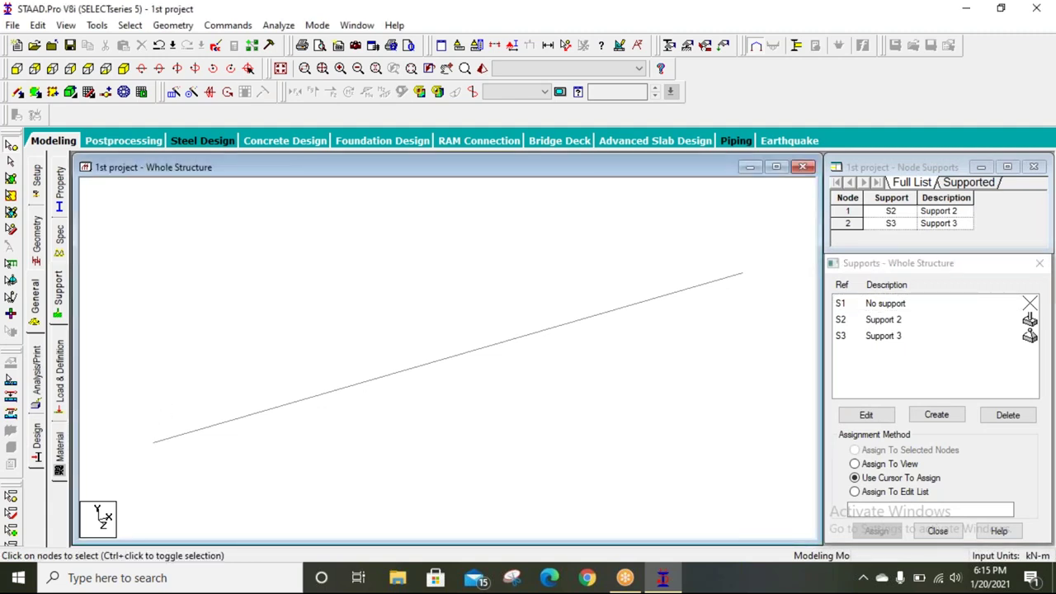
pyautogui.click(59, 191)
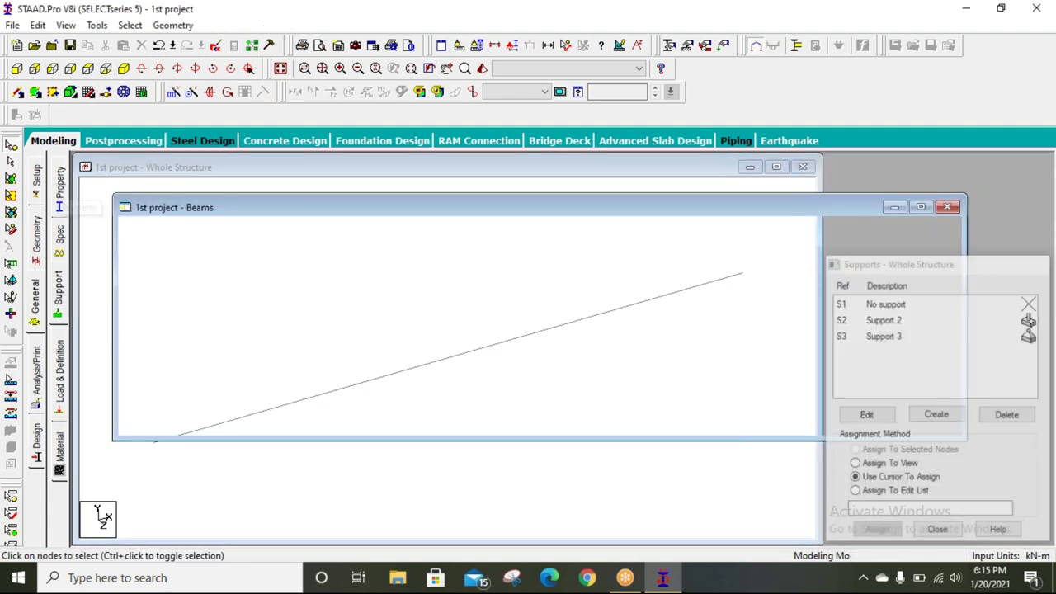
pyautogui.click(60, 297)
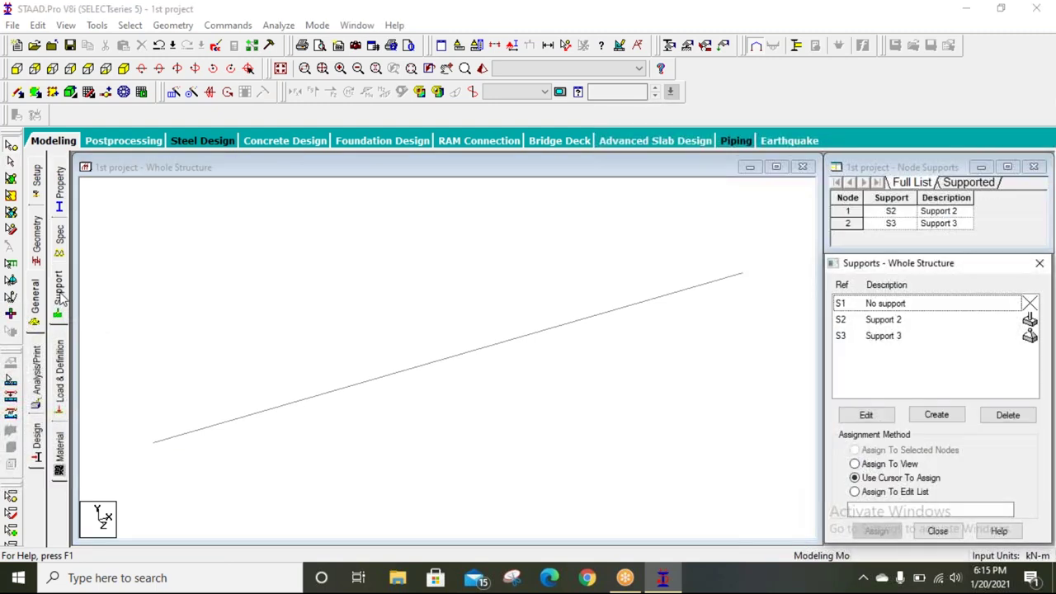
pyautogui.click(59, 384)
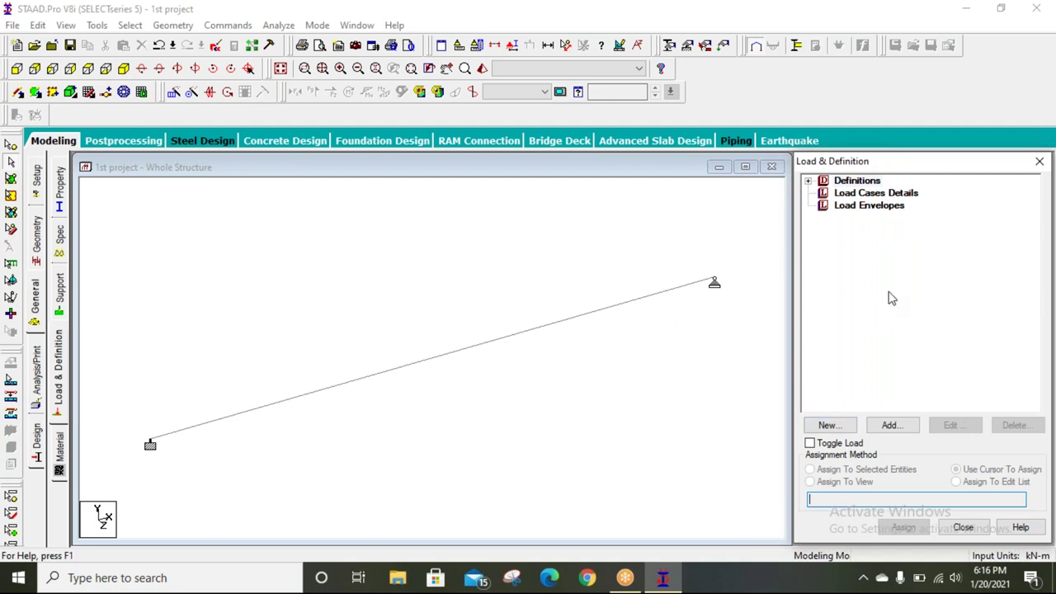
# Add load case 1 under Load Cases Details with loading type Dead and title DL
pyautogui.click(878, 198)
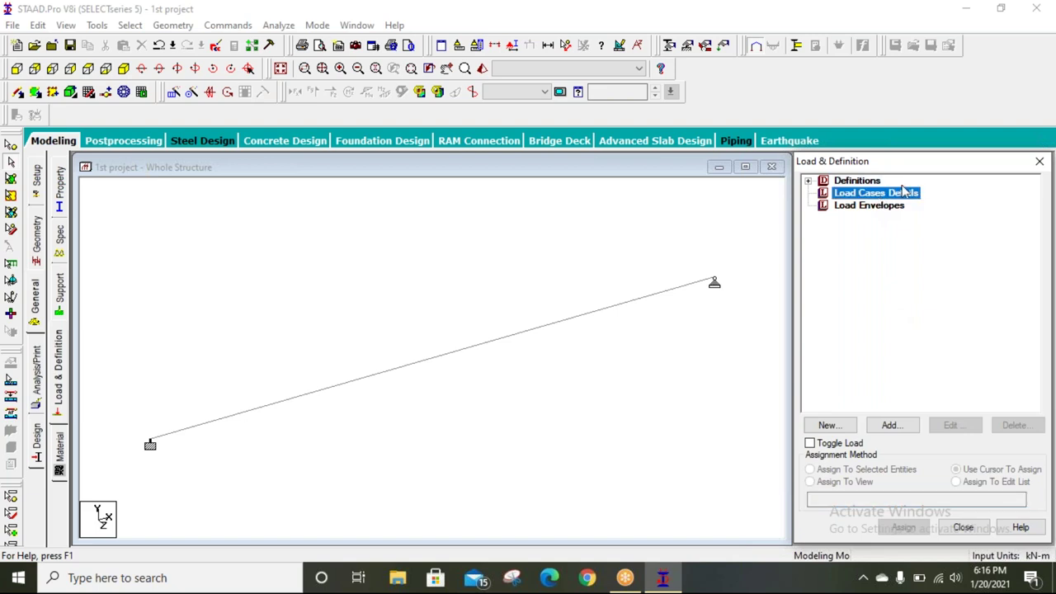
pyautogui.click(891, 430)
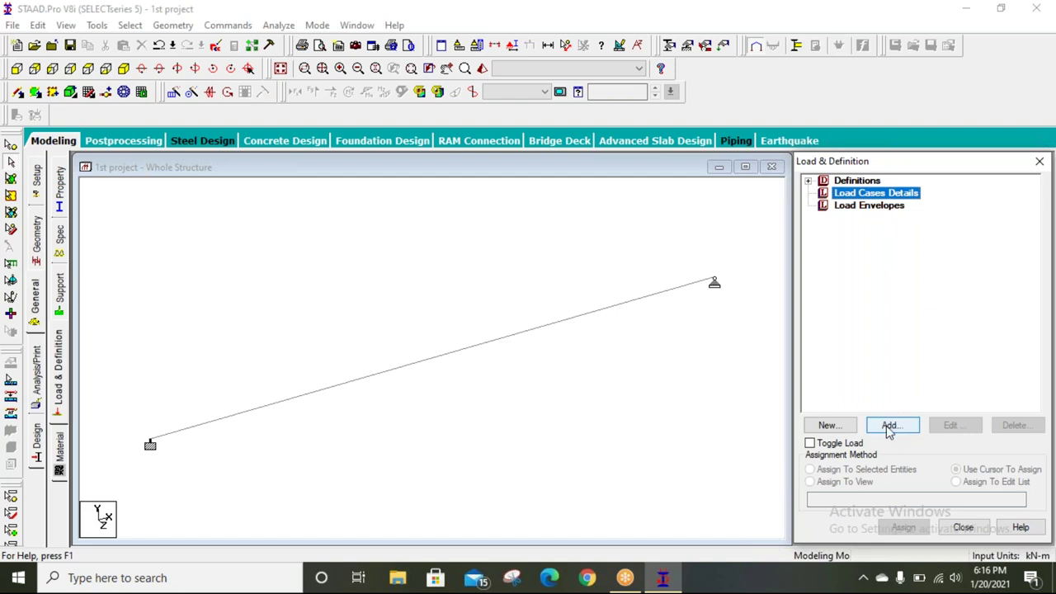
pyautogui.click(891, 429)
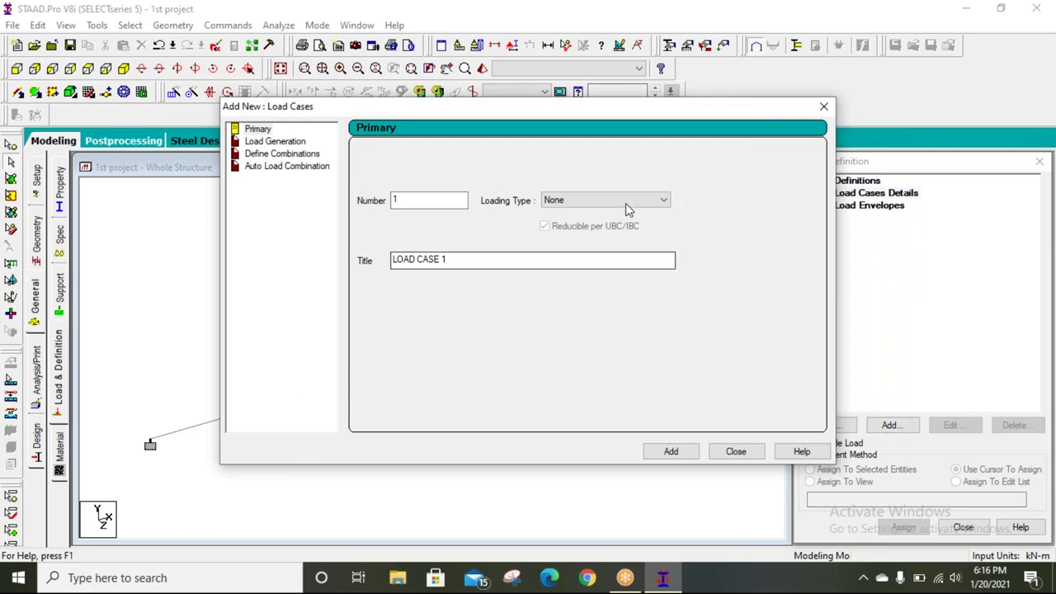
pyautogui.click(624, 202)
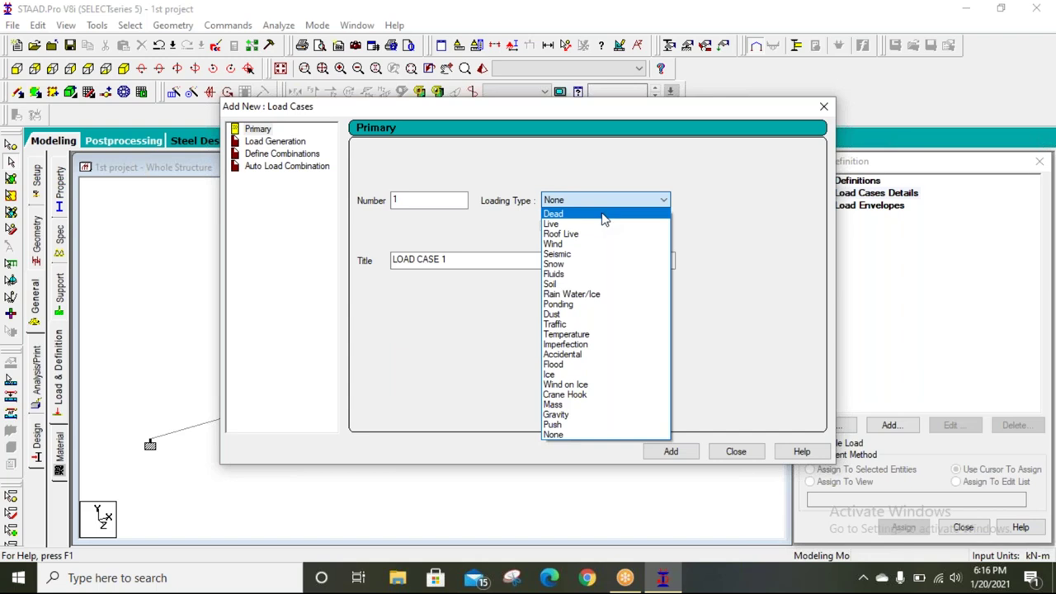
pyautogui.click(602, 212)
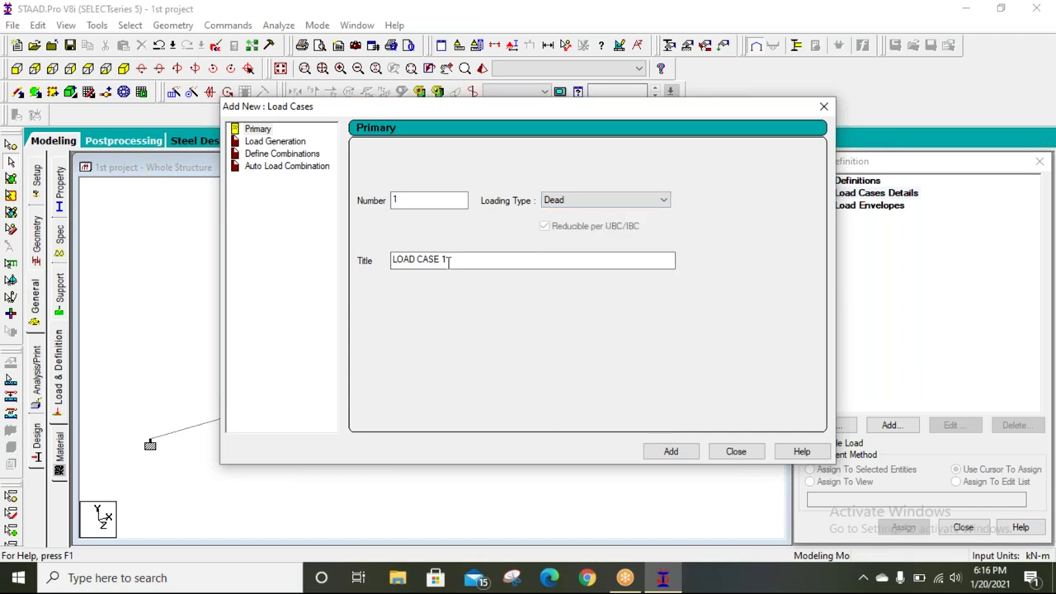
pyautogui.moveTo(455, 262); pyautogui.dragTo(300, 274)
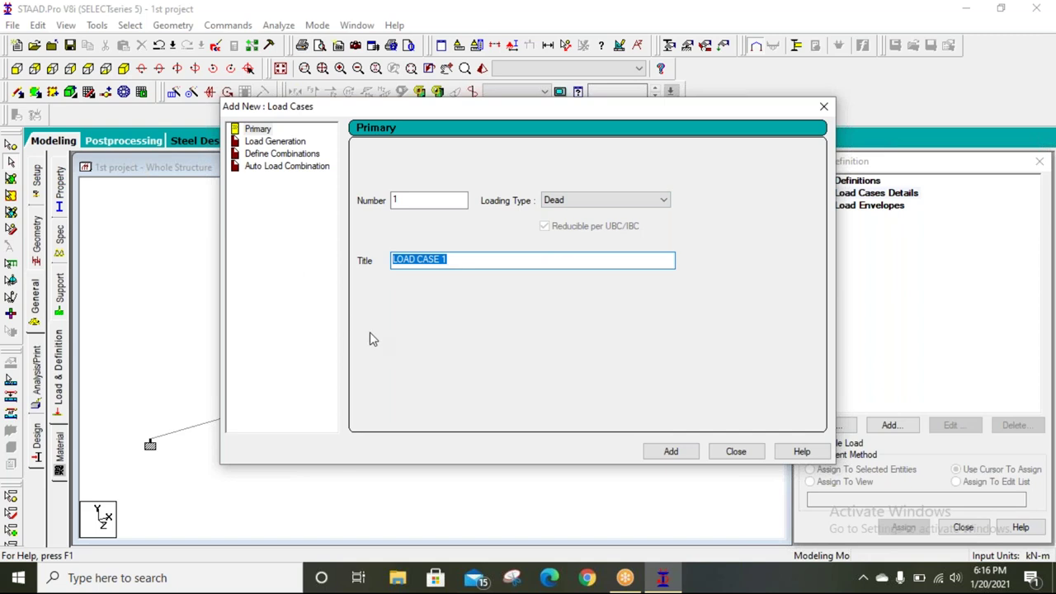
pyautogui.write('DL')
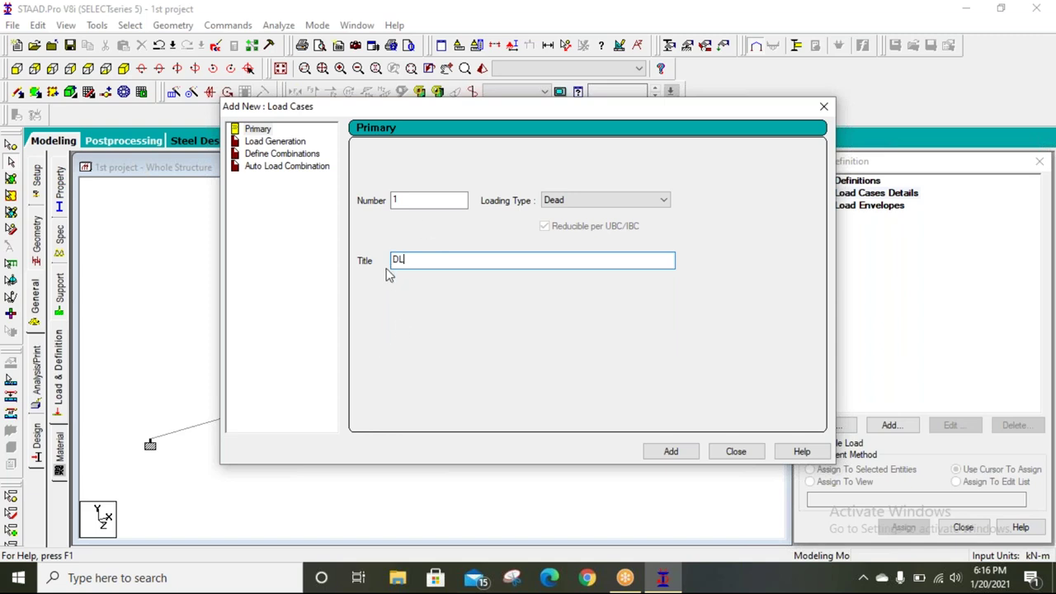
pyautogui.click(671, 453)
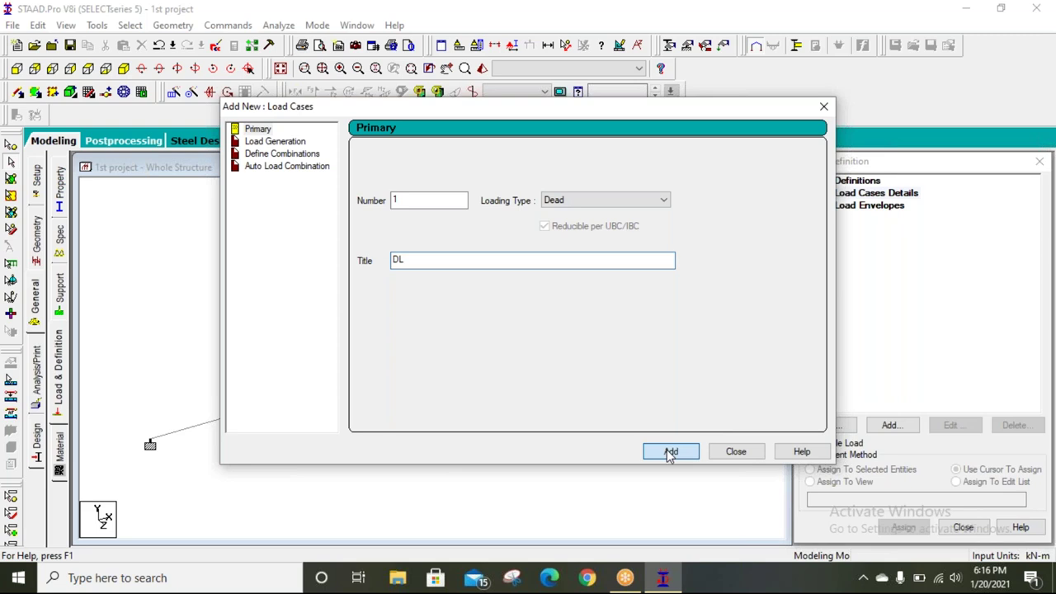
pyautogui.click(740, 456)
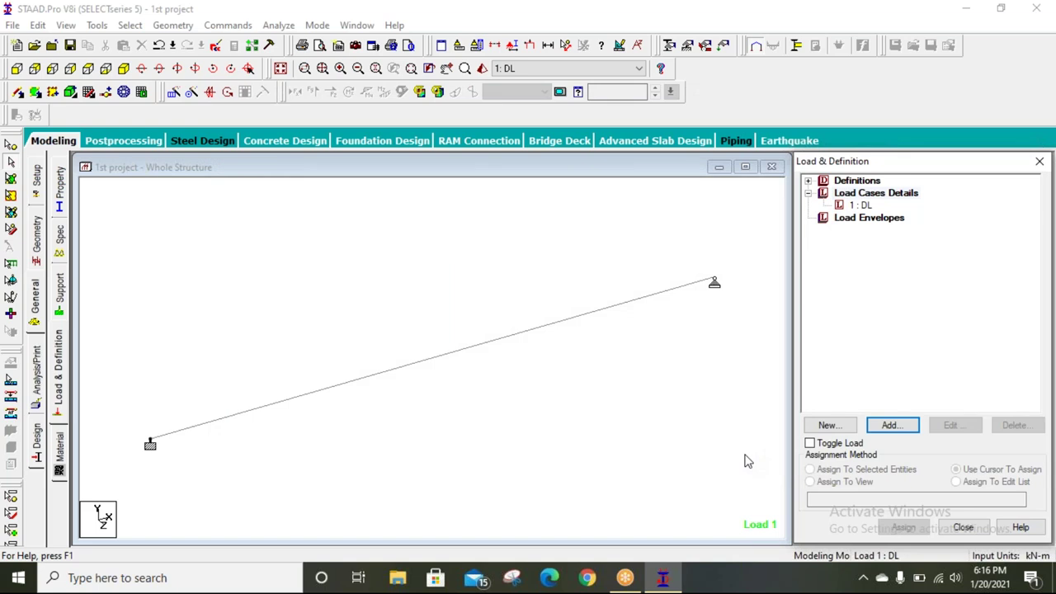
# Add a Selfweight load in direction Y with factor -1.5 to load case 1: DL
pyautogui.click(866, 207)
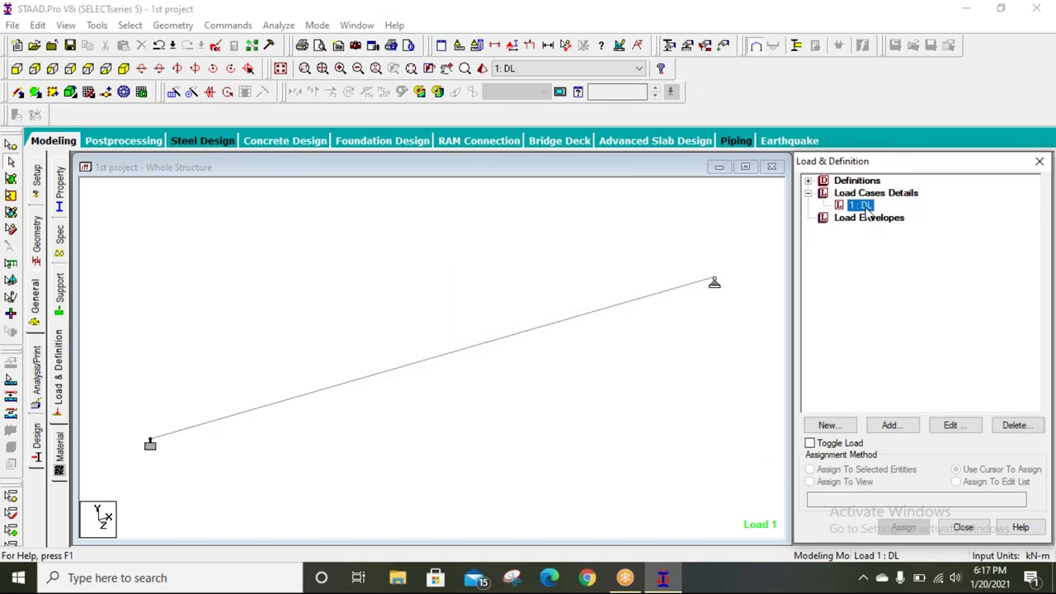
pyautogui.click(896, 435)
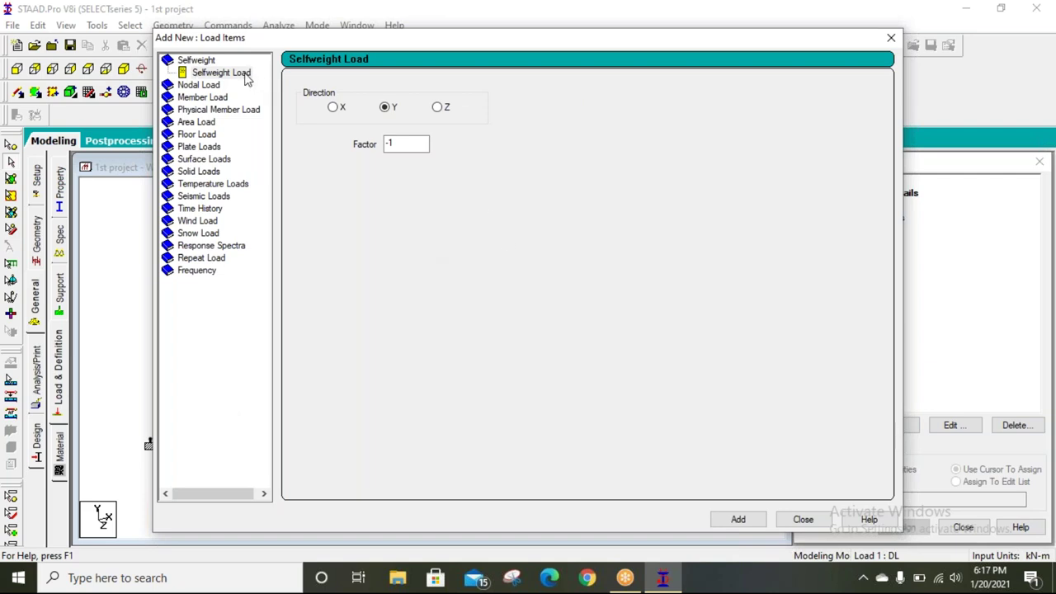
pyautogui.click(413, 146)
pyautogui.write('.5')
pyautogui.click(737, 524)
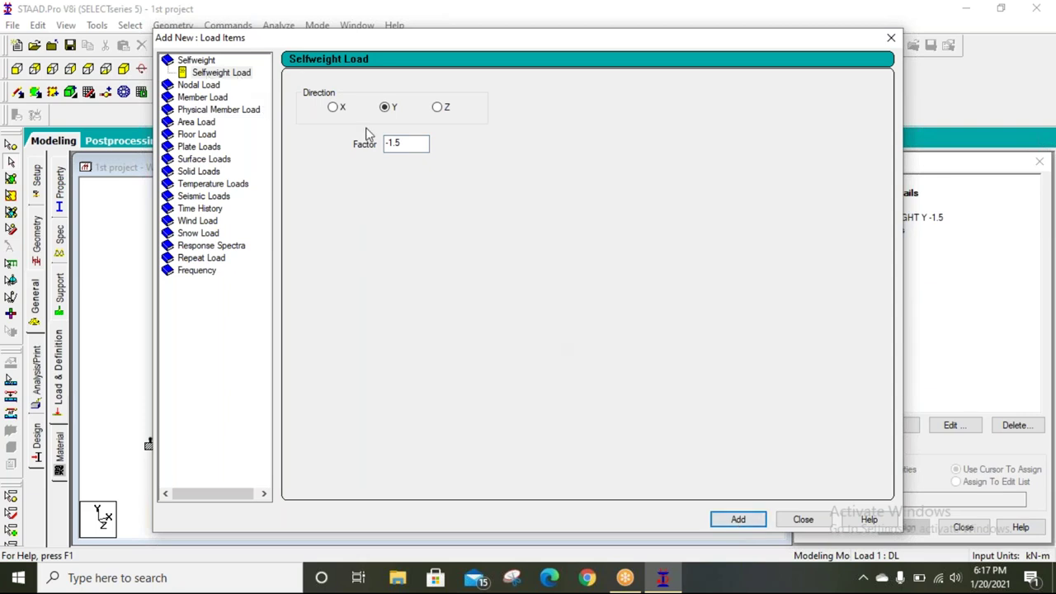
pyautogui.click(404, 146)
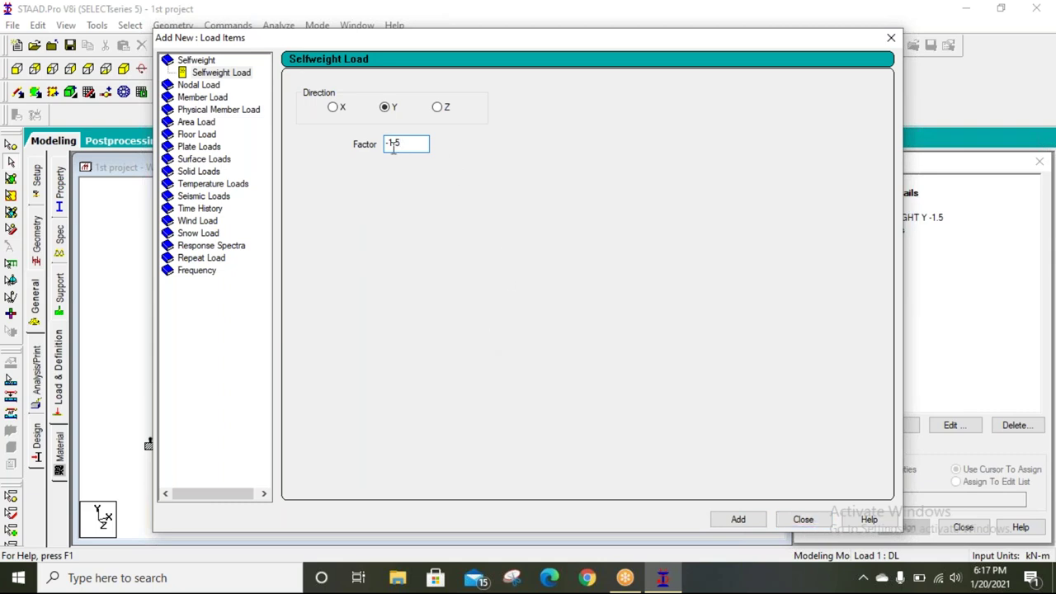
pyautogui.click(799, 520)
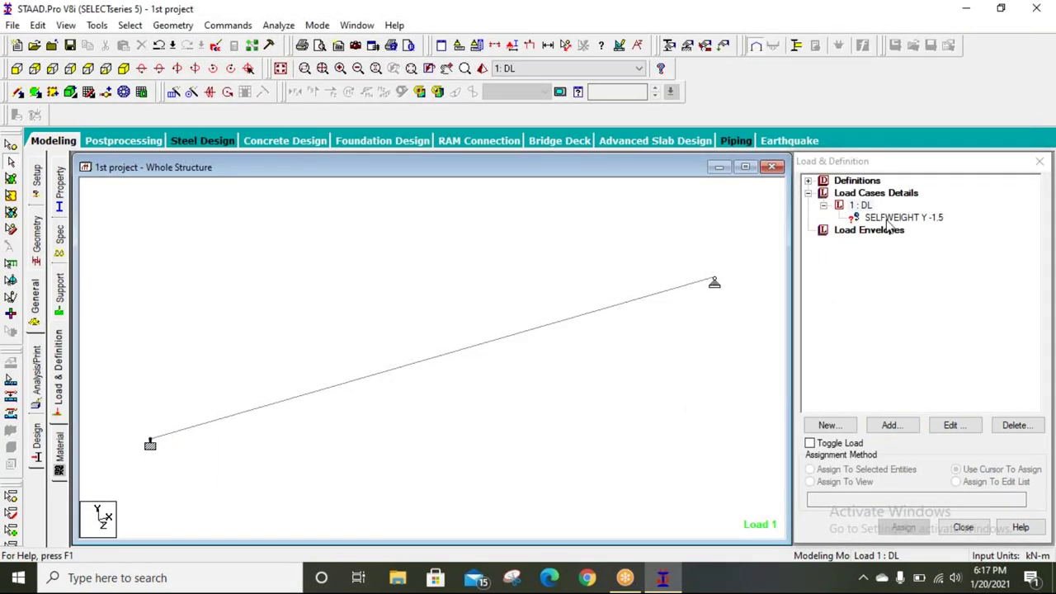
# Assign the SELFWEIGHT Y -1.5 load to beam 1 via Assign To Selected Beams
pyautogui.click(889, 218)
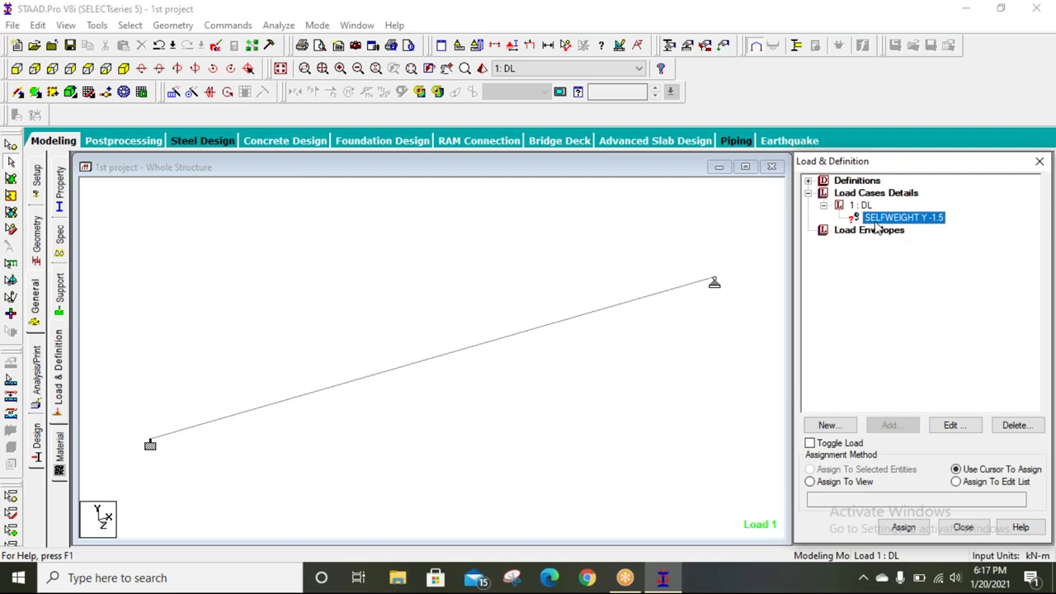
pyautogui.moveTo(615, 269)
pyautogui.mouseDown()
pyautogui.moveTo(514, 339)
pyautogui.moveTo(450, 425)
pyautogui.mouseUp()
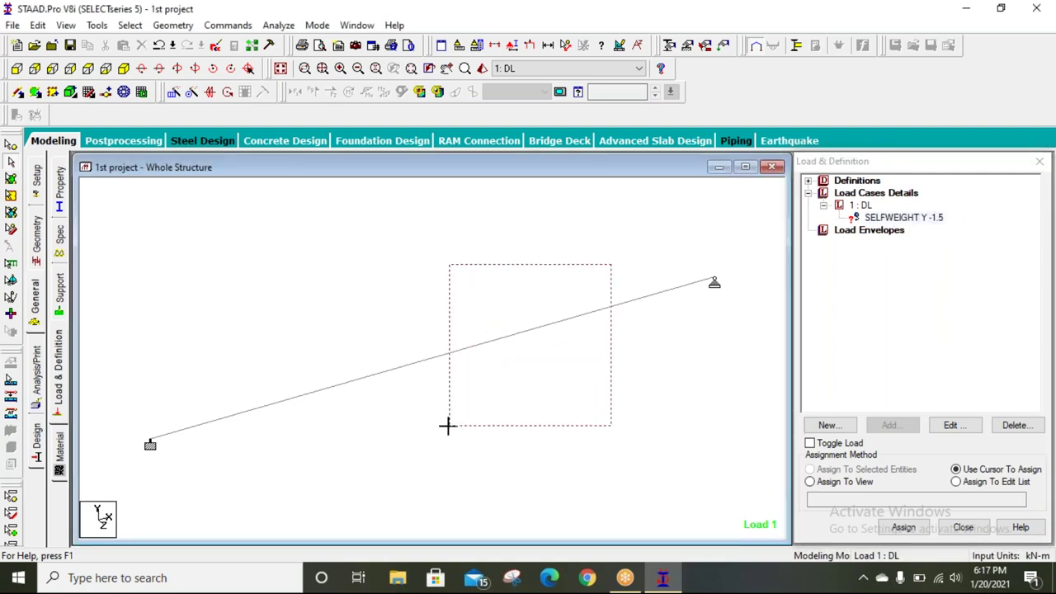
pyautogui.click(404, 377)
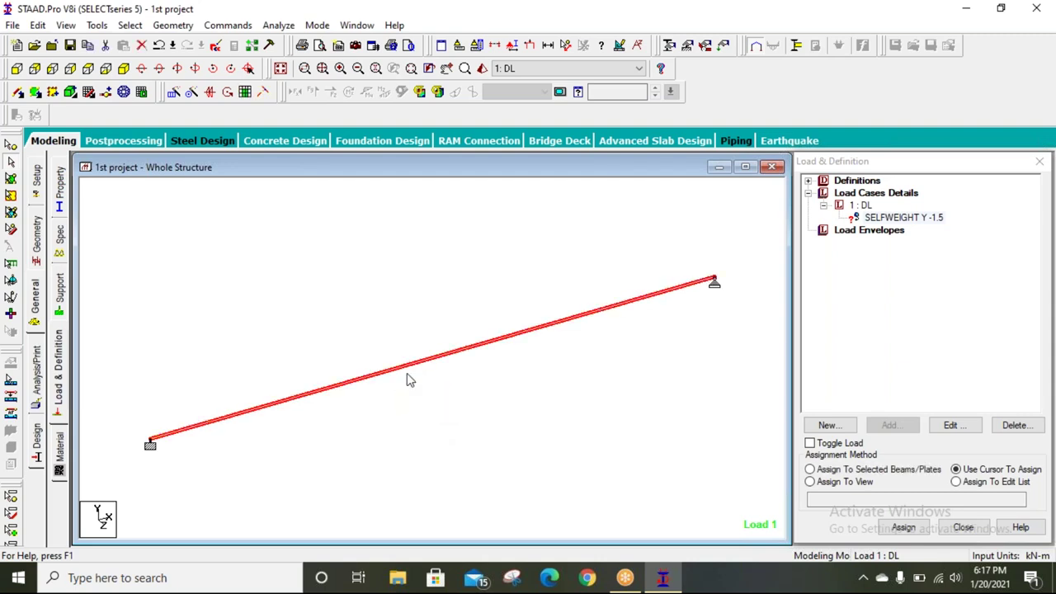
pyautogui.click(864, 474)
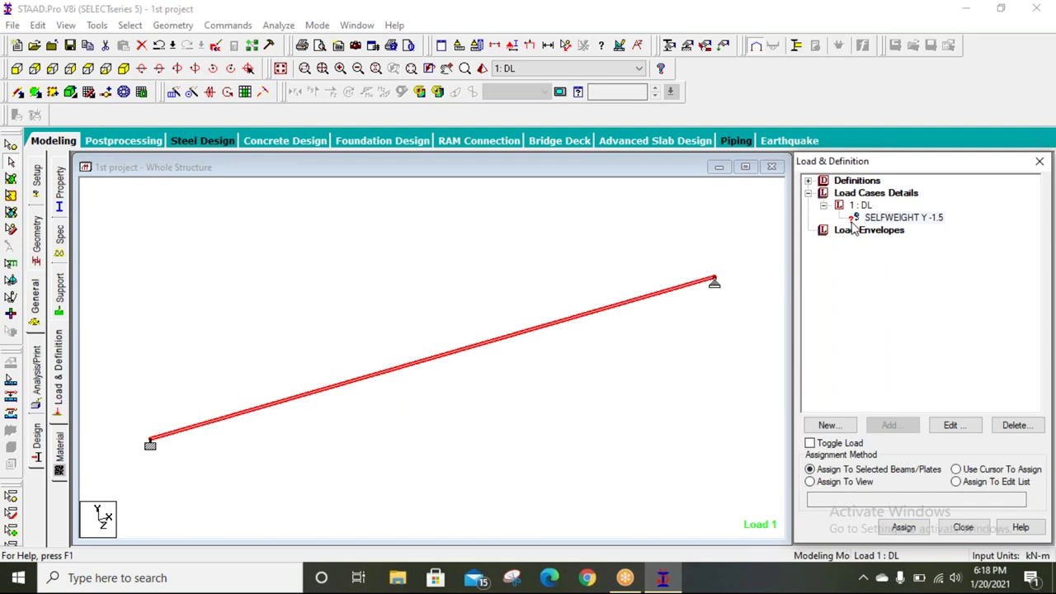
pyautogui.click(903, 527)
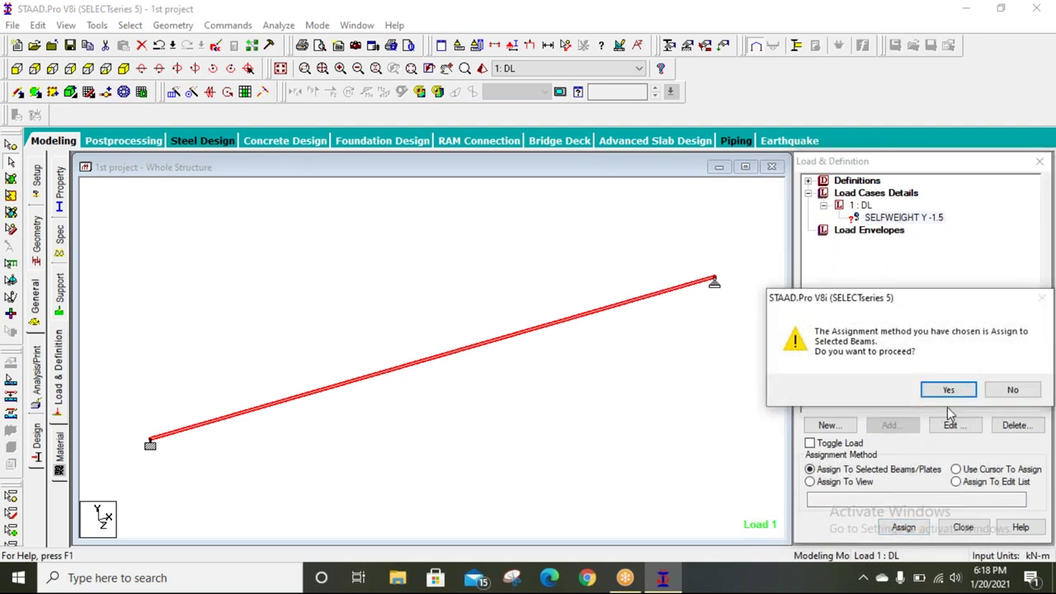
pyautogui.click(948, 390)
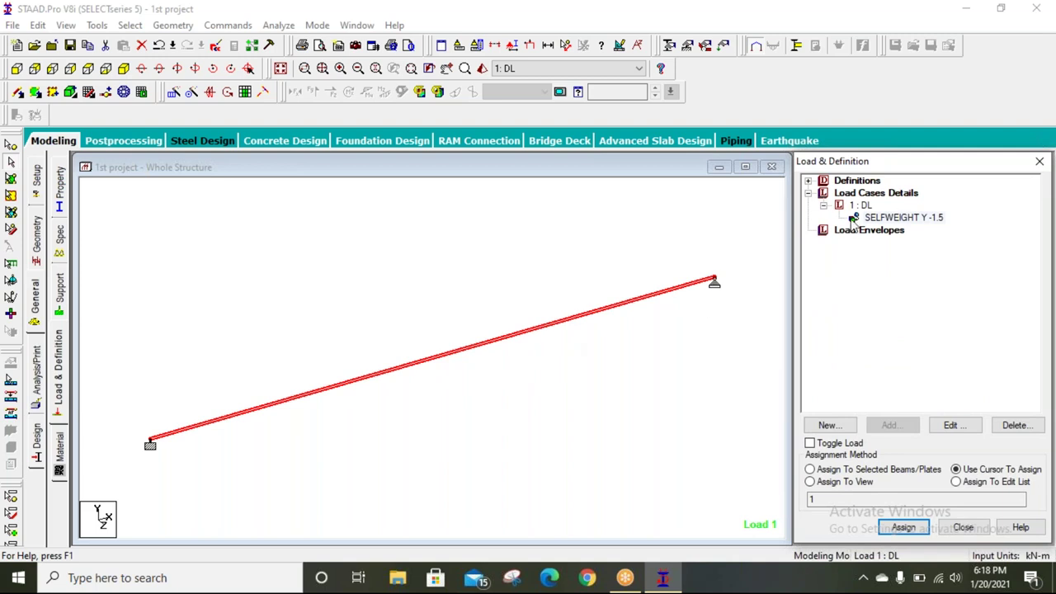
pyautogui.click(433, 323)
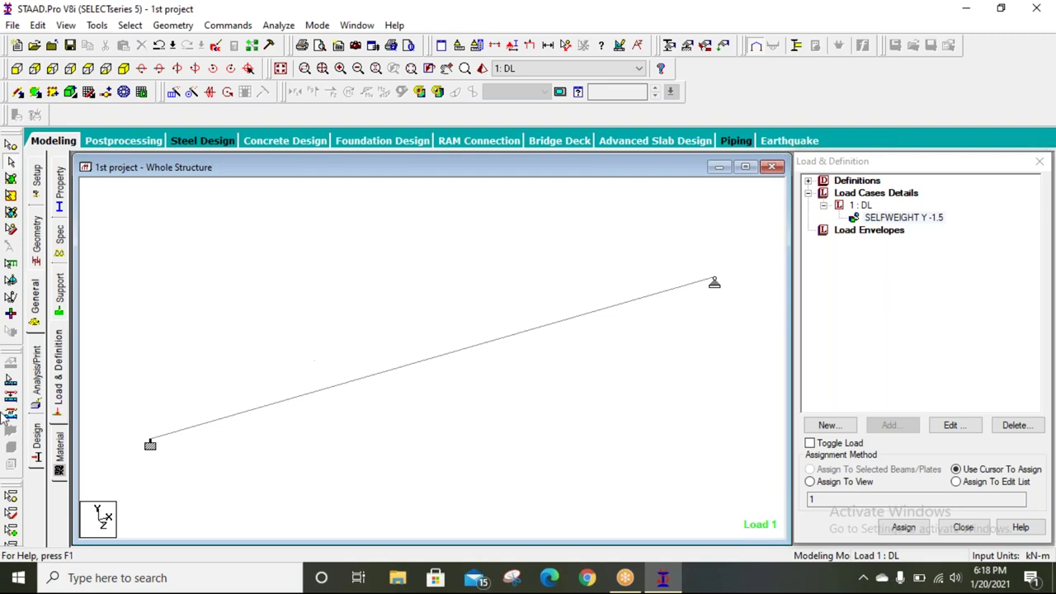
# Add a PERFORM ANALYSIS command with Print Option All before FINISH
pyautogui.click(36, 378)
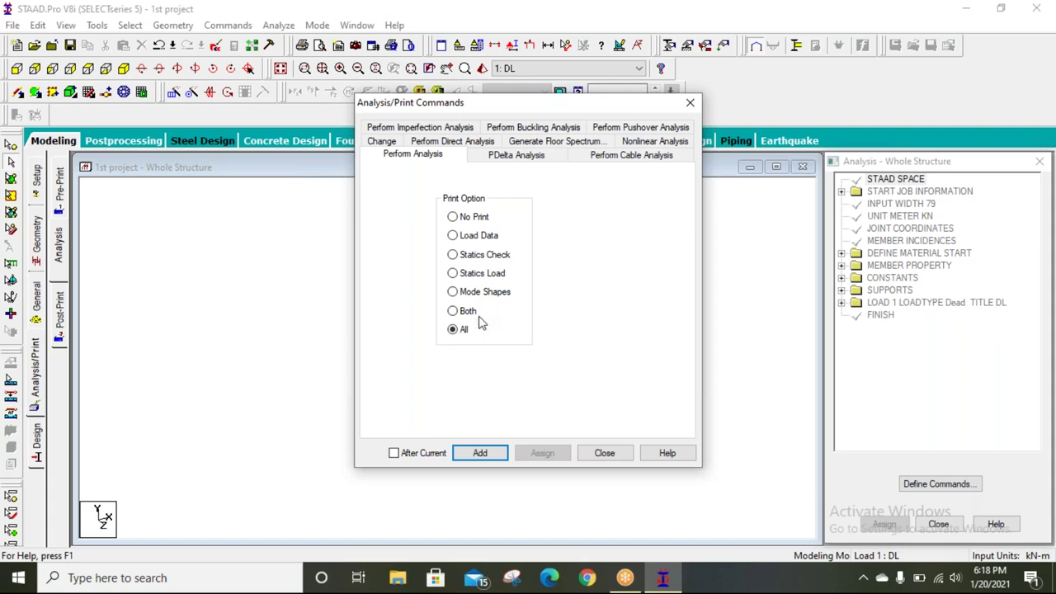
pyautogui.click(481, 455)
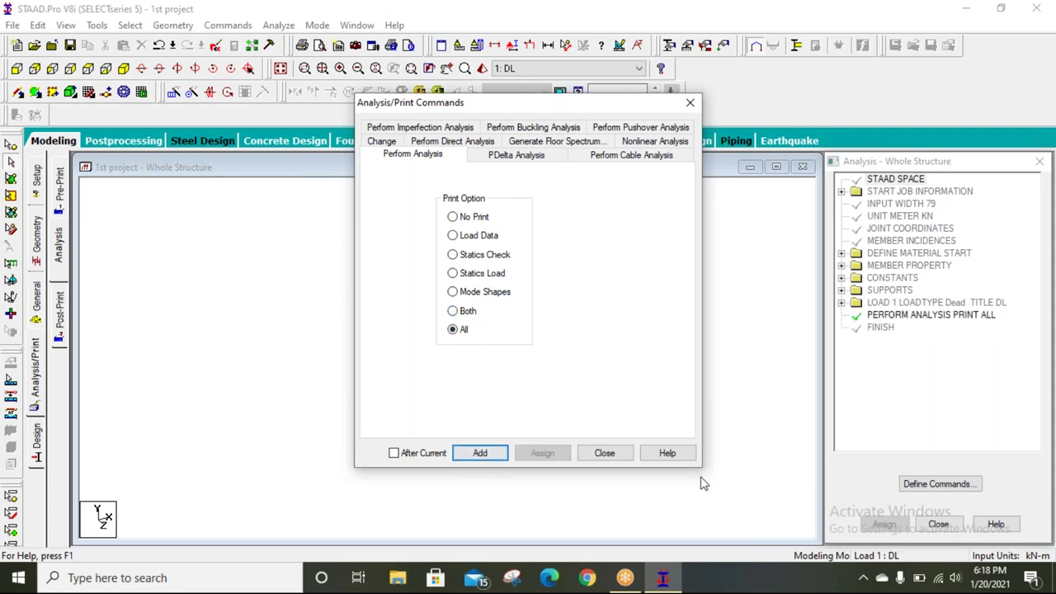
pyautogui.click(611, 455)
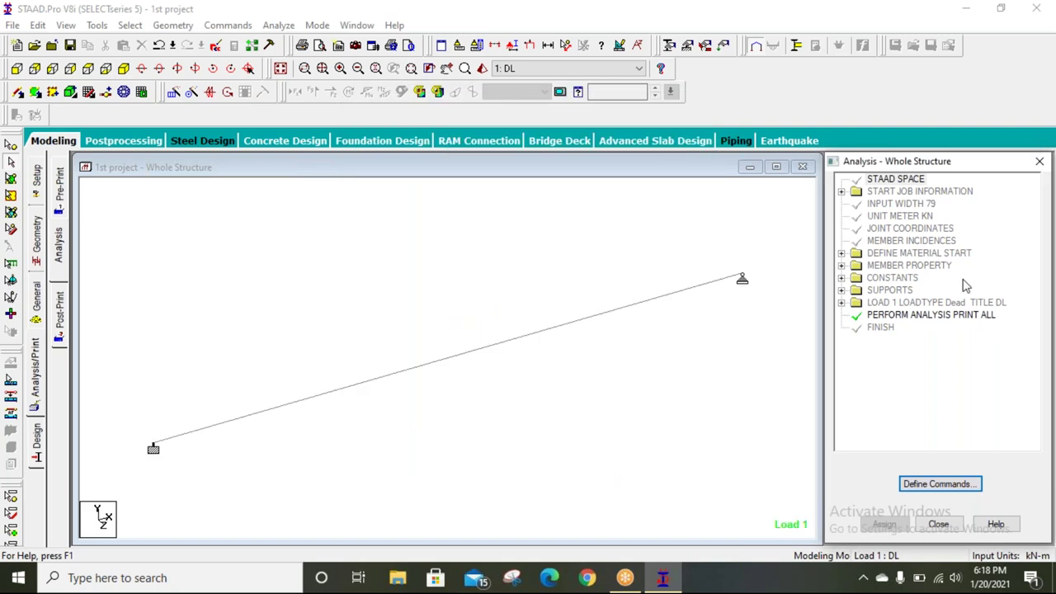
pyautogui.click(353, 291)
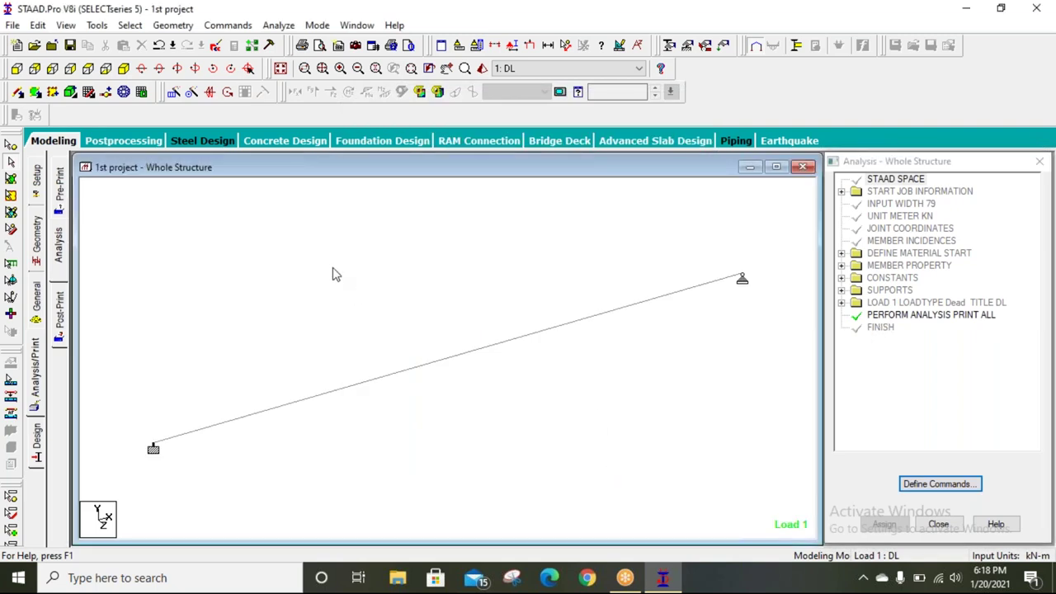
# Run the analysis from the Analyze menu, saving the modified model first
pyautogui.click(278, 26)
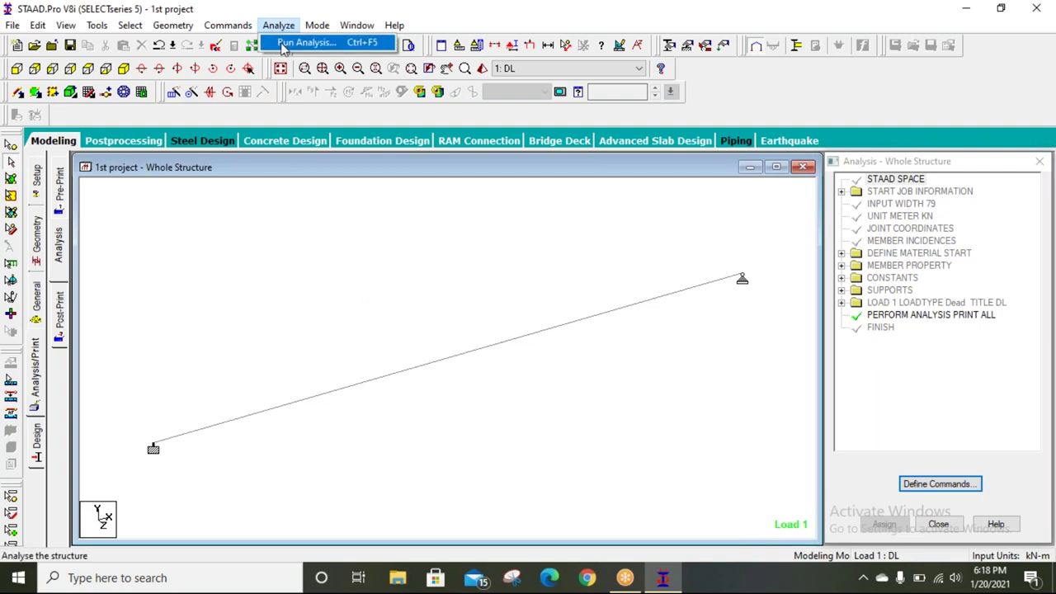
pyautogui.click(306, 42)
pyautogui.click(438, 307)
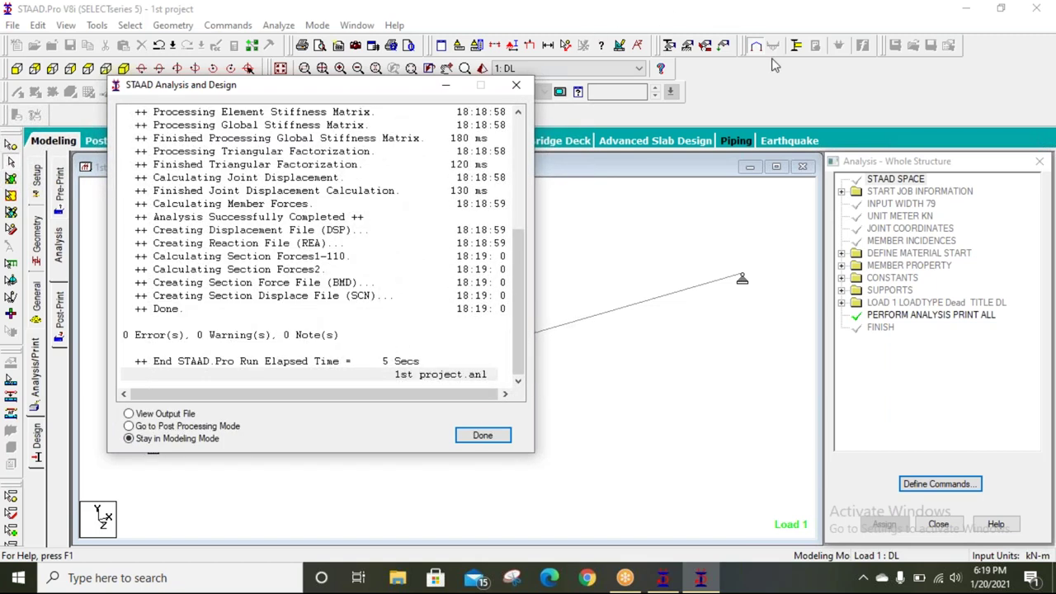
# Note the 0 errors and warnings, then choose View Output File to open 1st project.anl
pyautogui.click(752, 33)
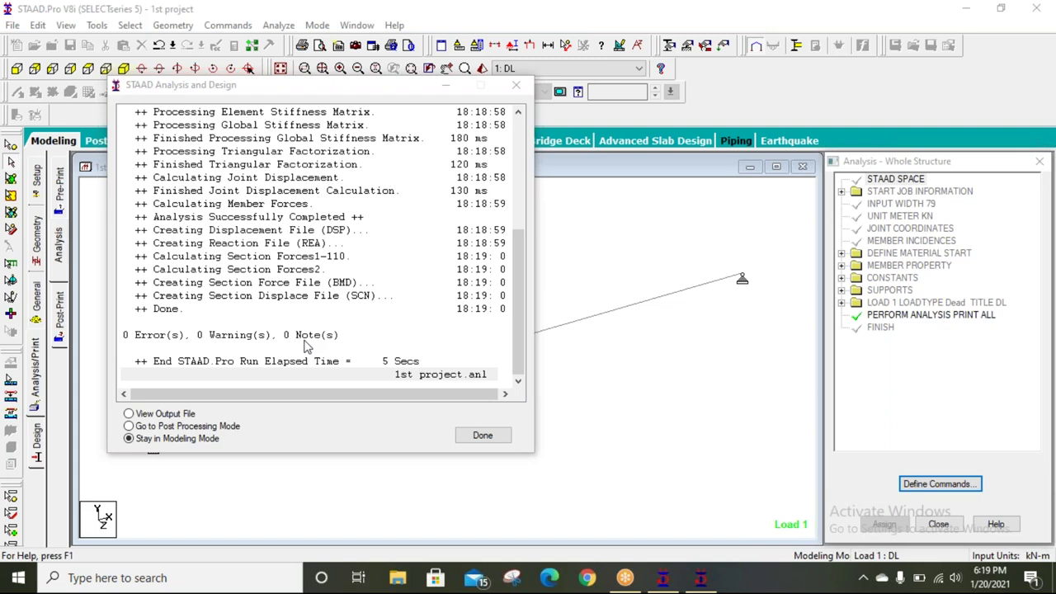
pyautogui.click(153, 339)
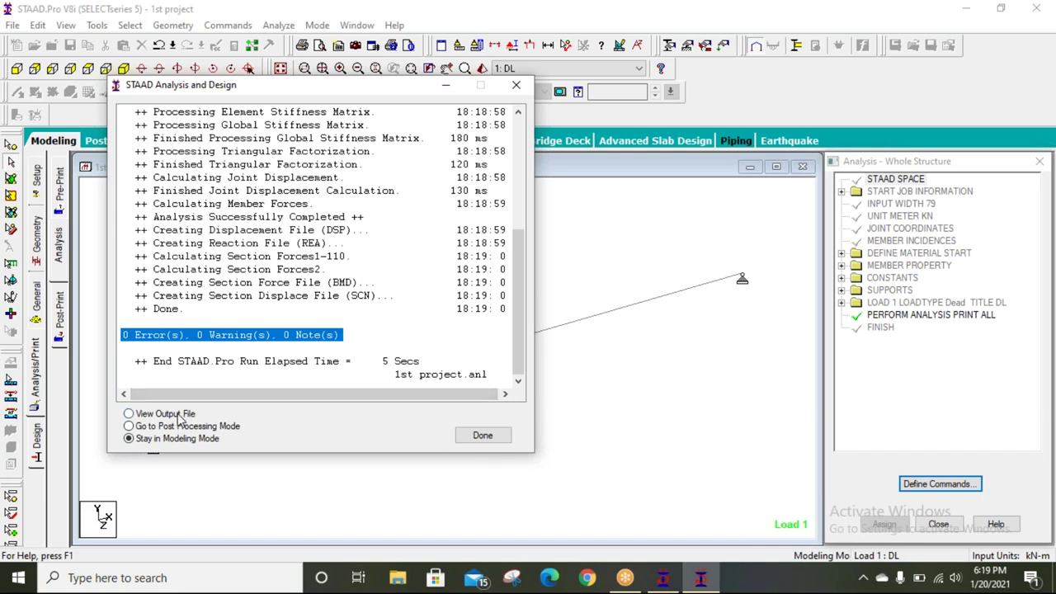
pyautogui.click(180, 419)
pyautogui.click(180, 419)
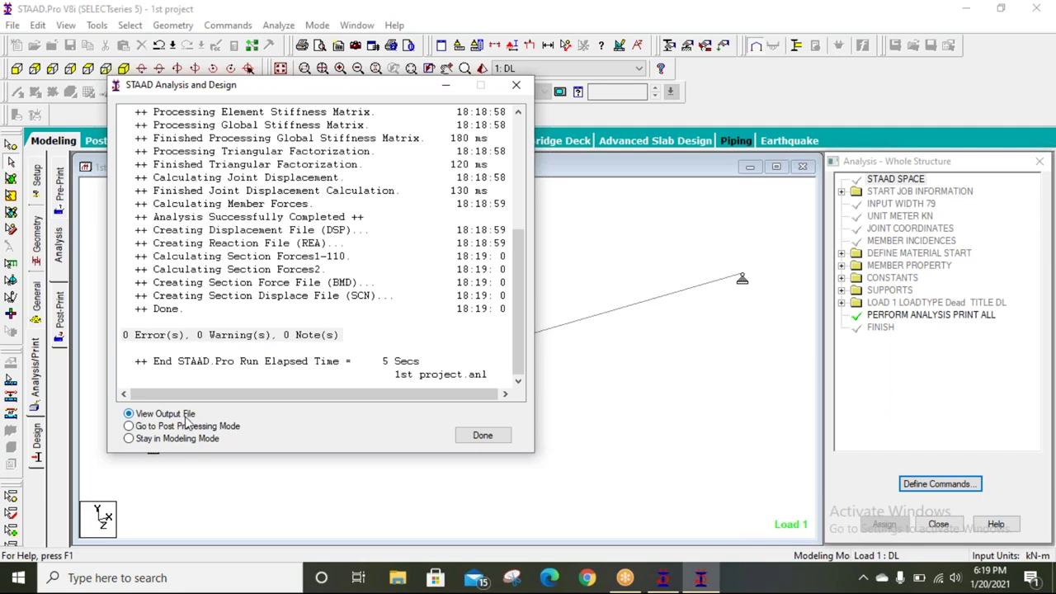
pyautogui.click(479, 436)
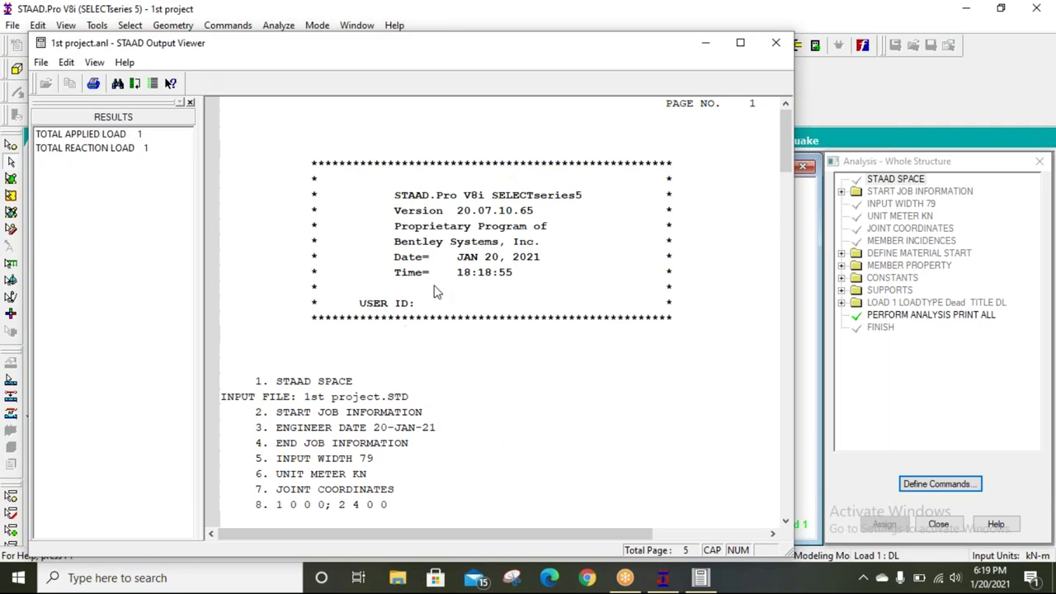
# Review the report header: program name, version, Bentley Systems line, run date and time
pyautogui.click(402, 198)
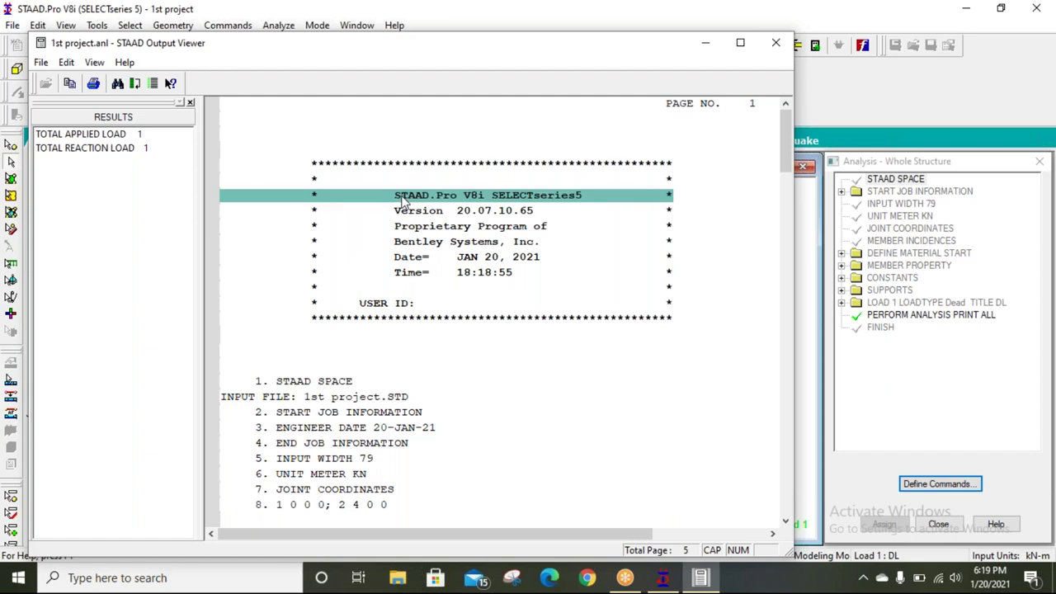
pyautogui.click(510, 216)
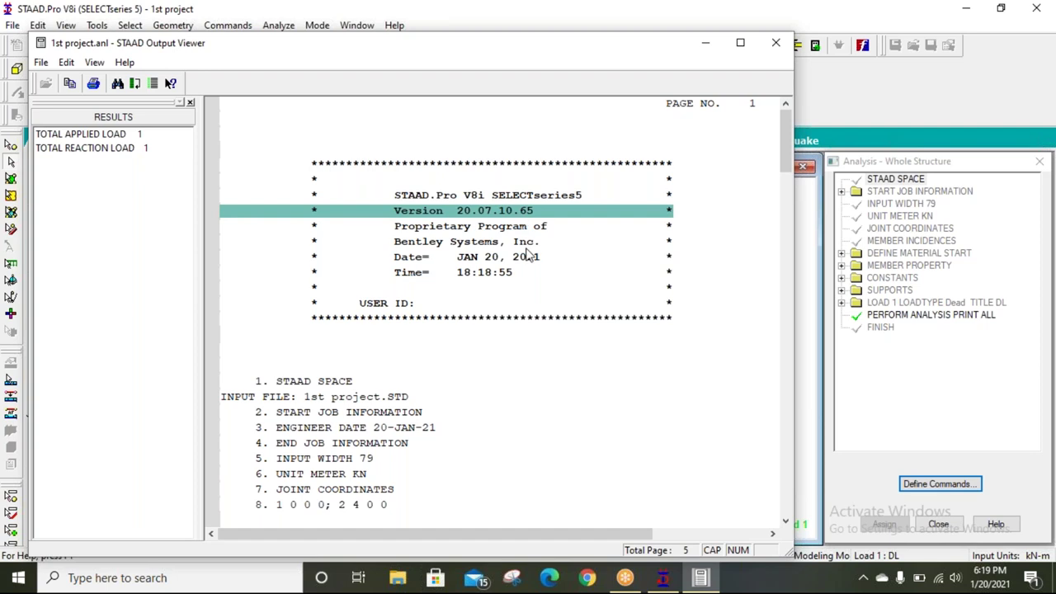
pyautogui.click(473, 261)
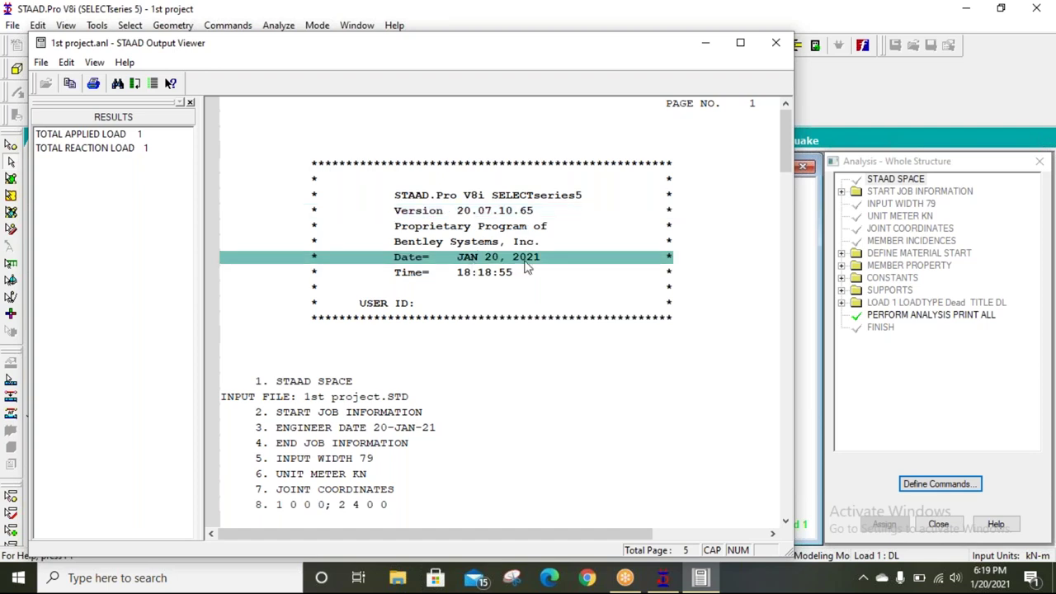
pyautogui.click(479, 244)
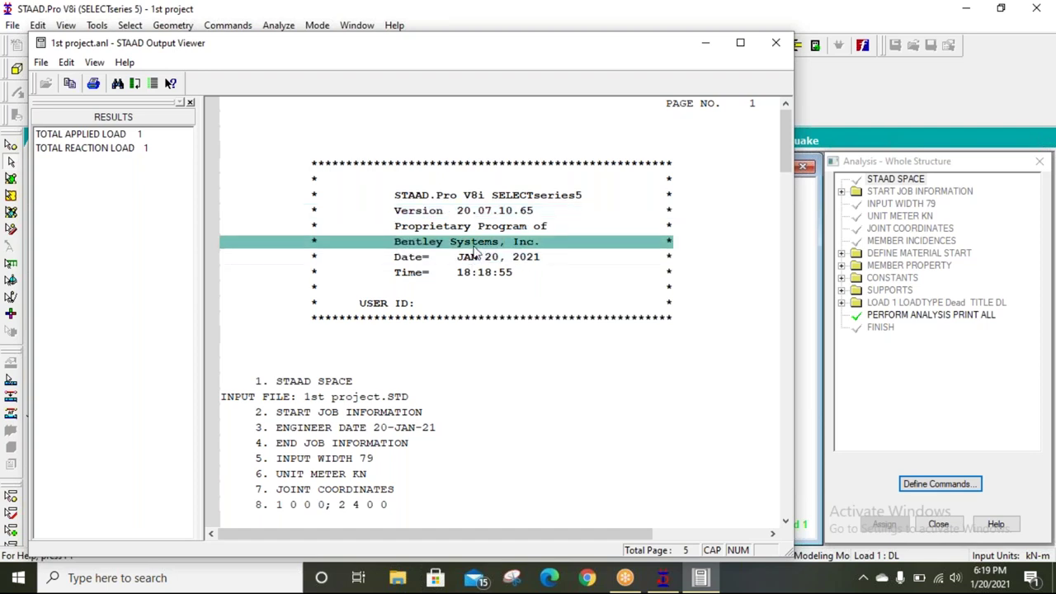
pyautogui.click(466, 277)
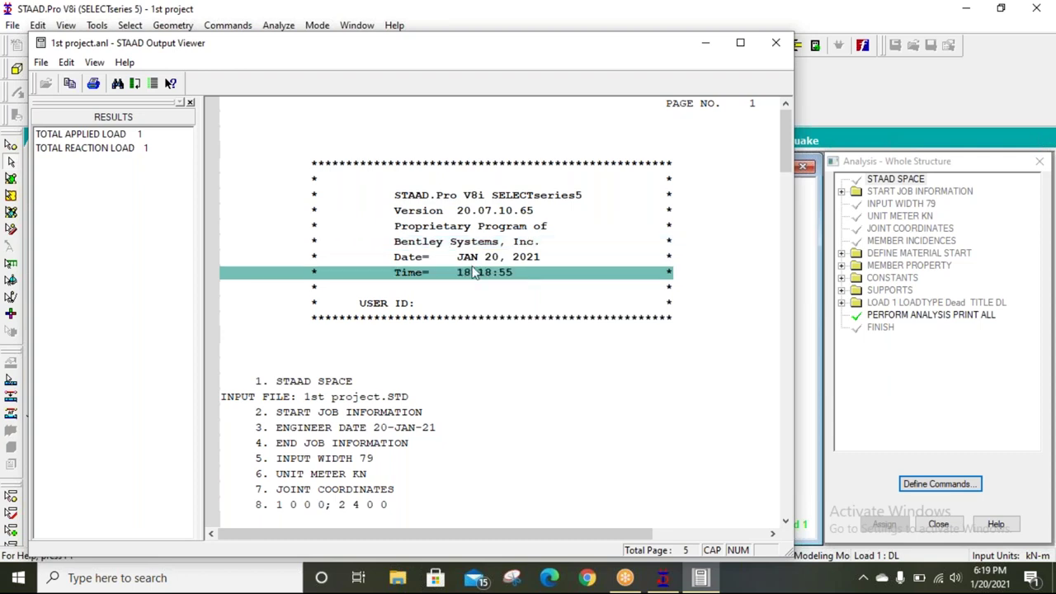
pyautogui.moveTo(412, 197); pyautogui.dragTo(523, 277)
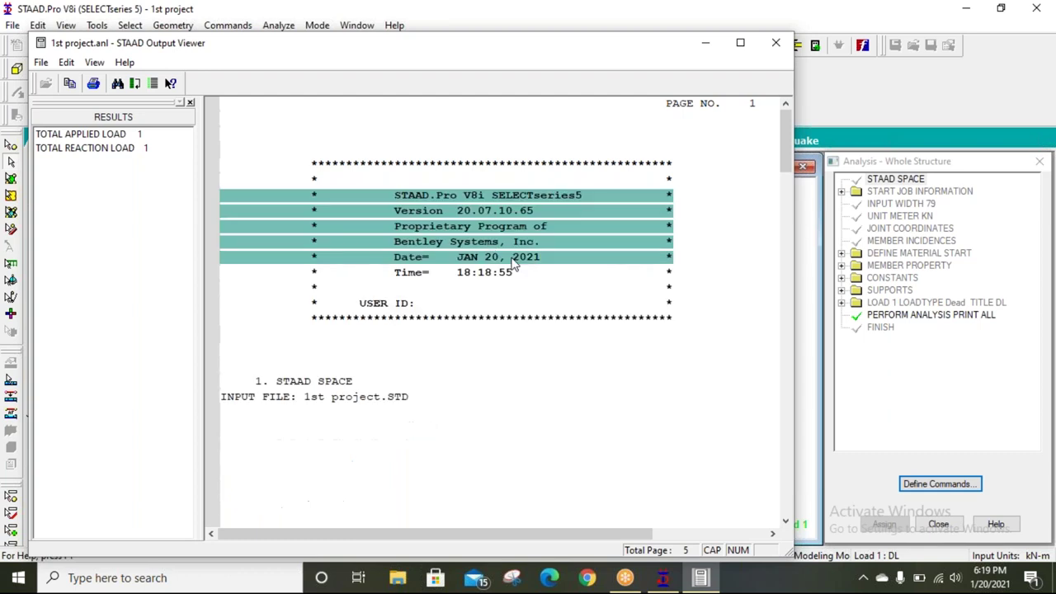
# Check Problem Statistics showing 2 joints, 1 member and 2 supports
pyautogui.scroll(-4, 522, 278)
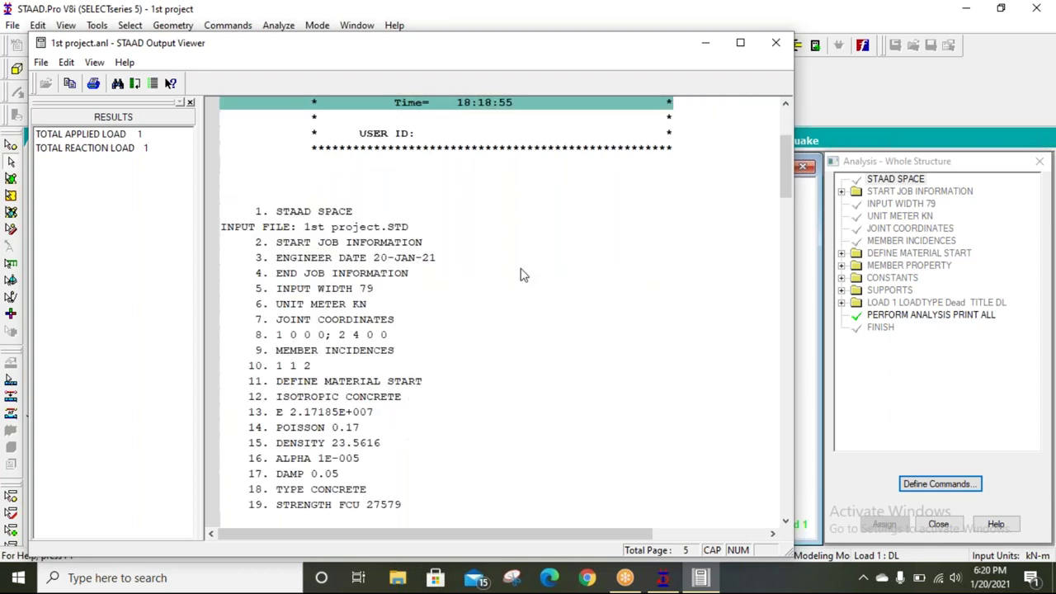
pyautogui.scroll(-8, 445, 273)
pyautogui.scroll(-4, 419, 282)
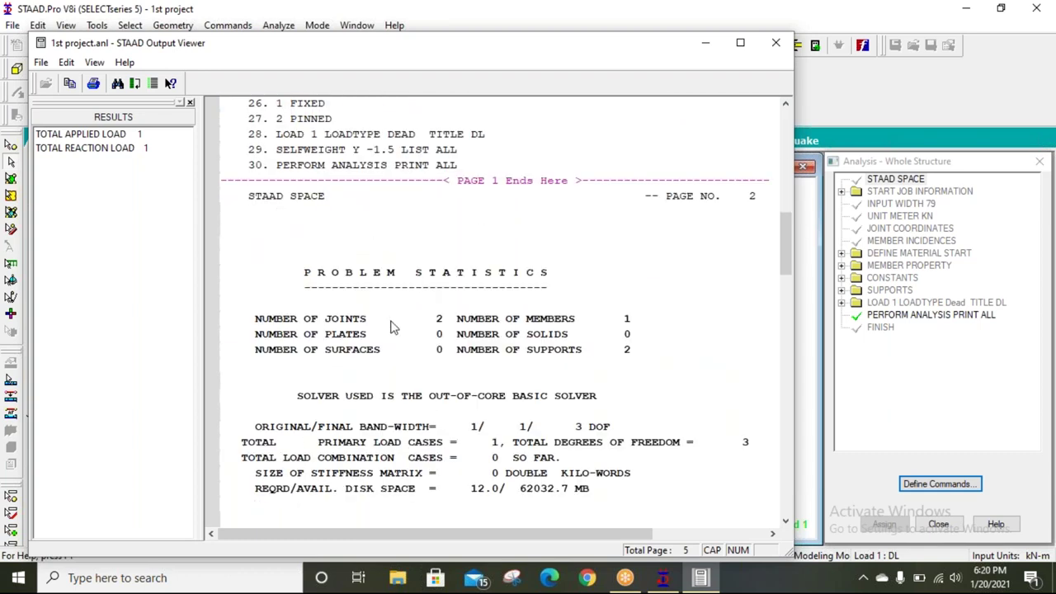
pyautogui.click(327, 323)
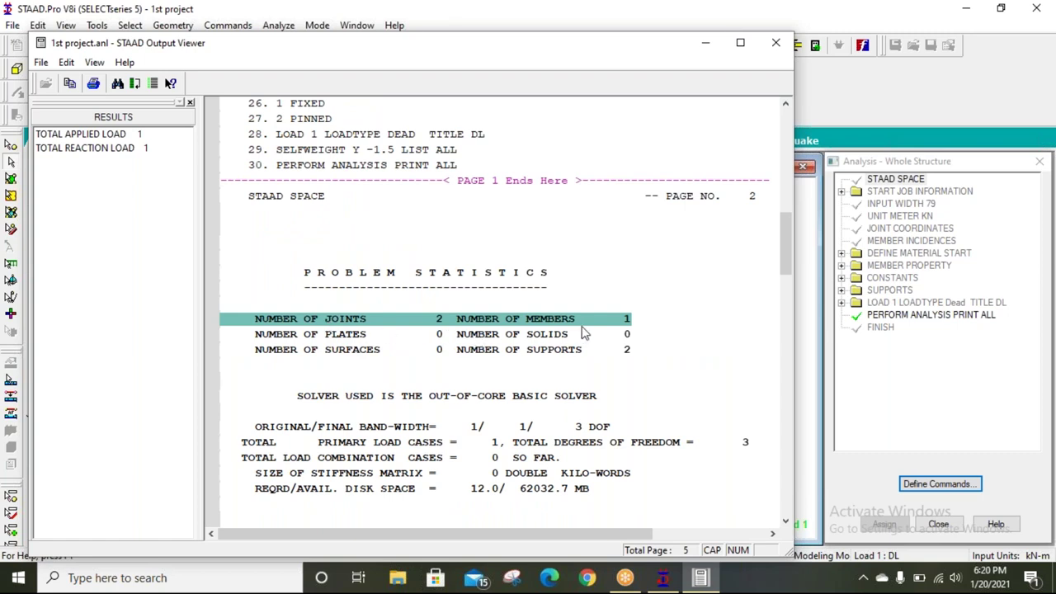
pyautogui.click(548, 357)
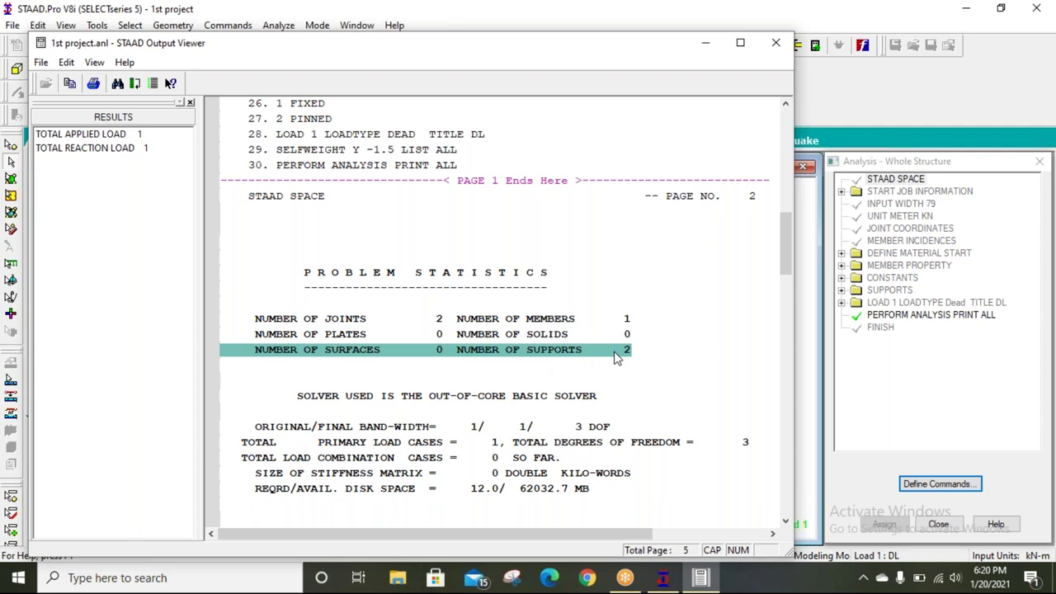
pyautogui.click(620, 322)
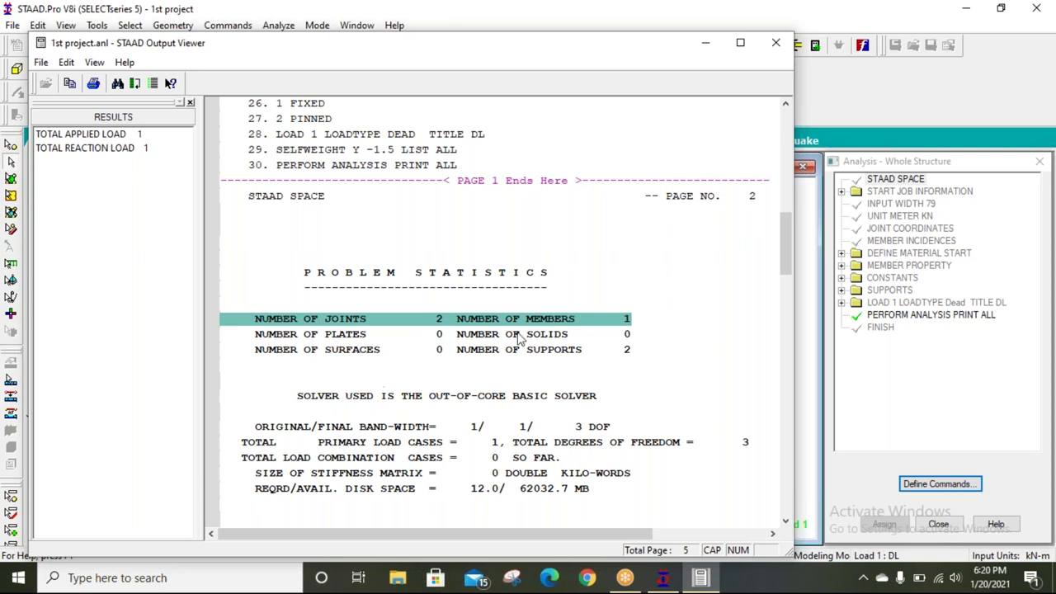
pyautogui.scroll(-4, 508, 364)
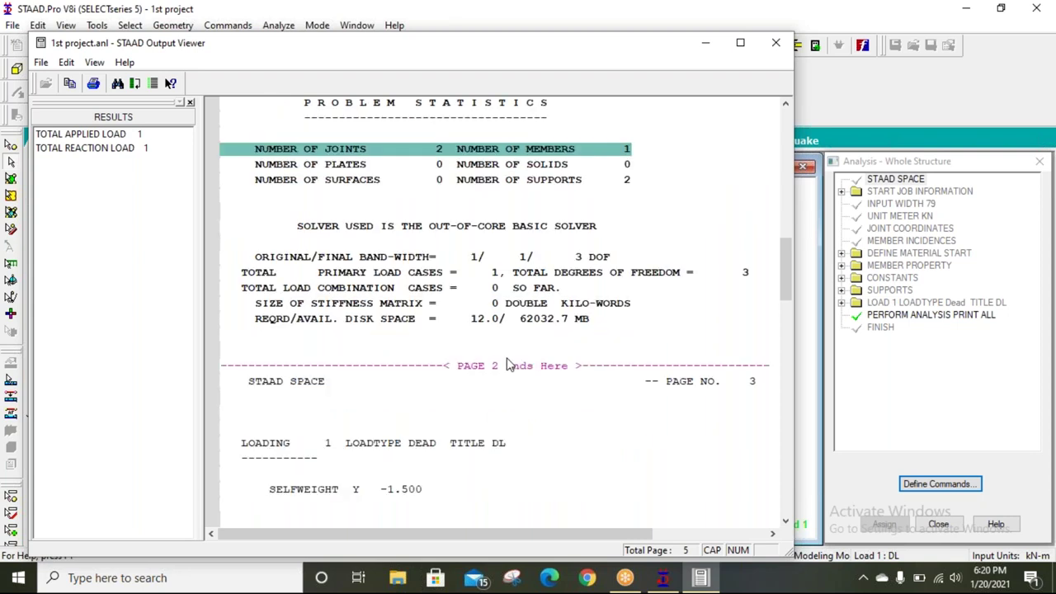
# Check the SELFWEIGHT Y -1.500 load line and the 6.503 KN actual structure weight
pyautogui.scroll(-4, 509, 364)
pyautogui.click(401, 353)
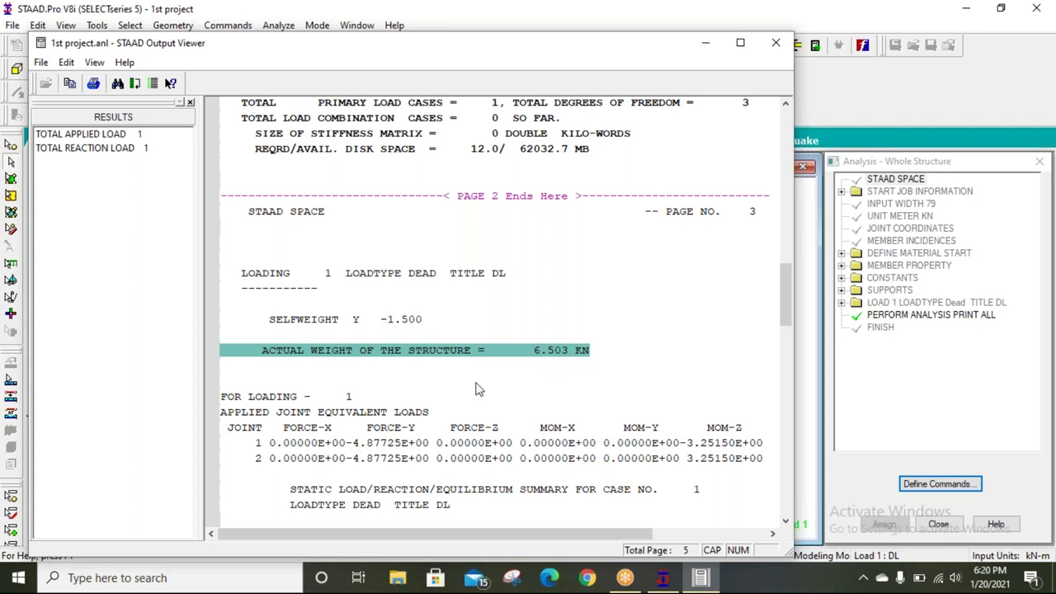
pyautogui.click(396, 321)
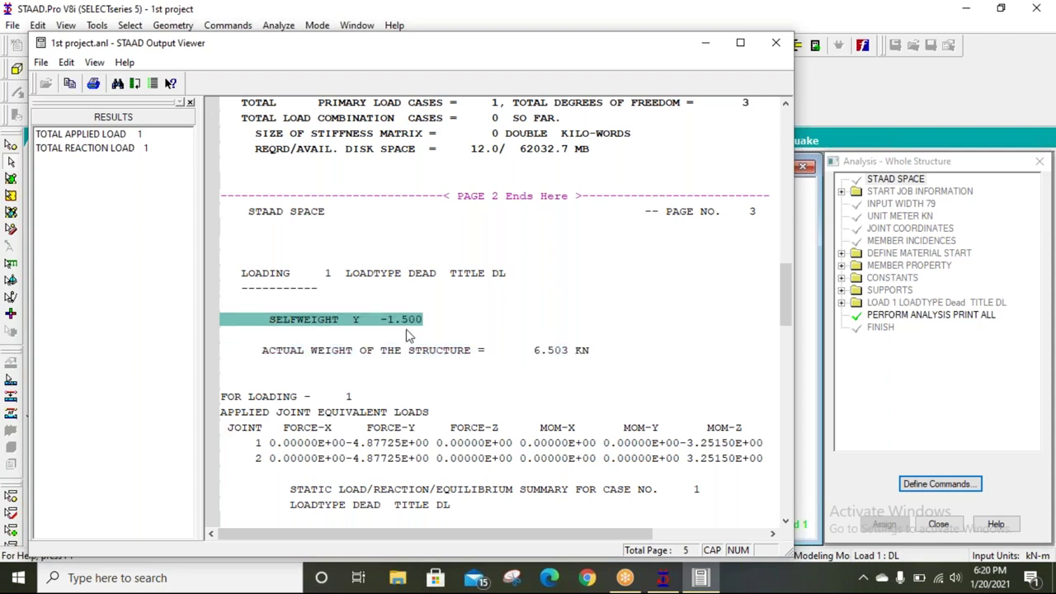
pyautogui.click(425, 360)
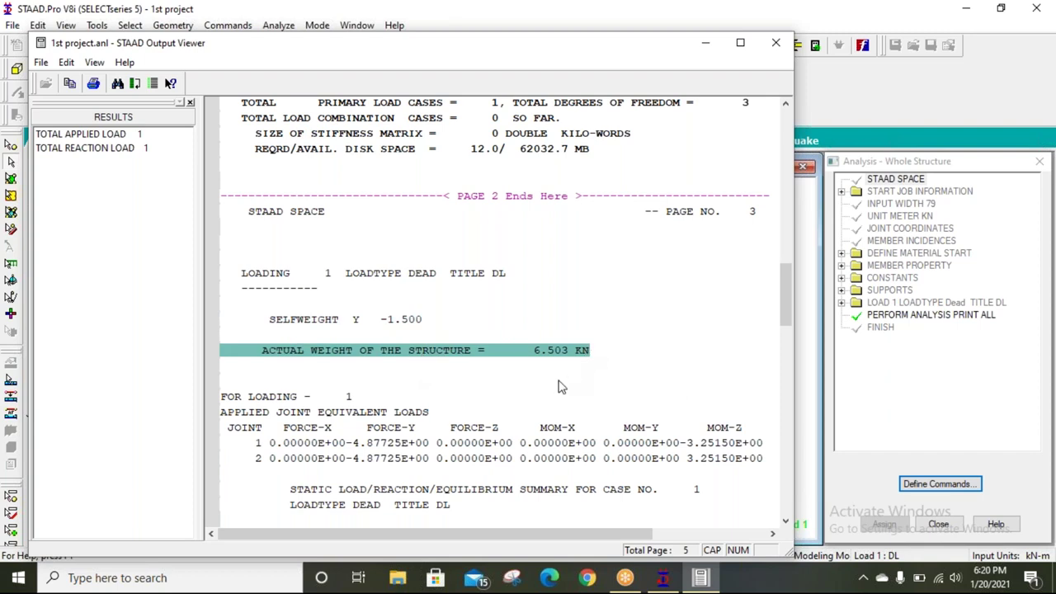
# Scroll to the report's end on page 5, then close the Output Viewer and STAAD.Pro
pyautogui.scroll(-5, 553, 367)
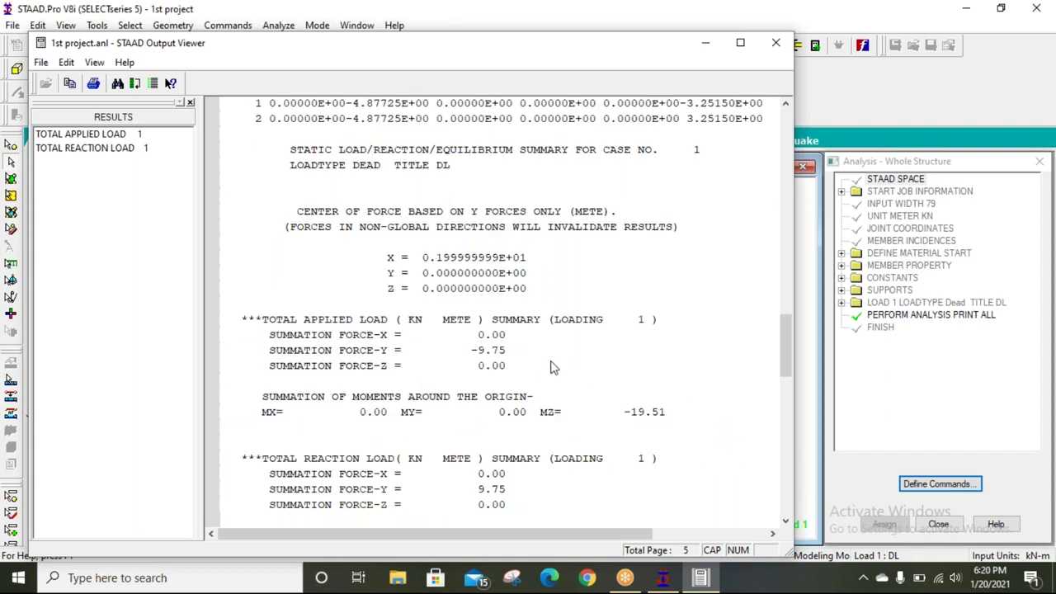
pyautogui.scroll(-5, 553, 368)
pyautogui.scroll(-6, 553, 367)
pyautogui.scroll(-2, 553, 368)
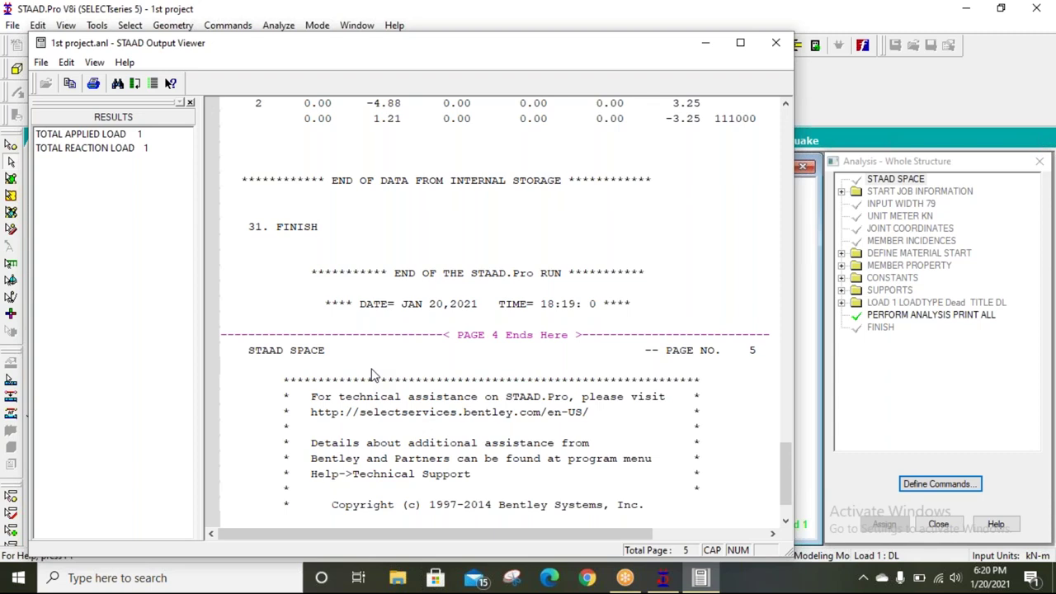
pyautogui.click(776, 42)
pyautogui.click(1032, 8)
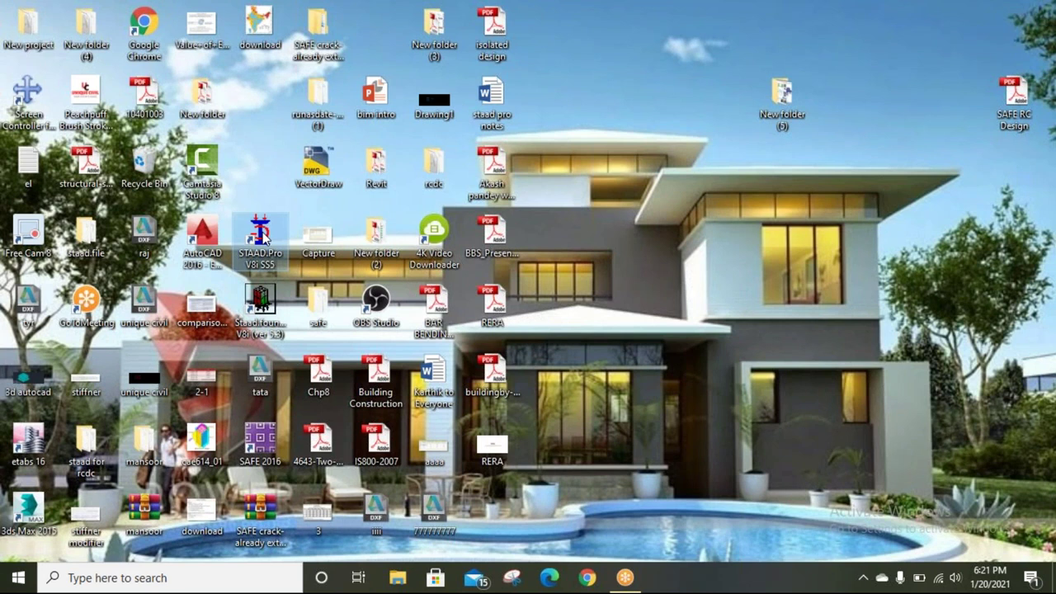
# Relaunch STAAD.Pro V8i and start a New Project from the start page
pyautogui.doubleClick(264, 237)
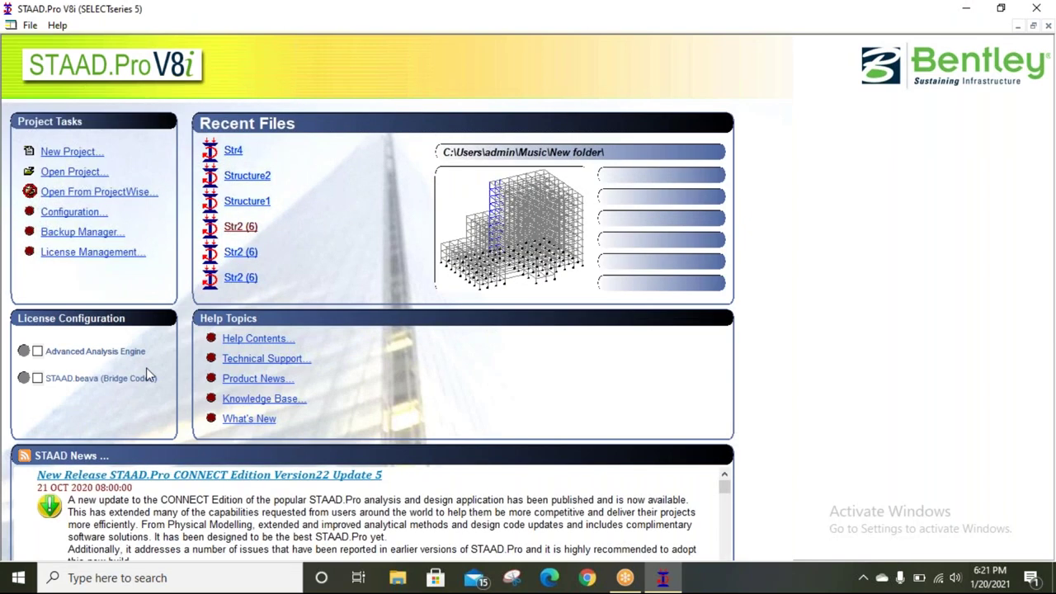
pyautogui.click(70, 154)
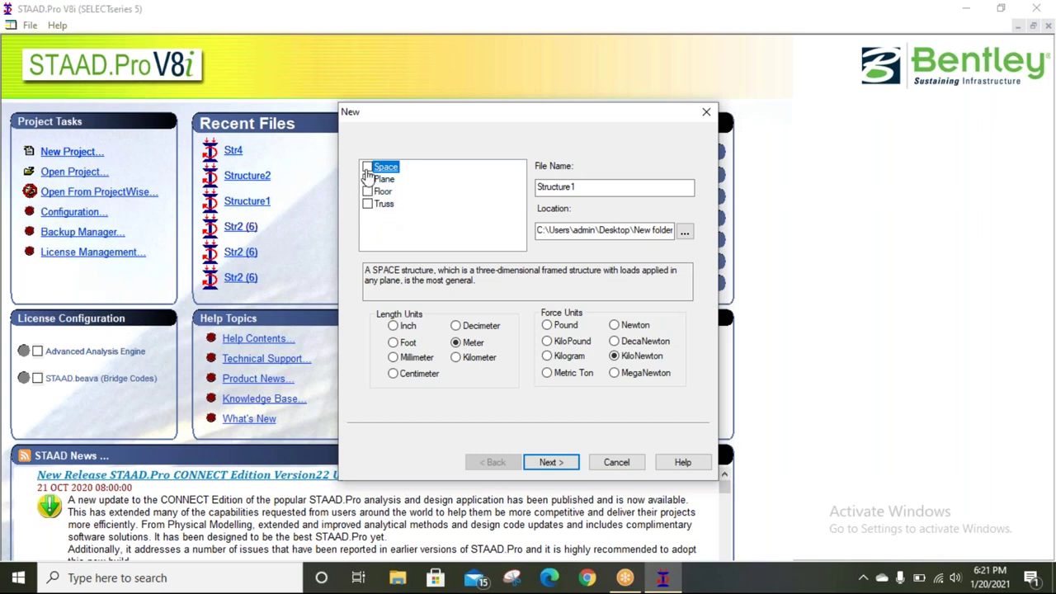
# Make the new project a Space structure in Meter and KiloNewton units, then continue
pyautogui.click(375, 169)
pyautogui.click(950, 218)
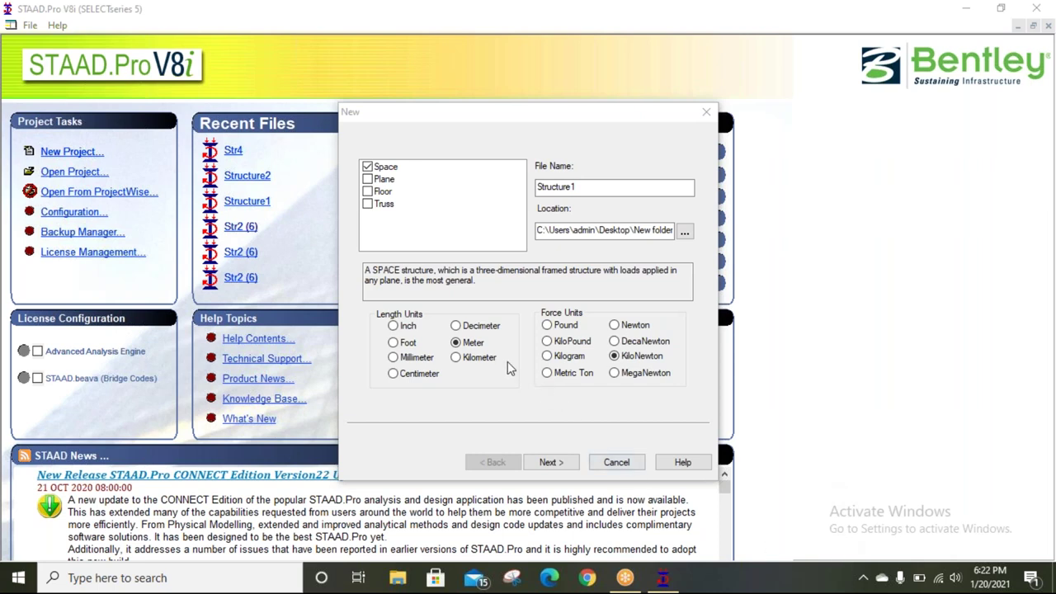
pyautogui.click(499, 414)
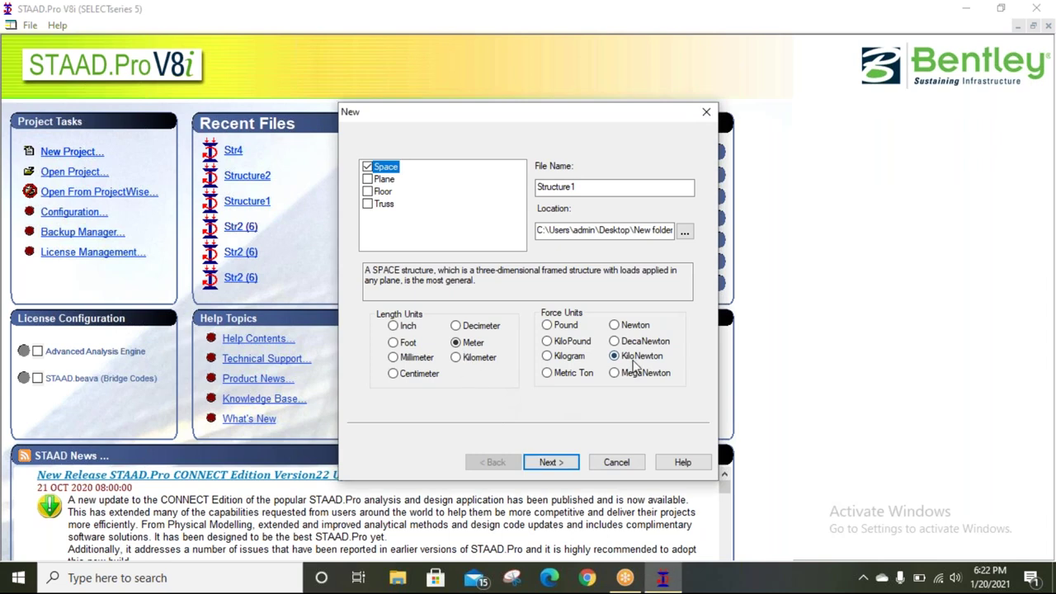
pyautogui.click(553, 466)
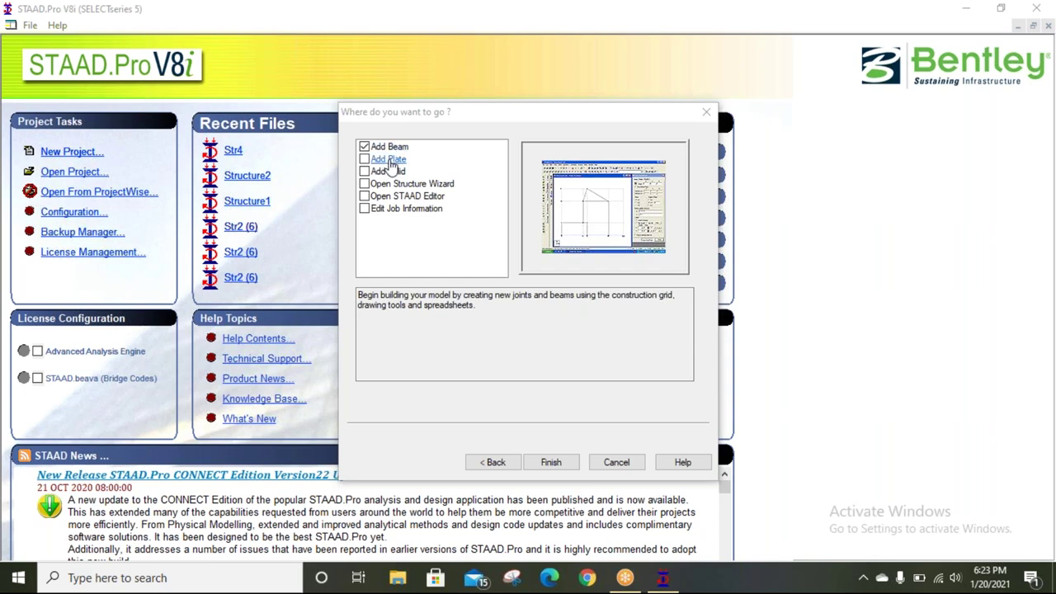
# Preview the plate, solid, wizard, editor and job-info start options, then start with Add Beam
pyautogui.click(385, 160)
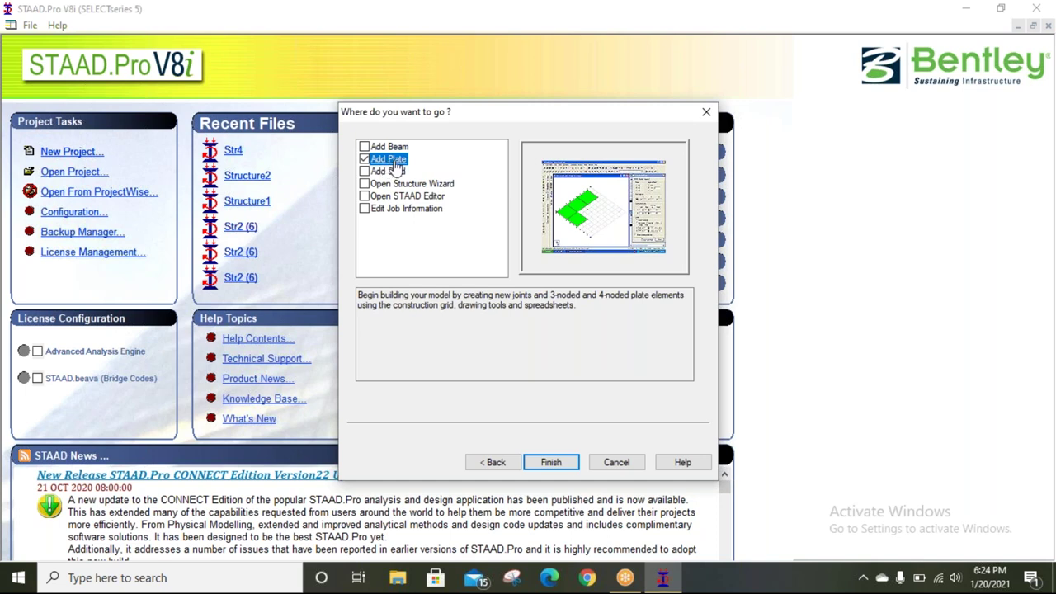
pyautogui.click(387, 171)
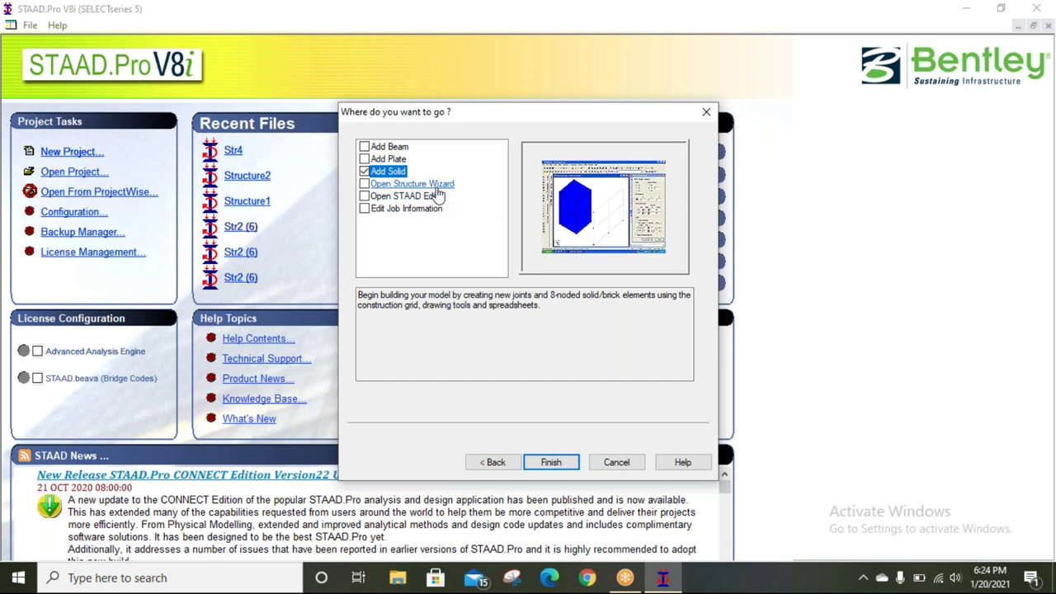
pyautogui.click(435, 187)
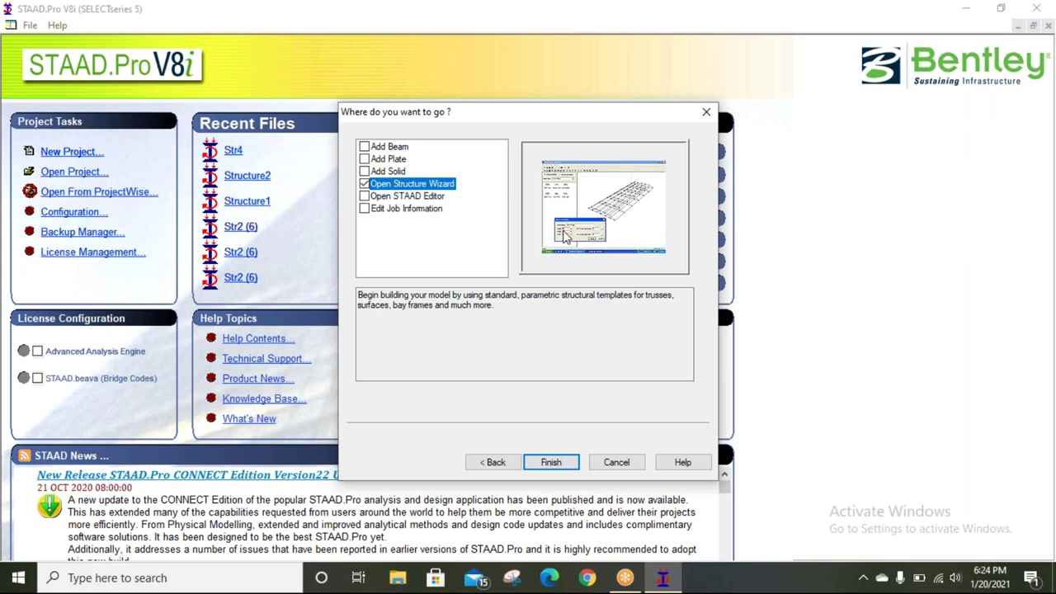
pyautogui.click(404, 196)
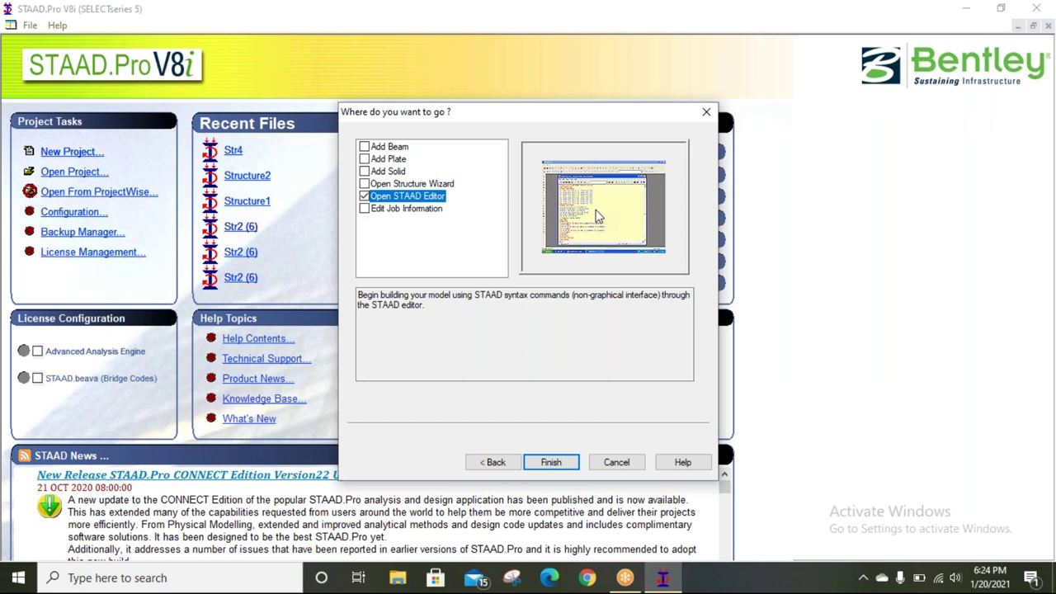
pyautogui.click(388, 211)
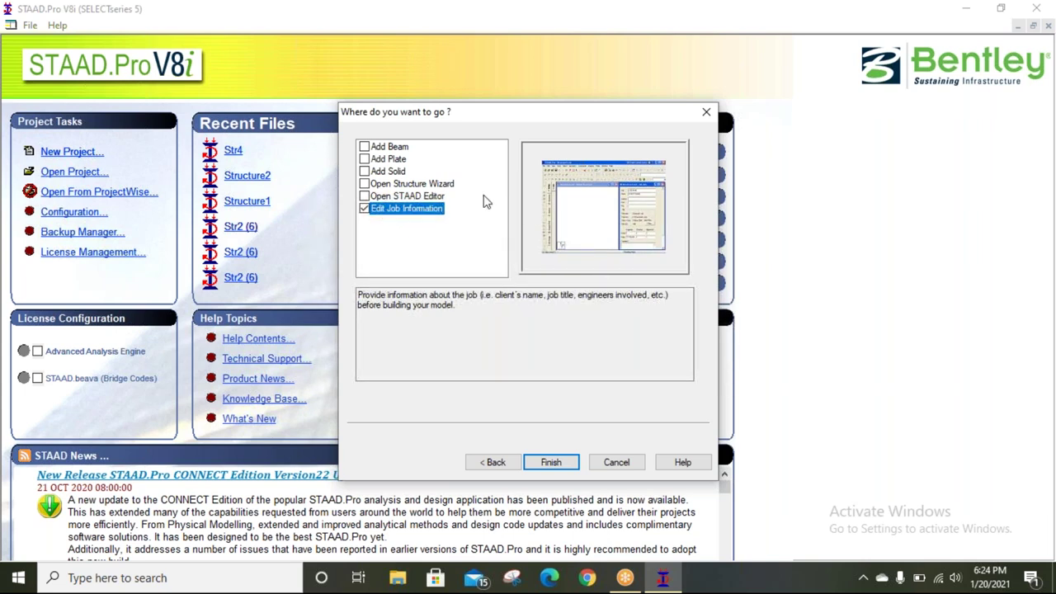
pyautogui.click(395, 147)
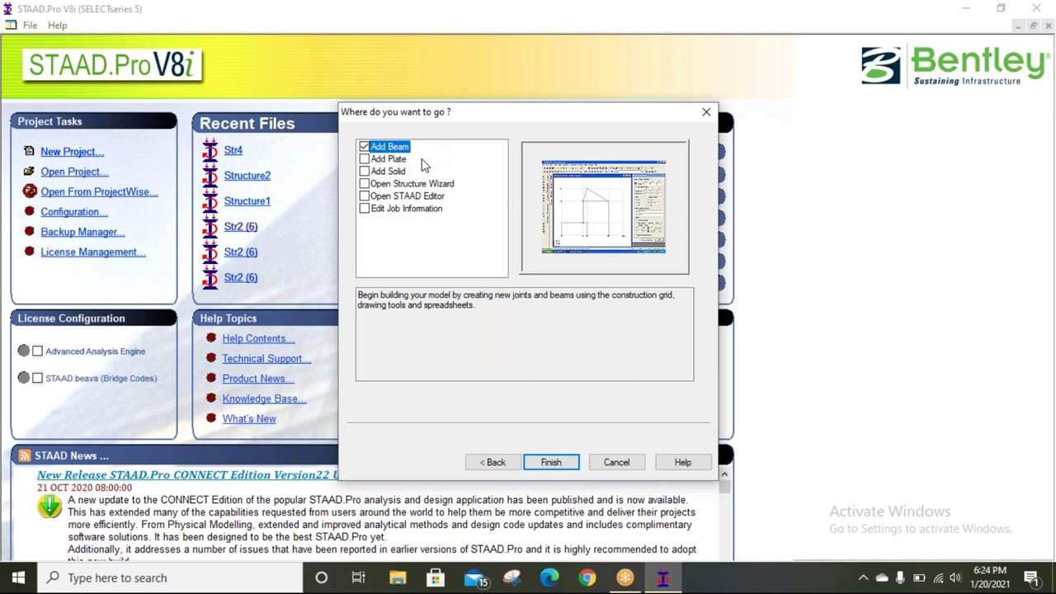
pyautogui.click(551, 462)
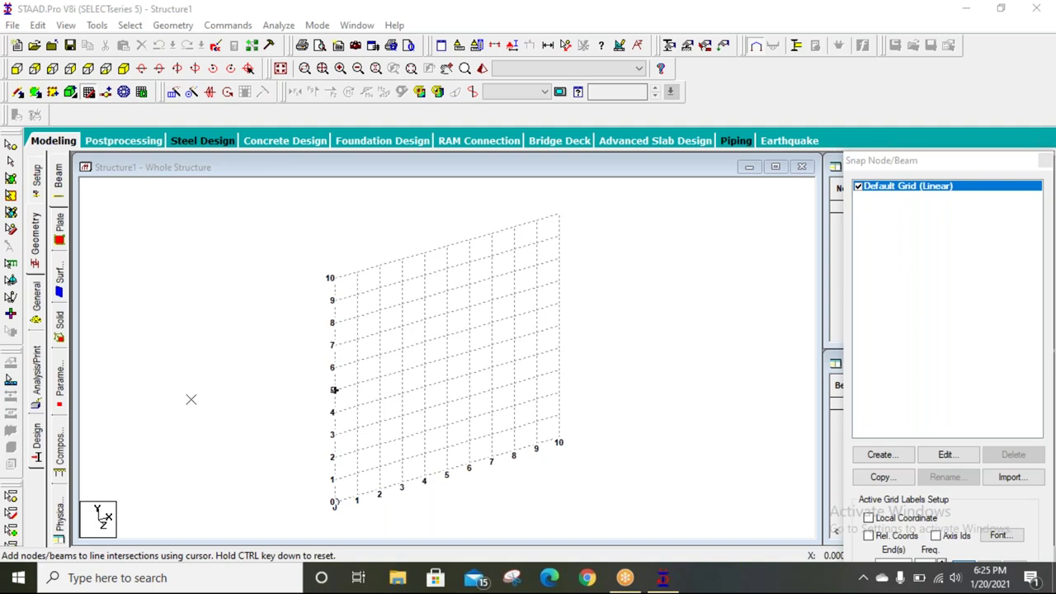
# Draw beam 1 from the grid origin to X=3, close the grid and check it
pyautogui.click(334, 503)
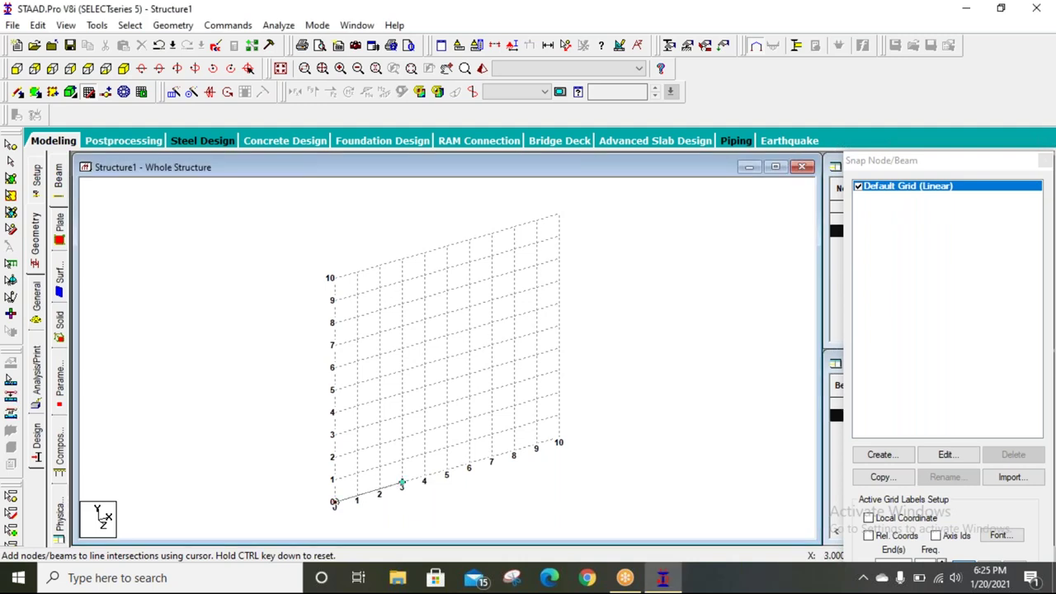
pyautogui.click(390, 491)
pyautogui.moveTo(939, 161); pyautogui.dragTo(920, 66)
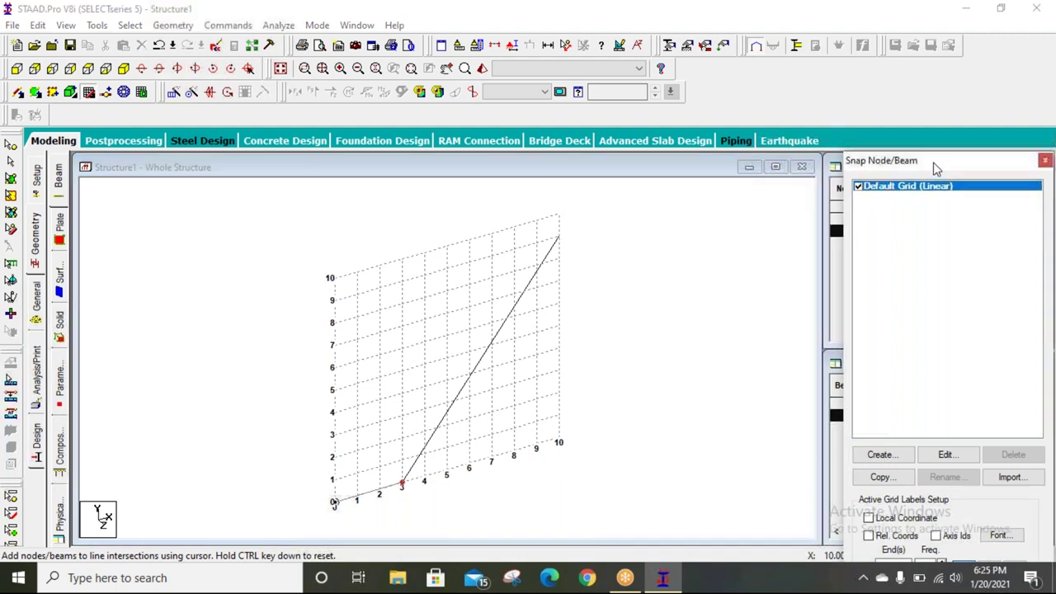
pyautogui.click(908, 525)
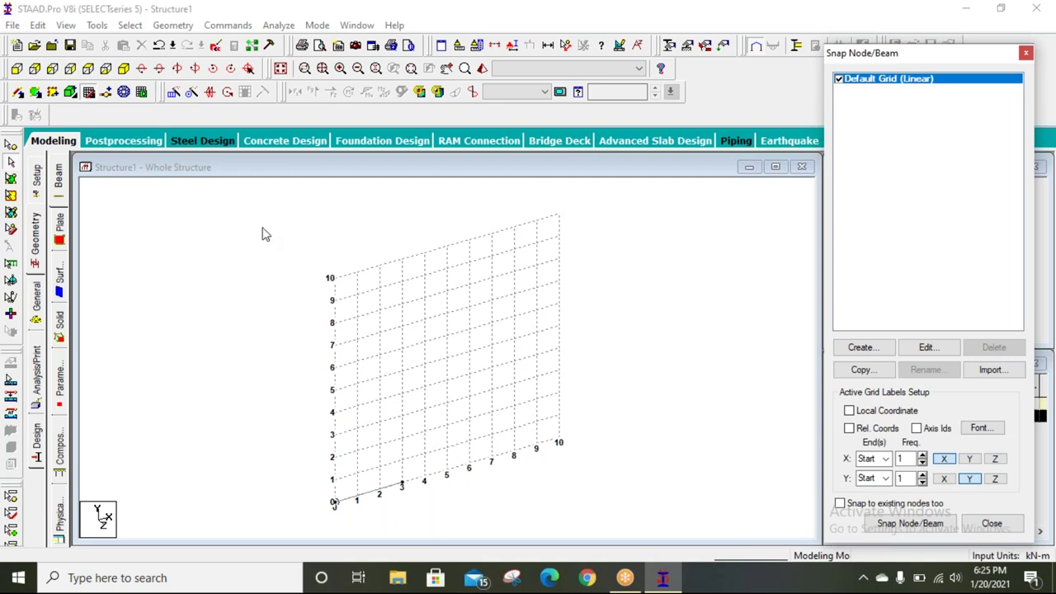
pyautogui.click(89, 93)
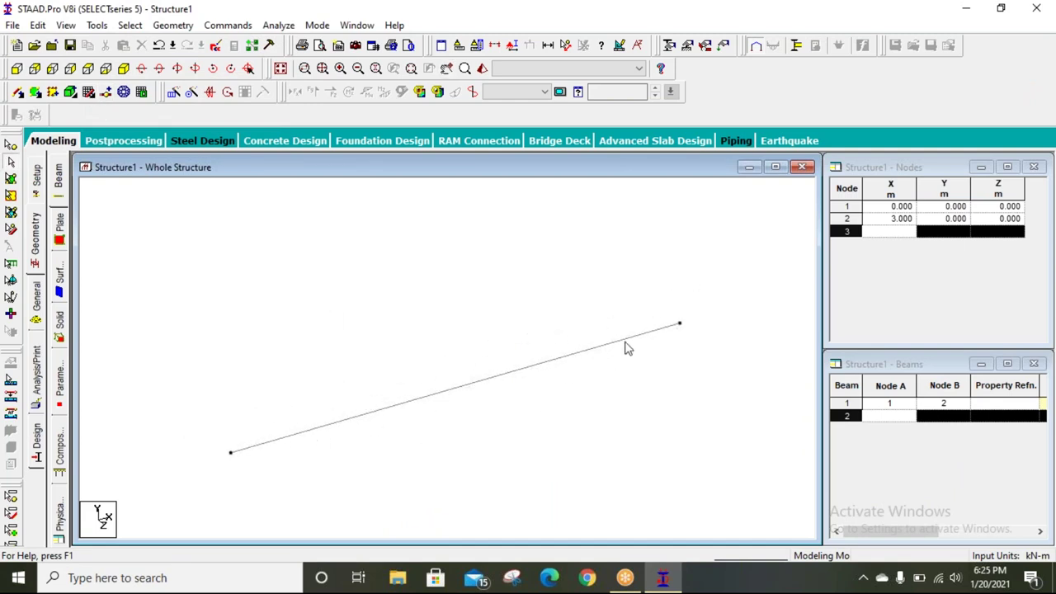
pyautogui.click(469, 384)
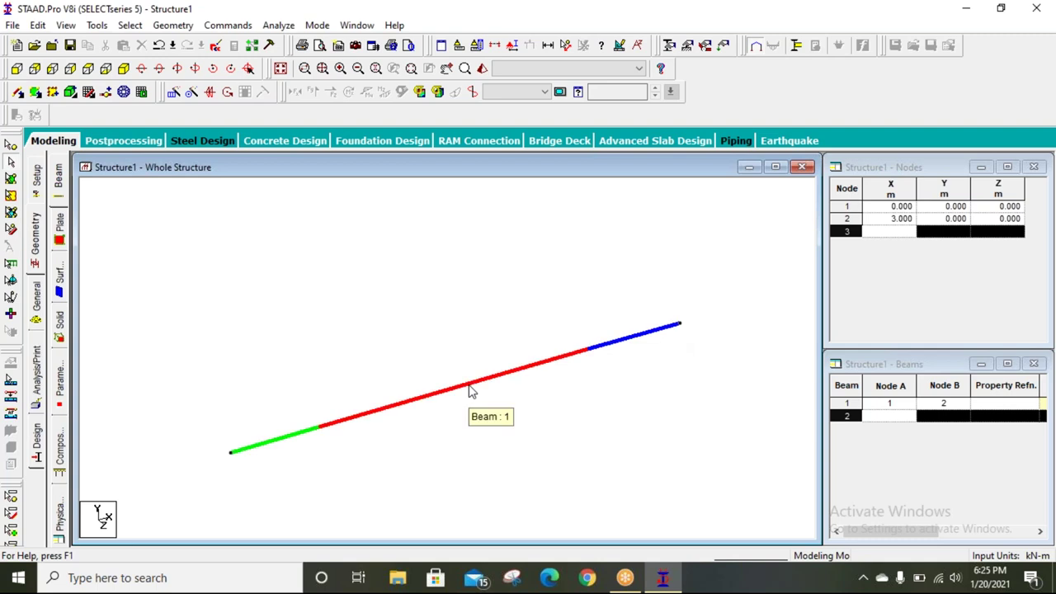
pyautogui.click(516, 431)
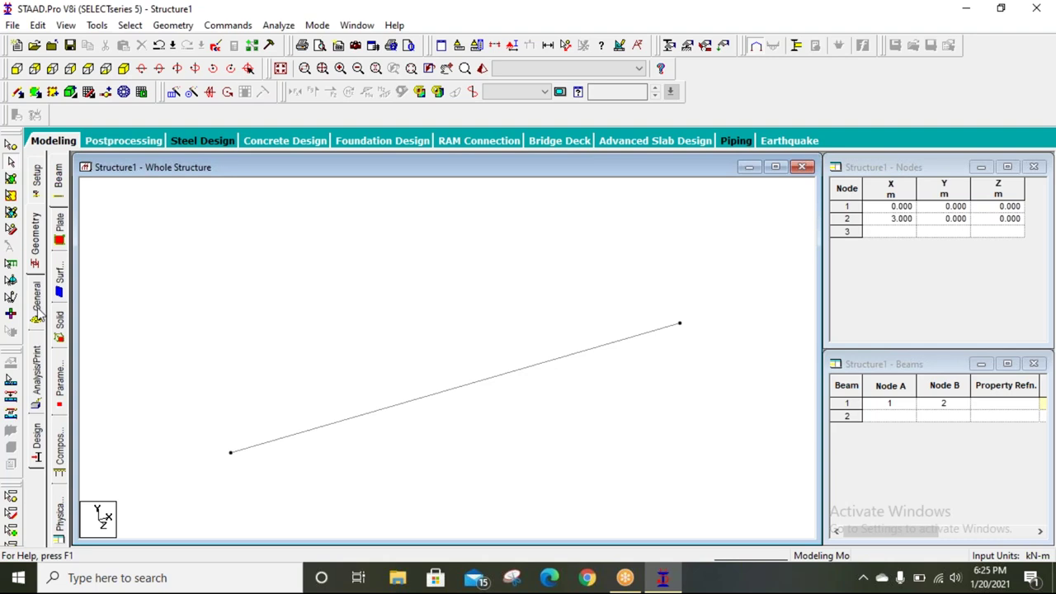
# Define a rectangular CONCRETE section with YD 0.30 and ZD 0.23
pyautogui.click(38, 315)
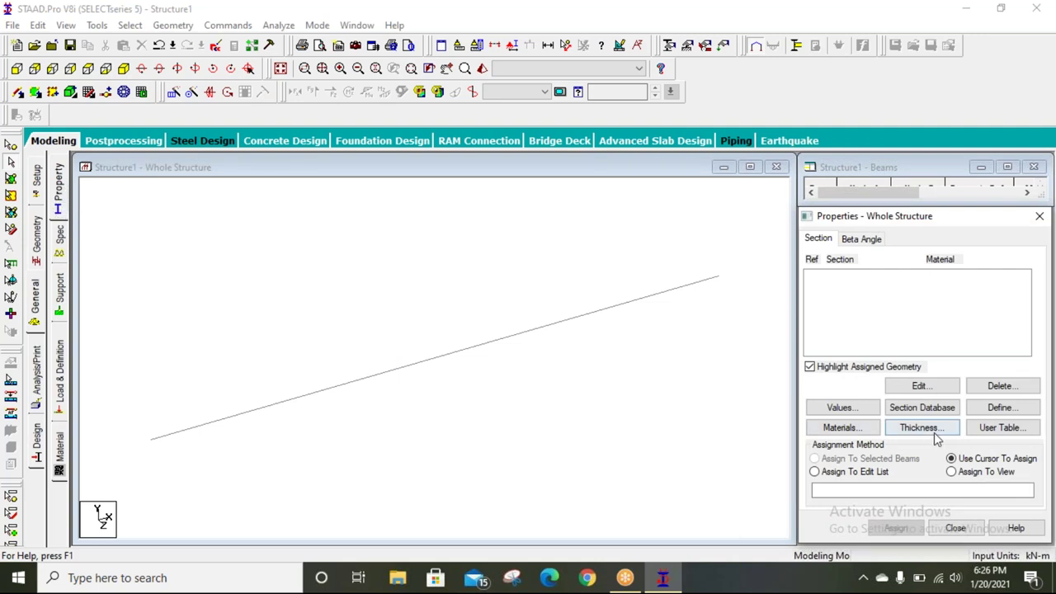
pyautogui.click(1009, 410)
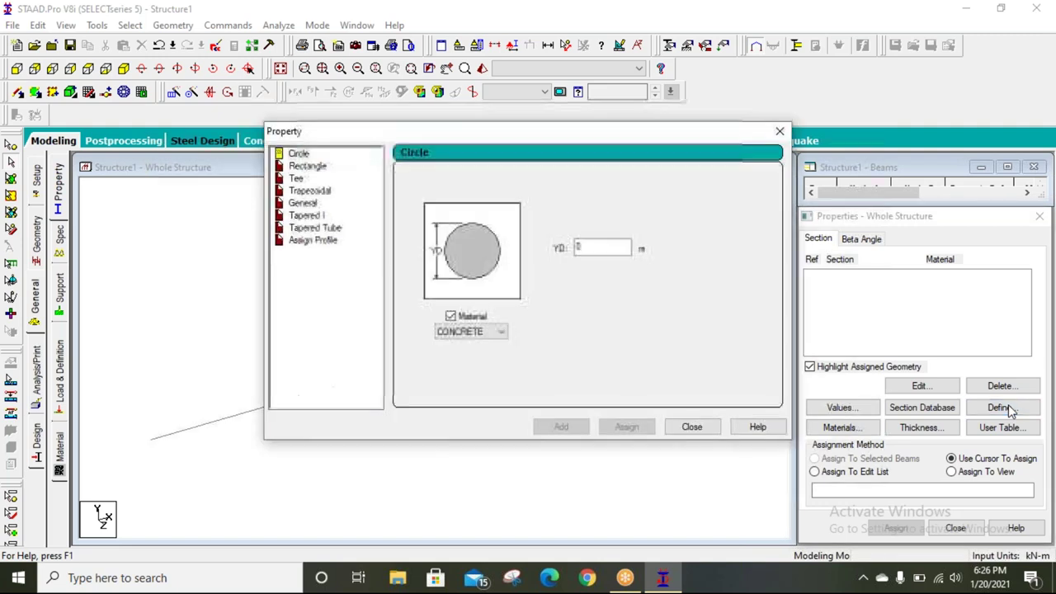
pyautogui.click(314, 172)
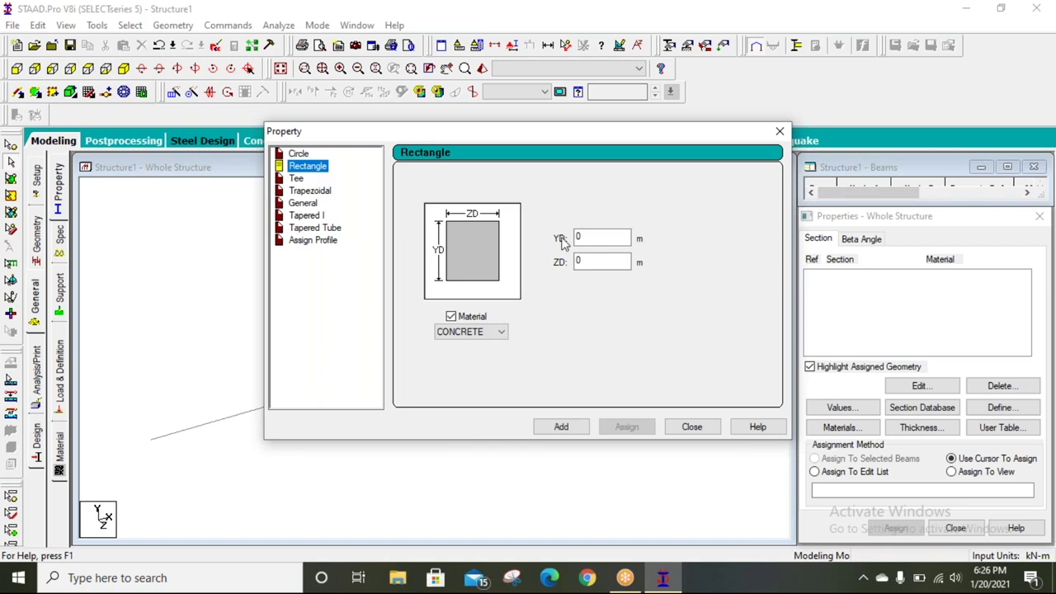
pyautogui.click(596, 238)
pyautogui.write('.30')
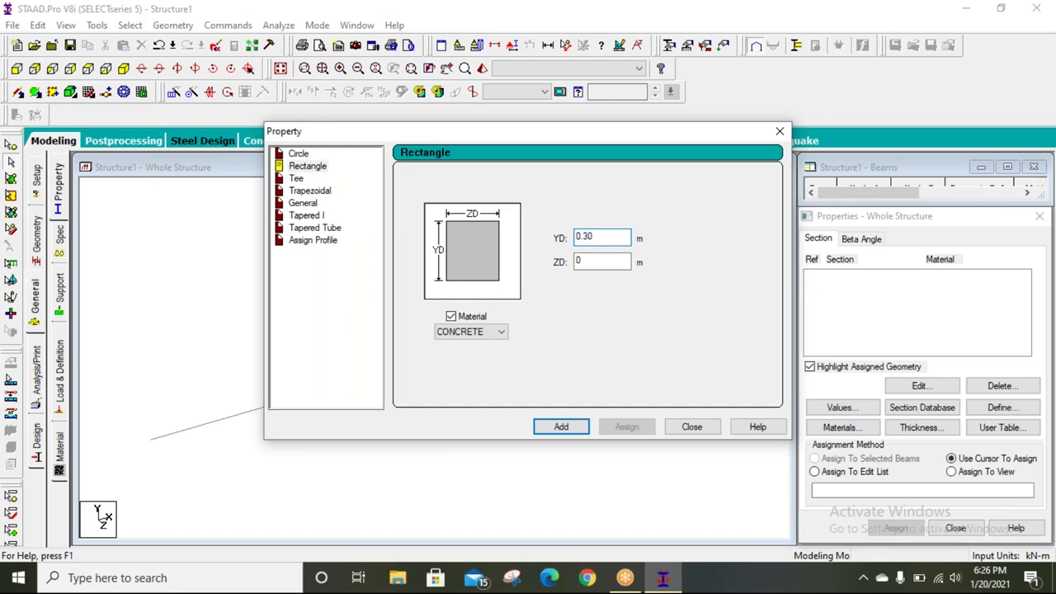
pyautogui.click(591, 262)
pyautogui.write('.23')
pyautogui.click(482, 334)
pyautogui.click(483, 335)
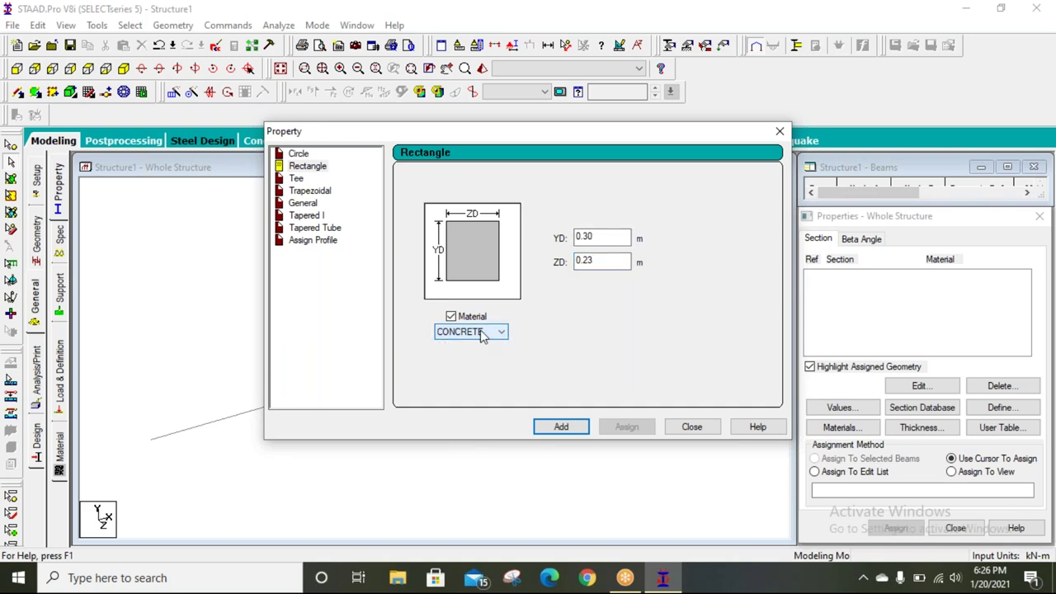
pyautogui.click(568, 431)
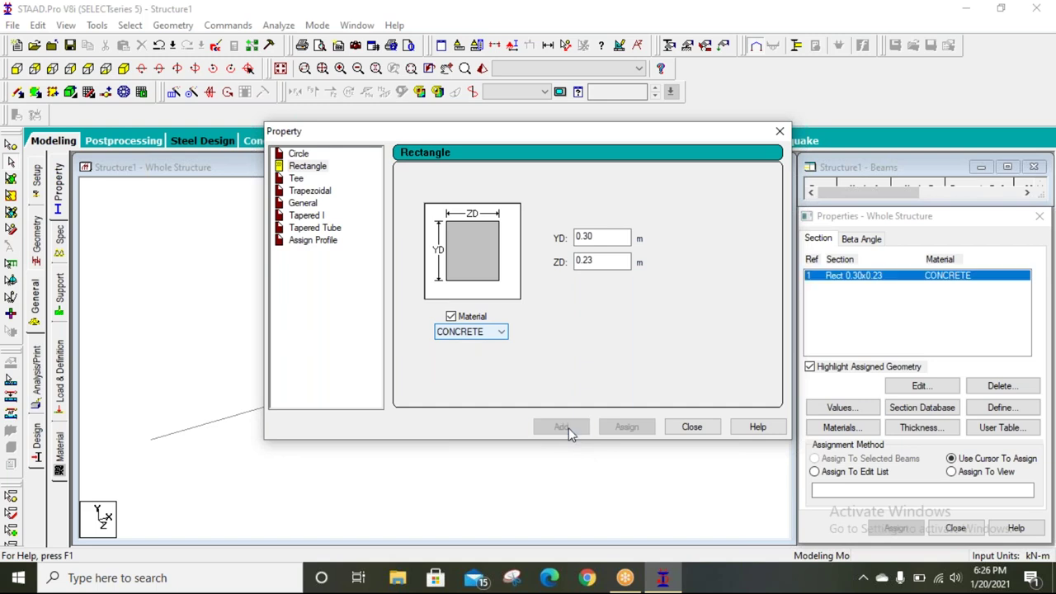
pyautogui.click(672, 427)
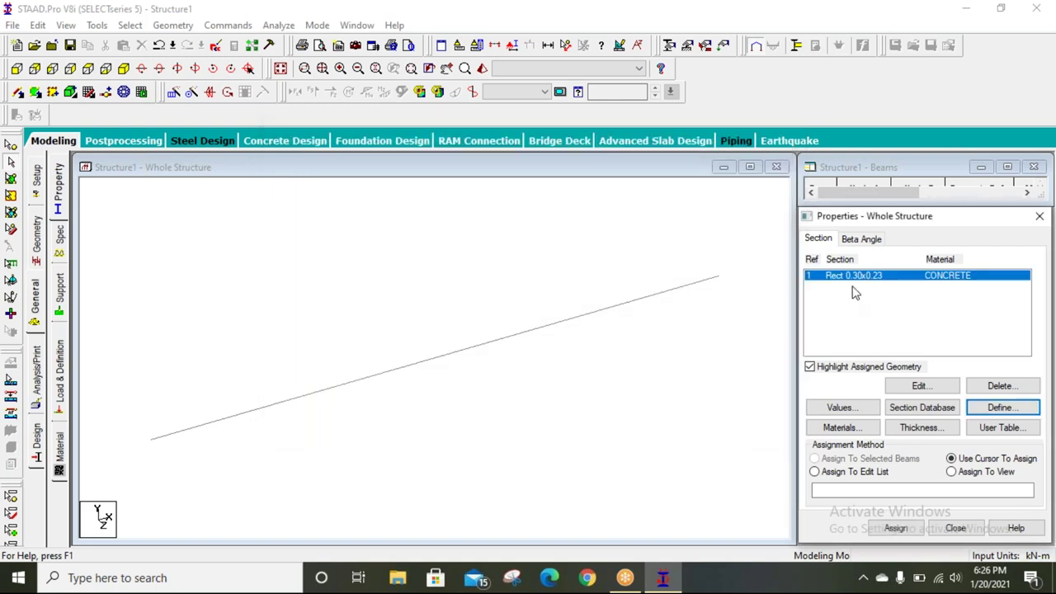
# Assign the Rect 0.30x0.23 section to beam 1
pyautogui.moveTo(625, 264); pyautogui.dragTo(335, 459)
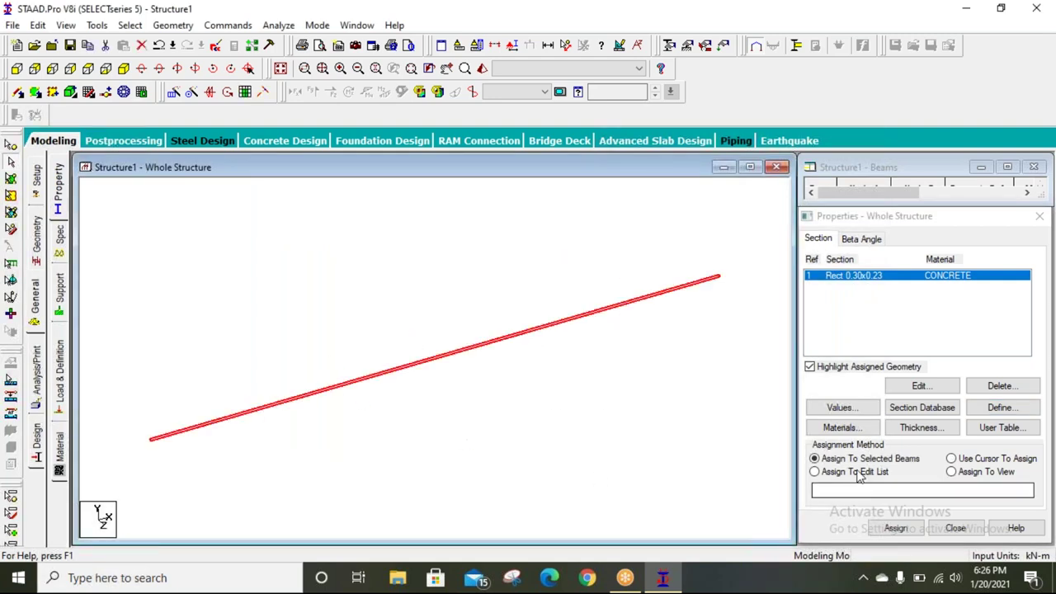
pyautogui.click(895, 528)
pyautogui.click(949, 417)
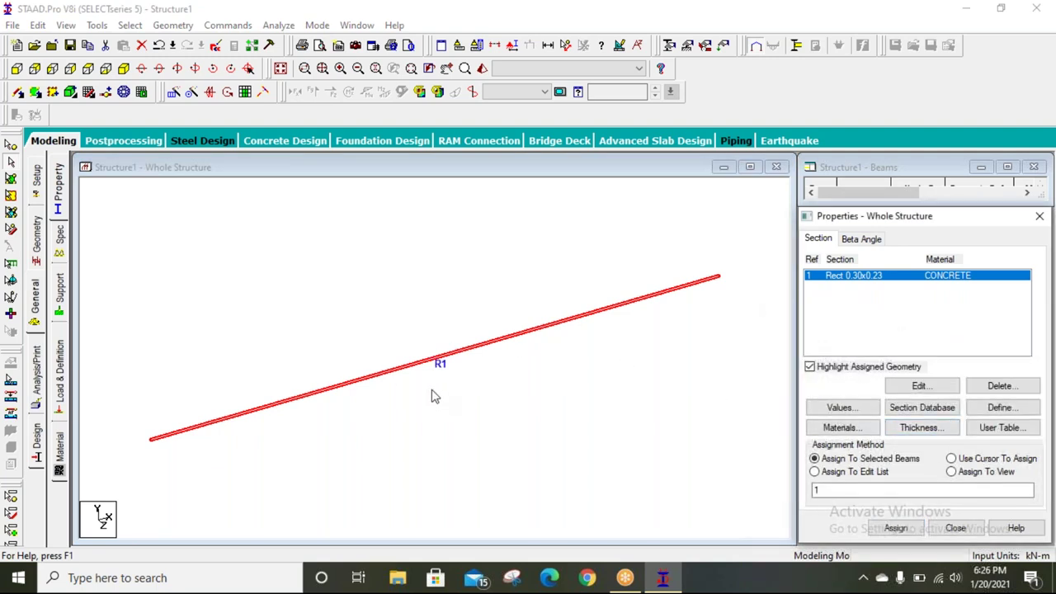
pyautogui.click(482, 68)
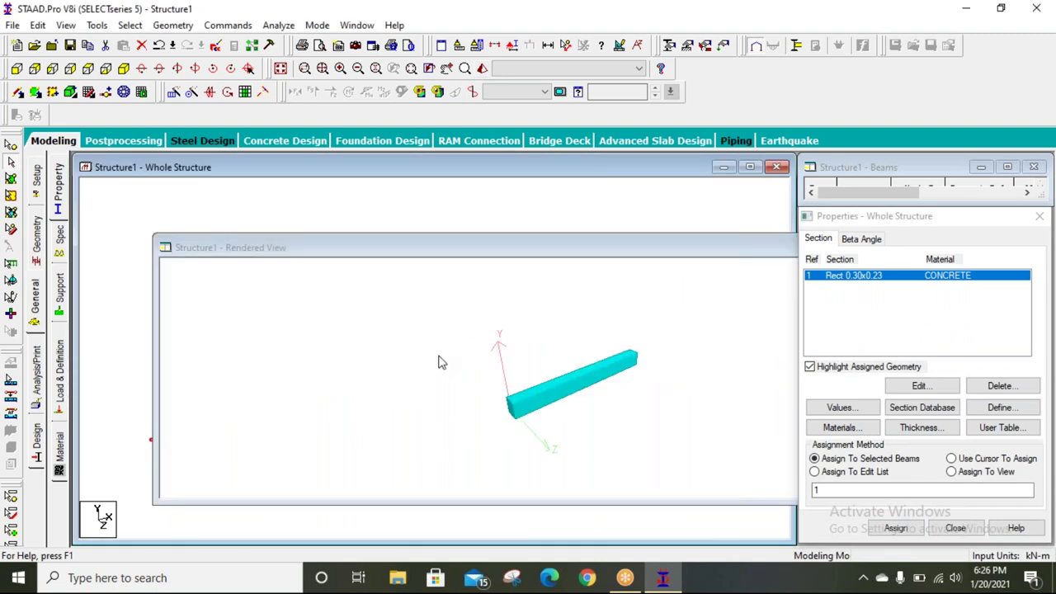
pyautogui.scroll(2, 531, 427)
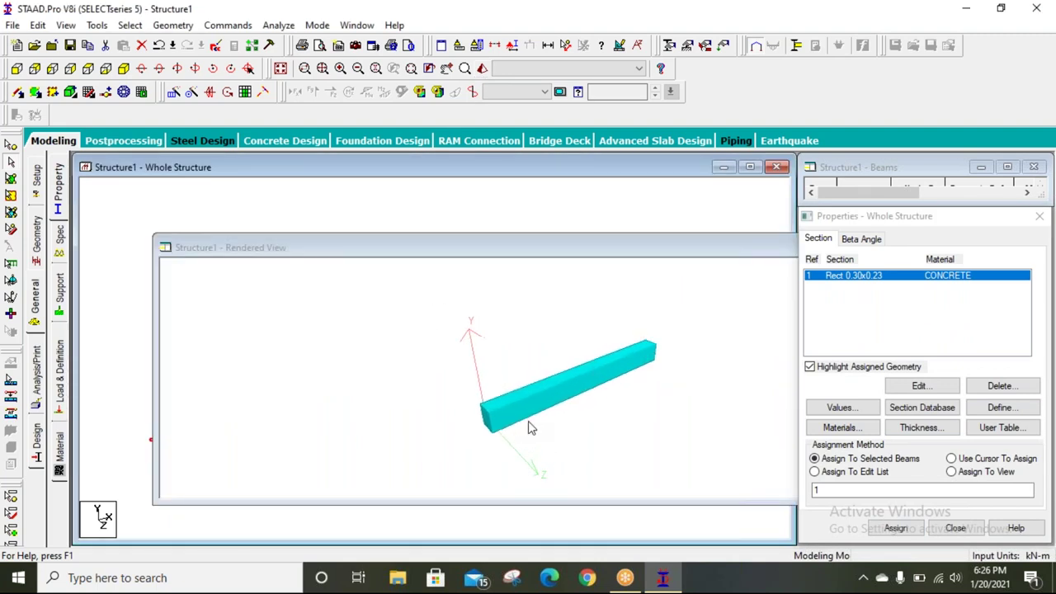
pyautogui.scroll(3, 517, 428)
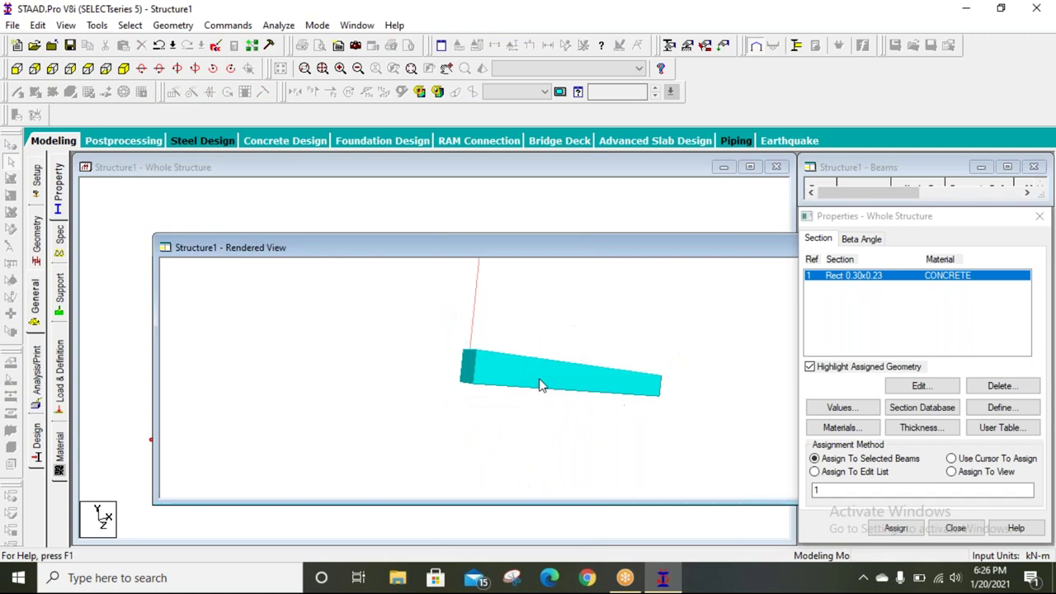
pyautogui.moveTo(515, 427); pyautogui.dragTo(644, 276)
pyautogui.moveTo(693, 252); pyautogui.dragTo(618, 258)
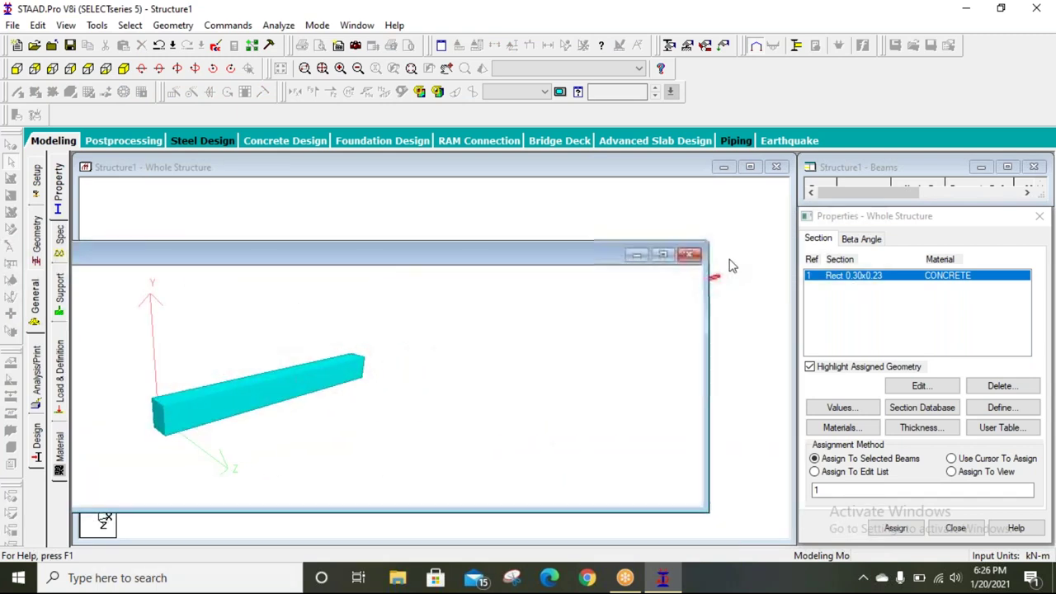
pyautogui.click(674, 257)
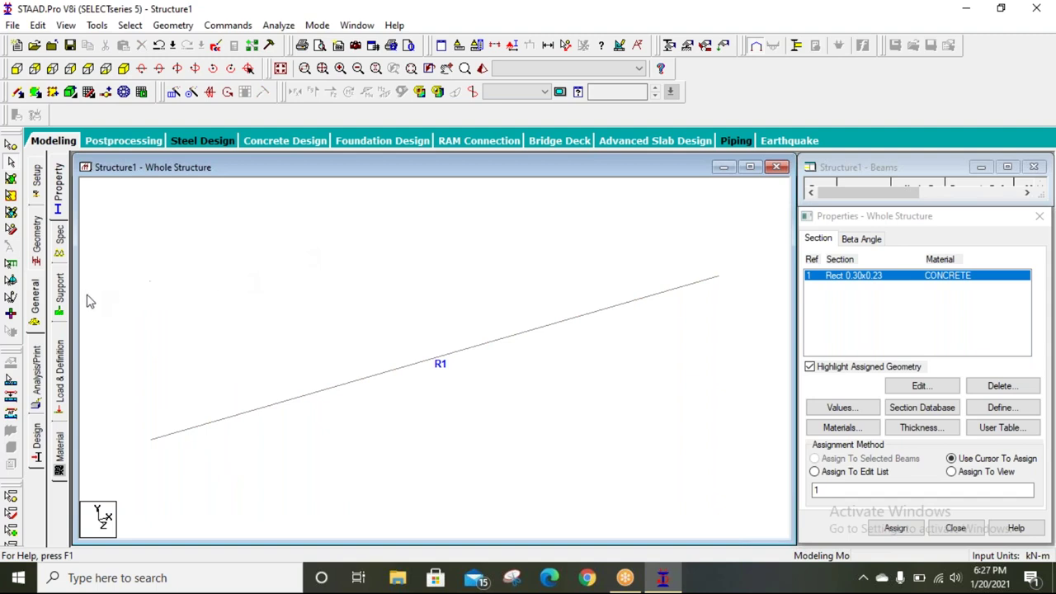
pyautogui.click(61, 295)
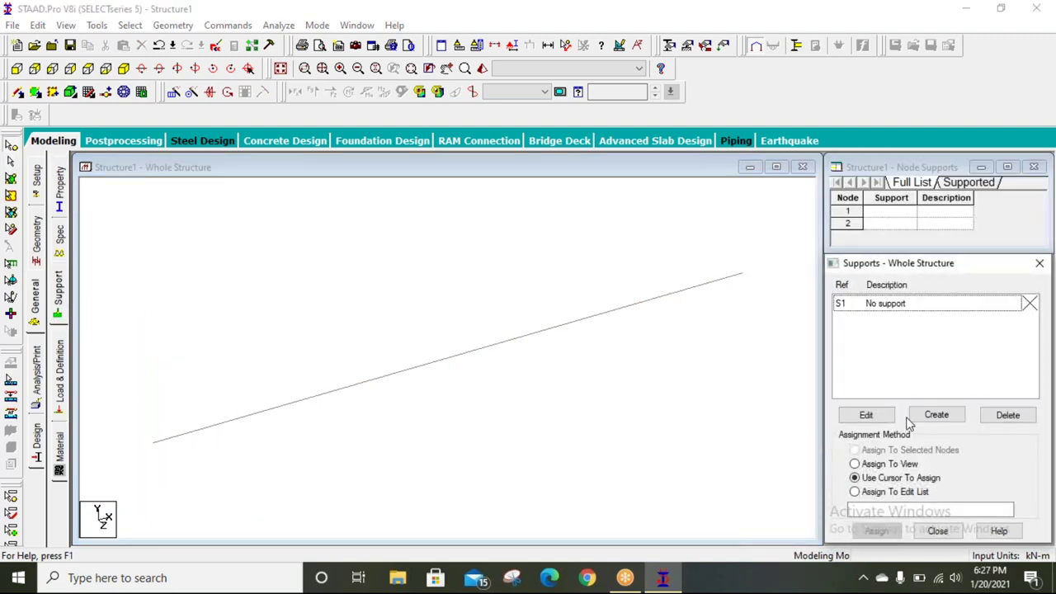
# Create a fixed support type and a pinned Support 3
pyautogui.click(934, 416)
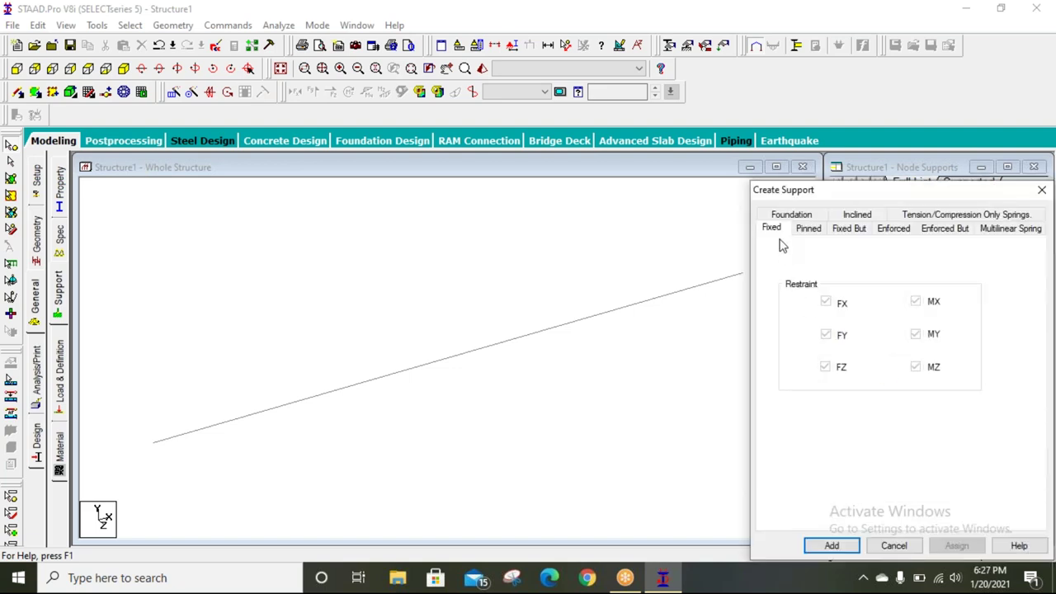
pyautogui.click(827, 550)
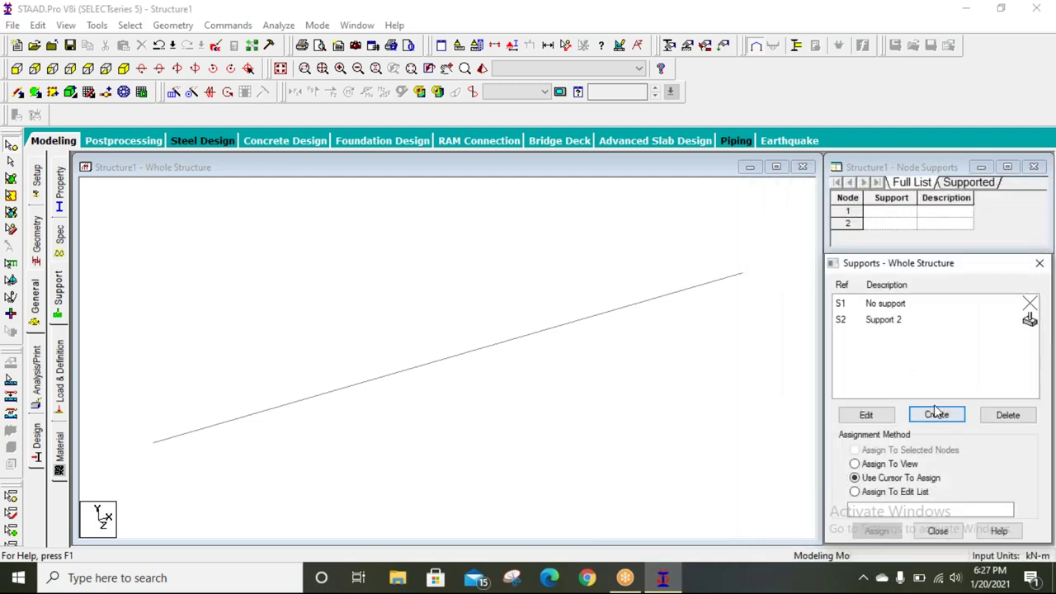
pyautogui.click(937, 417)
pyautogui.click(813, 230)
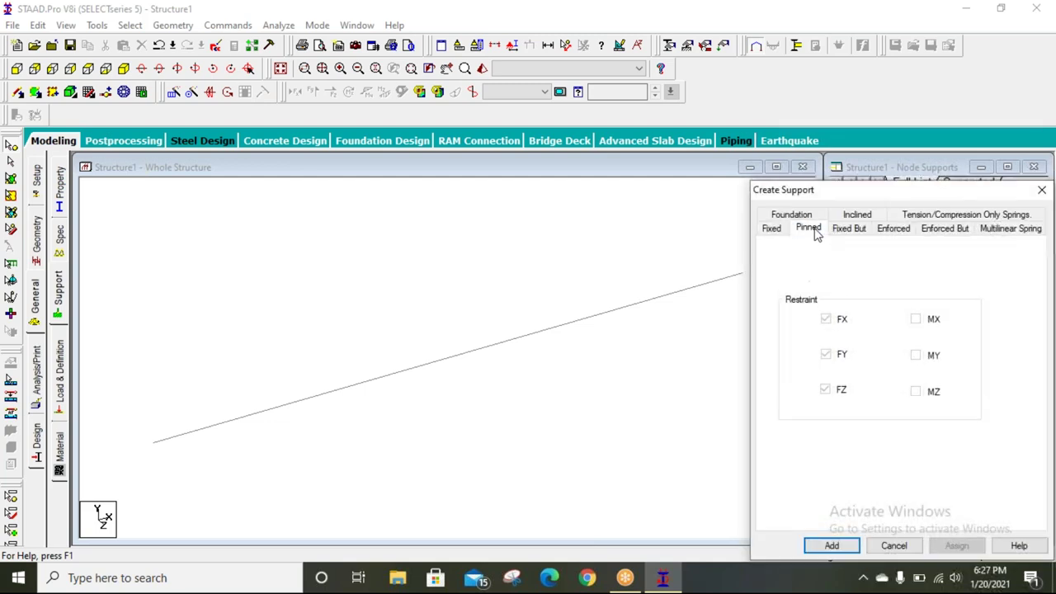
pyautogui.click(830, 546)
# Assign Support 2 to node 2
pyautogui.click(880, 323)
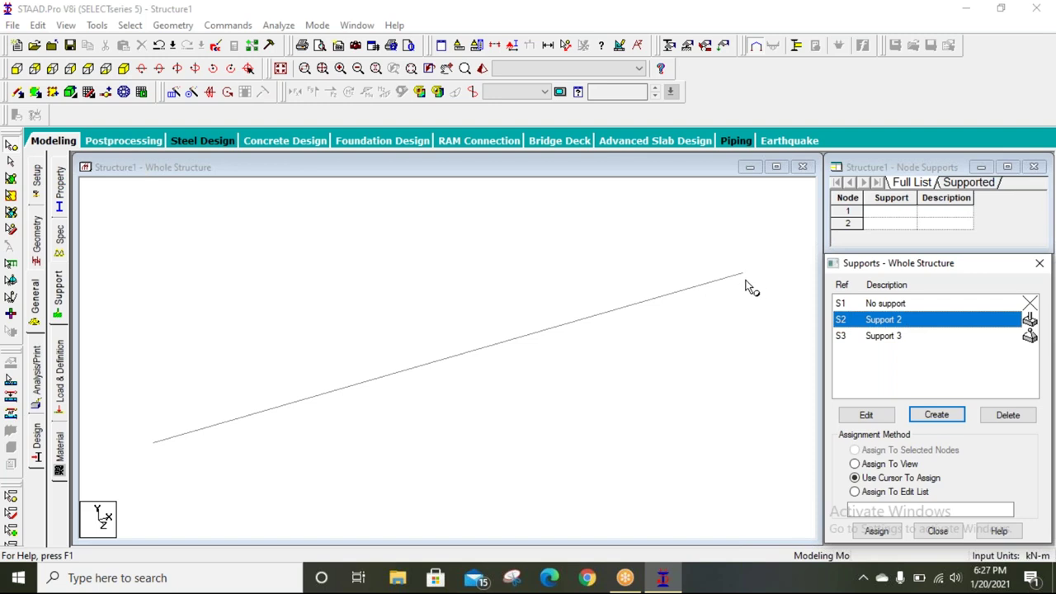
pyautogui.click(11, 146)
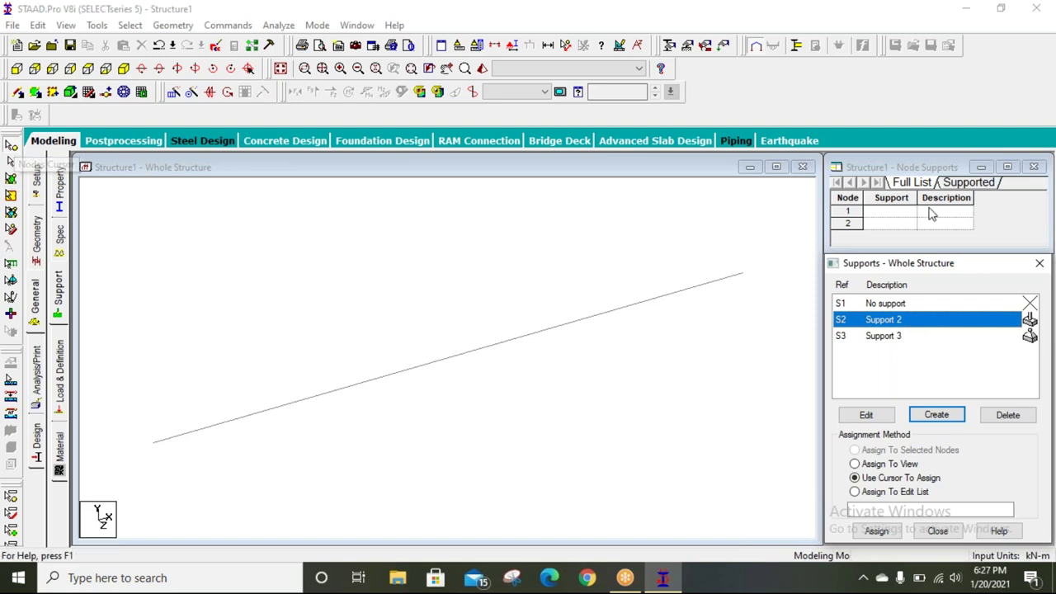
pyautogui.click(743, 273)
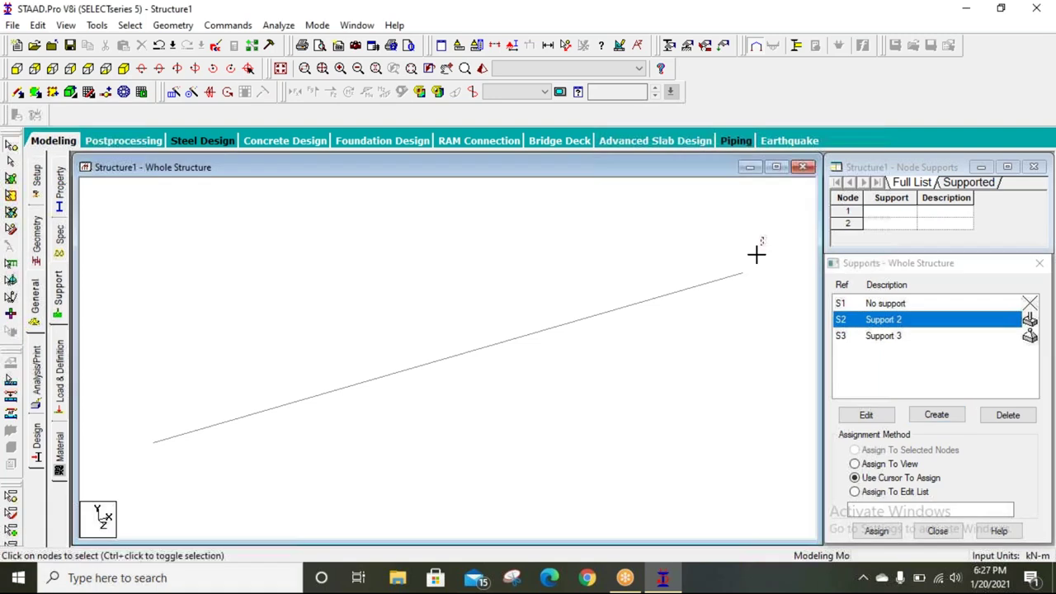
pyautogui.click(876, 530)
pyautogui.click(945, 438)
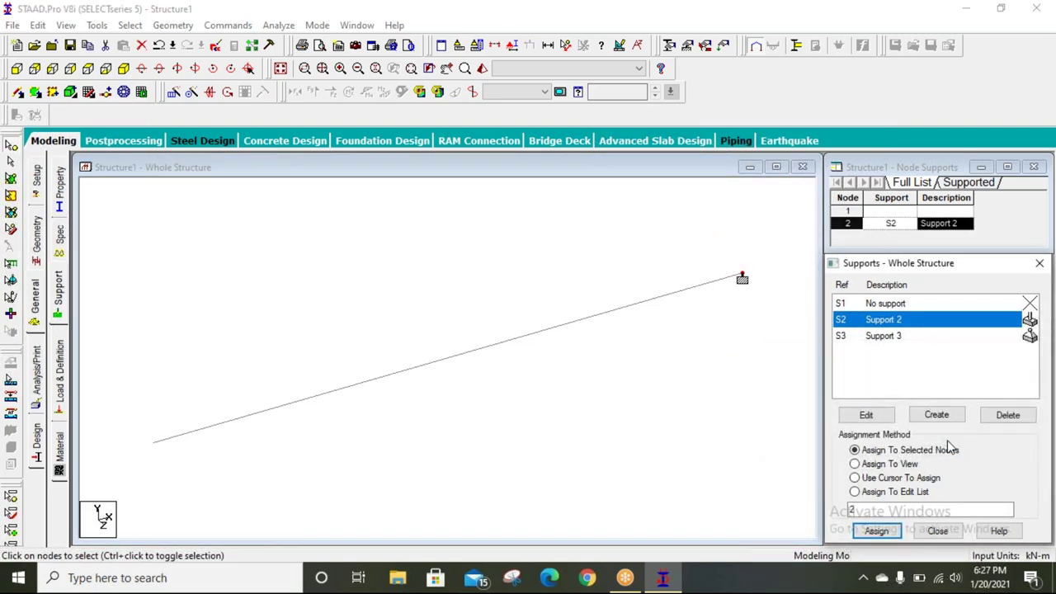
# Assign Support 3 to node 1 and clear the selection
pyautogui.click(890, 339)
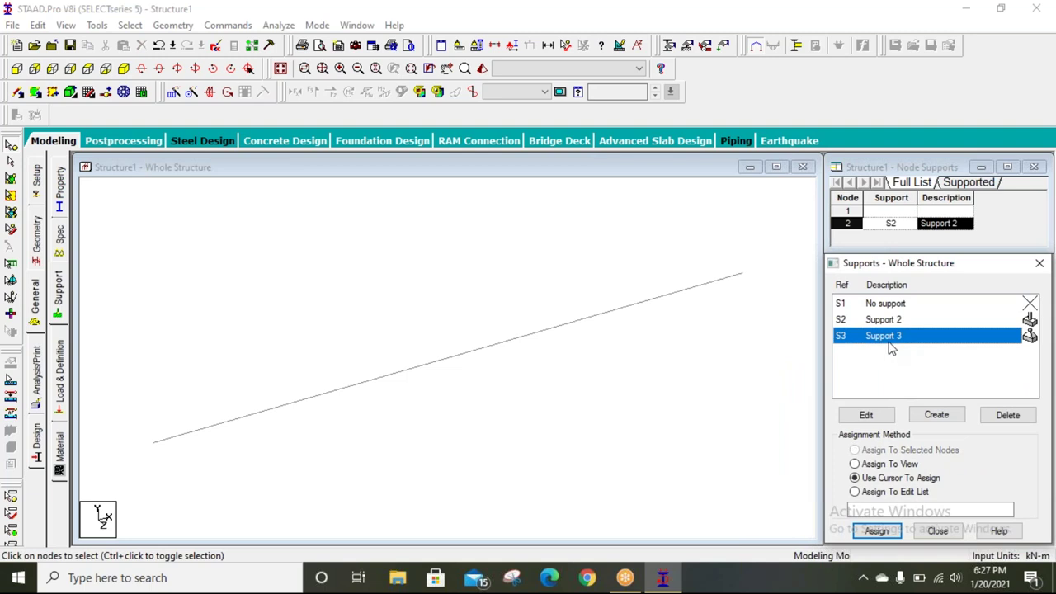
pyautogui.moveTo(236, 354); pyautogui.dragTo(88, 507)
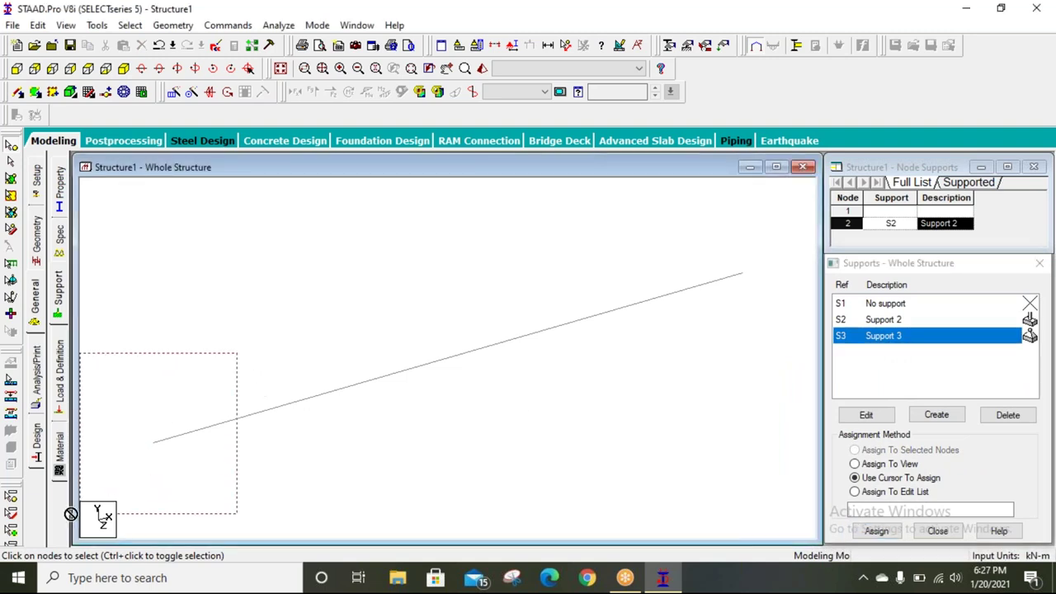
pyautogui.click(877, 531)
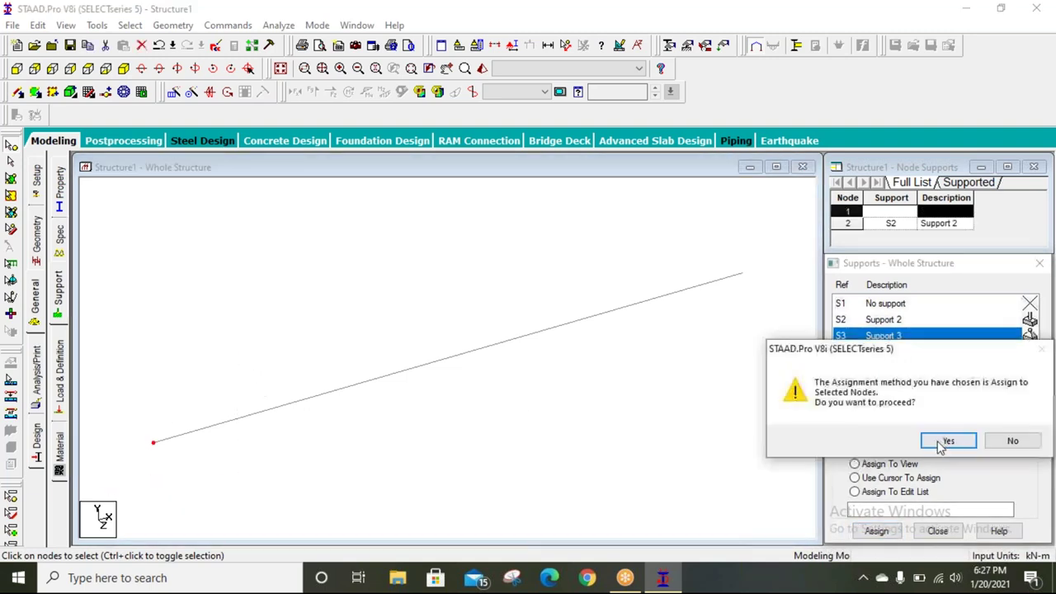
pyautogui.click(943, 439)
pyautogui.click(587, 454)
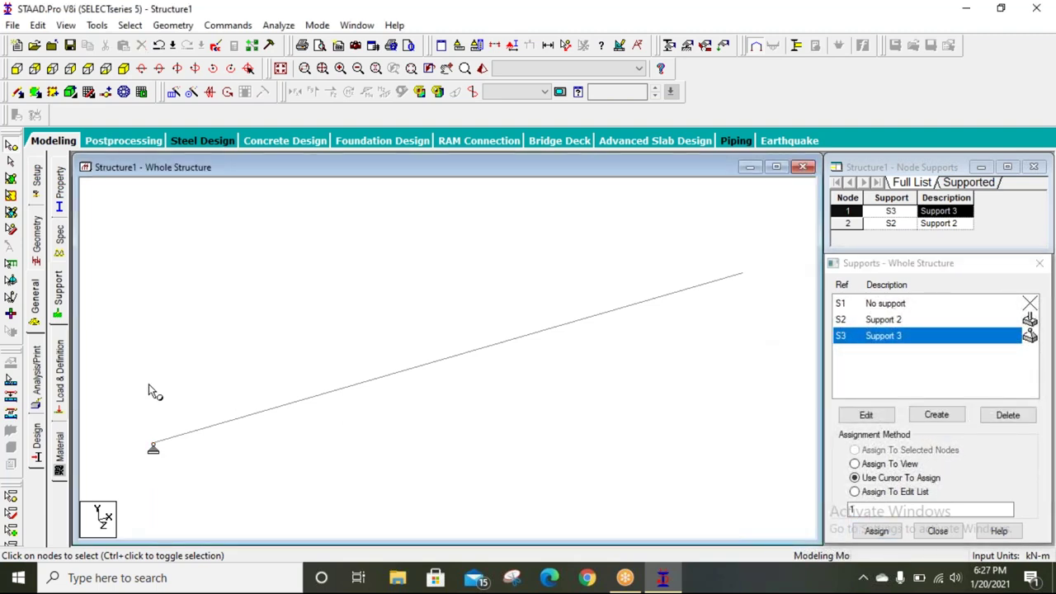
pyautogui.click(62, 388)
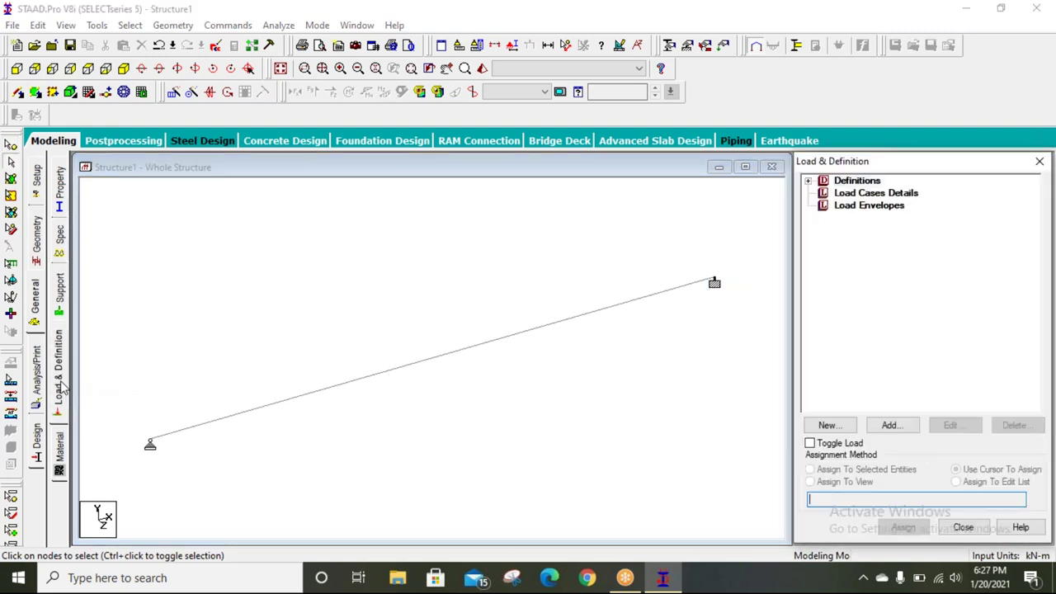
# Add load case 1 with loading type Dead and title DL
pyautogui.click(850, 195)
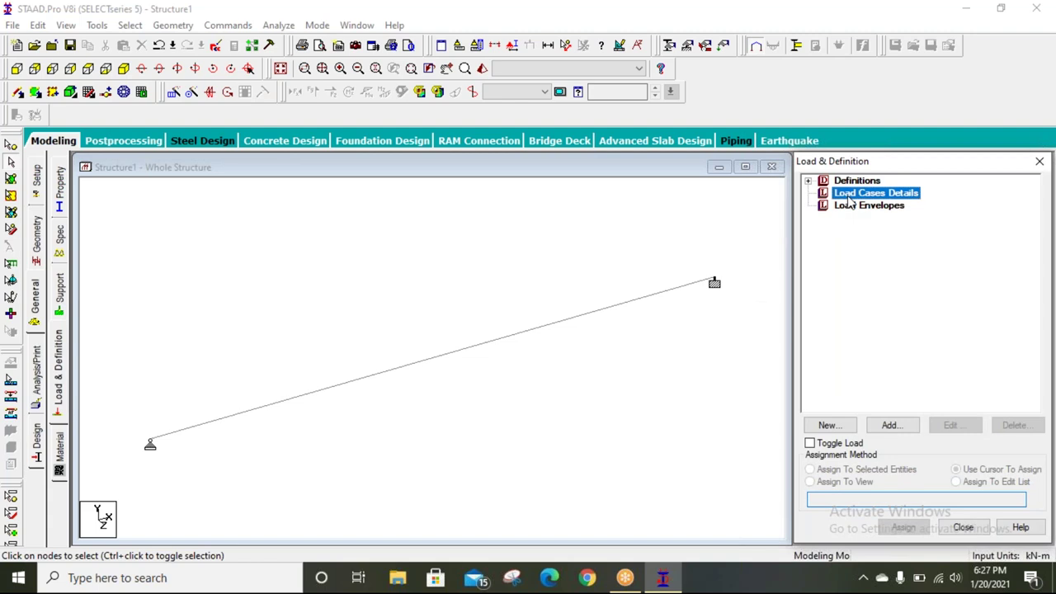
pyautogui.click(899, 426)
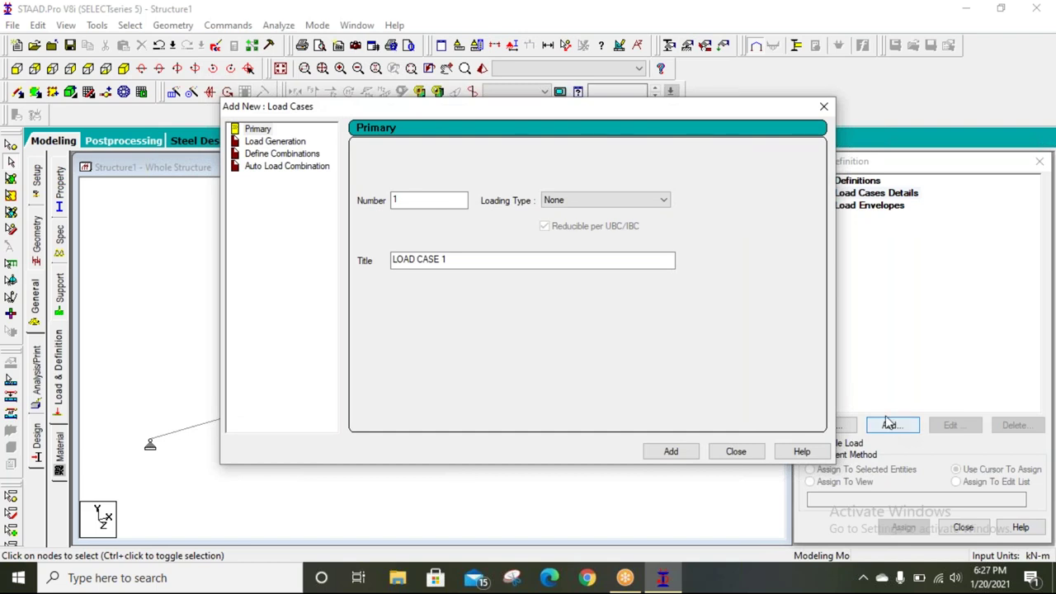
pyautogui.click(601, 200)
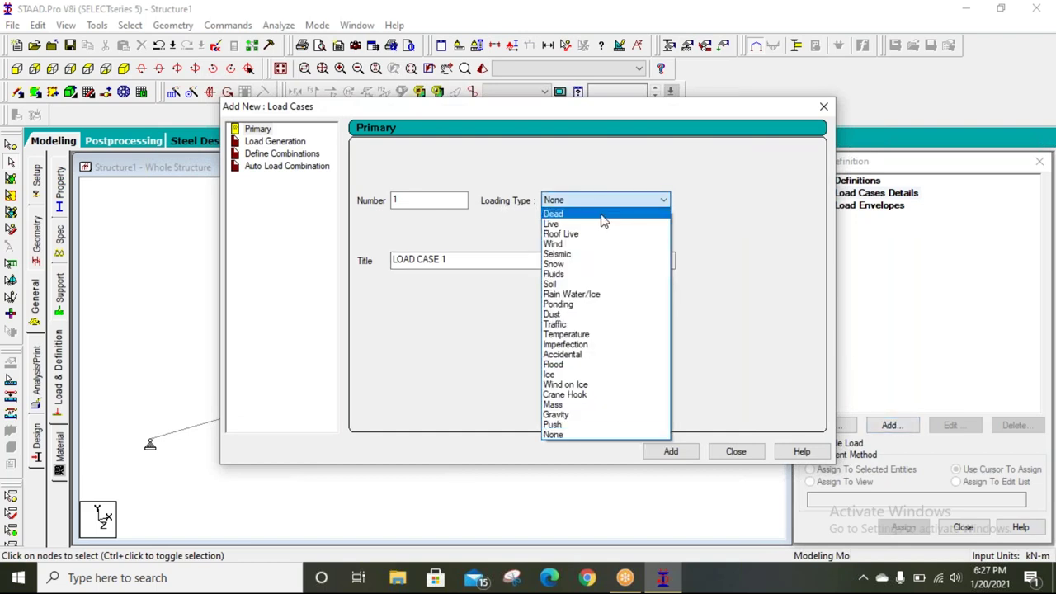
pyautogui.click(602, 215)
pyautogui.moveTo(535, 261); pyautogui.dragTo(384, 263)
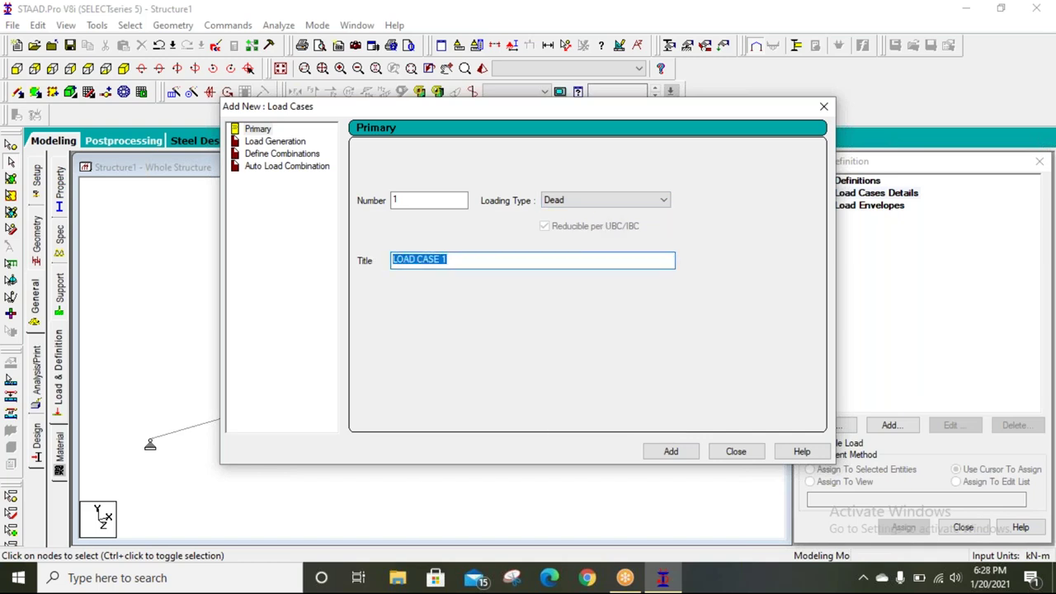
pyautogui.write('DL')
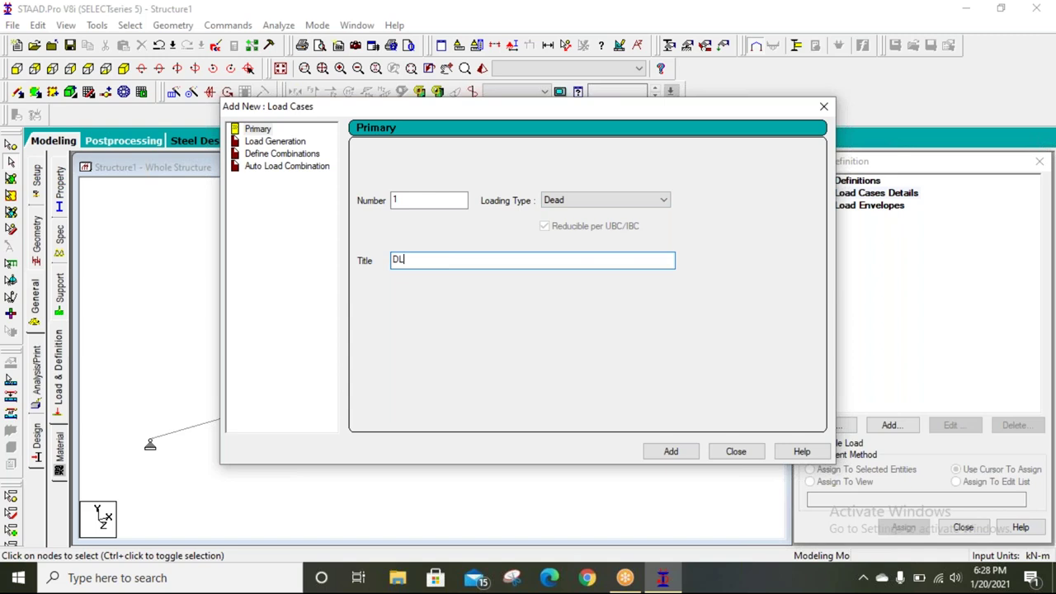
pyautogui.click(684, 458)
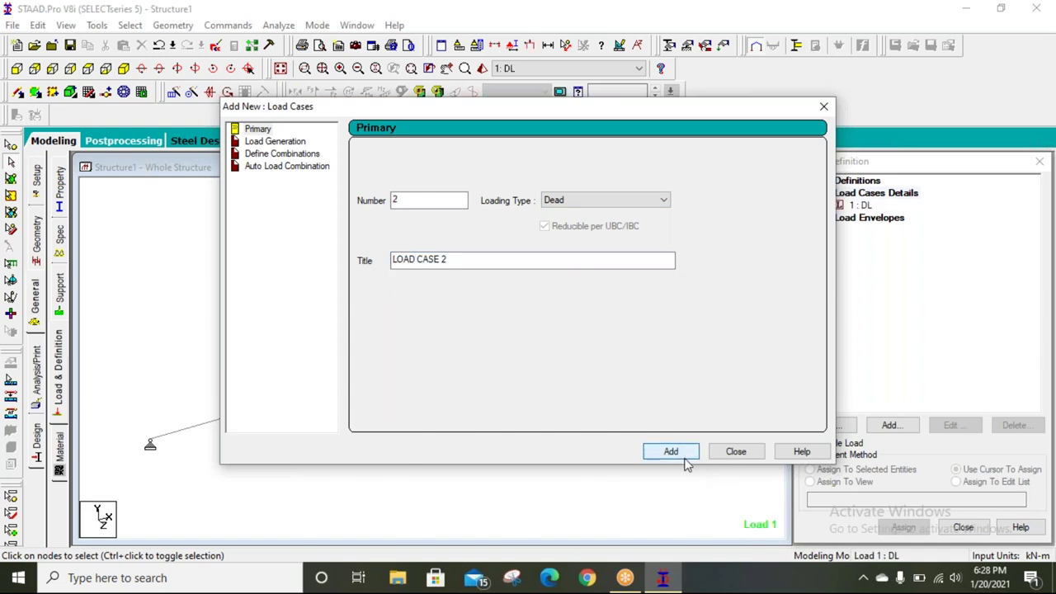
pyautogui.click(734, 455)
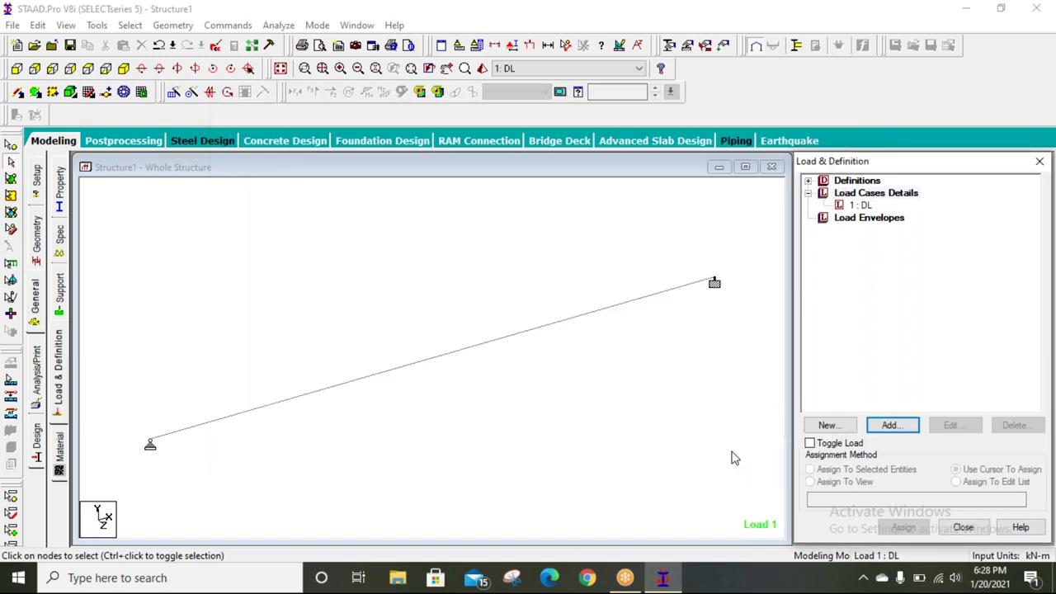
pyautogui.click(862, 205)
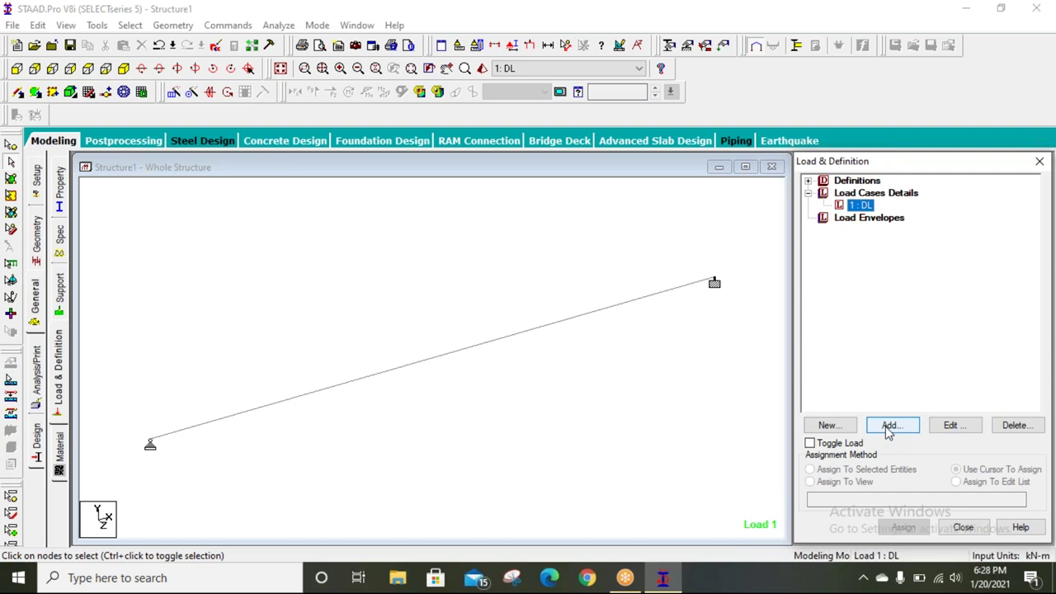
# Add a self-weight load in Y with factor -1.5 to load case DL
pyautogui.click(890, 427)
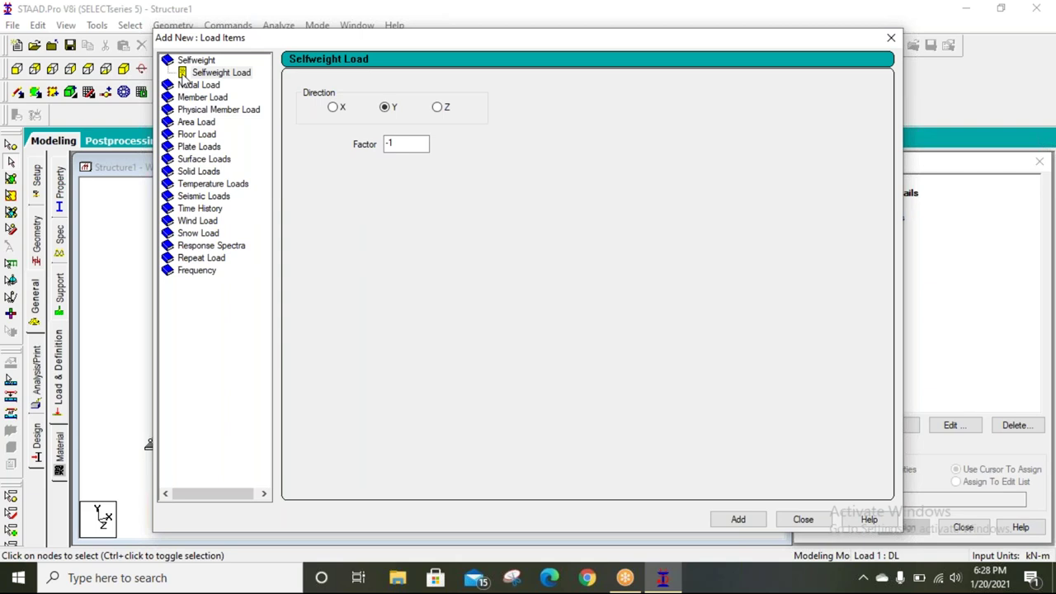
pyautogui.click(415, 146)
pyautogui.write('.5')
pyautogui.click(722, 519)
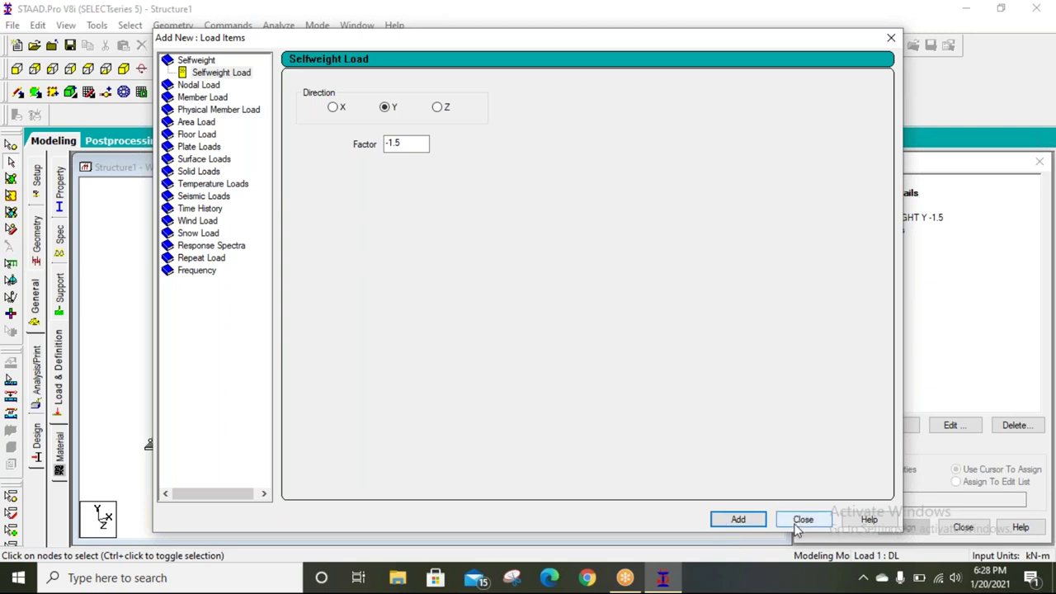
# Add a uniform GY member load of W1 = -2 kN/m to DL
pyautogui.click(747, 27)
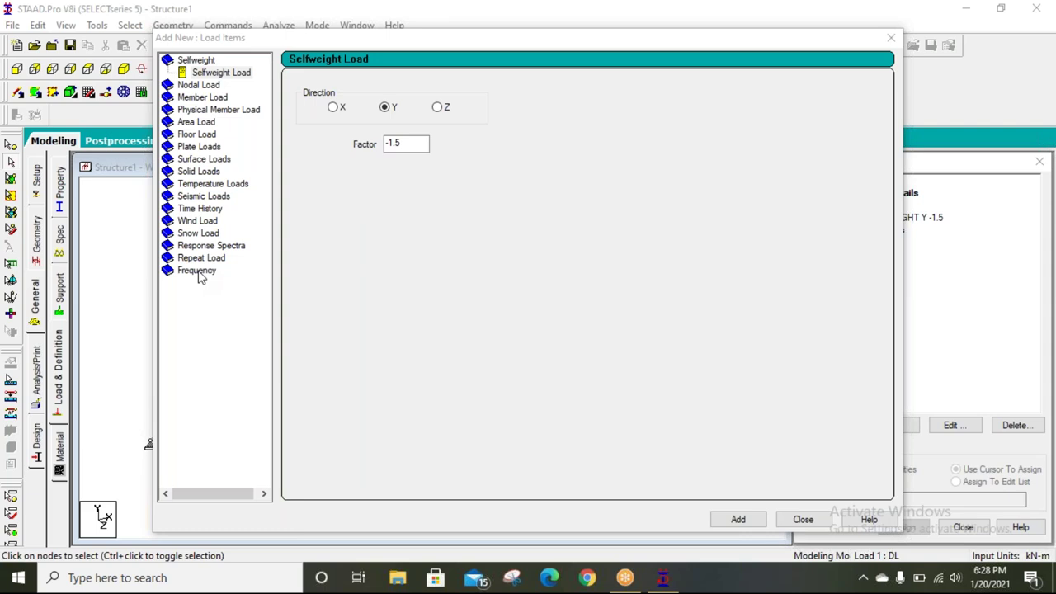
pyautogui.click(200, 99)
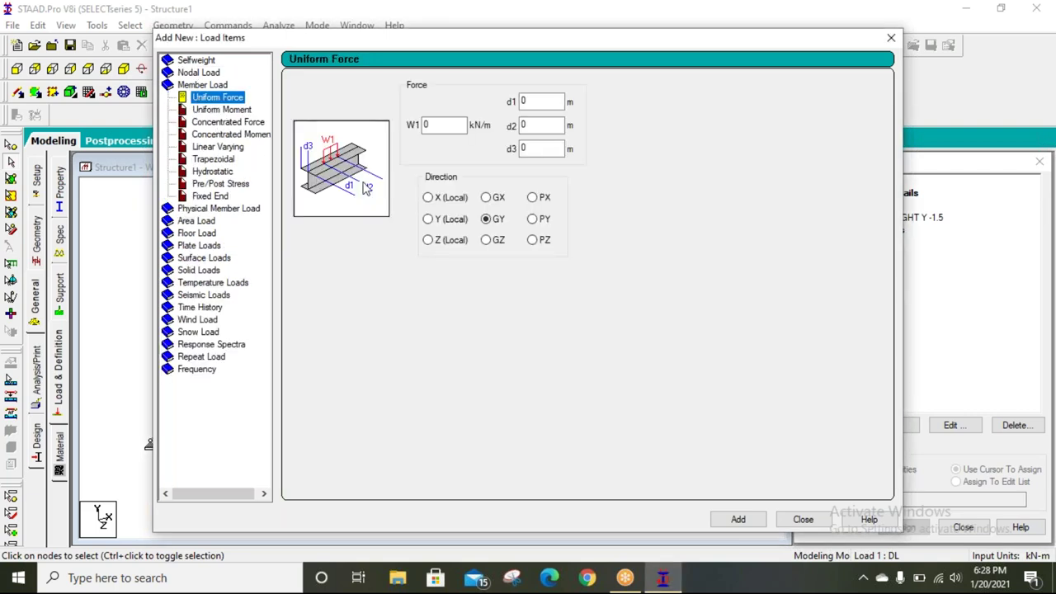
pyautogui.doubleClick(435, 124)
pyautogui.write('-2')
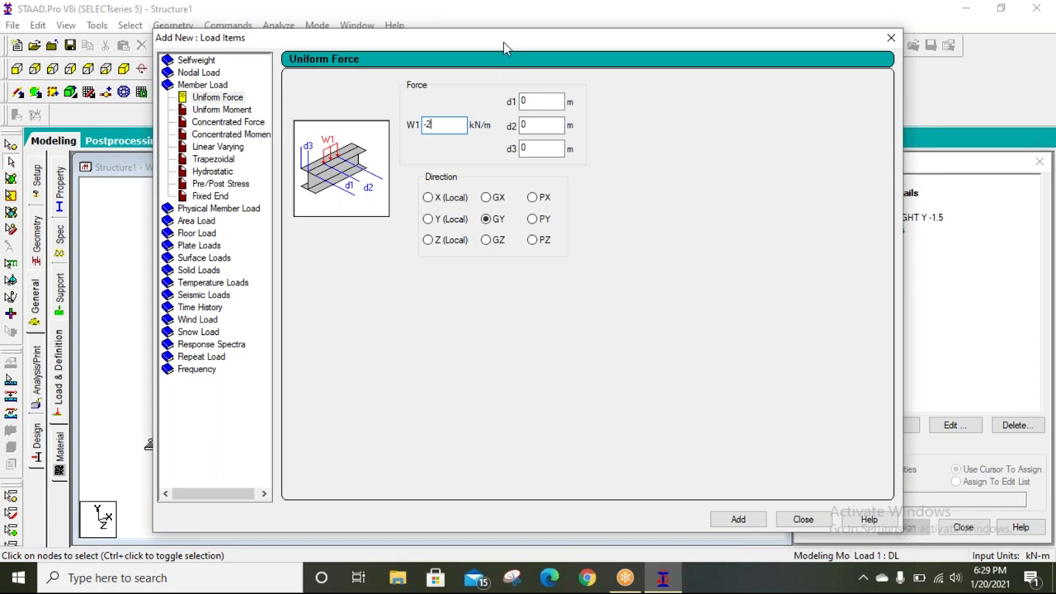
pyautogui.moveTo(505, 42); pyautogui.dragTo(349, 29)
pyautogui.click(581, 507)
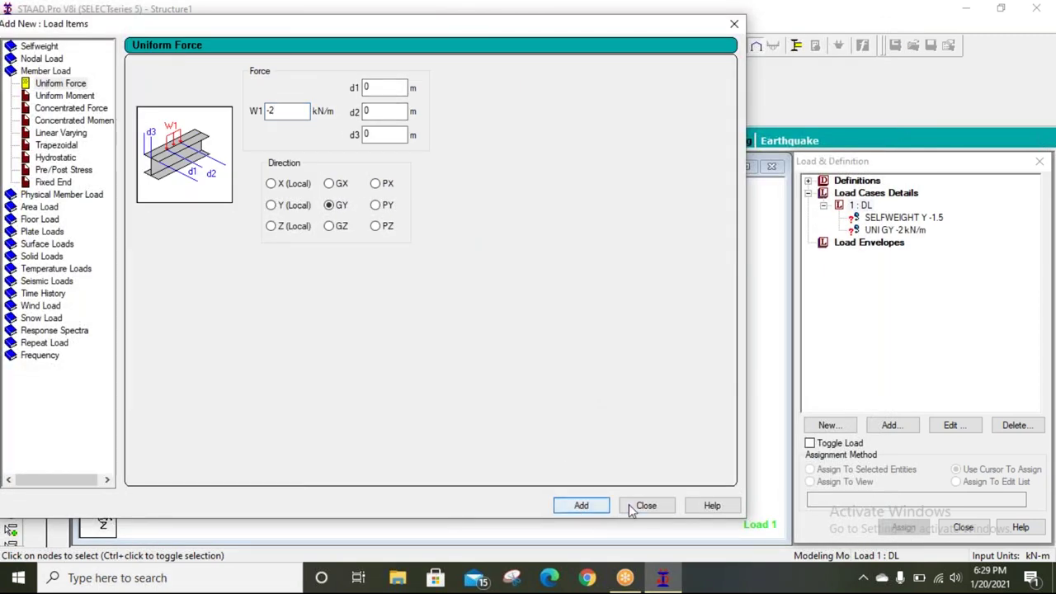
pyautogui.click(638, 506)
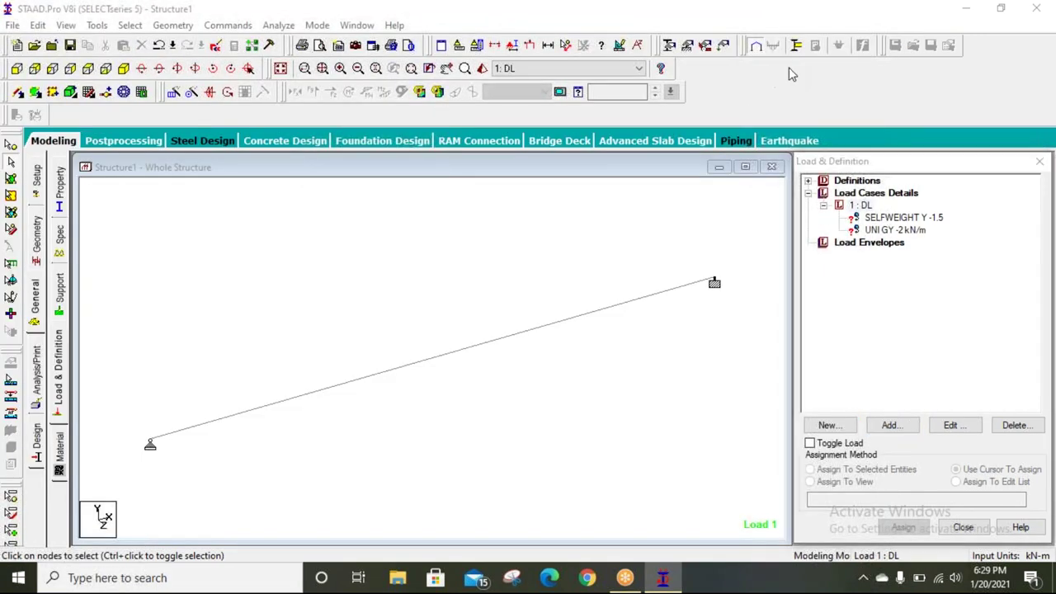
# Assign the self-weight load to the beam
pyautogui.click(891, 219)
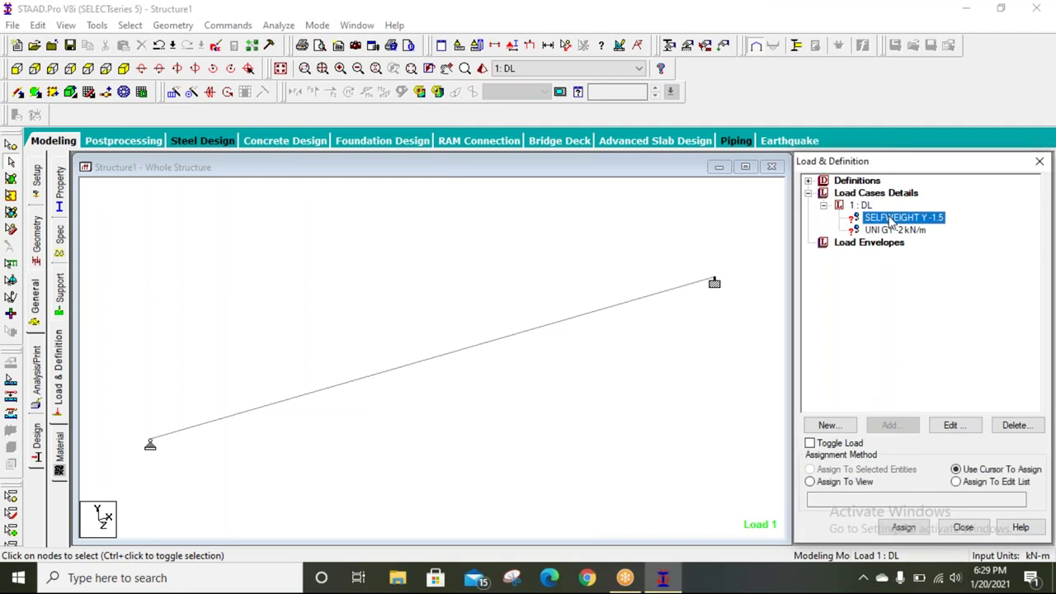
pyautogui.click(843, 482)
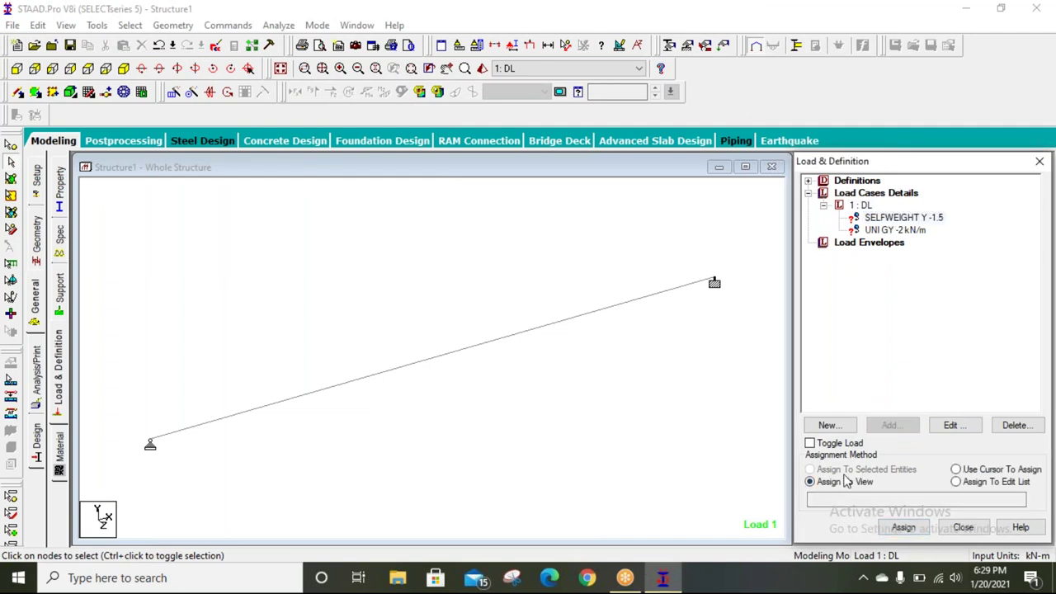
pyautogui.click(450, 372)
pyautogui.click(371, 377)
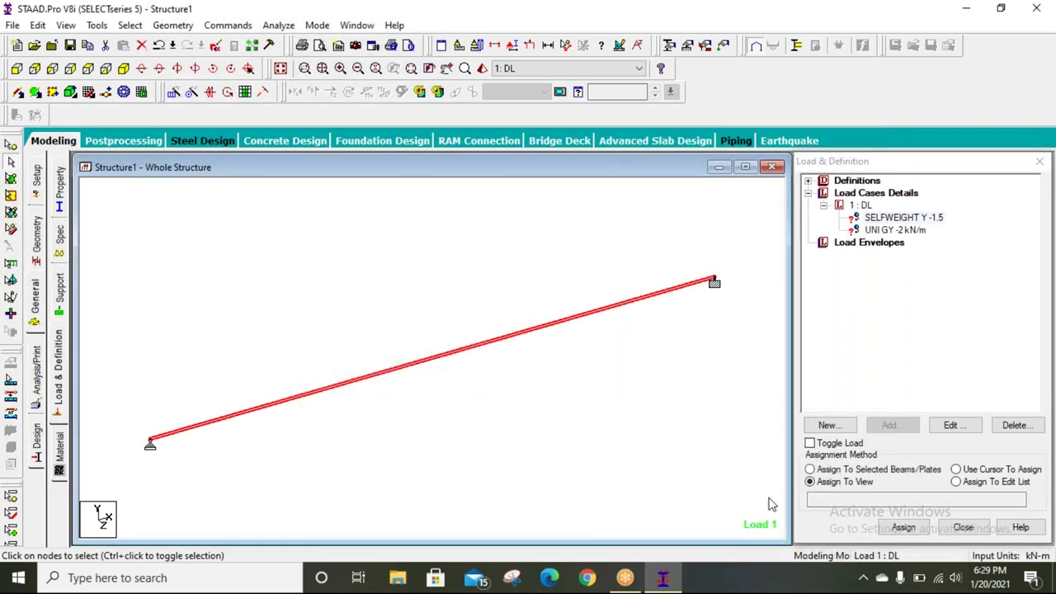
pyautogui.click(838, 470)
pyautogui.click(903, 527)
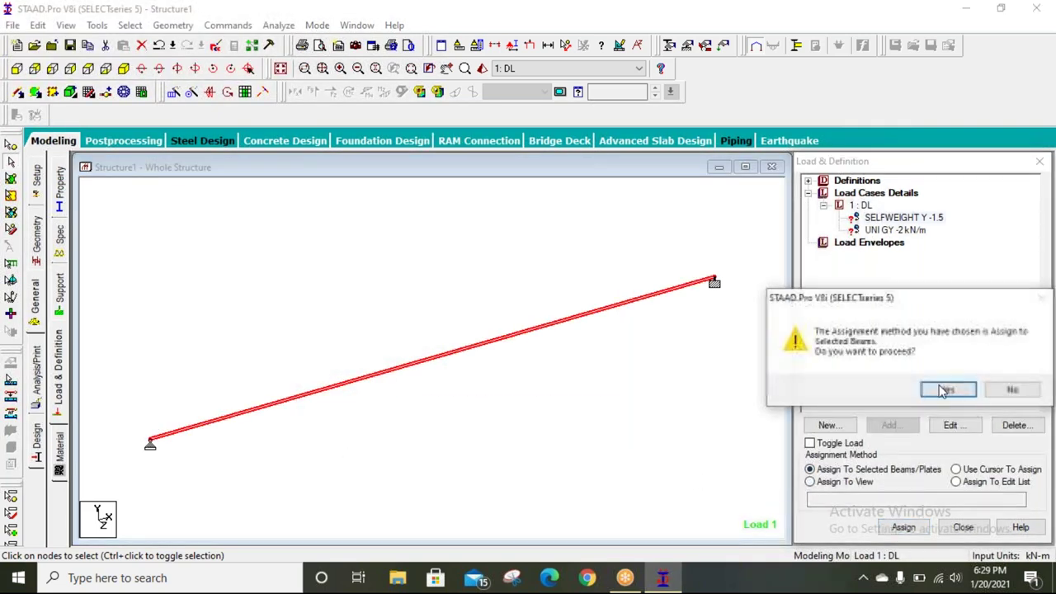
# Assign the UNI GY -2 kN/m load to beam 1 and clear the selection
pyautogui.click(948, 391)
pyautogui.click(891, 231)
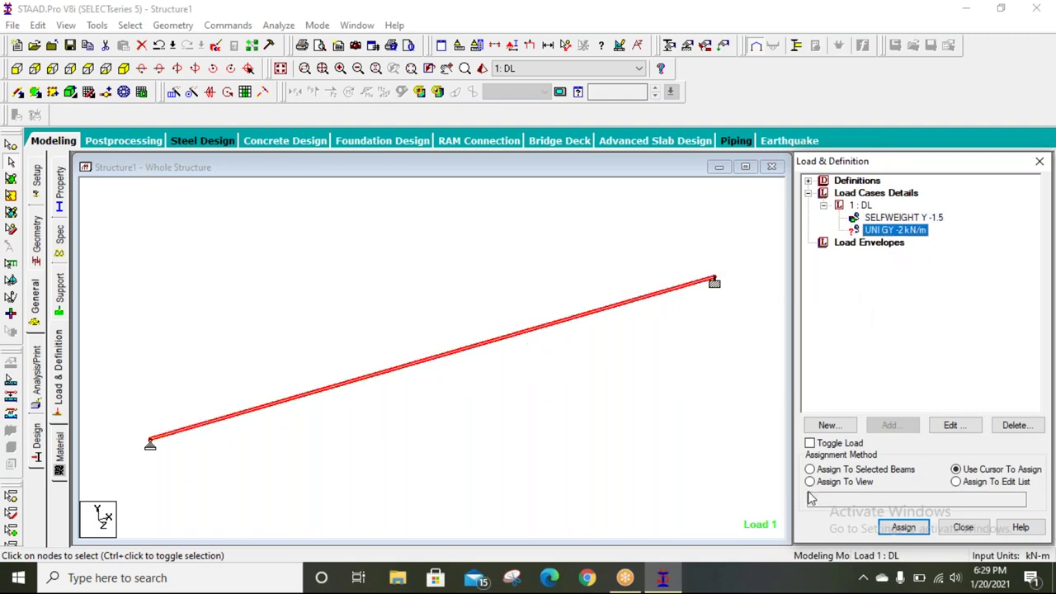
pyautogui.click(838, 469)
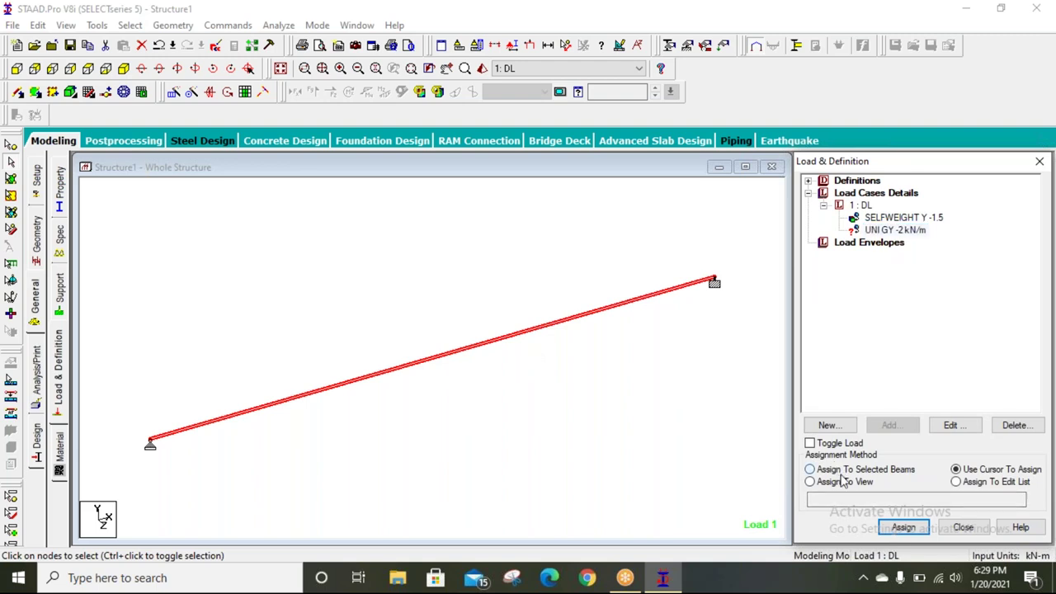
pyautogui.click(911, 532)
pyautogui.click(943, 389)
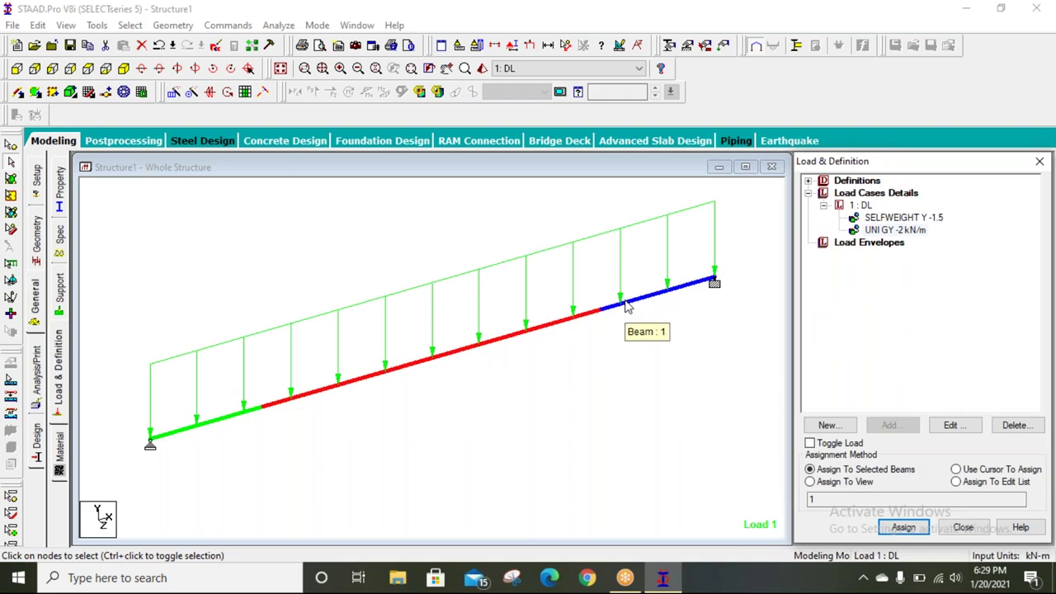
pyautogui.click(640, 345)
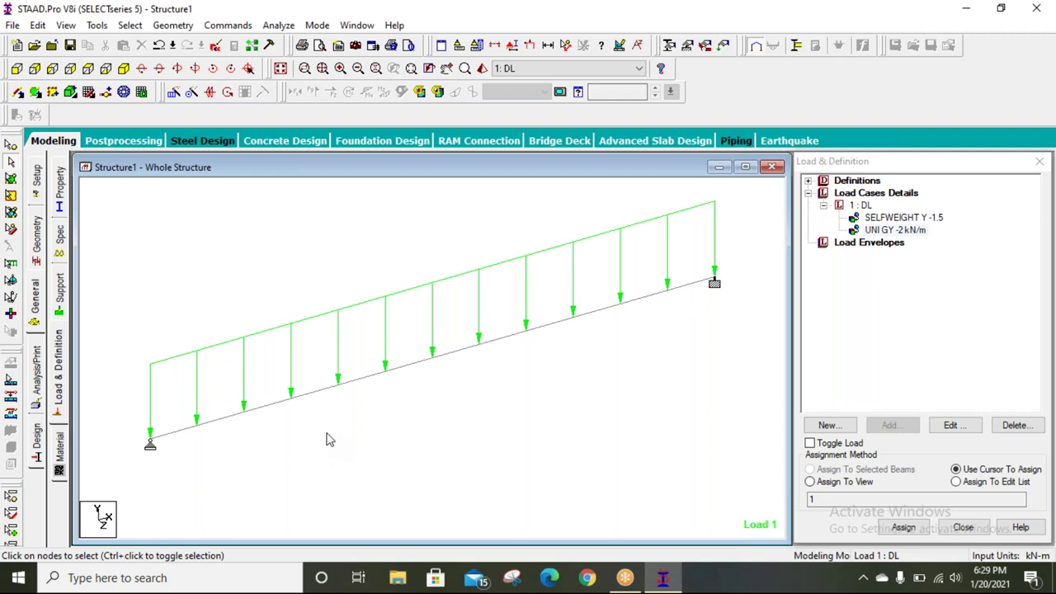
# Add a PERFORM ANALYSIS command with the Print All option
pyautogui.click(36, 378)
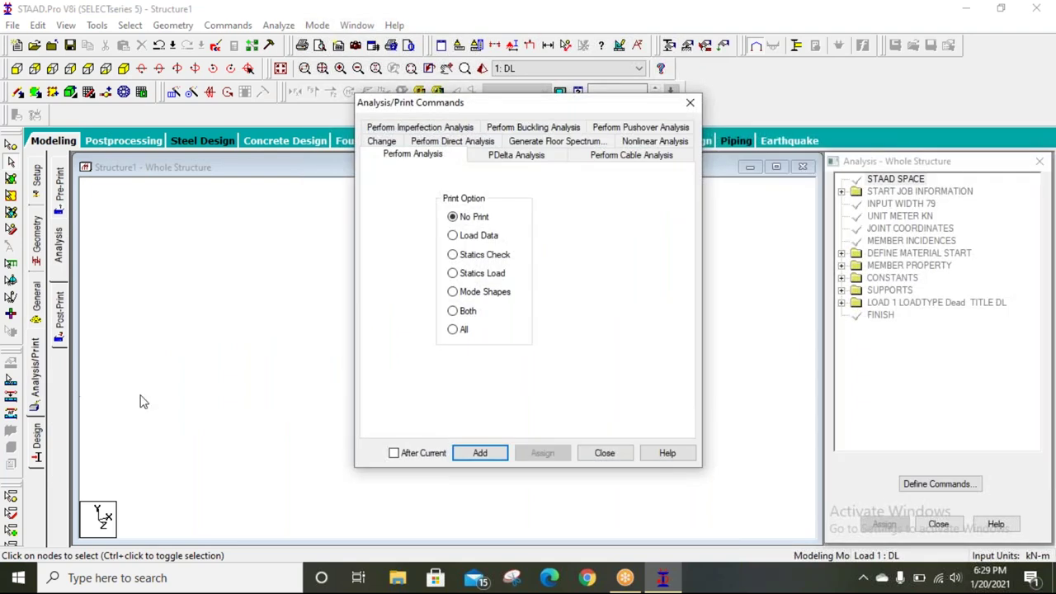
pyautogui.click(452, 330)
pyautogui.click(468, 459)
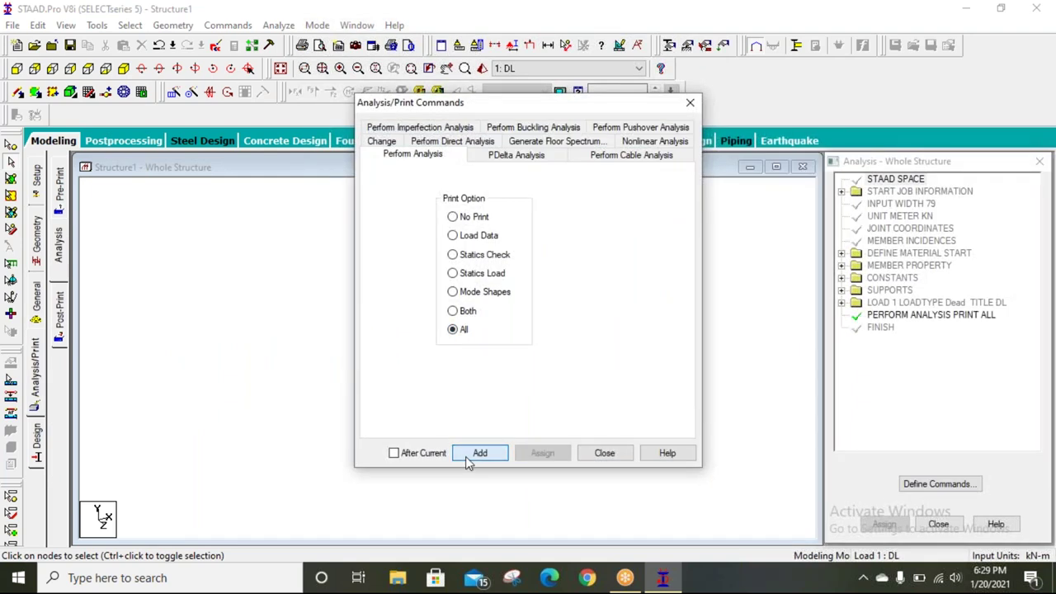
pyautogui.click(618, 457)
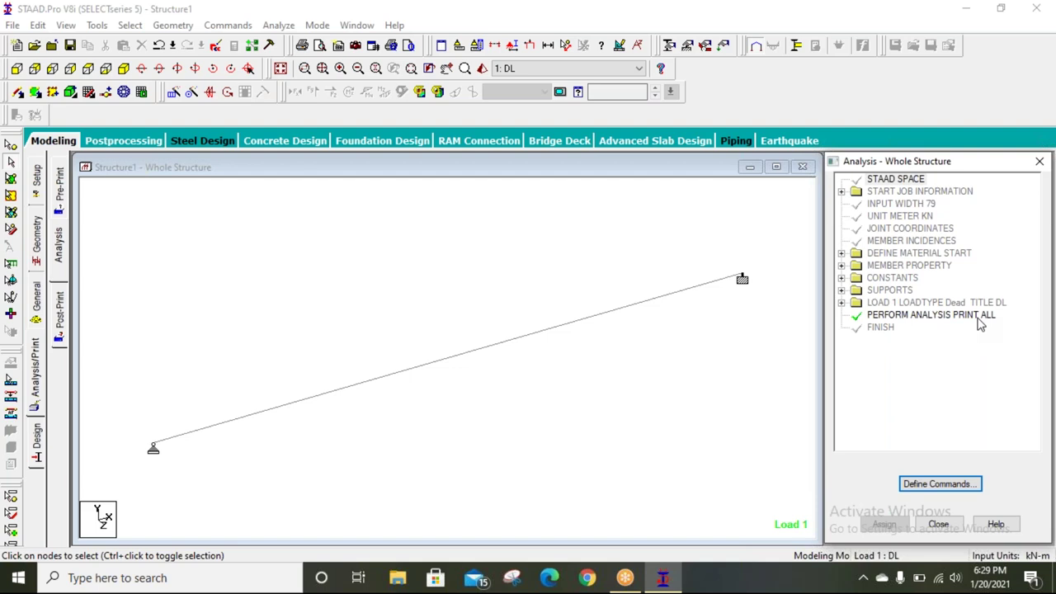
# Accept the Auto Save prompt and save the modified structure
pyautogui.click(745, 30)
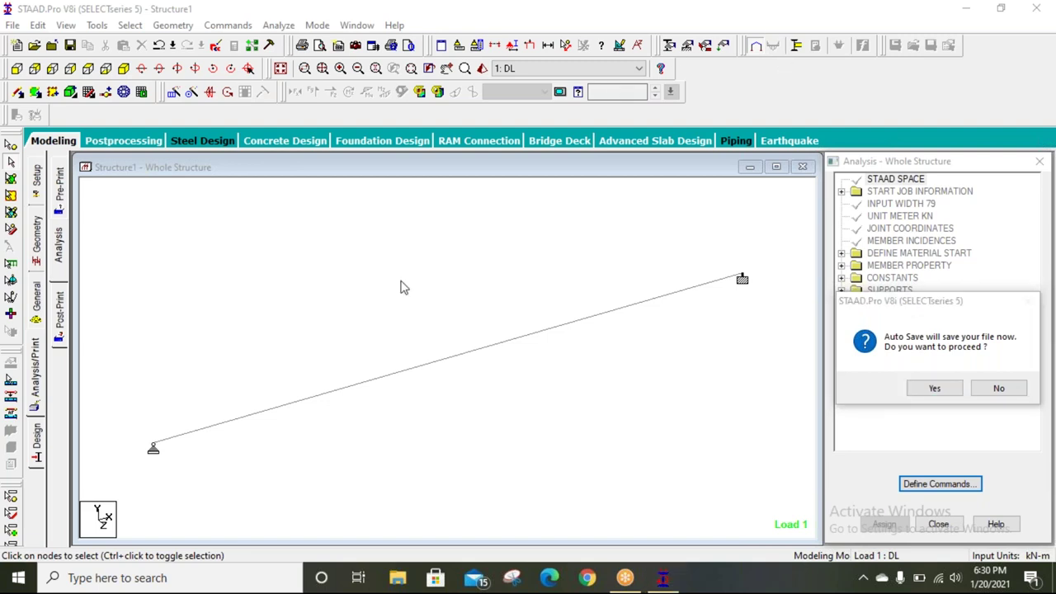
pyautogui.click(934, 389)
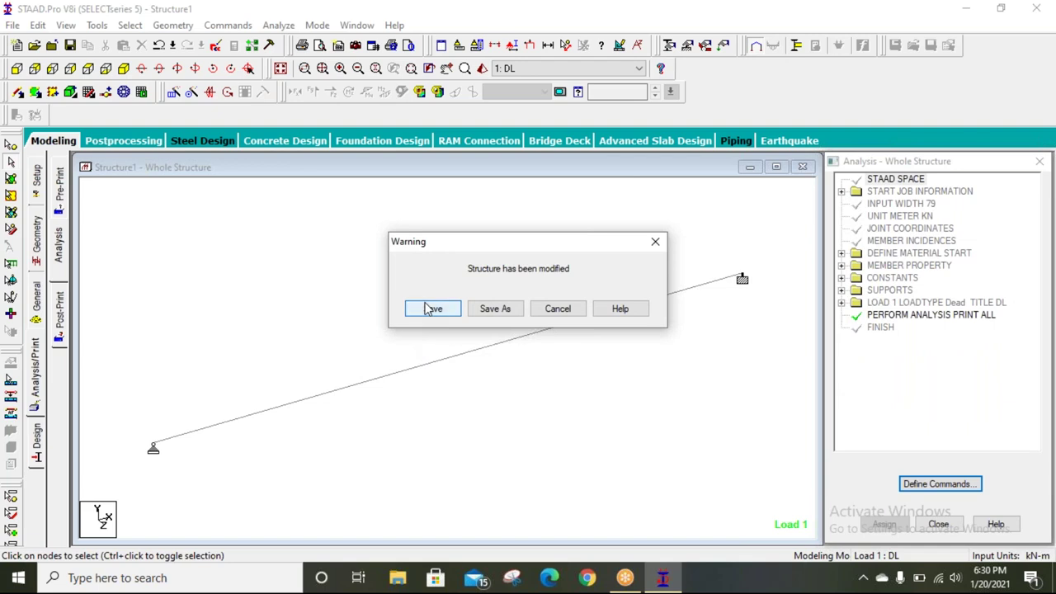
pyautogui.click(430, 307)
# Run the analysis and choose to view the output file when it finishes
pyautogui.click(278, 25)
pyautogui.click(278, 45)
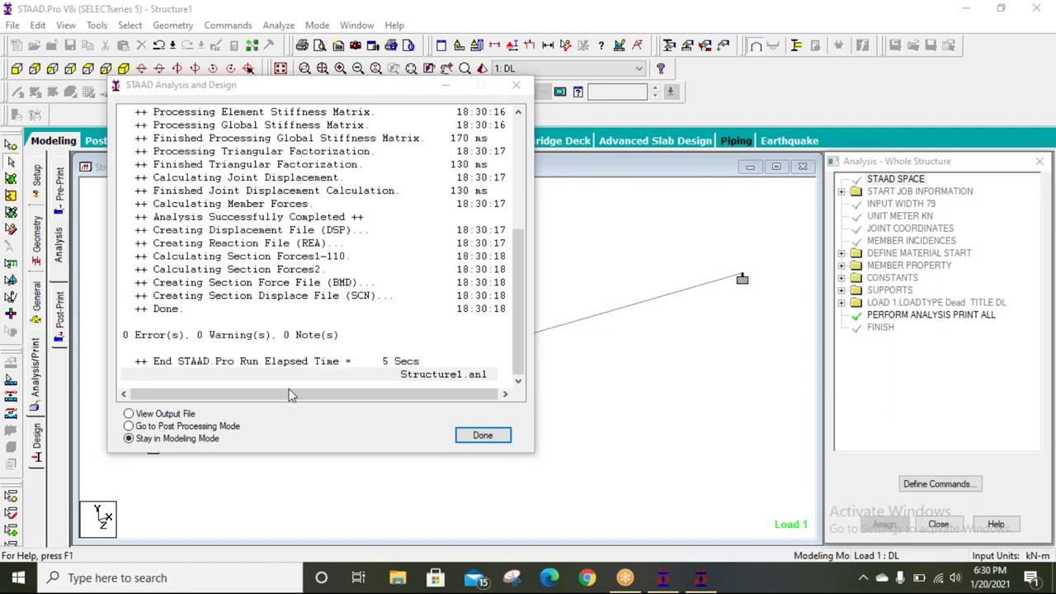
pyautogui.click(164, 415)
# Open the analysis output report and highlight the run date and time in its header
pyautogui.click(483, 435)
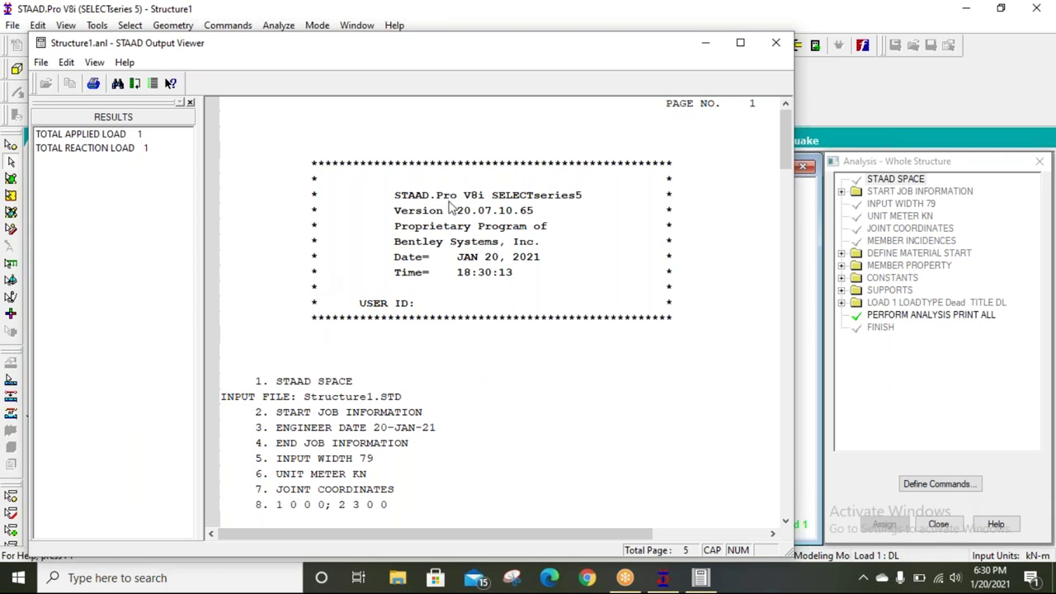
pyautogui.scroll(-4, 435, 280)
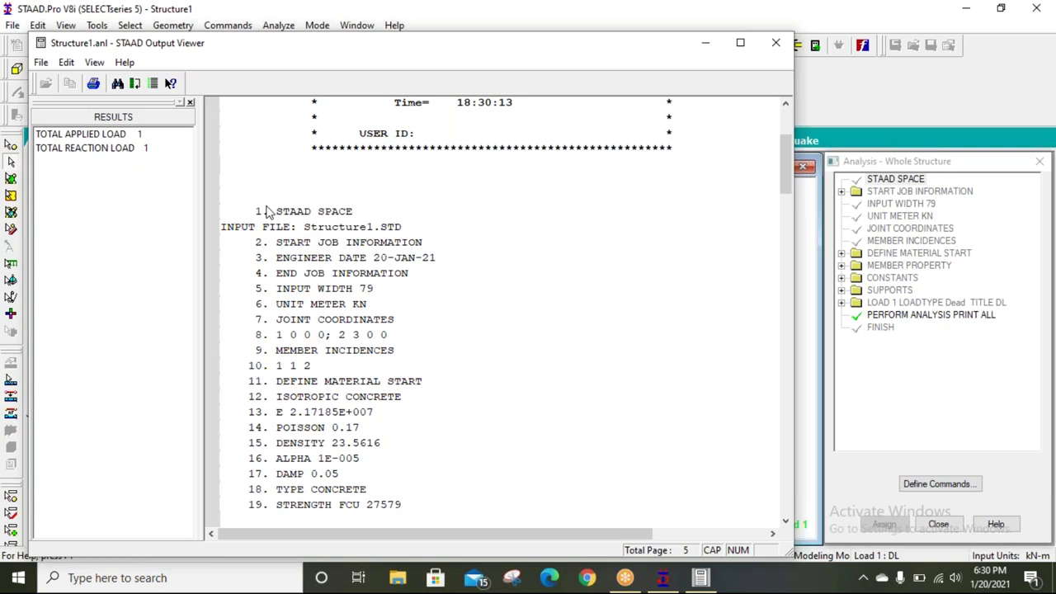
pyautogui.scroll(4, 472, 283)
pyautogui.click(476, 276)
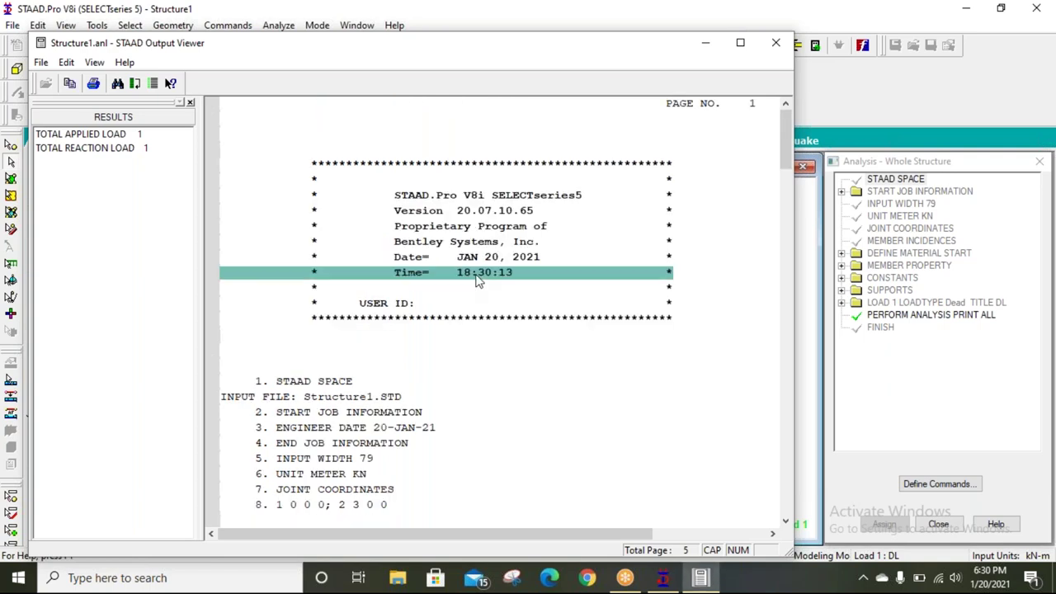
pyautogui.click(478, 258)
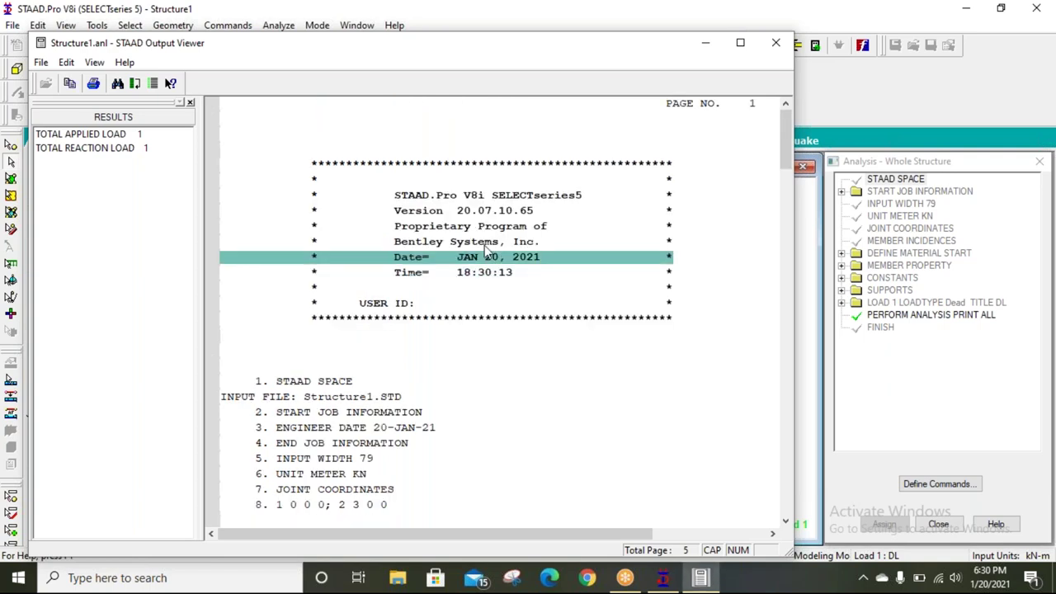
# Highlight the joint, member and support counts in the problem statistics
pyautogui.scroll(-4, 493, 283)
pyautogui.scroll(-7, 493, 283)
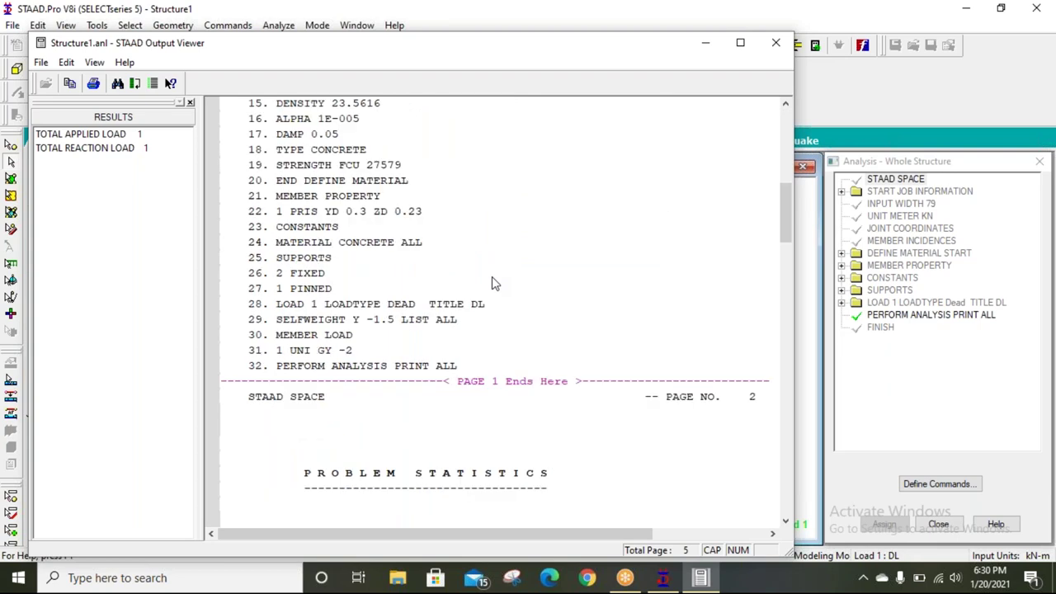
pyautogui.scroll(-7, 492, 283)
pyautogui.click(363, 182)
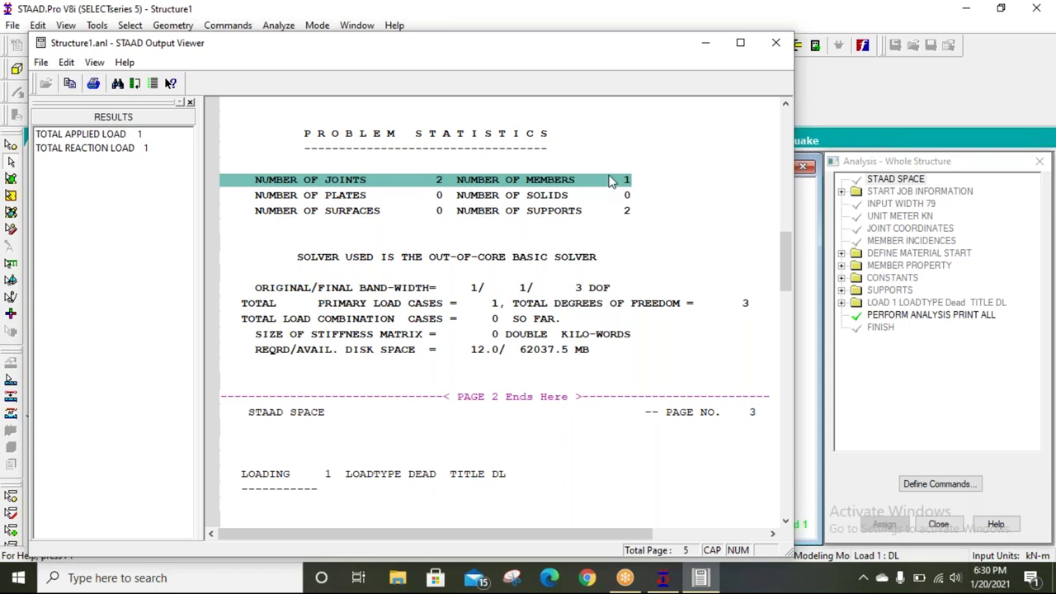
pyautogui.click(613, 212)
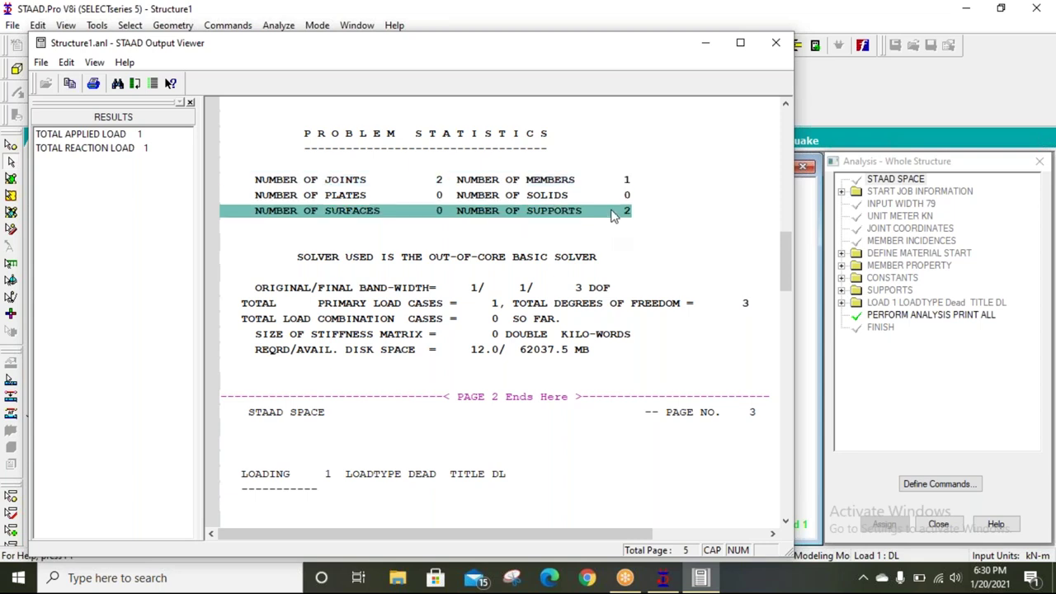
pyautogui.click(542, 183)
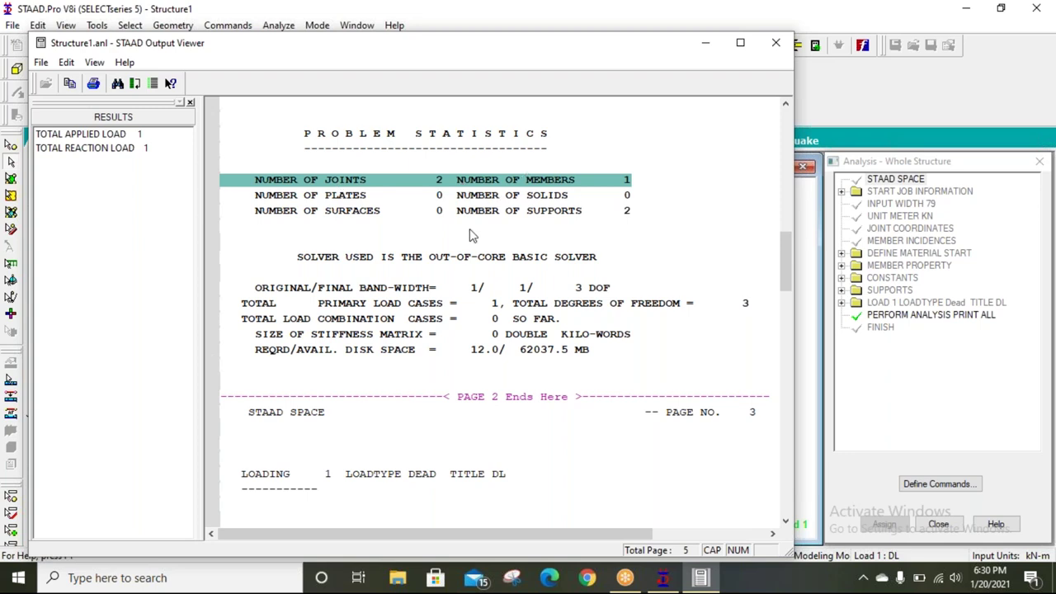
# Point out the 4.877 KN structure weight and -2.0000 GY member load, then close the report
pyautogui.scroll(-7, 528, 264)
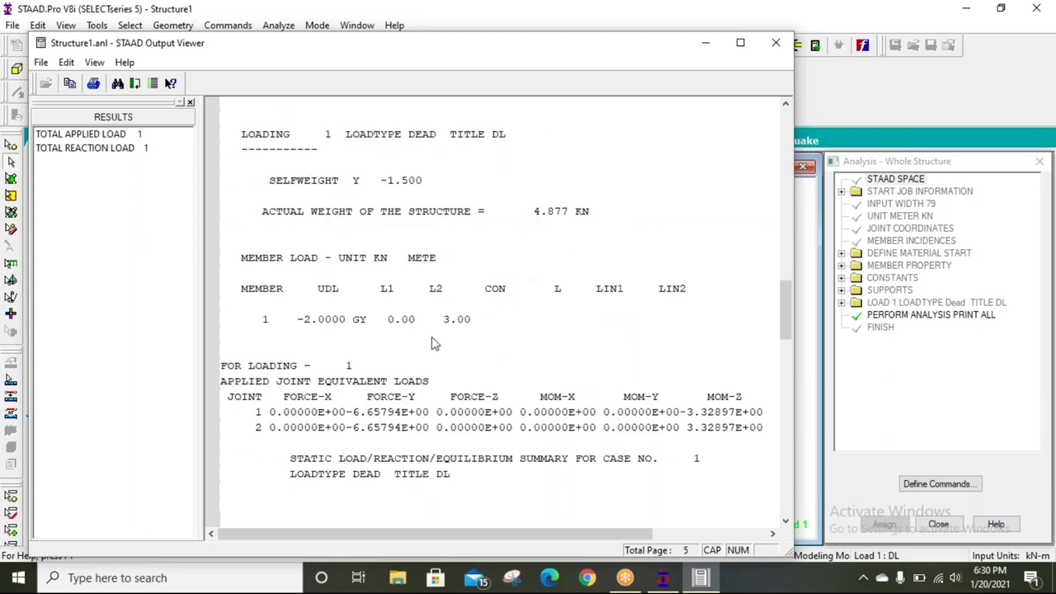
pyautogui.click(365, 218)
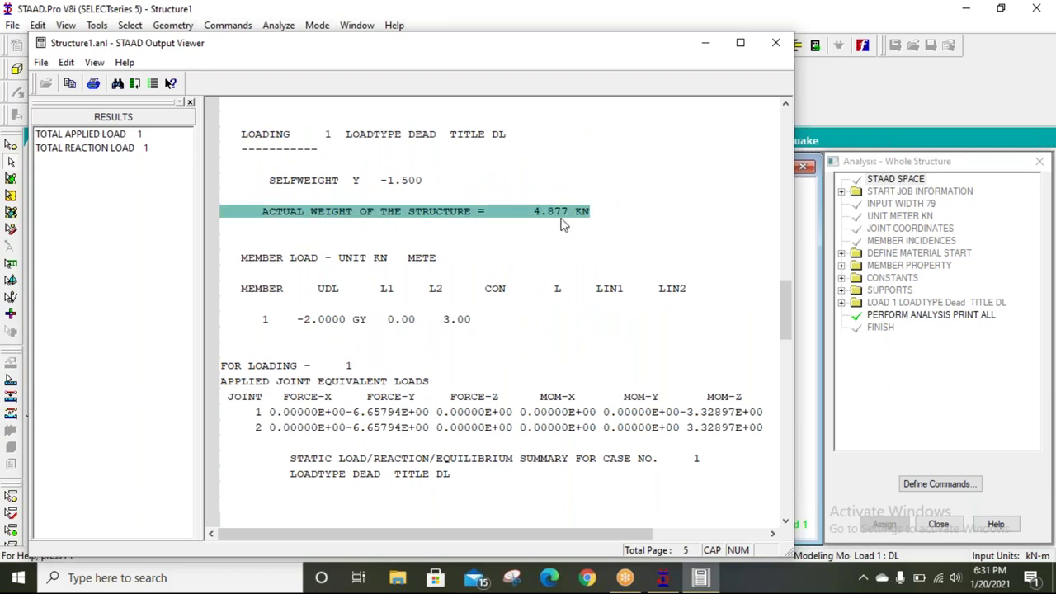
pyautogui.click(305, 326)
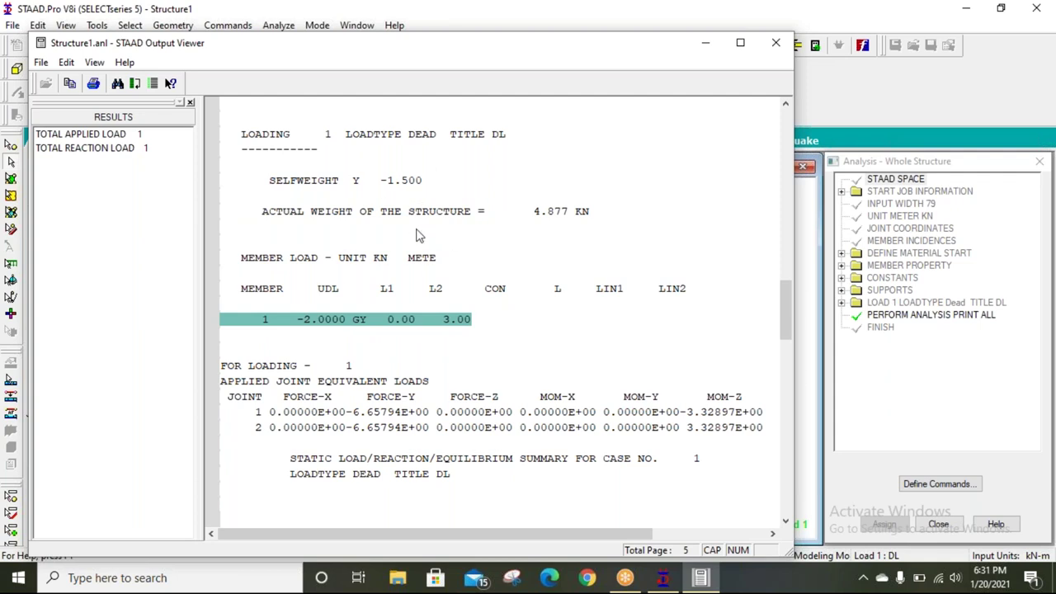
pyautogui.click(776, 42)
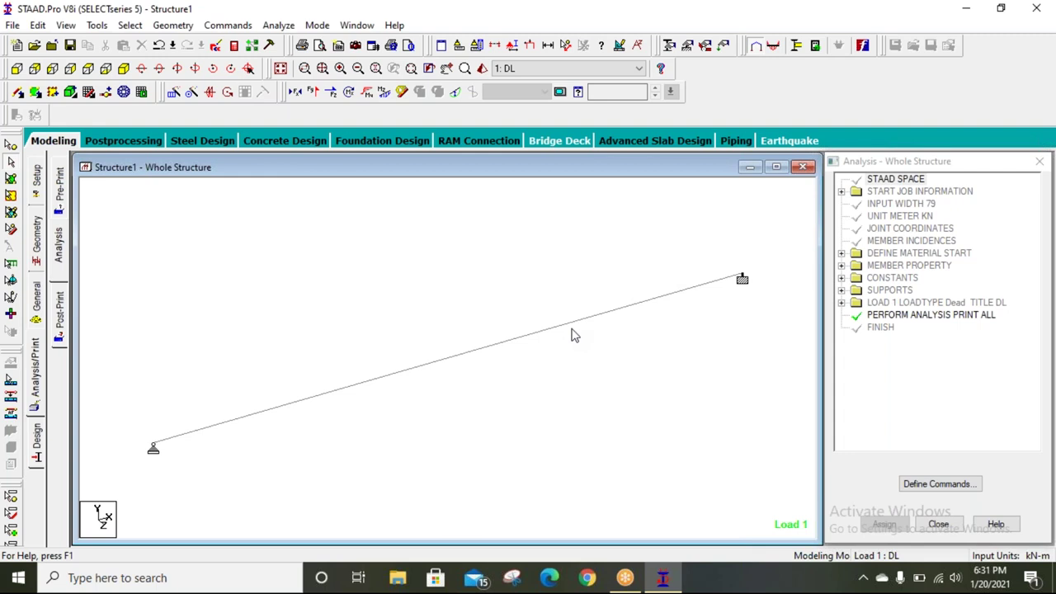
# Show Postprocessing results for load case 1 DL with node and beam displacement tables
pyautogui.click(122, 142)
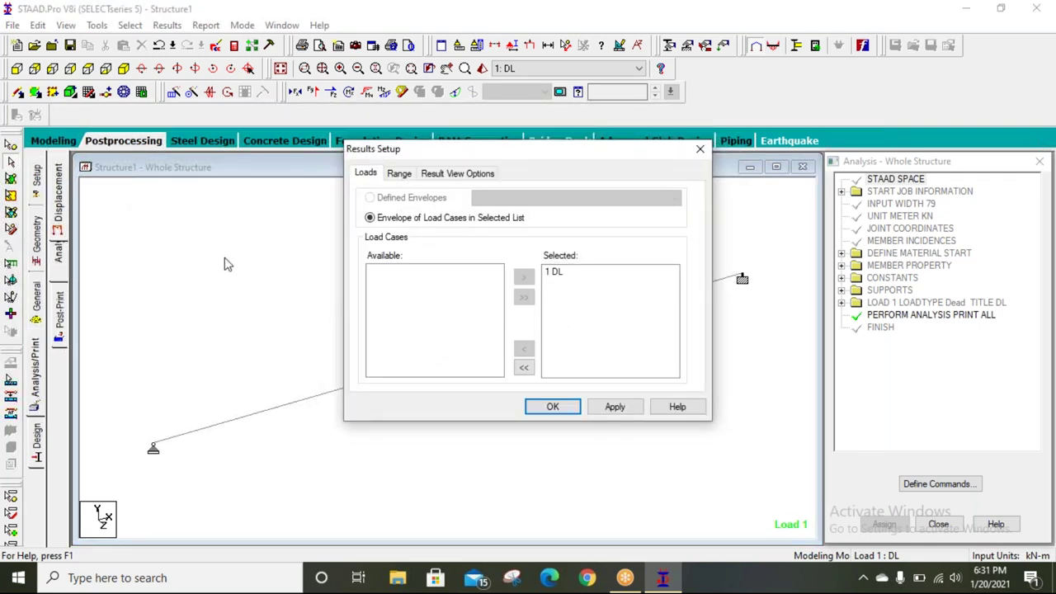
pyautogui.click(552, 405)
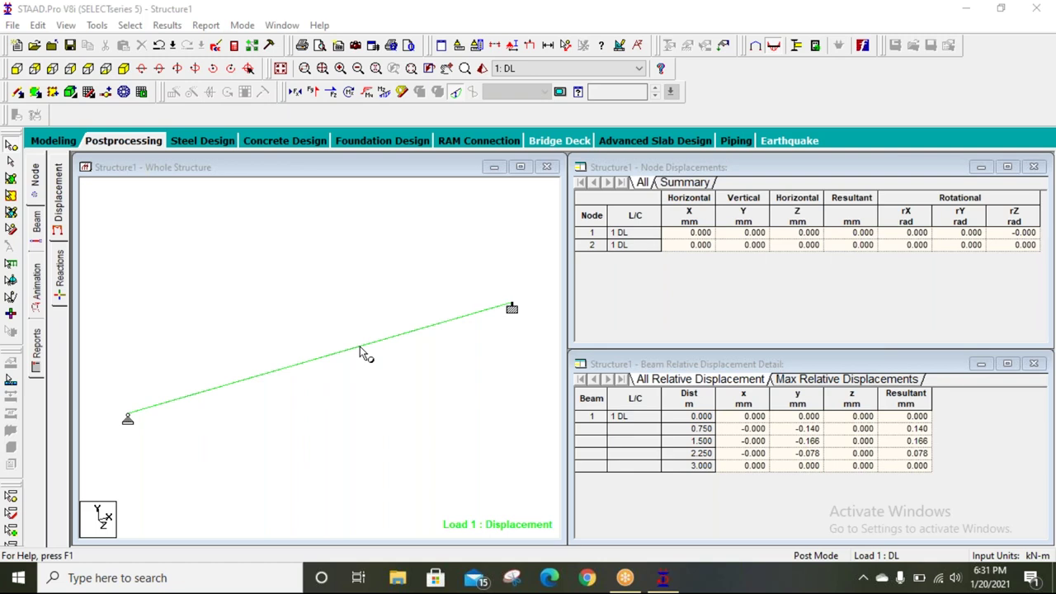
pyautogui.click(361, 351)
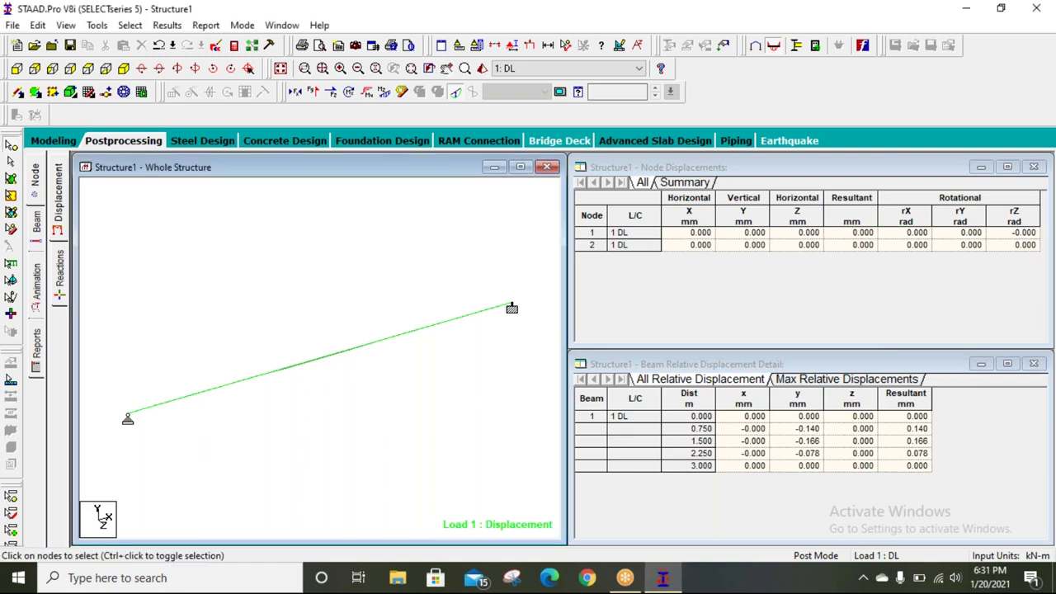
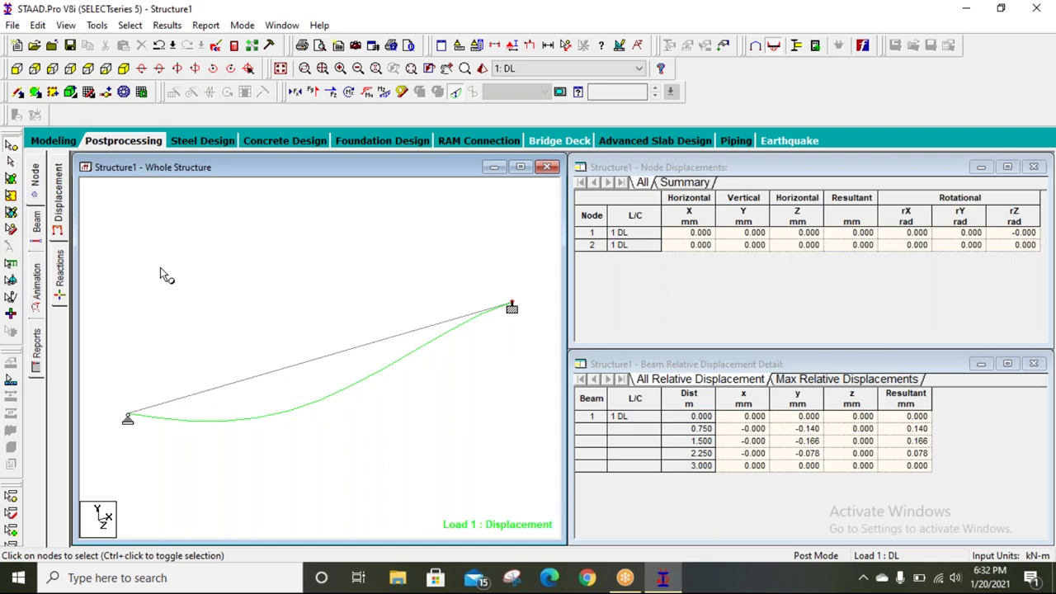
# Open Results > View Value and show the Annotation dialog's Beam Results options
pyautogui.click(167, 26)
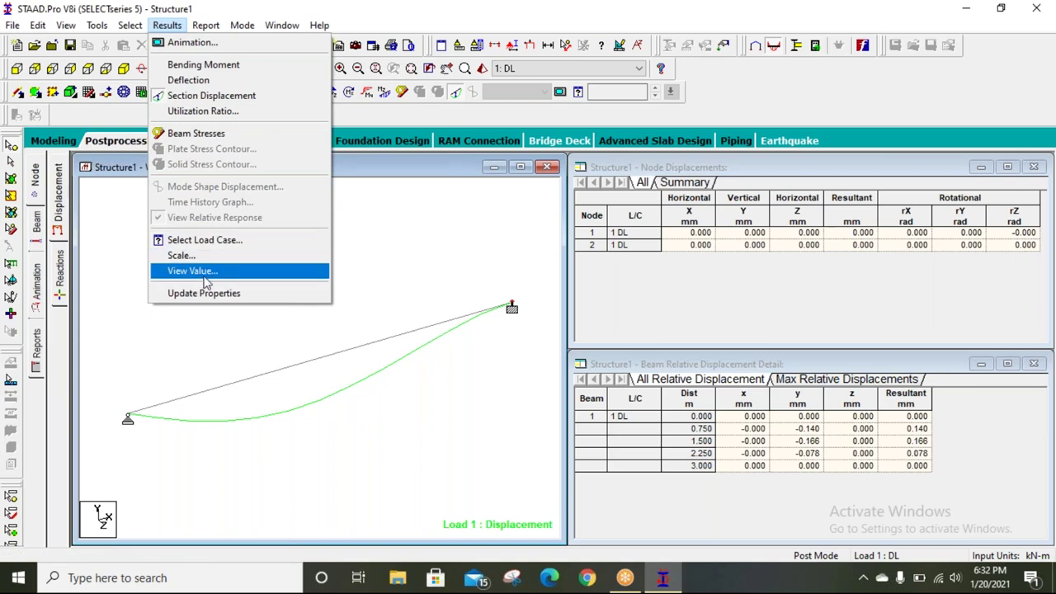
pyautogui.click(207, 283)
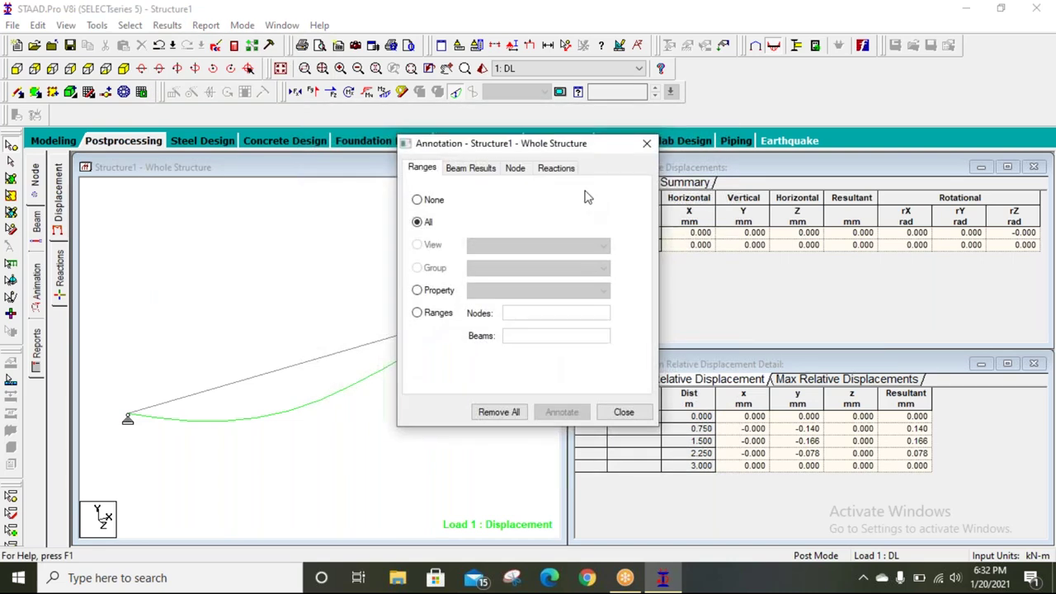
pyautogui.click(467, 175)
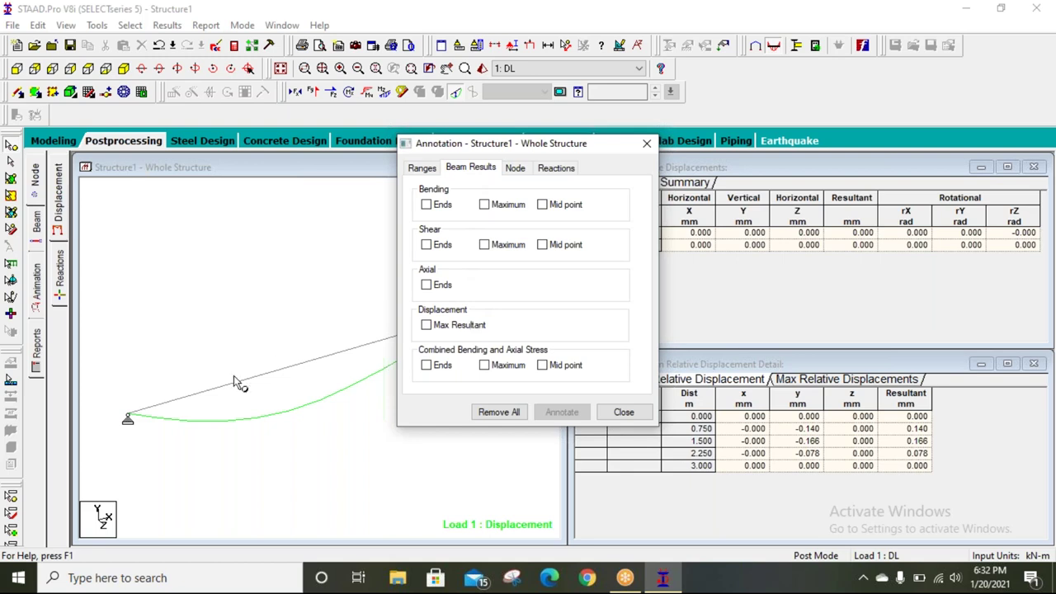
# Tick Displacement Max Resultant and annotate the beam with Max: 0.173 mm, then close the dialog
pyautogui.click(425, 326)
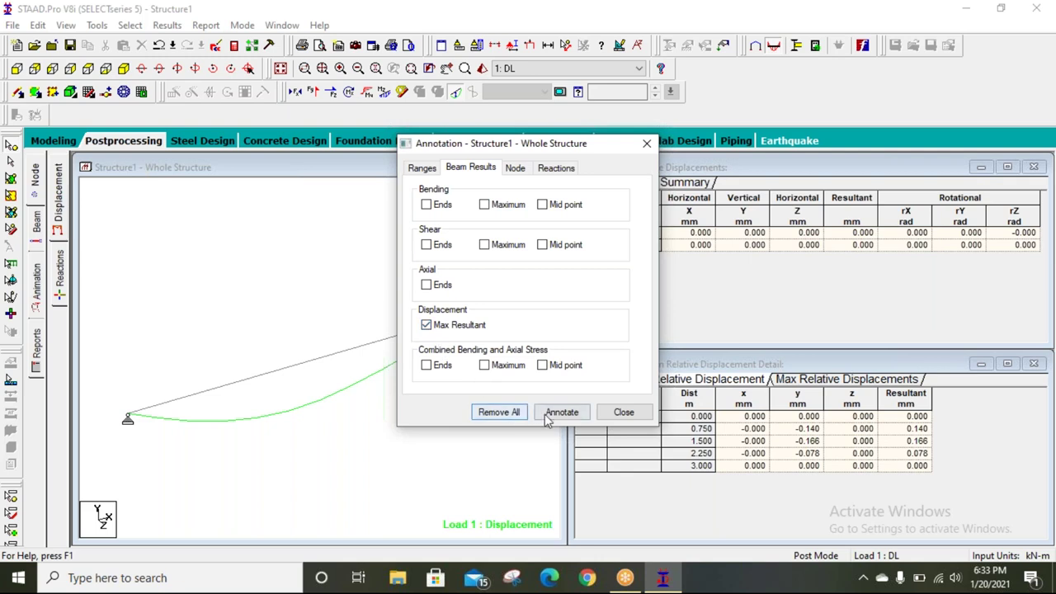
pyautogui.click(559, 418)
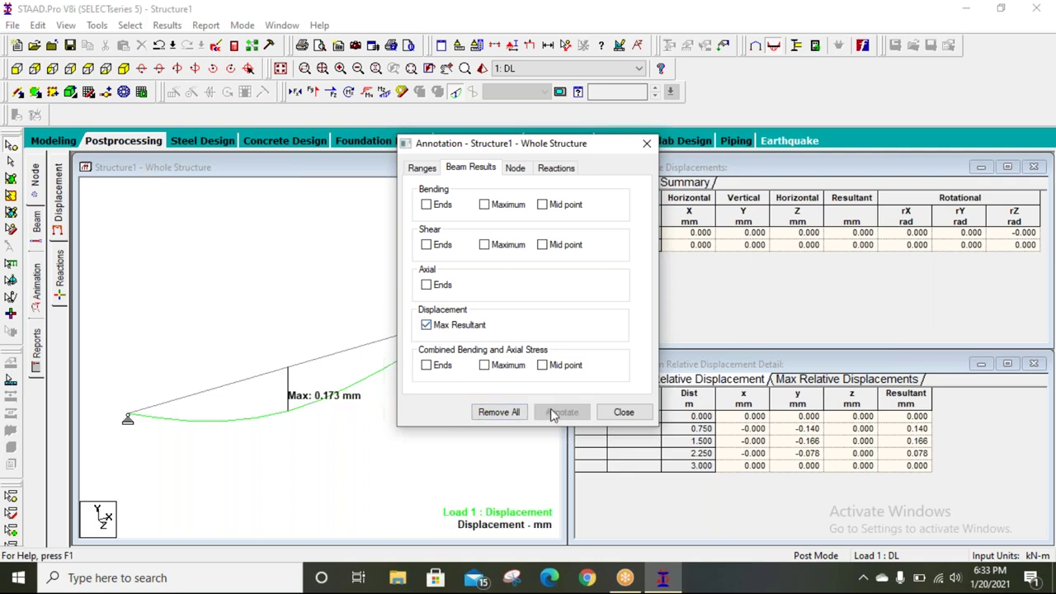
pyautogui.click(623, 413)
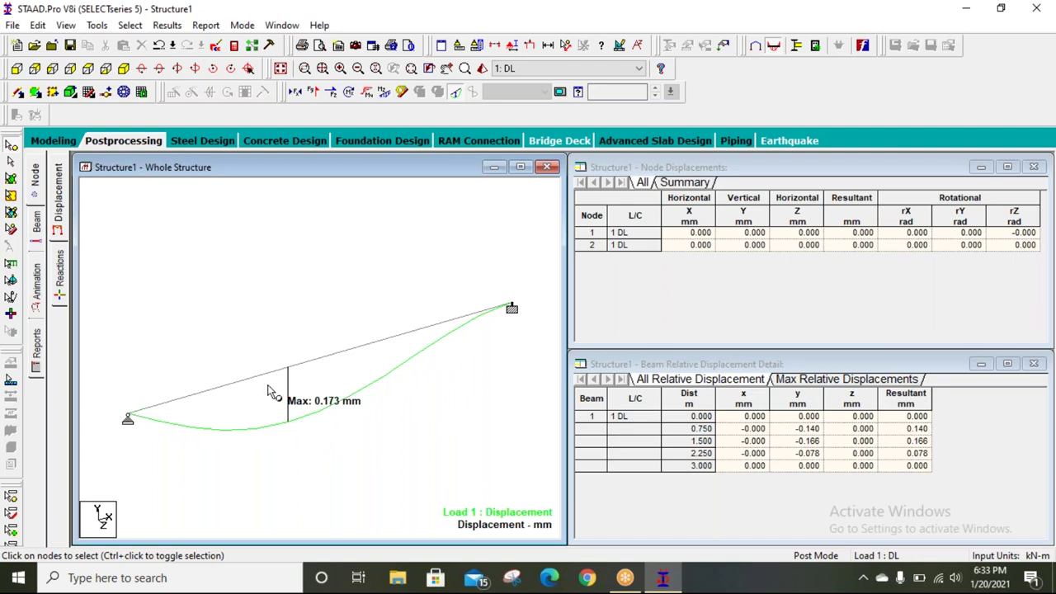
pyautogui.click(167, 25)
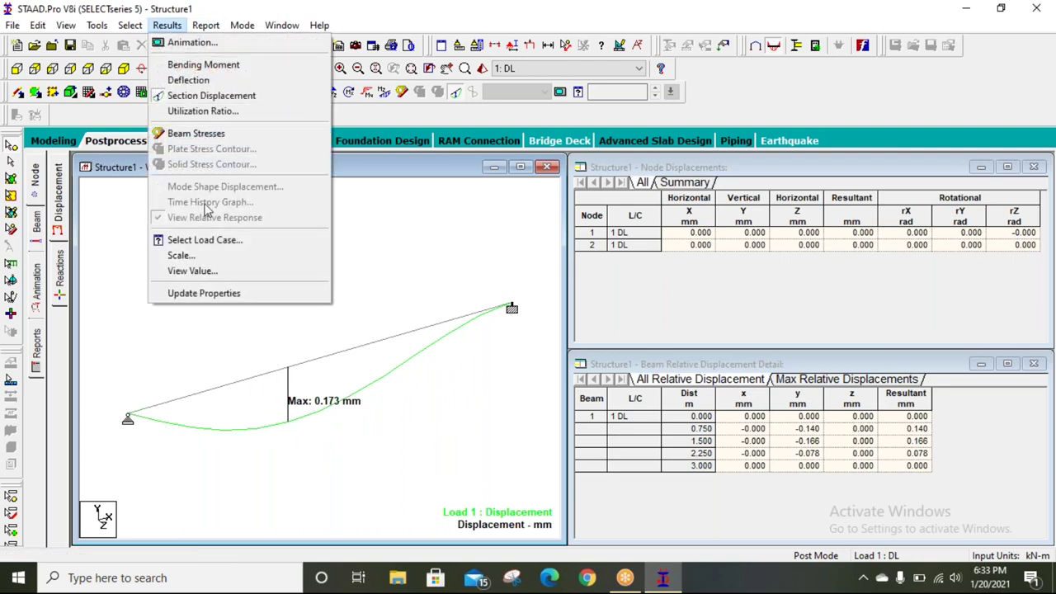
pyautogui.click(108, 304)
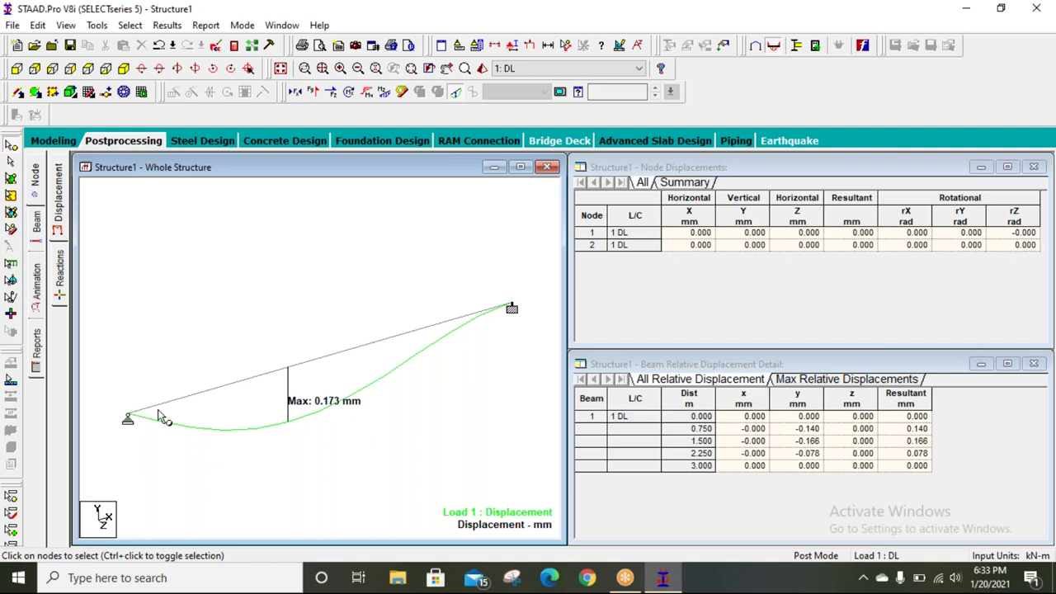
pyautogui.click(755, 41)
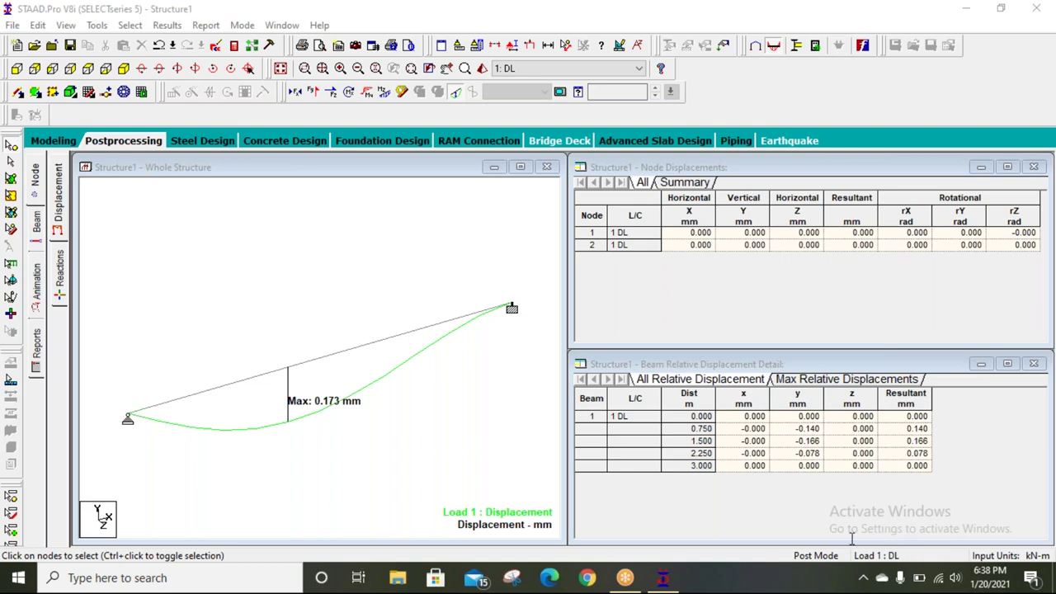
# Bring STAAD.Pro back into focus and close its Whole Structure window
pyautogui.click(277, 313)
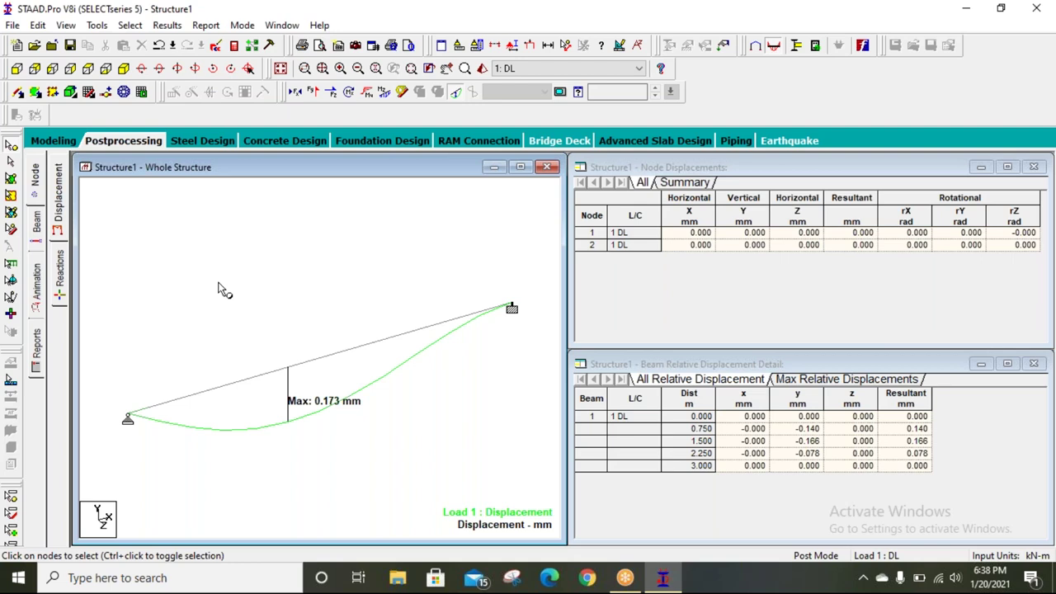
pyautogui.click(1036, 8)
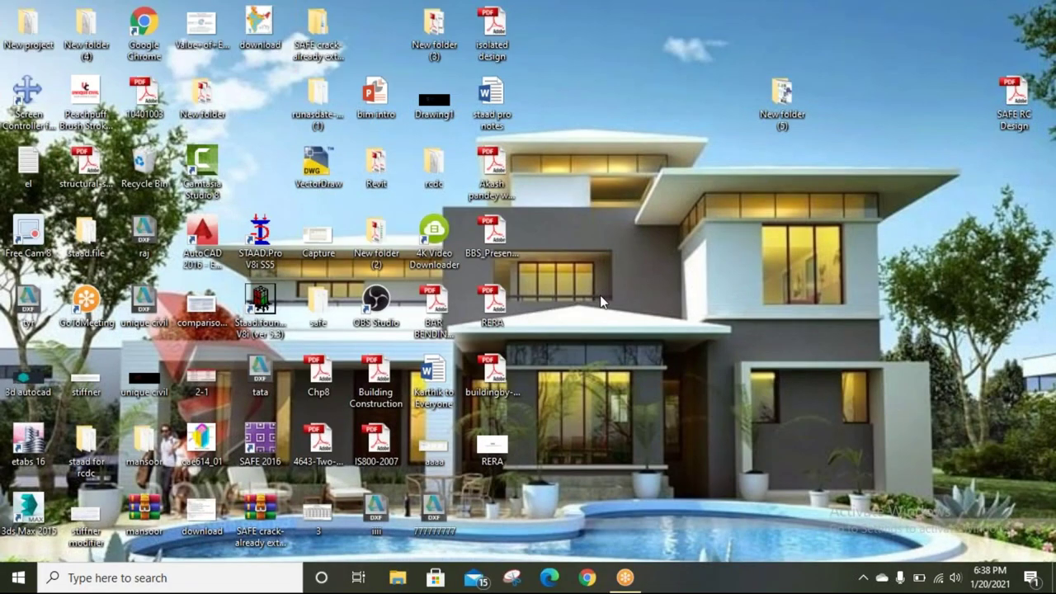
# Launch File Explorer on This PC to list the drives, including Civil Engineering (F:)
pyautogui.click(397, 577)
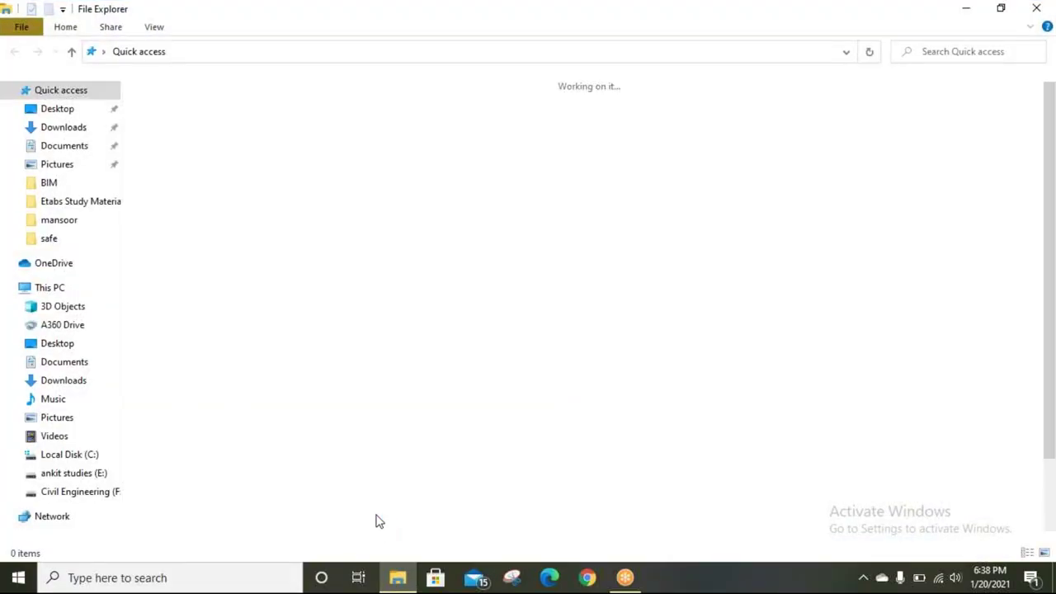
pyautogui.click(76, 288)
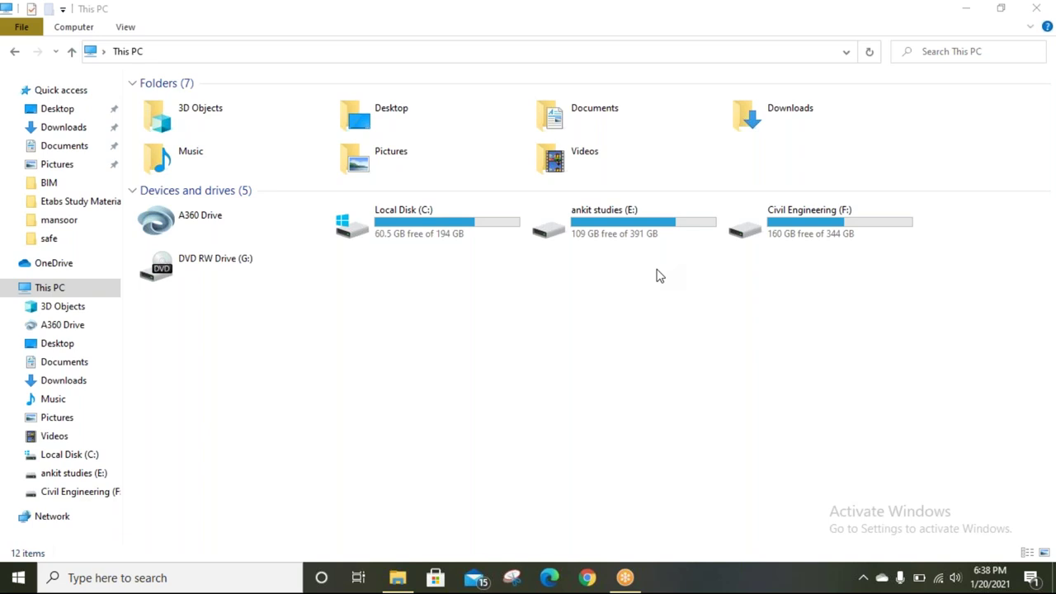
# Browse to F:\3.STAAD.Pro and bring up the context menu of the Bentley STAAD.Pro V8i ZIP archive
pyautogui.doubleClick(814, 221)
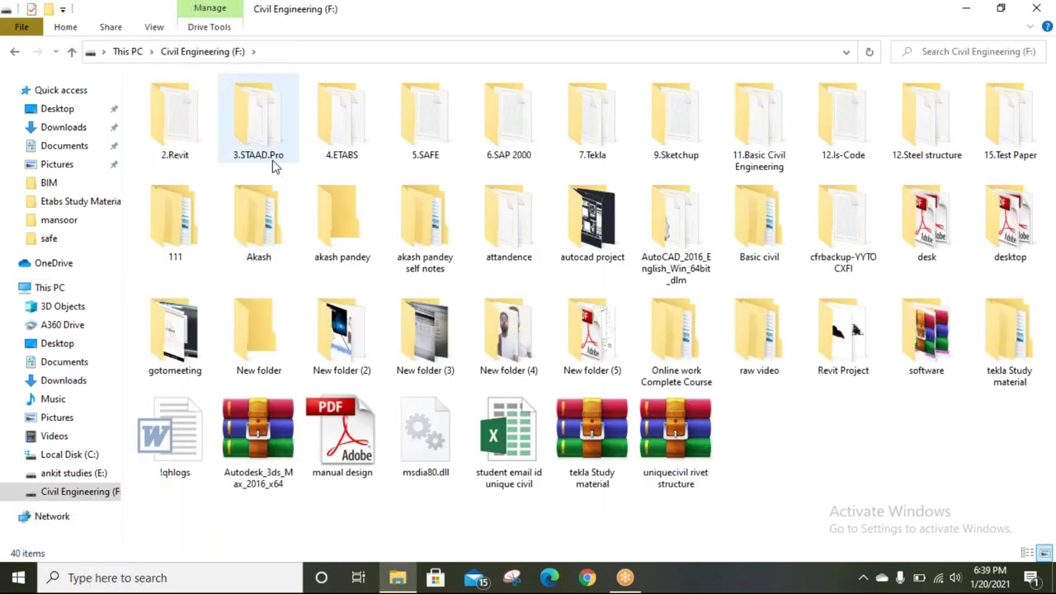
pyautogui.click(267, 142)
pyautogui.doubleClick(267, 142)
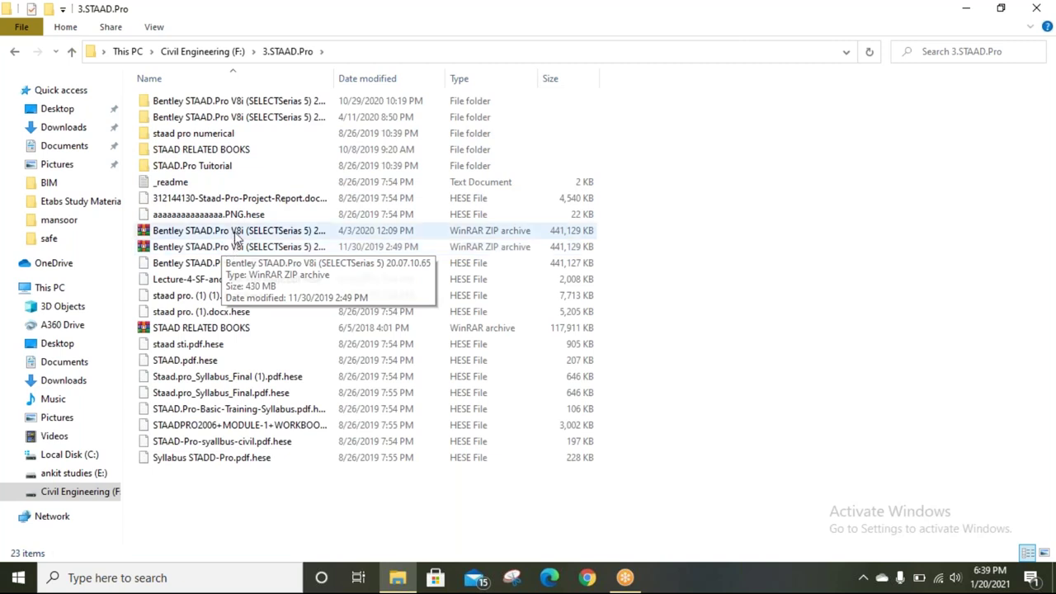
pyautogui.click(237, 235)
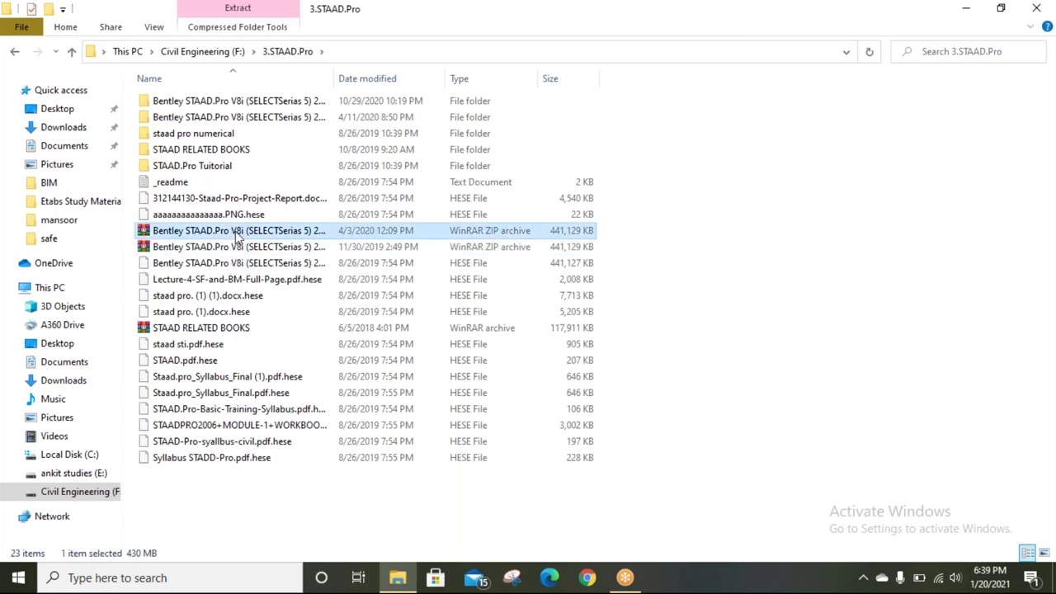
pyautogui.rightClick(237, 234)
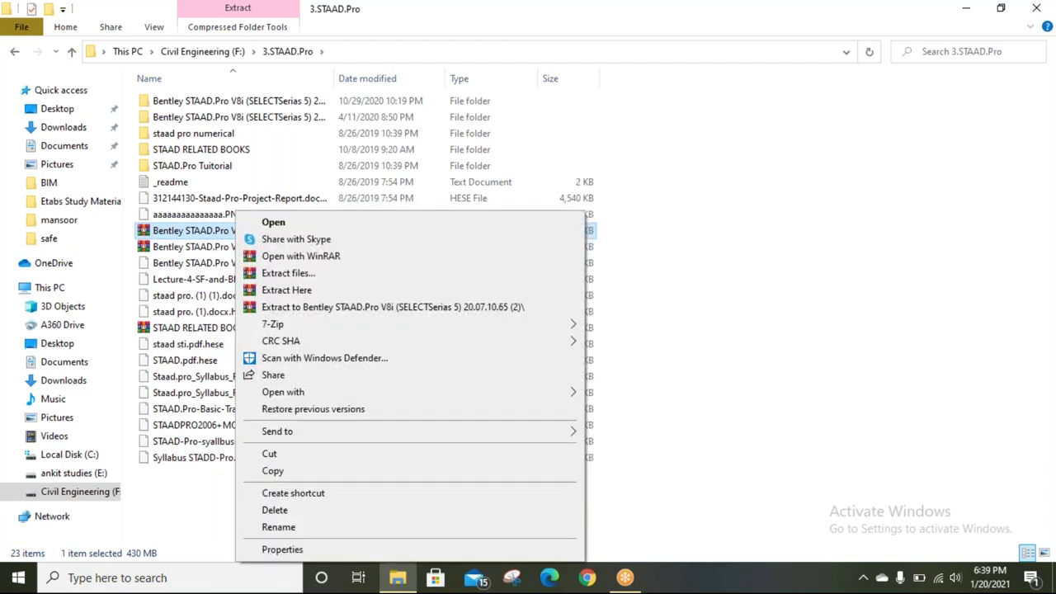
# Extract the archive into its own Bentley STAAD.Pro V8i folder, replacing all existing files
pyautogui.click(322, 307)
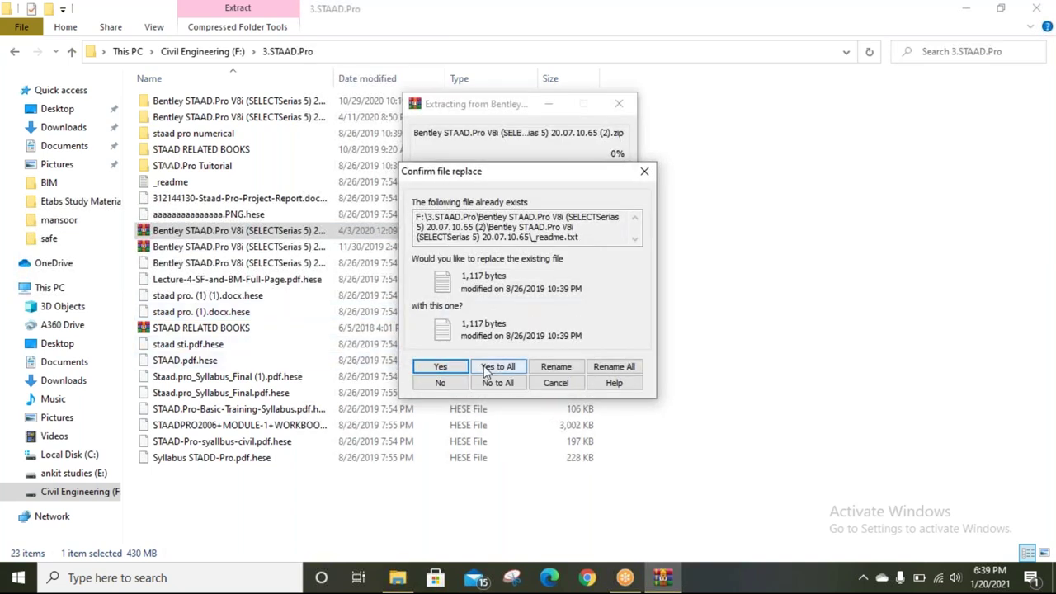
pyautogui.click(497, 367)
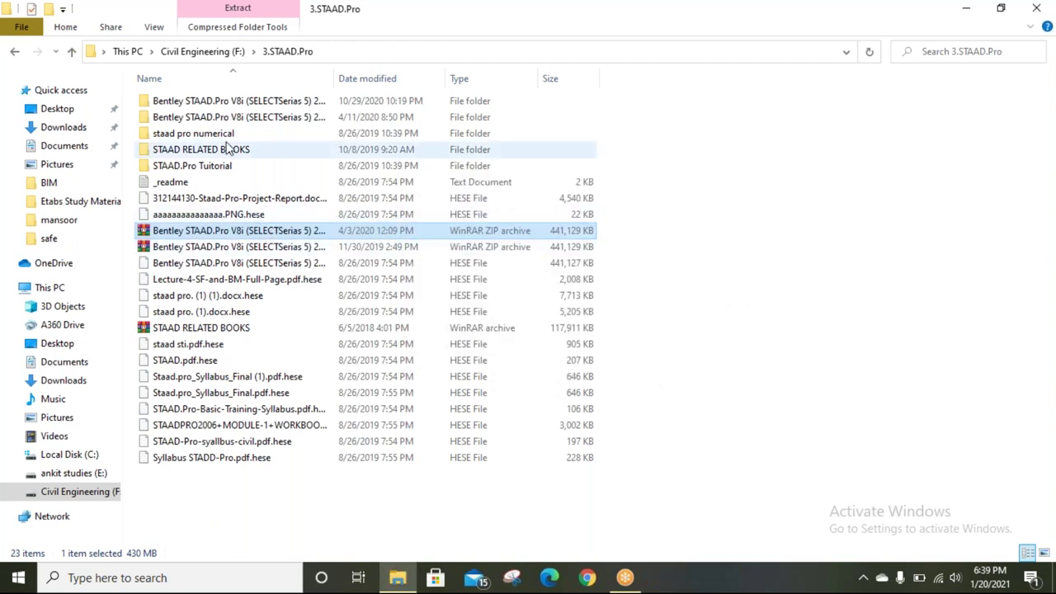
# Go into the extracted install folder and run stpst20071065en as administrator
pyautogui.doubleClick(223, 103)
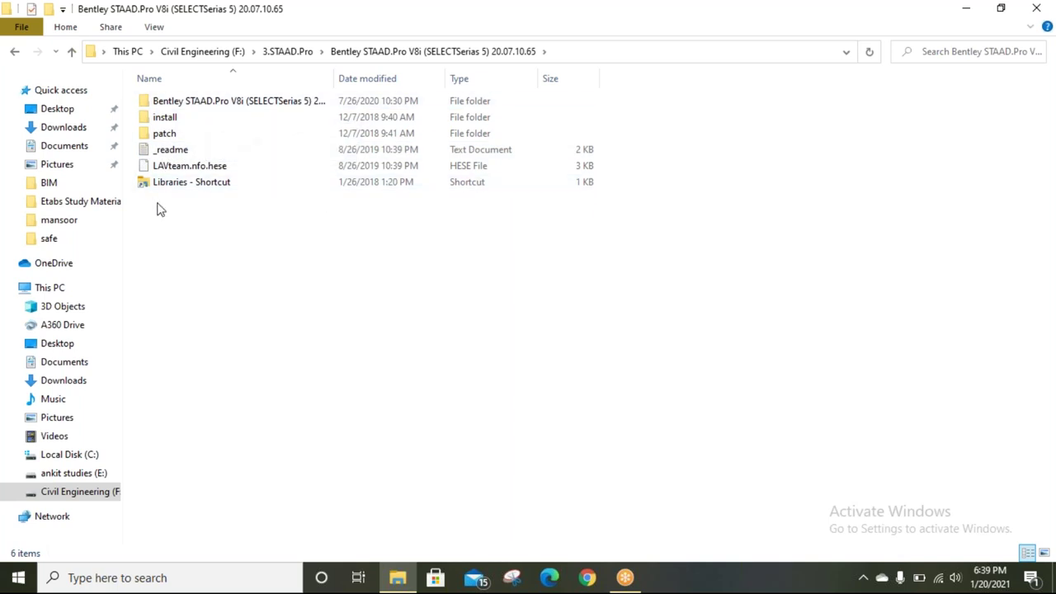
pyautogui.doubleClick(191, 107)
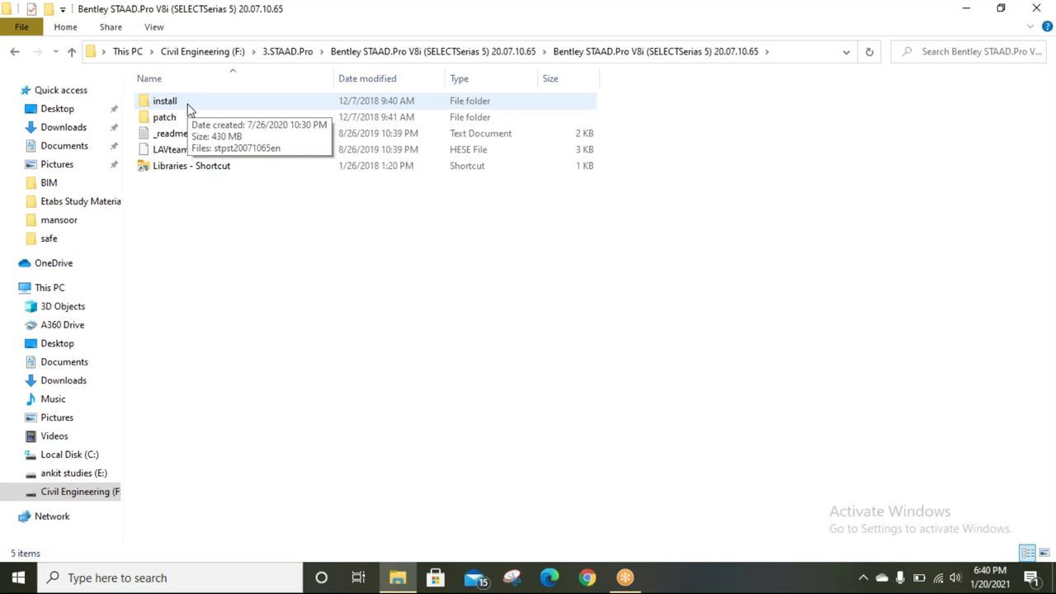
pyautogui.doubleClick(188, 107)
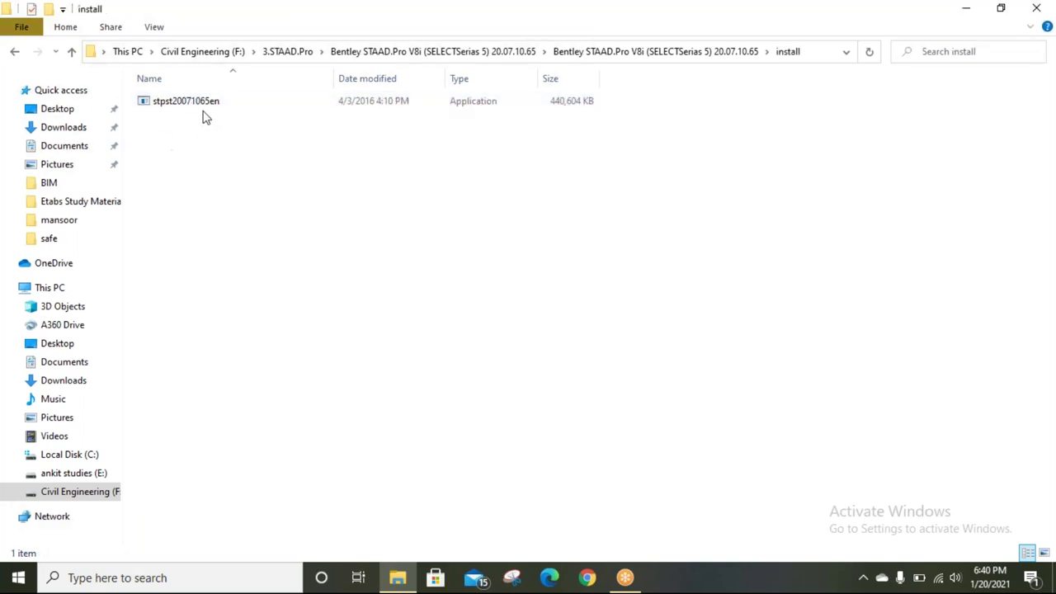
pyautogui.click(205, 112)
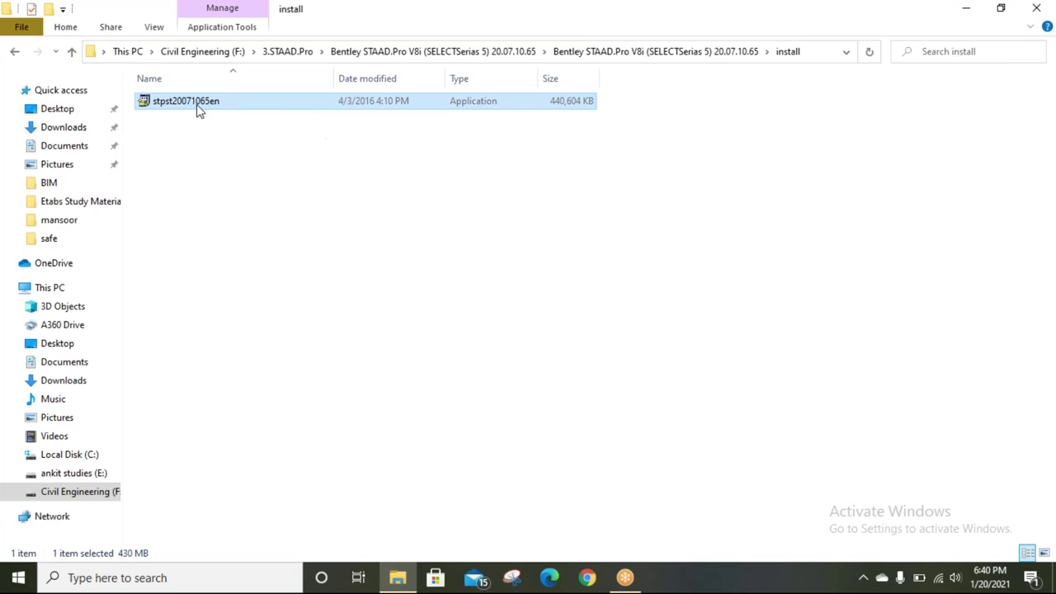
pyautogui.rightClick(198, 109)
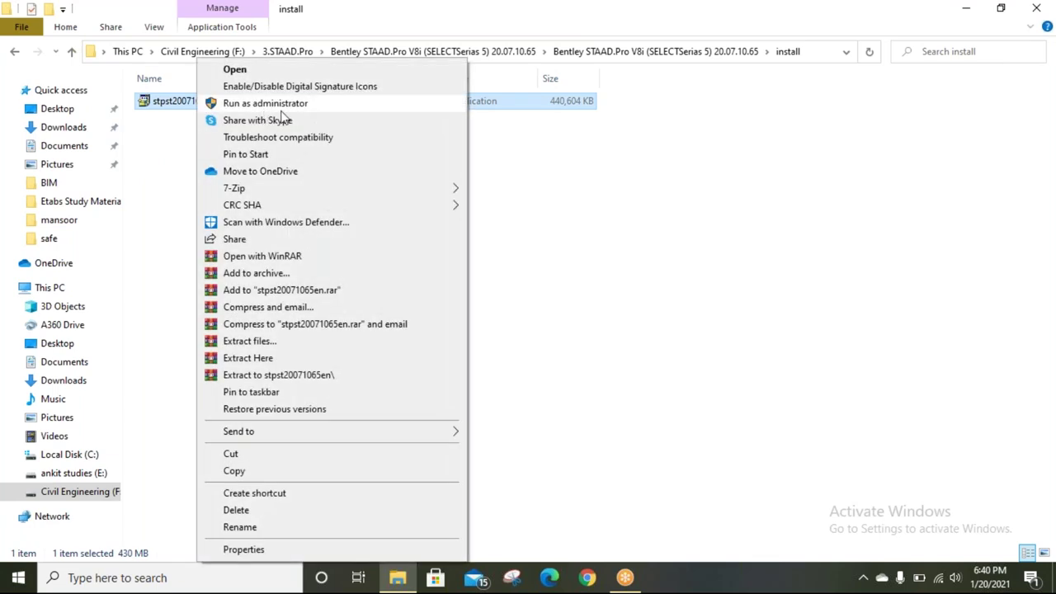
pyautogui.click(251, 110)
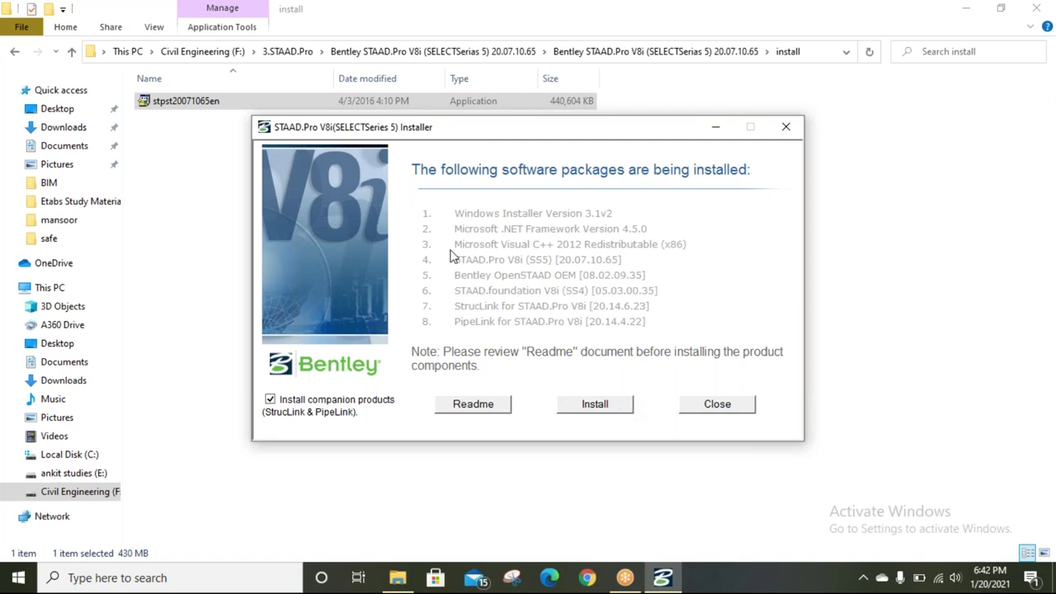
# Close the STAAD.Pro V8i Installer without installing any packages
pyautogui.click(707, 412)
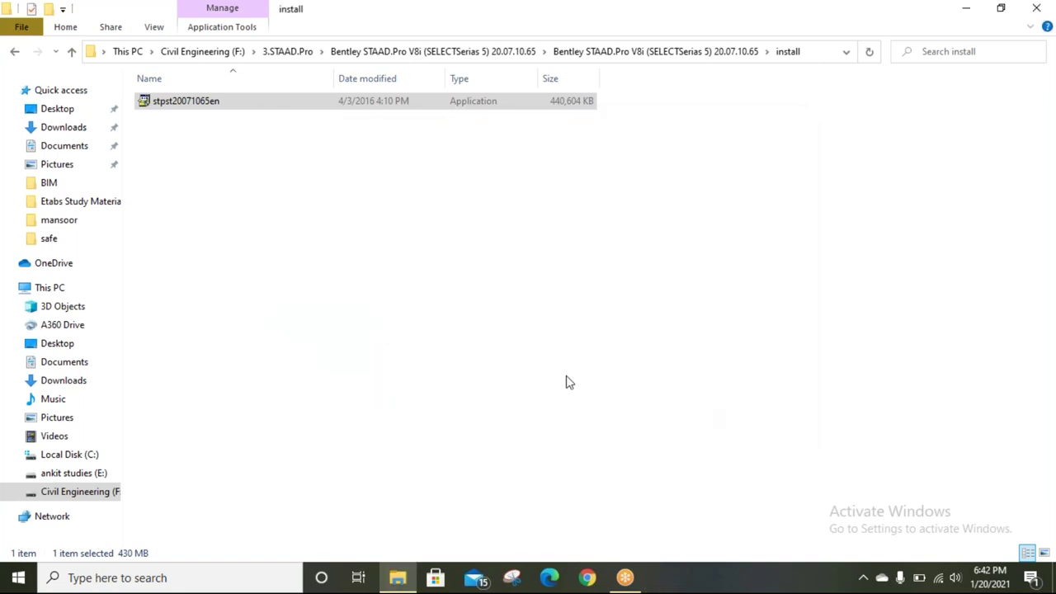
# Move to the patch folder and run STAAD.Pro5 as administrator
pyautogui.click(499, 52)
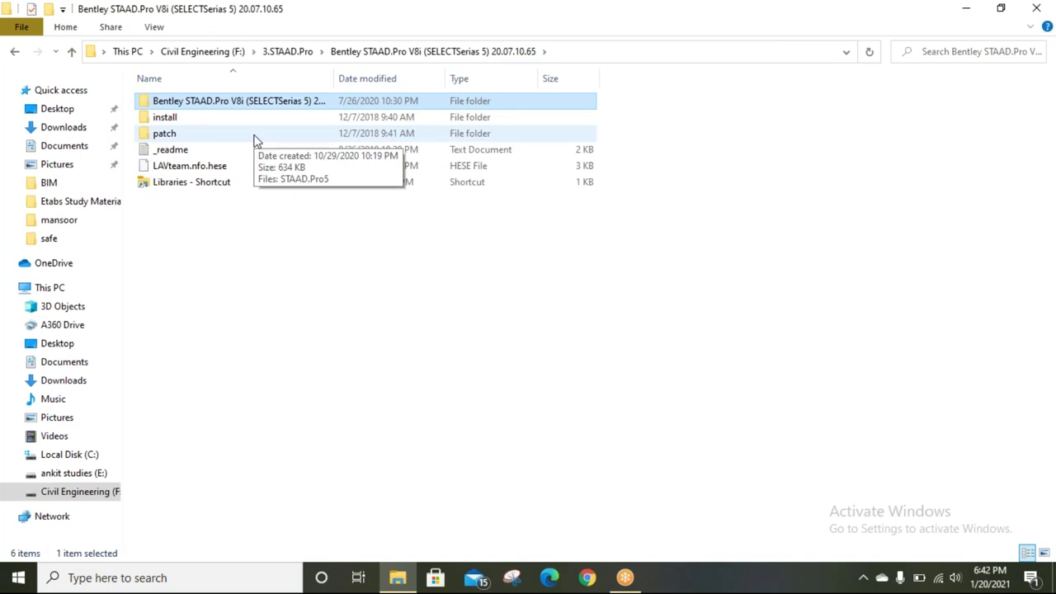
pyautogui.doubleClick(275, 105)
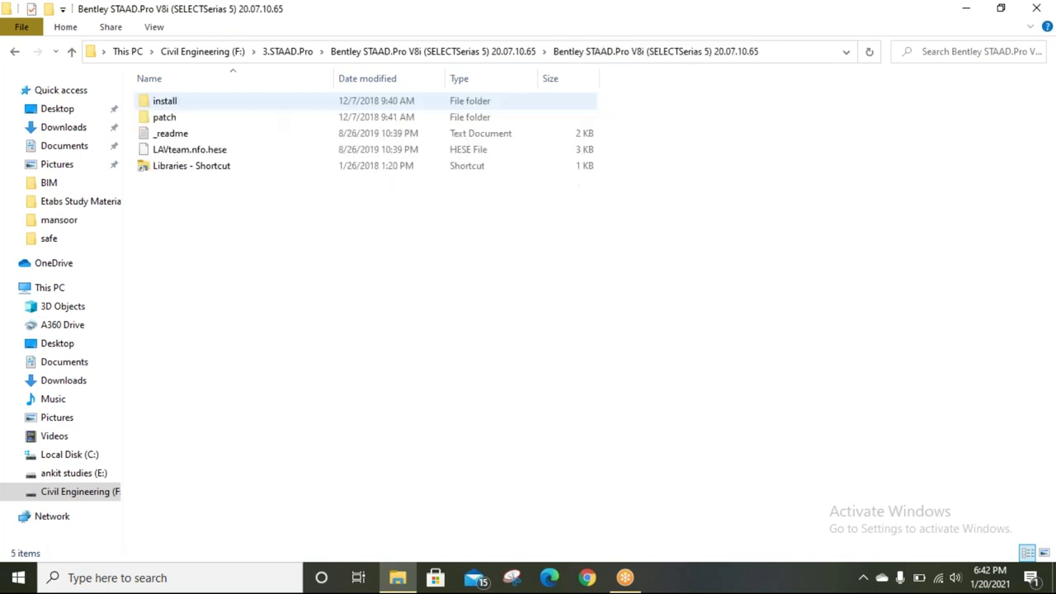
pyautogui.doubleClick(209, 116)
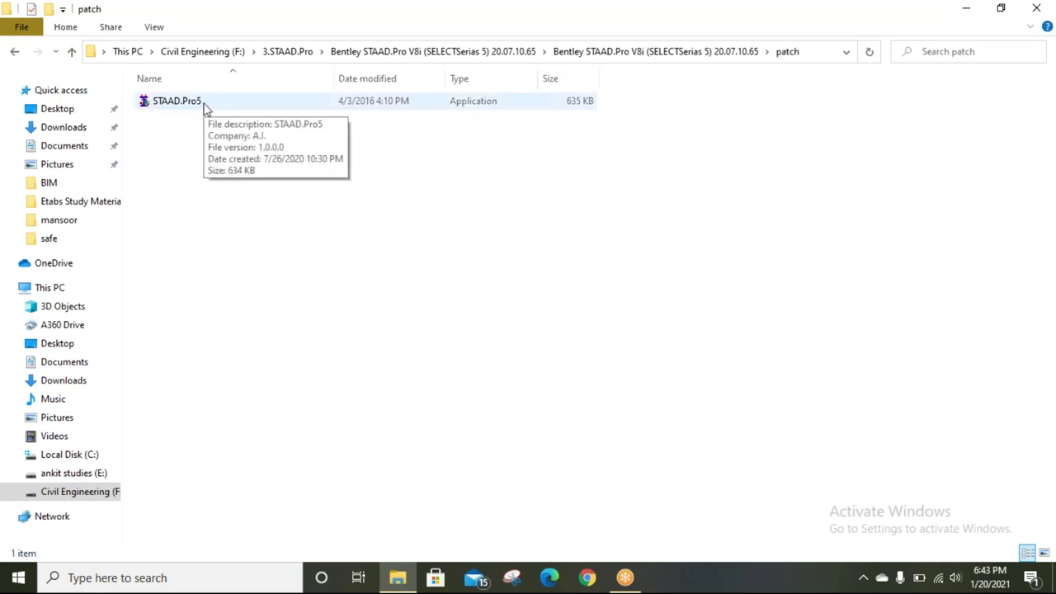
pyautogui.click(206, 109)
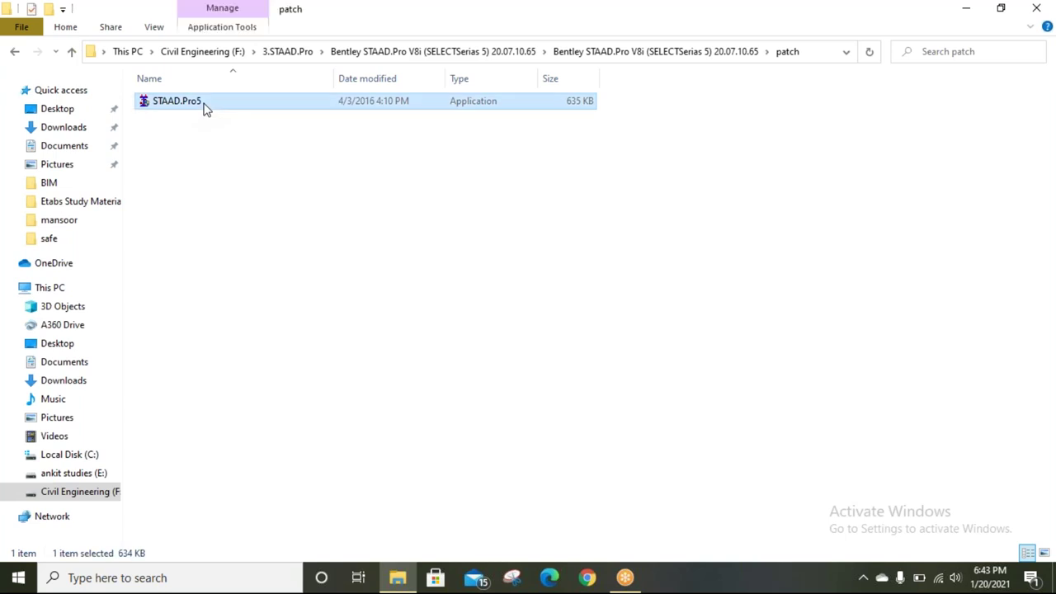
pyautogui.rightClick(206, 109)
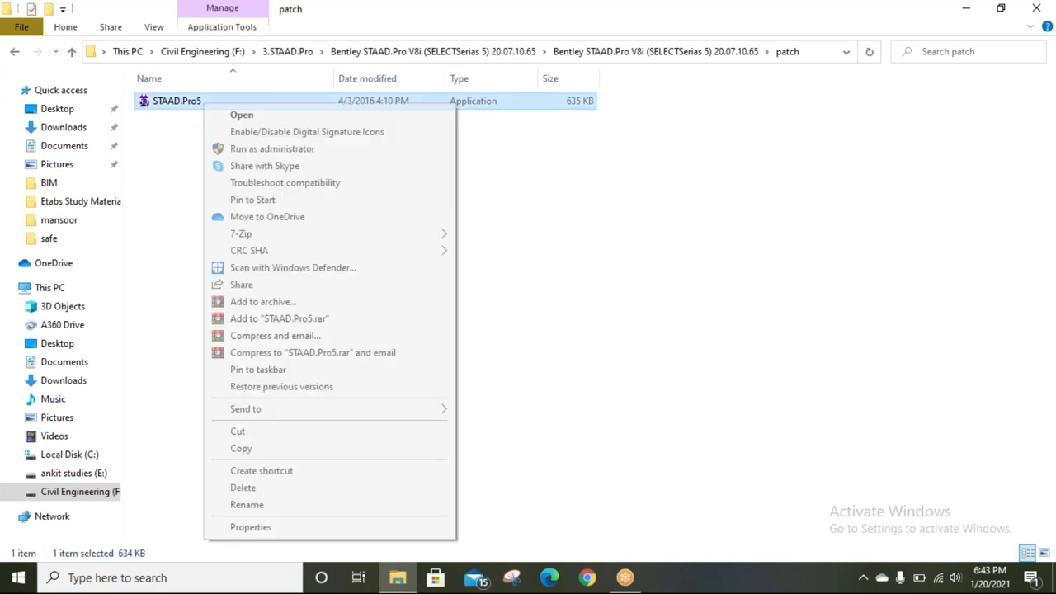
pyautogui.click(233, 152)
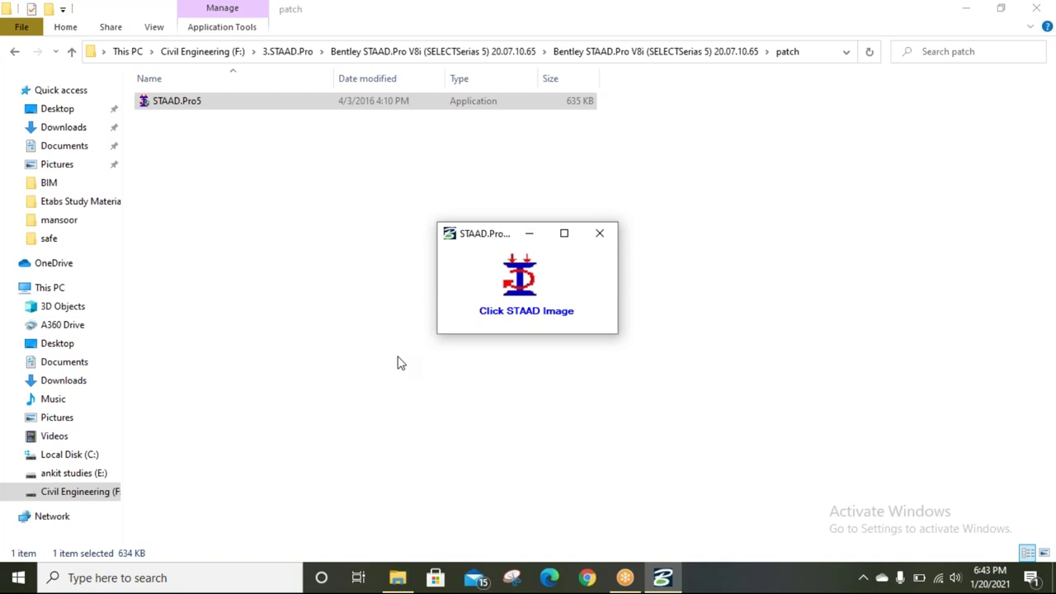
# Apply the STAAD activation, accept its confirmation, and close File Explorer
pyautogui.click(519, 287)
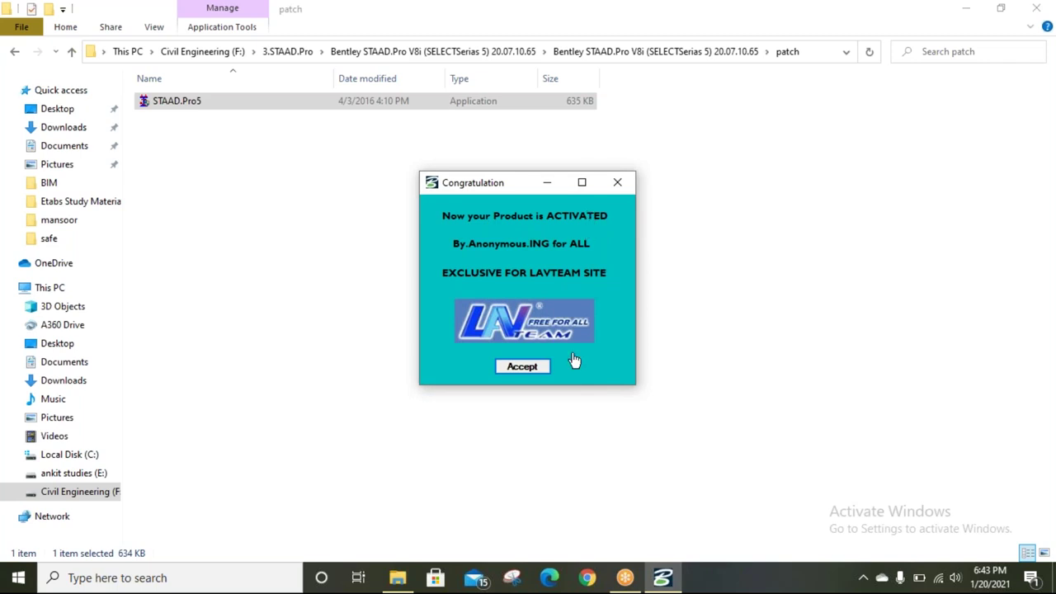
pyautogui.click(523, 368)
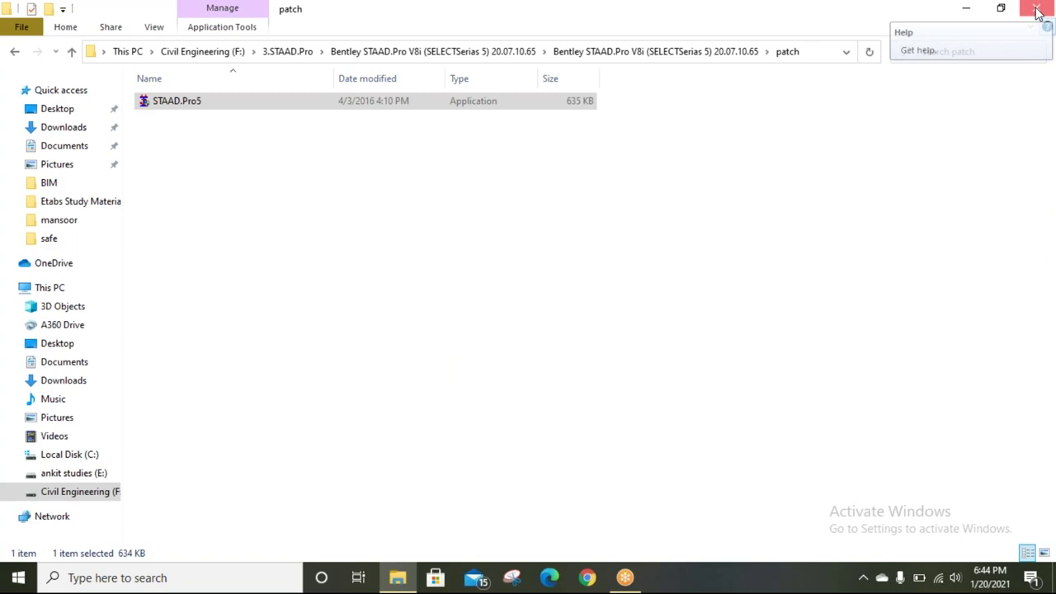
pyautogui.click(1038, 9)
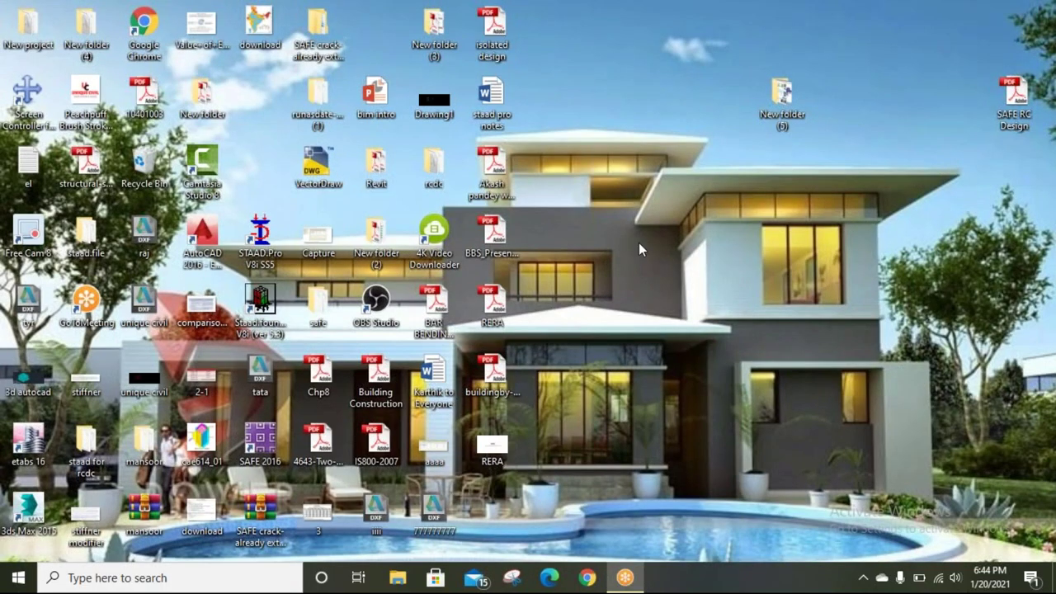
# Refresh the desktop four times, then launch STAAD.Pro V8i from its desktop shortcut
pyautogui.rightClick(608, 210)
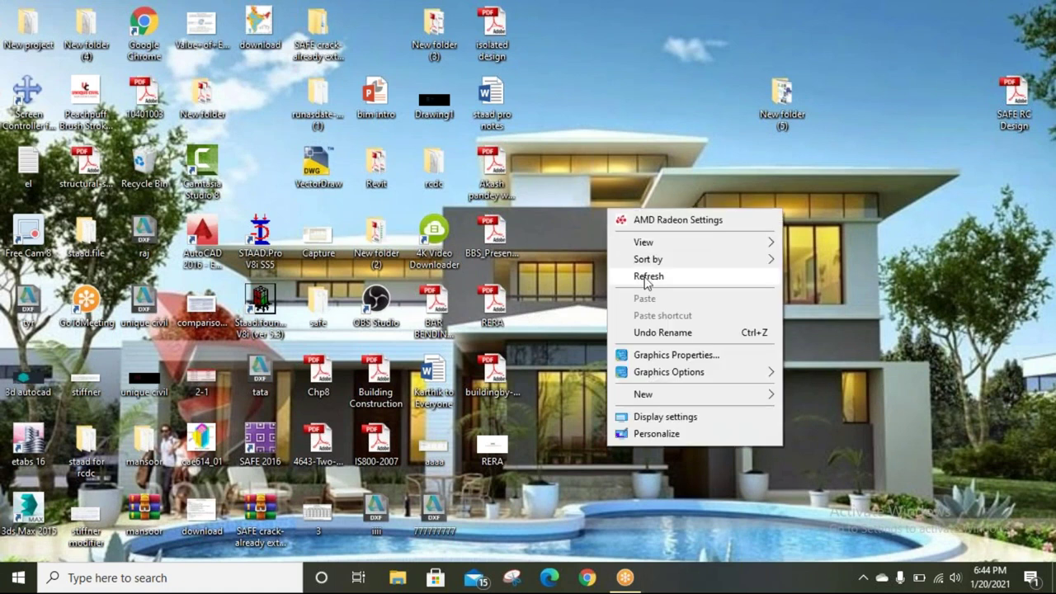
pyautogui.click(648, 278)
pyautogui.rightClick(614, 195)
pyautogui.click(640, 266)
pyautogui.rightClick(625, 230)
pyautogui.click(649, 298)
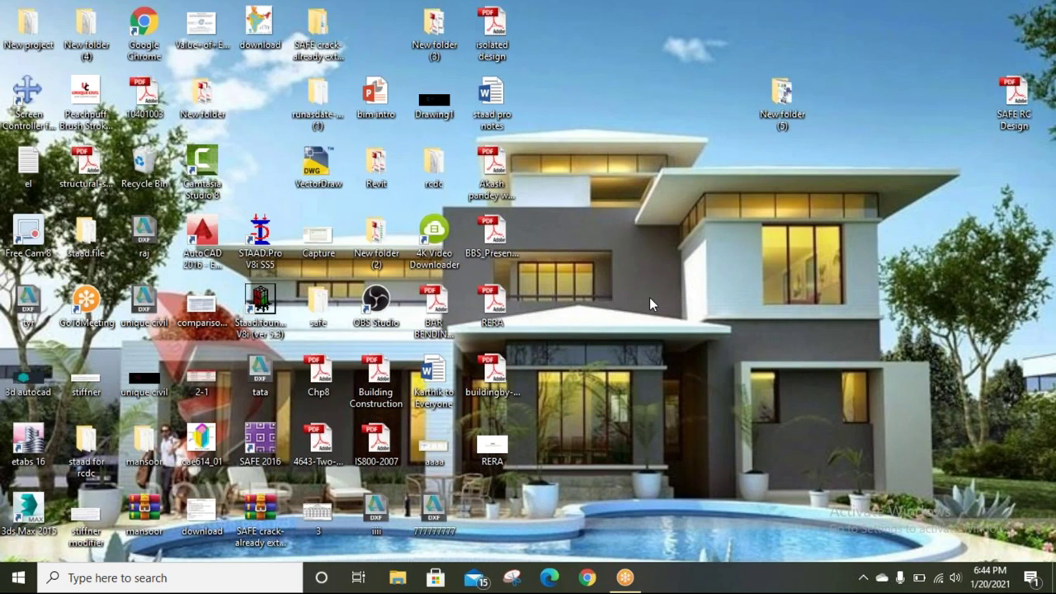
pyautogui.rightClick(559, 196)
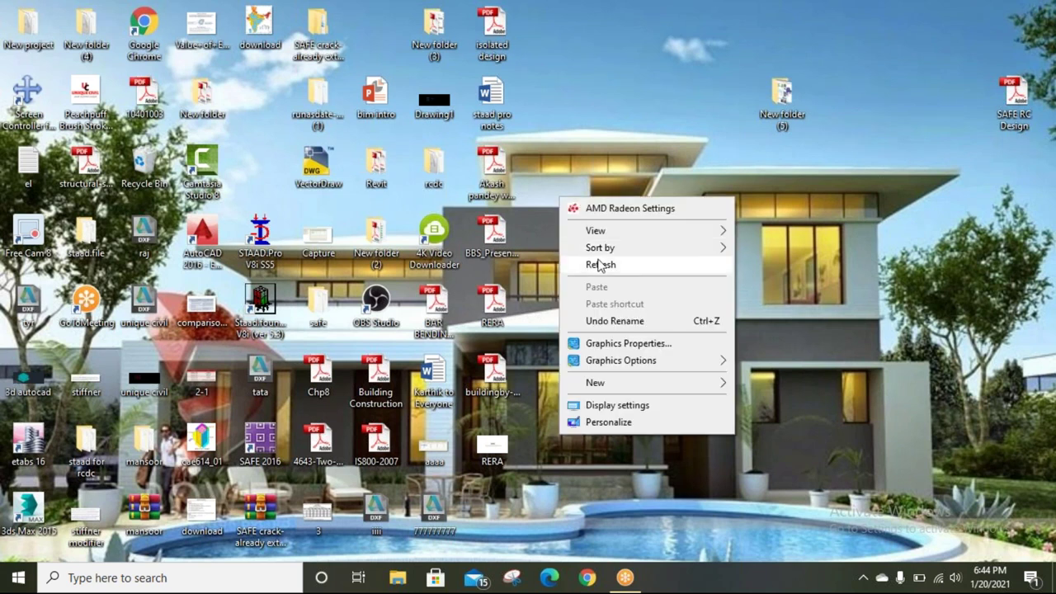
pyautogui.click(600, 264)
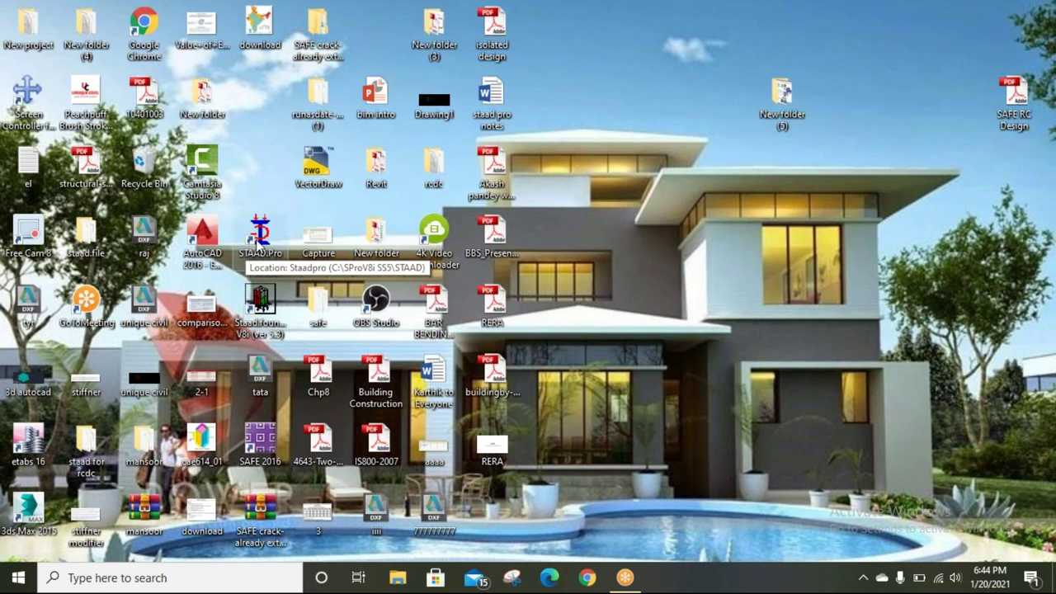
pyautogui.click(252, 244)
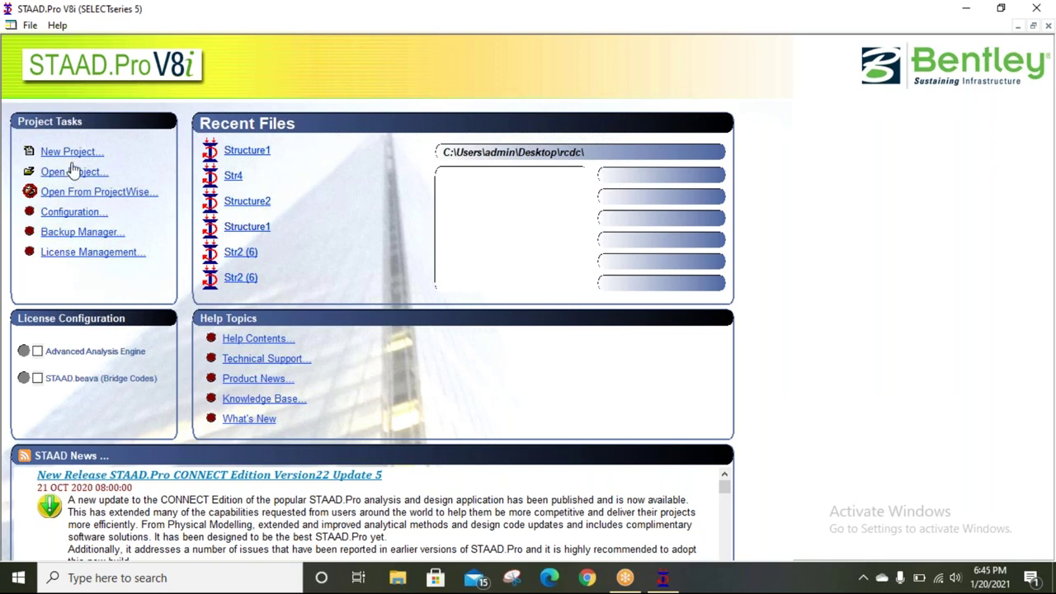
pyautogui.click(72, 154)
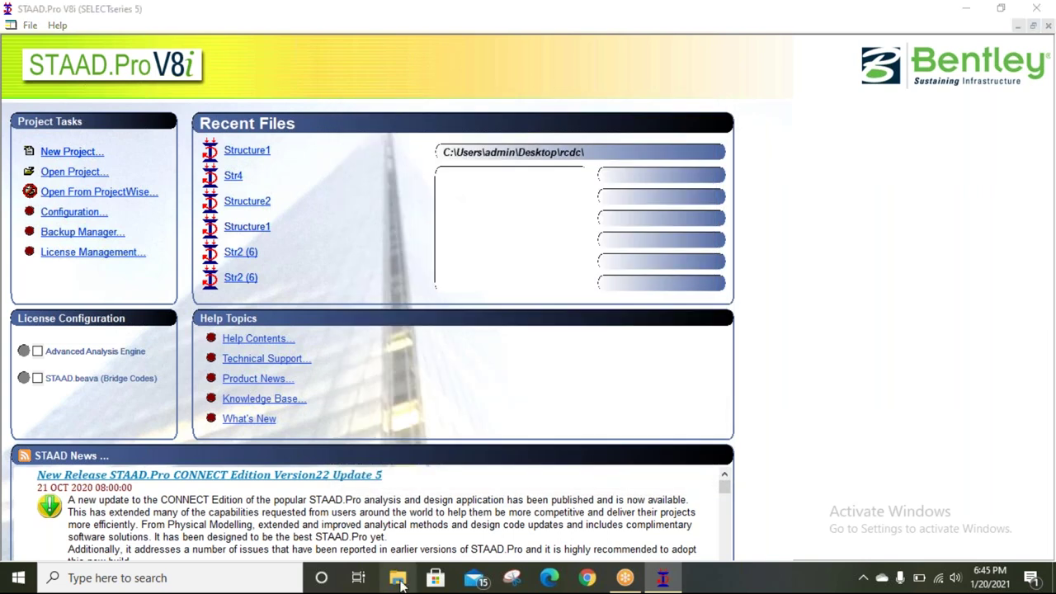
# Open File Explorer and go to the Civil Engineering (F:) drive under This PC
pyautogui.click(397, 577)
pyautogui.click(49, 287)
pyautogui.doubleClick(605, 230)
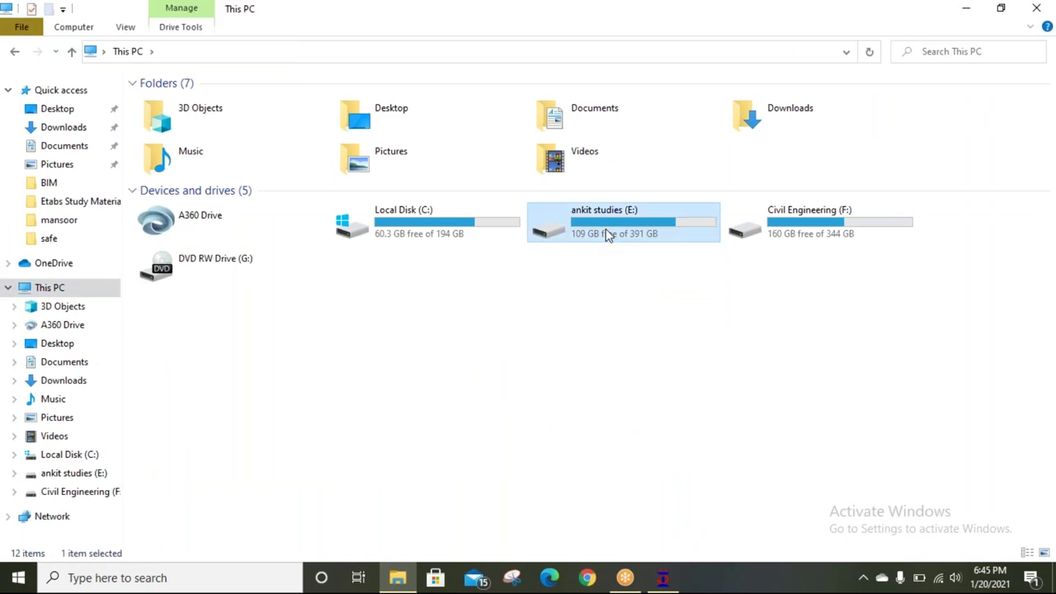
pyautogui.click(125, 51)
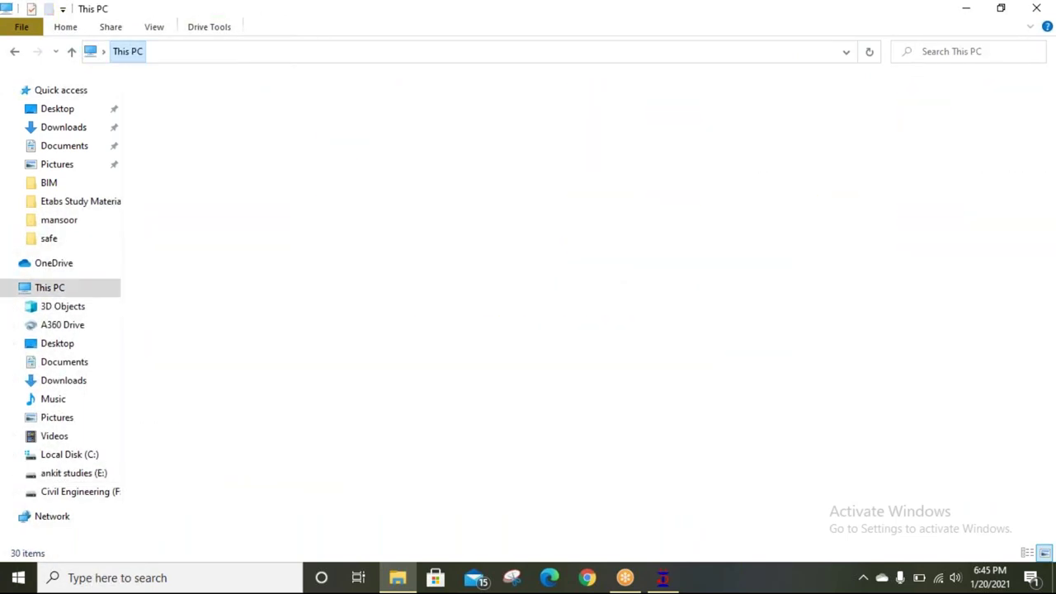
pyautogui.doubleClick(740, 231)
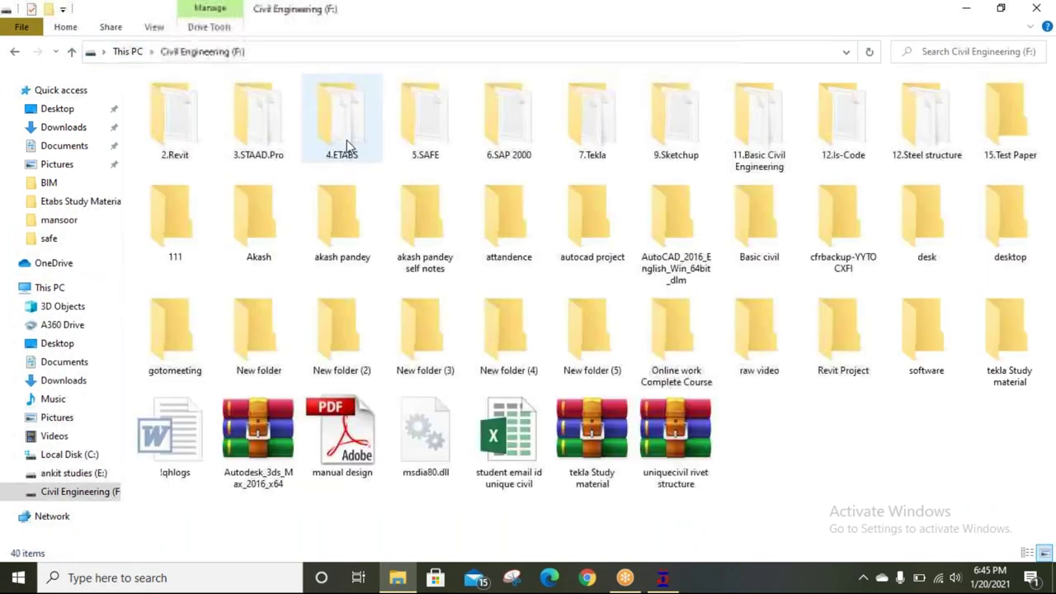
# Browse 3.STAAD.Pro > Bentley STAAD.Pro V8i > Bentley STAAD.Pro V8i down to the patch folder
pyautogui.doubleClick(266, 138)
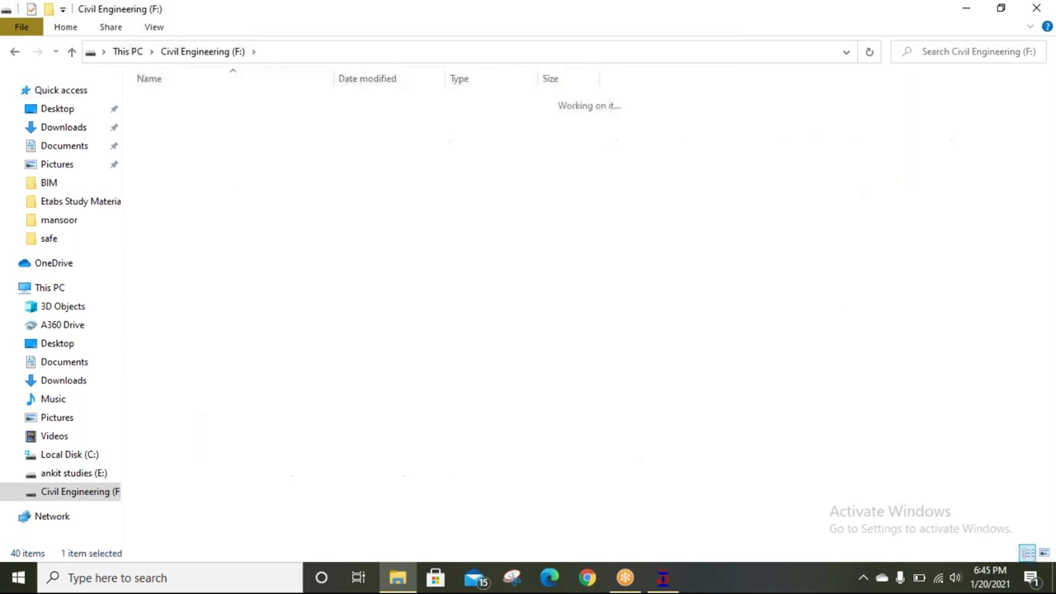
pyautogui.click(267, 103)
pyautogui.doubleClick(268, 103)
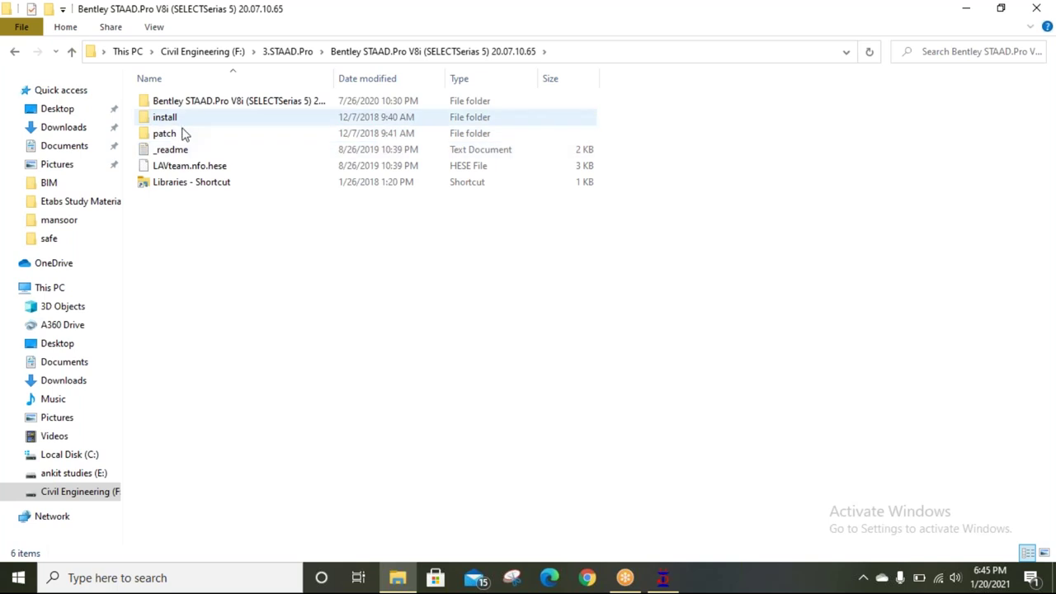
pyautogui.moveTo(224, 245); pyautogui.dragTo(201, 121)
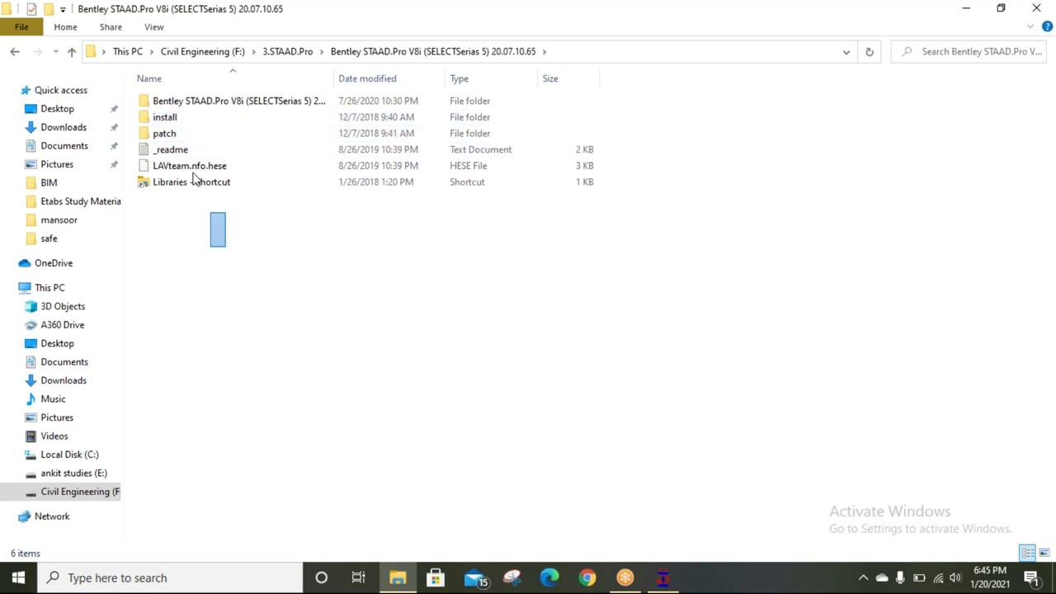
pyautogui.click(224, 279)
pyautogui.moveTo(218, 104)
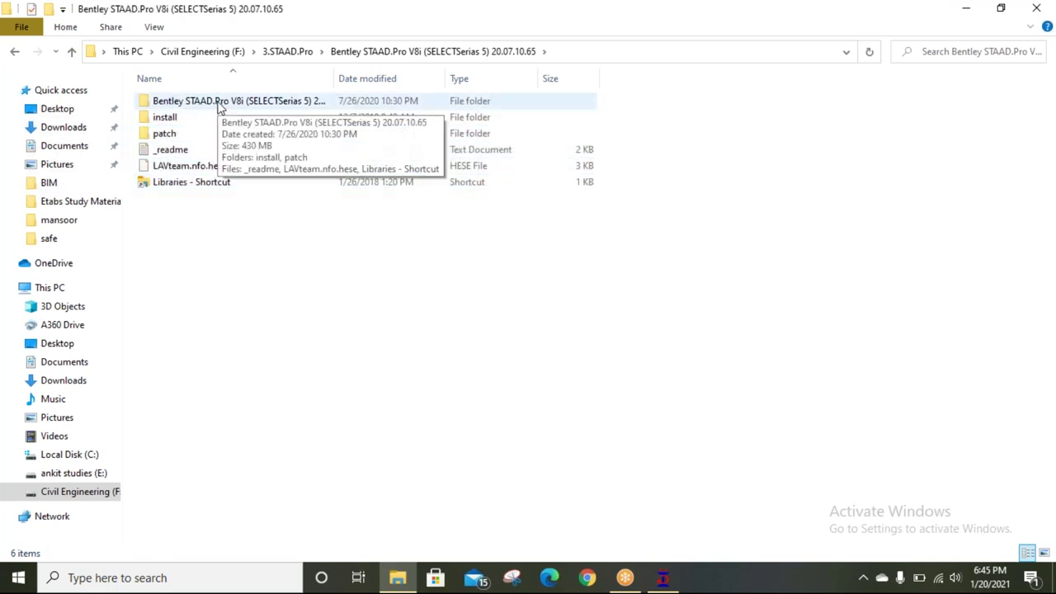
pyautogui.doubleClick(219, 105)
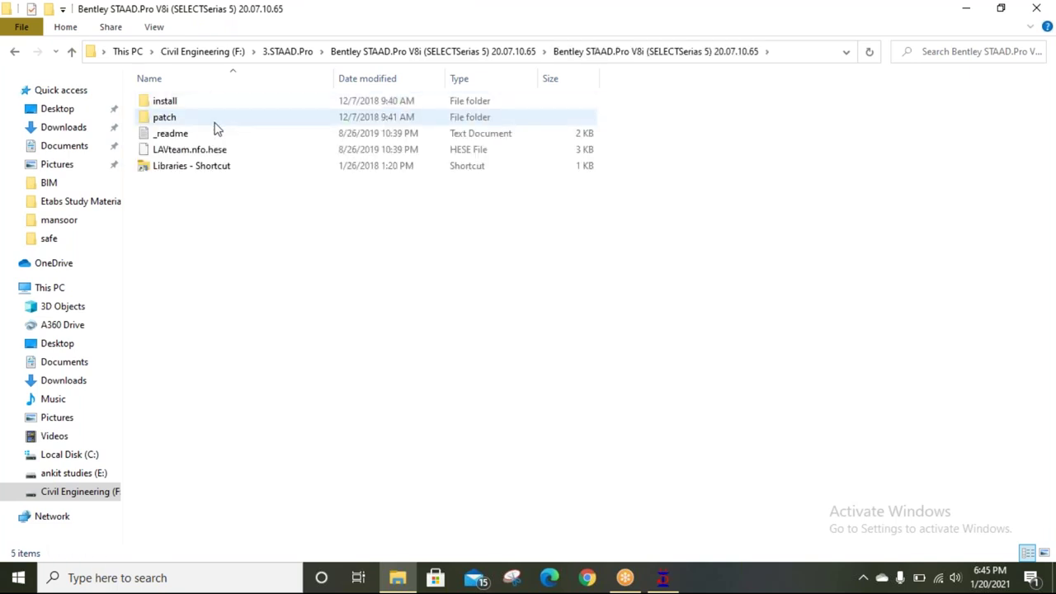
pyautogui.click(221, 125)
pyautogui.doubleClick(222, 126)
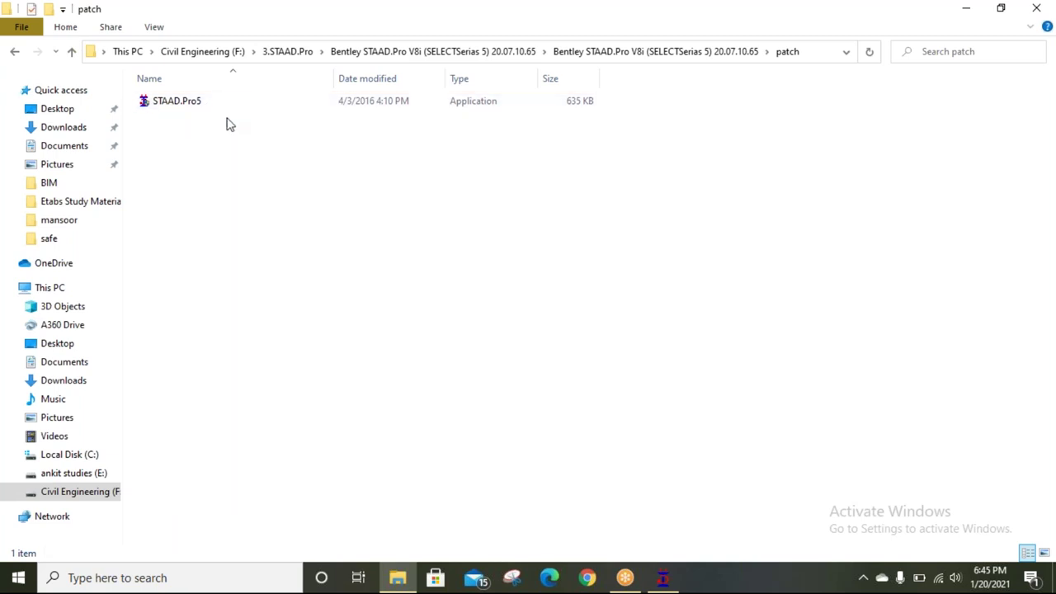
# Go back up from the patch folder, close File Explorer and start a new STAAD.Pro project
pyautogui.click(636, 53)
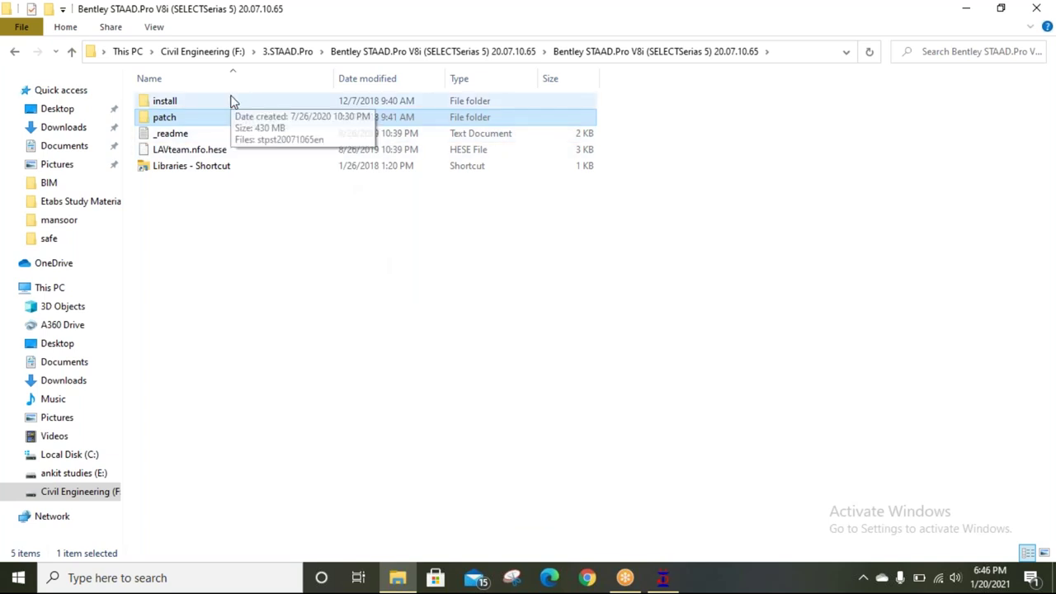
pyautogui.click(1037, 10)
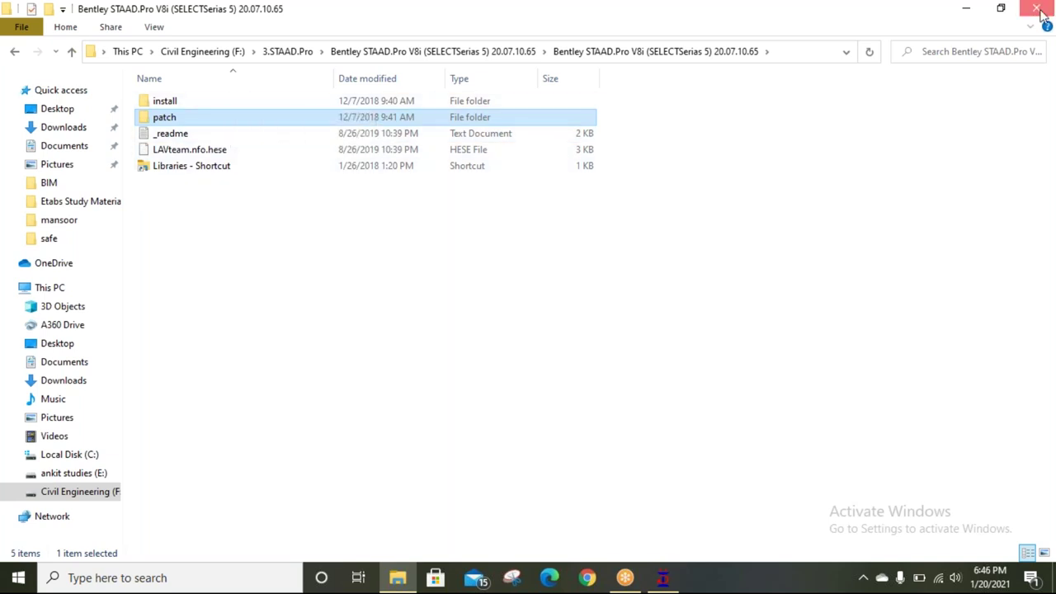
pyautogui.click(56, 153)
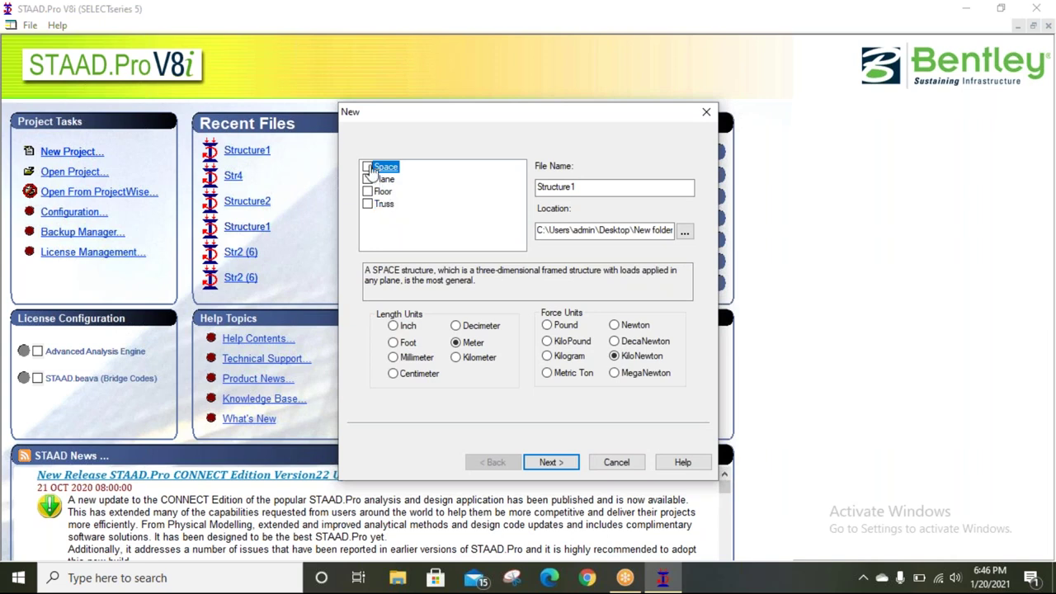
# Set up a Space structure named '3rd project' with Meter and KiloNewton units
pyautogui.click(899, 227)
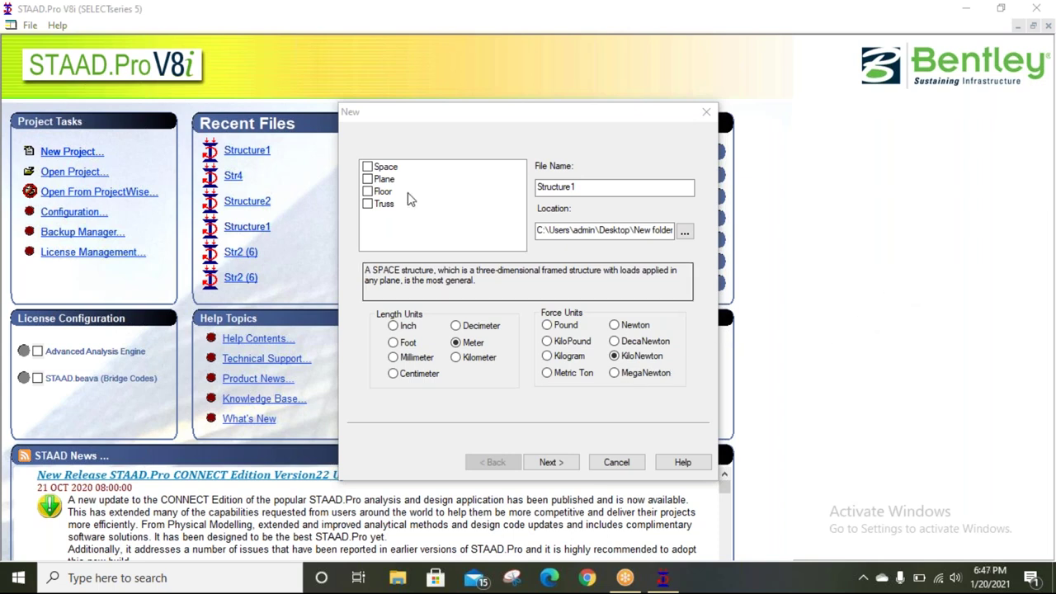
pyautogui.click(367, 167)
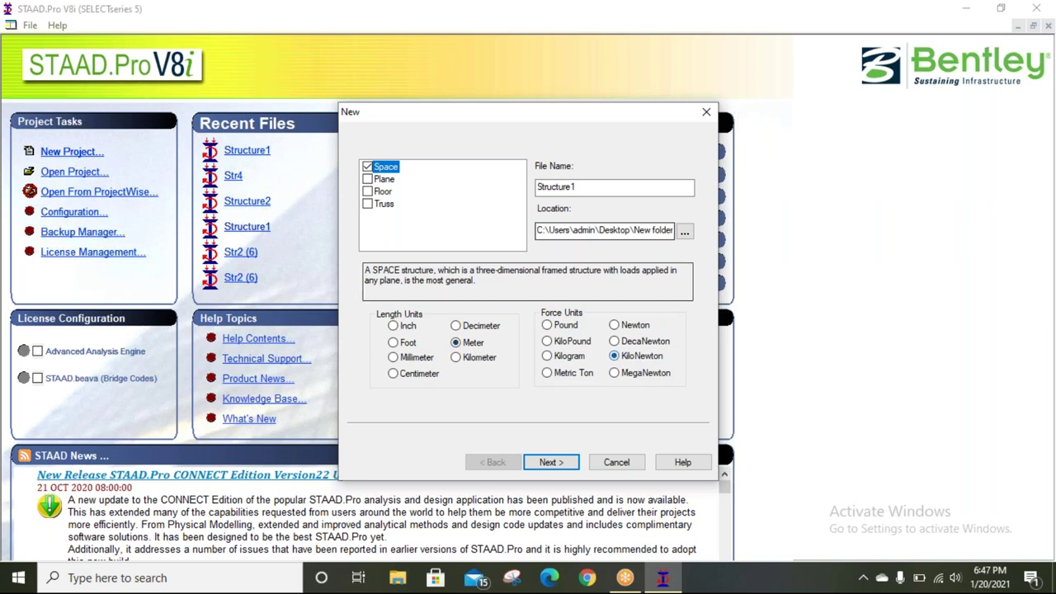
pyautogui.doubleClick(586, 191)
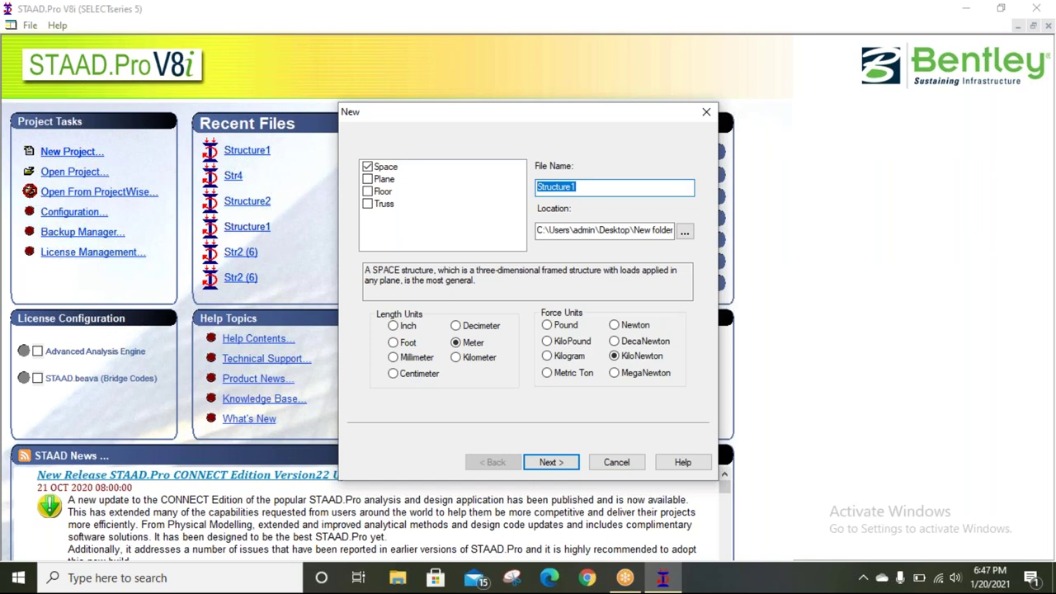
pyautogui.write('3rd ')
pyautogui.write('p')
pyautogui.write('roject')
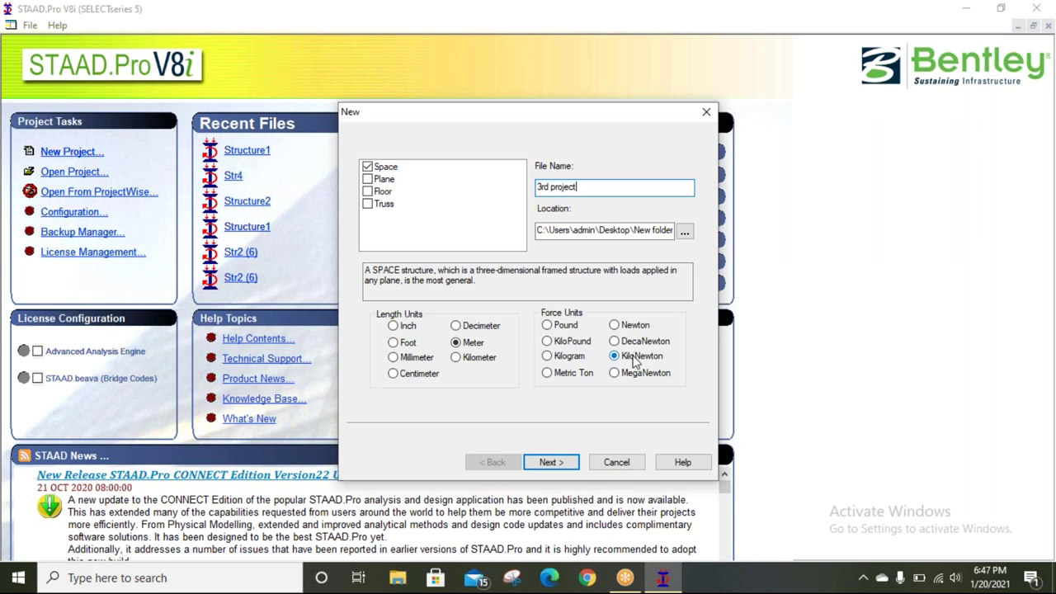
pyautogui.click(551, 462)
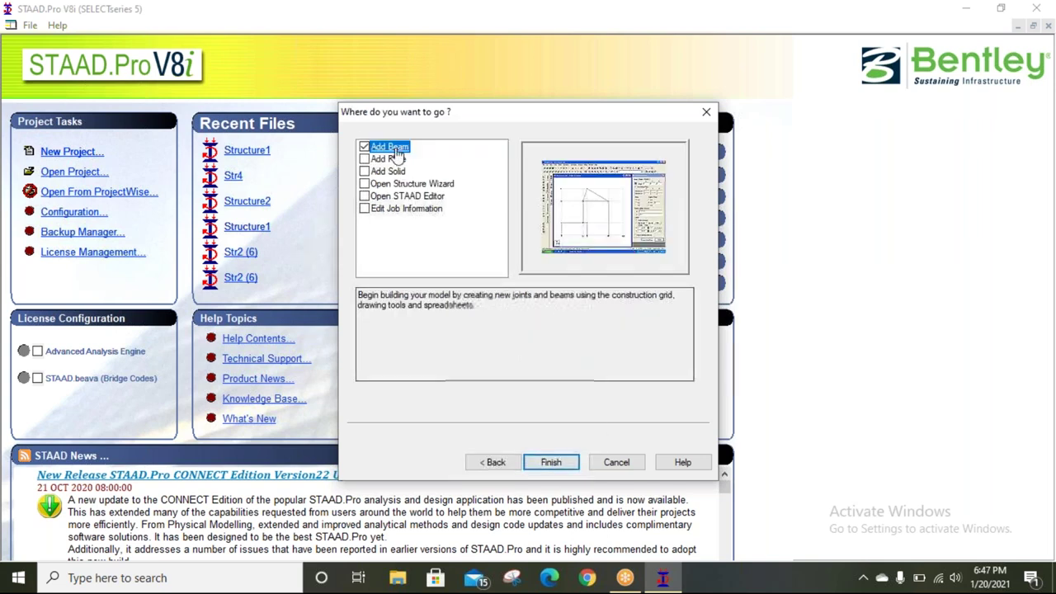
# Snap beams from (0,0) to (0,3) to (4,3) to (4,0) to form the portal frame
pyautogui.click(551, 462)
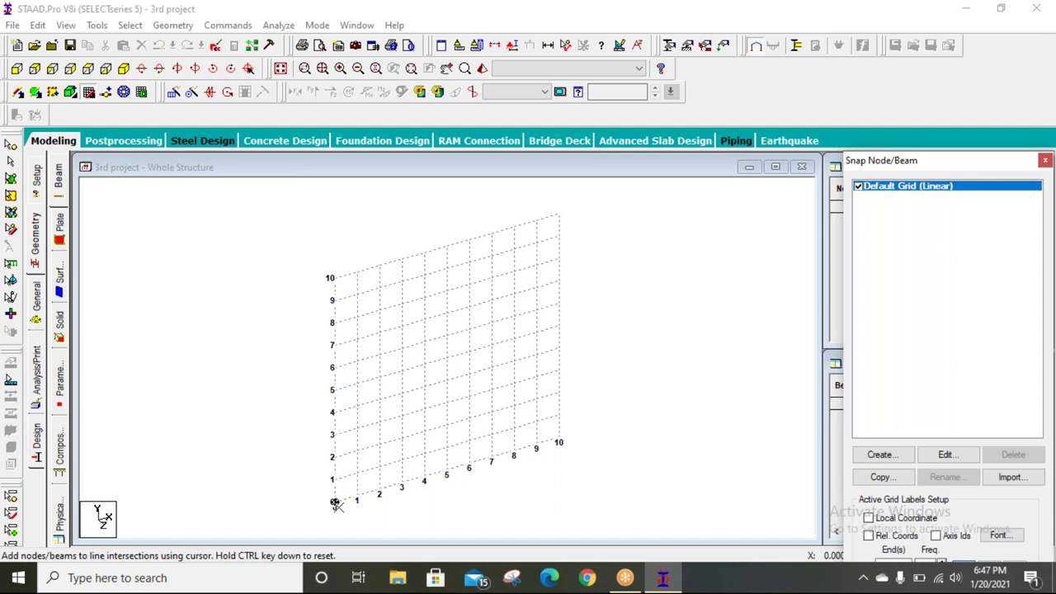
pyautogui.click(334, 502)
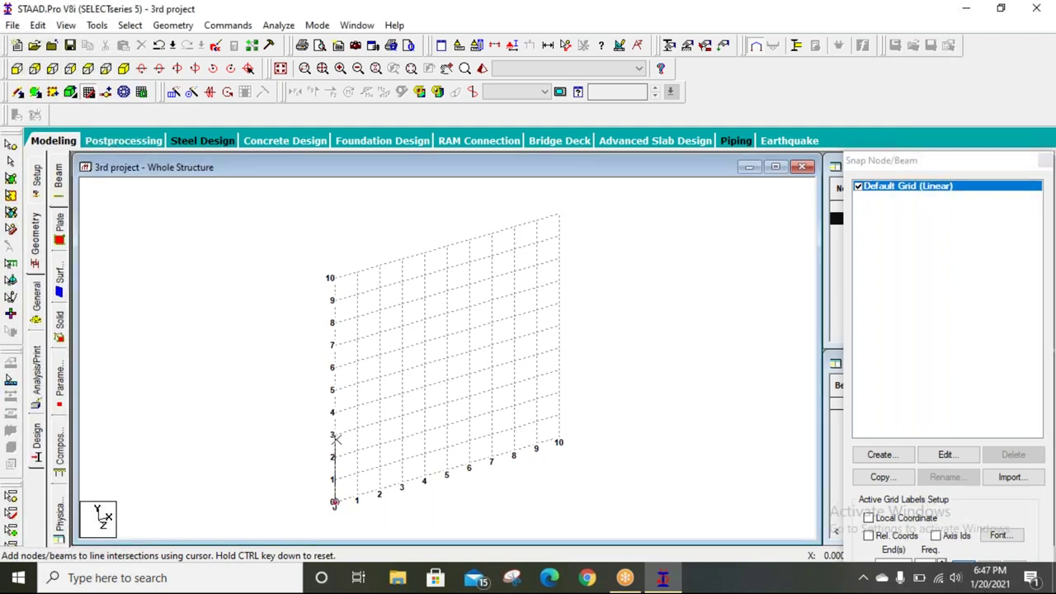
pyautogui.click(334, 436)
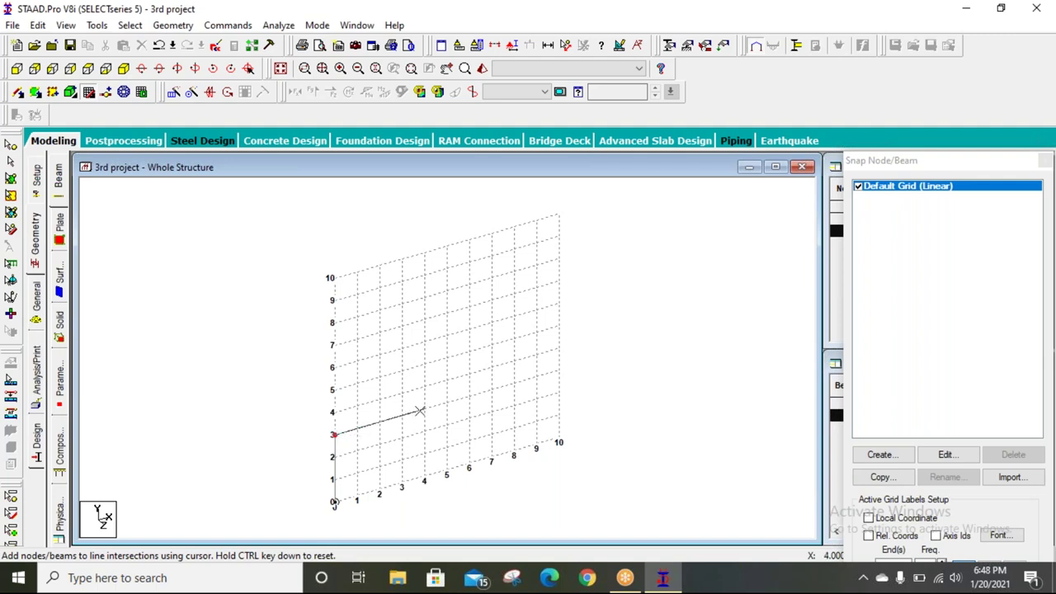
pyautogui.click(422, 410)
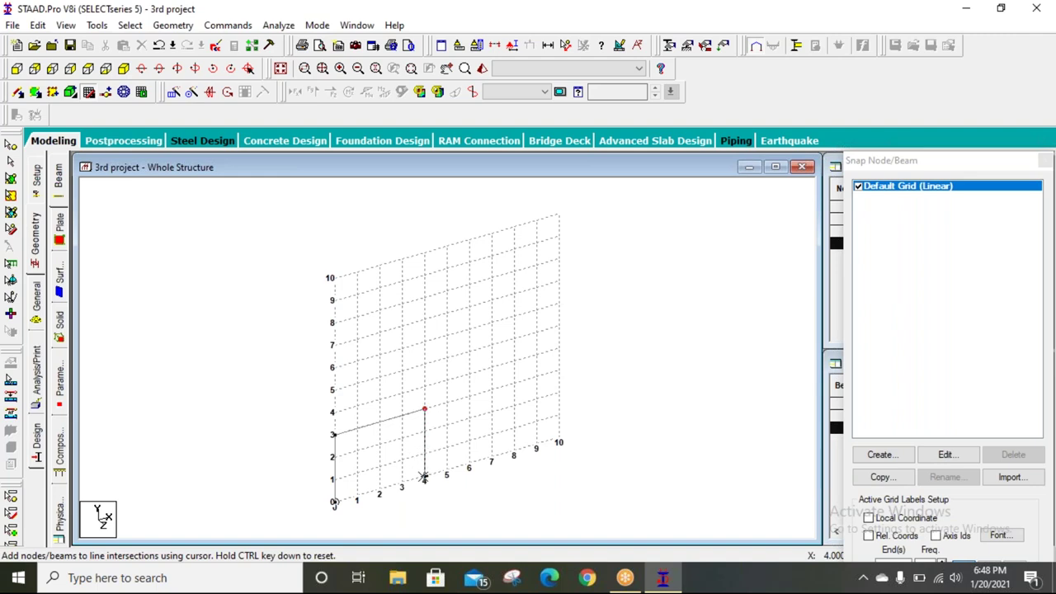
pyautogui.click(423, 478)
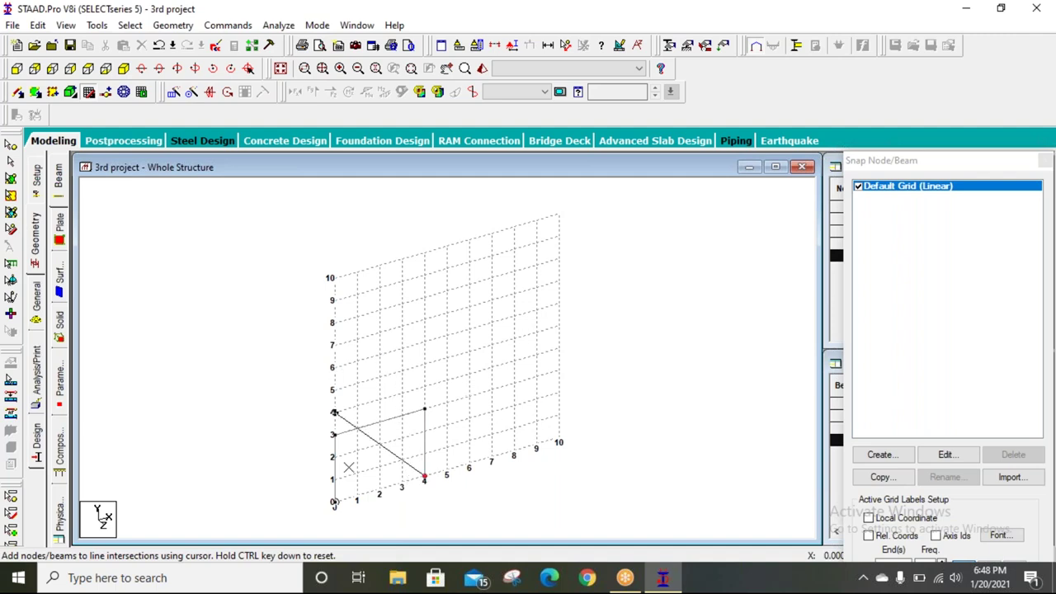
pyautogui.click(88, 92)
pyautogui.press('Right')
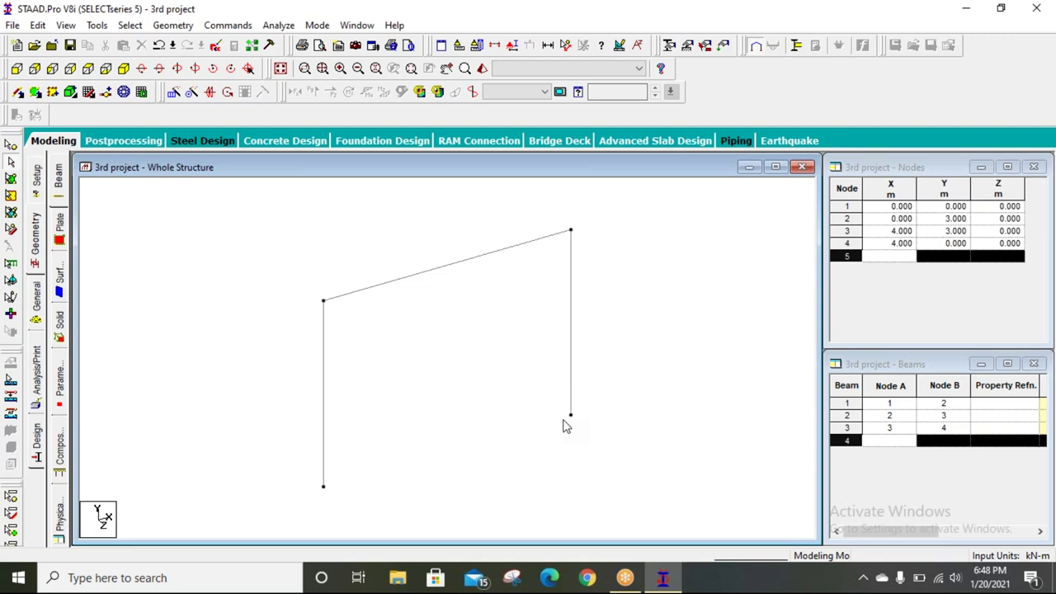
# Zoom out and window-select the frame's two columns and top beam
pyautogui.scroll(-2, 513, 397)
pyautogui.moveTo(608, 214); pyautogui.dragTo(219, 500)
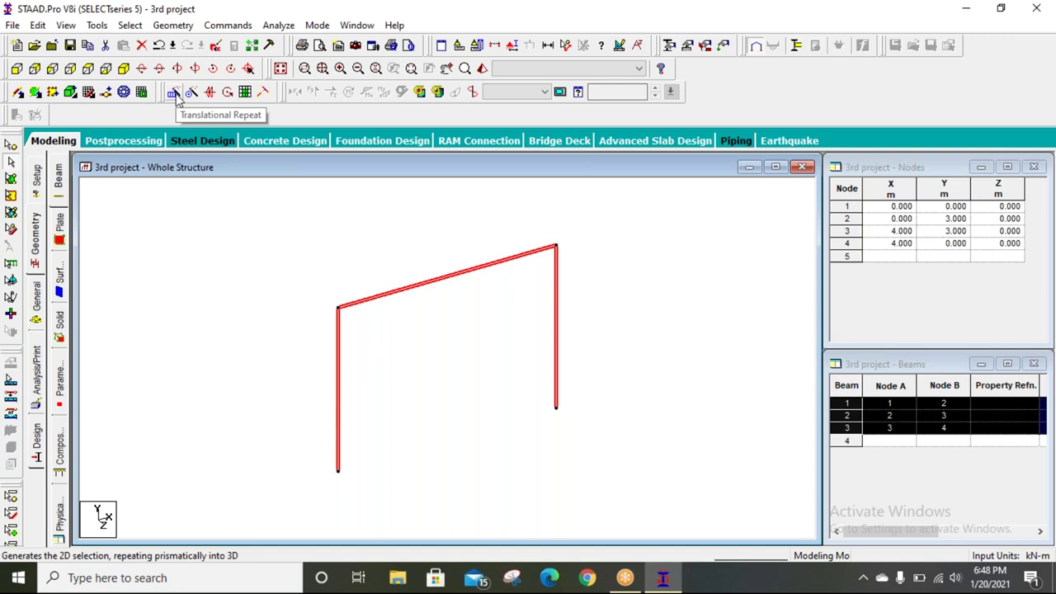
# Translational-repeat the selected frame along global Z with a 3.5 m step spacing
pyautogui.click(173, 92)
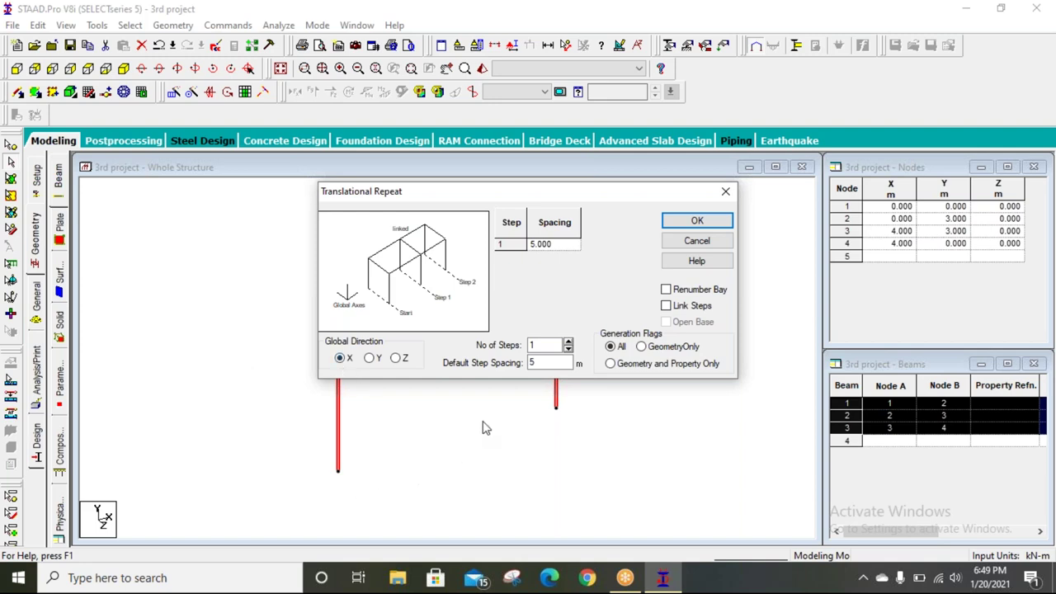
pyautogui.moveTo(422, 190); pyautogui.dragTo(189, 76)
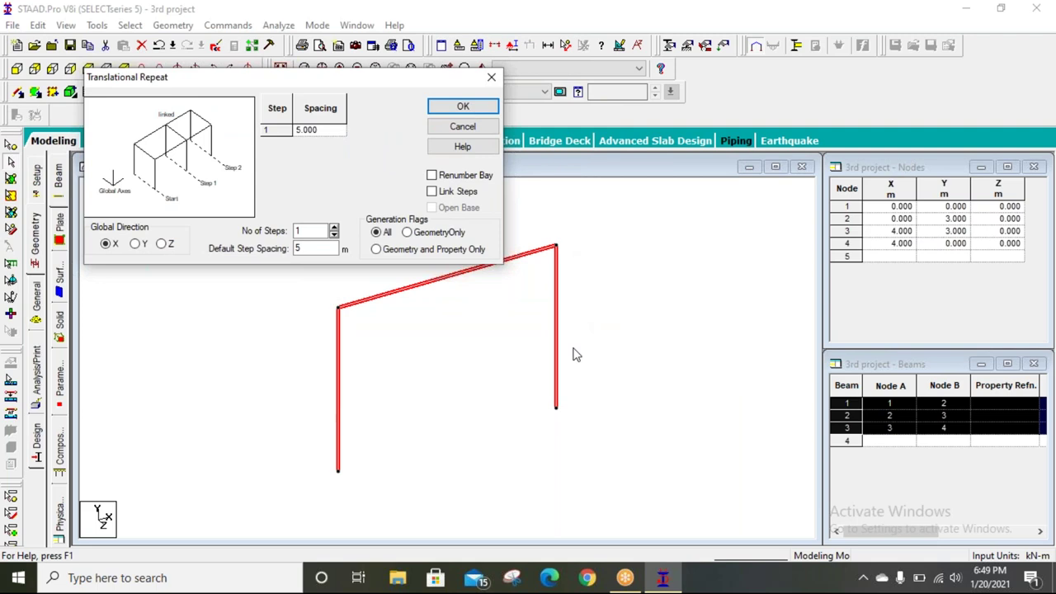
pyautogui.click(163, 244)
pyautogui.doubleClick(301, 248)
pyautogui.write('3.5')
pyautogui.click(457, 107)
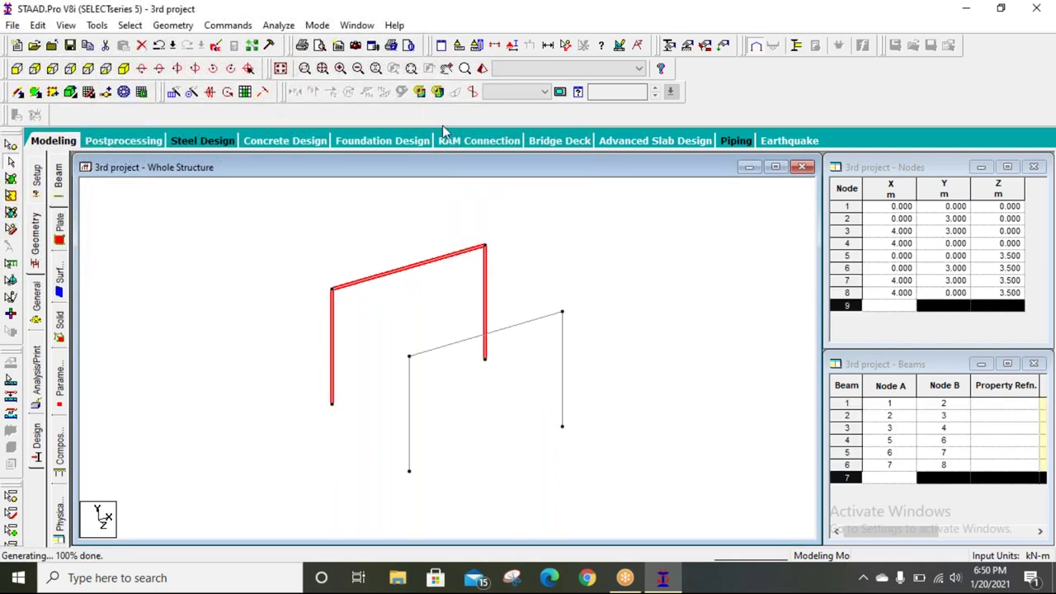
# Connect the two frames' top corners with two beams, then undo back to one frame
pyautogui.click(563, 243)
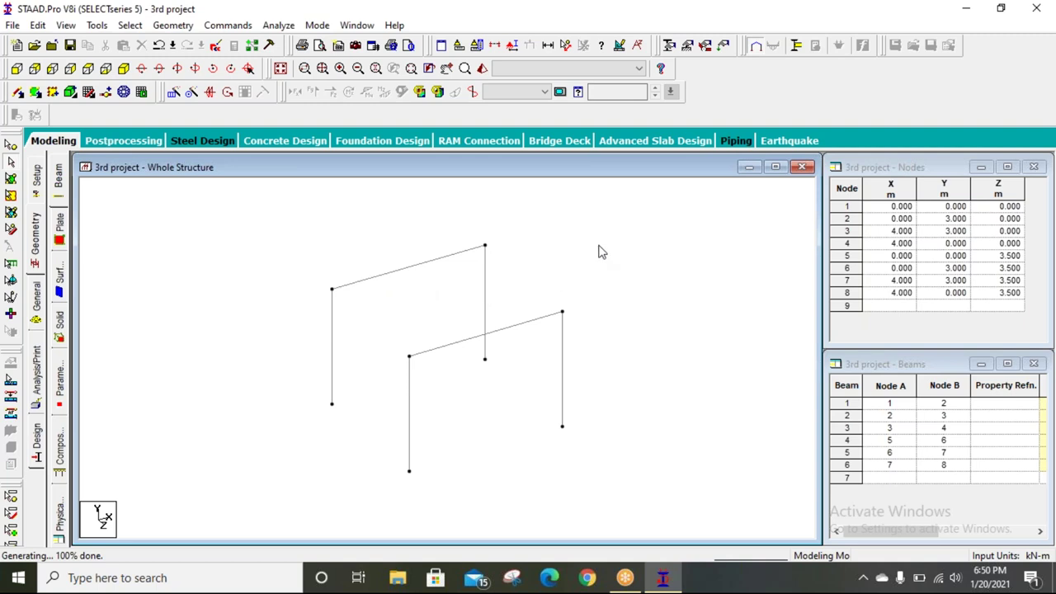
pyautogui.click(18, 93)
pyautogui.moveTo(331, 289); pyautogui.dragTo(409, 356)
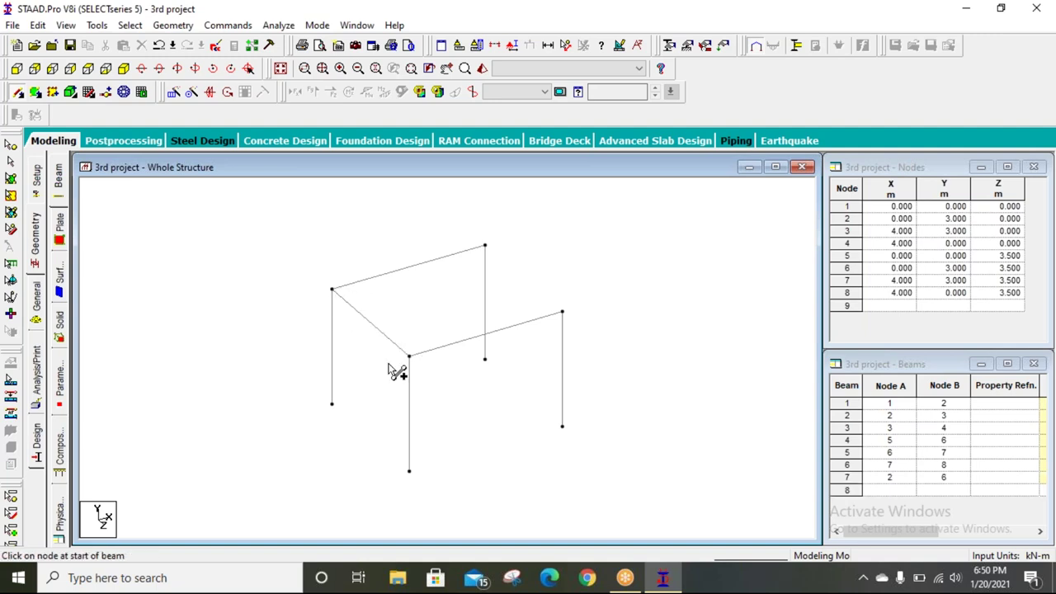
pyautogui.moveTo(484, 245); pyautogui.dragTo(562, 312)
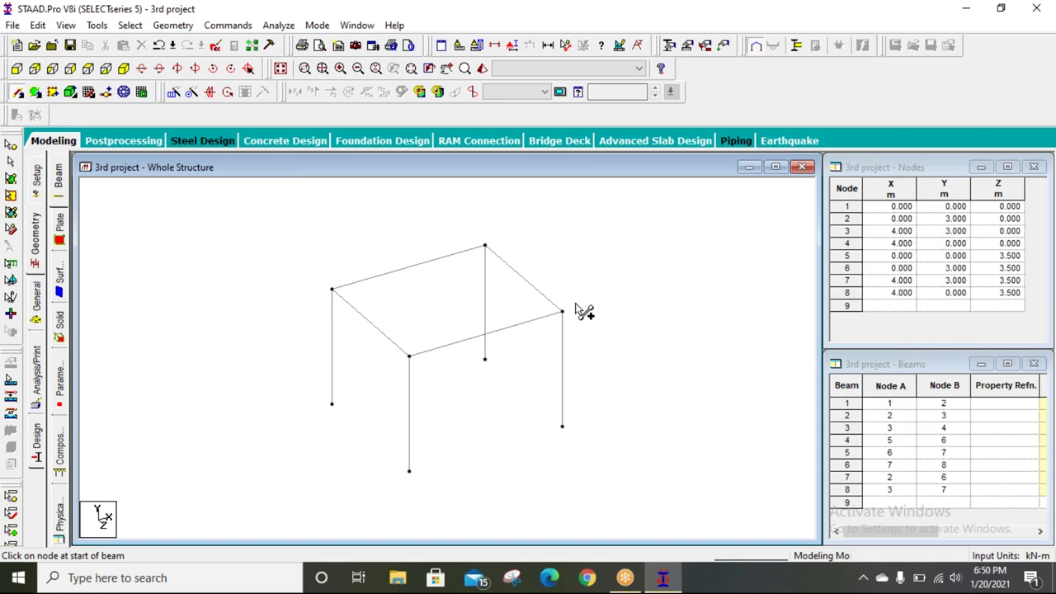
pyautogui.hotkey('ctrl', 'z')
pyautogui.hotkey('ctrl', 'z')
pyautogui.hotkey('ctrl', 'z')
pyautogui.hotkey('ctrl', 'z')
pyautogui.hotkey('ctrl', 'z')
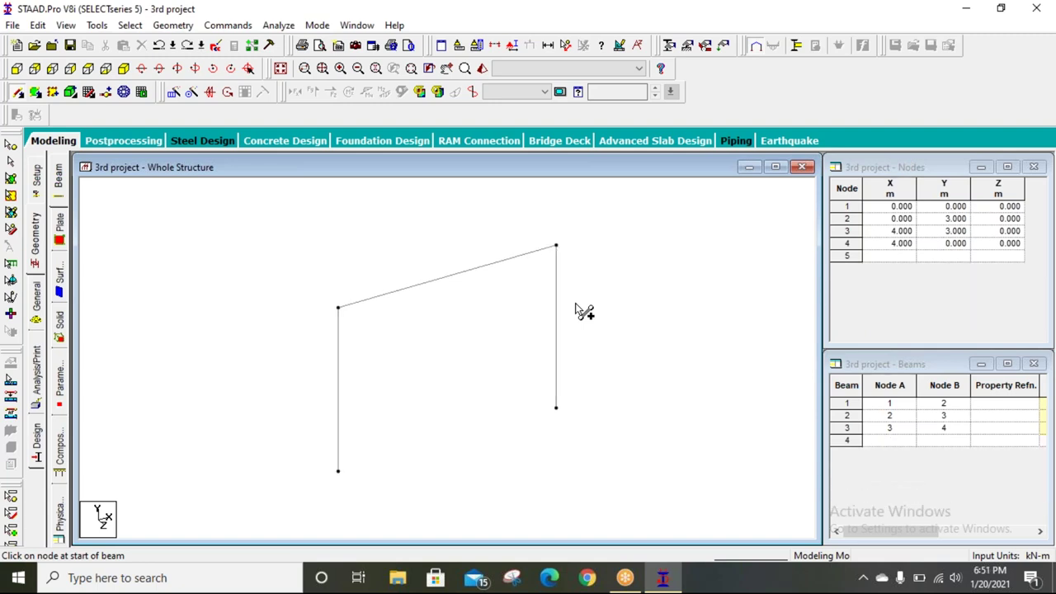
# Stop adding beams and window-select all three beams of the portal frame
pyautogui.click(11, 162)
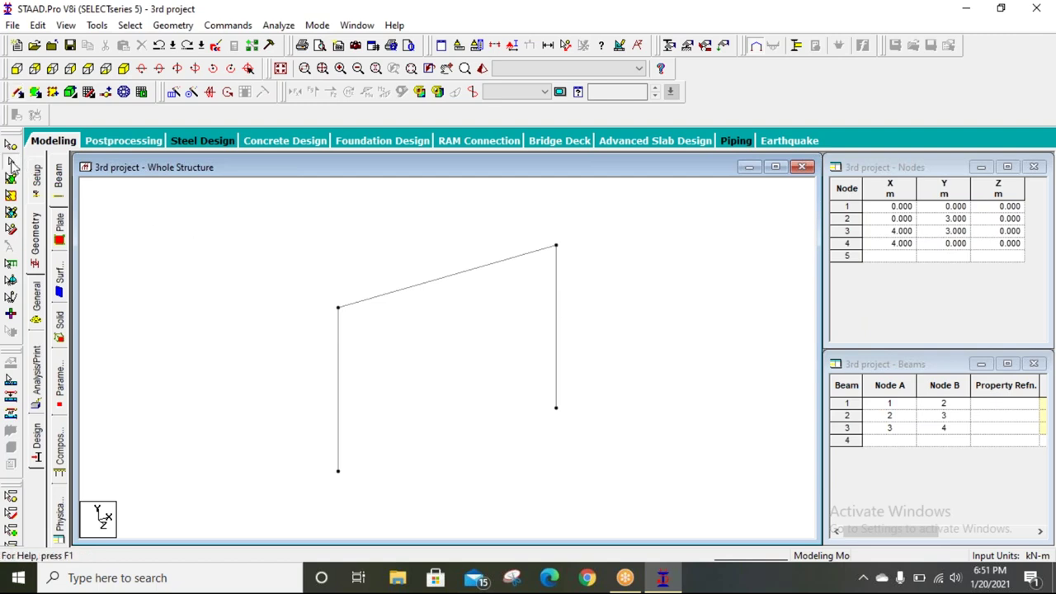
pyautogui.scroll(-2, 330, 302)
pyautogui.moveTo(579, 219); pyautogui.dragTo(244, 520)
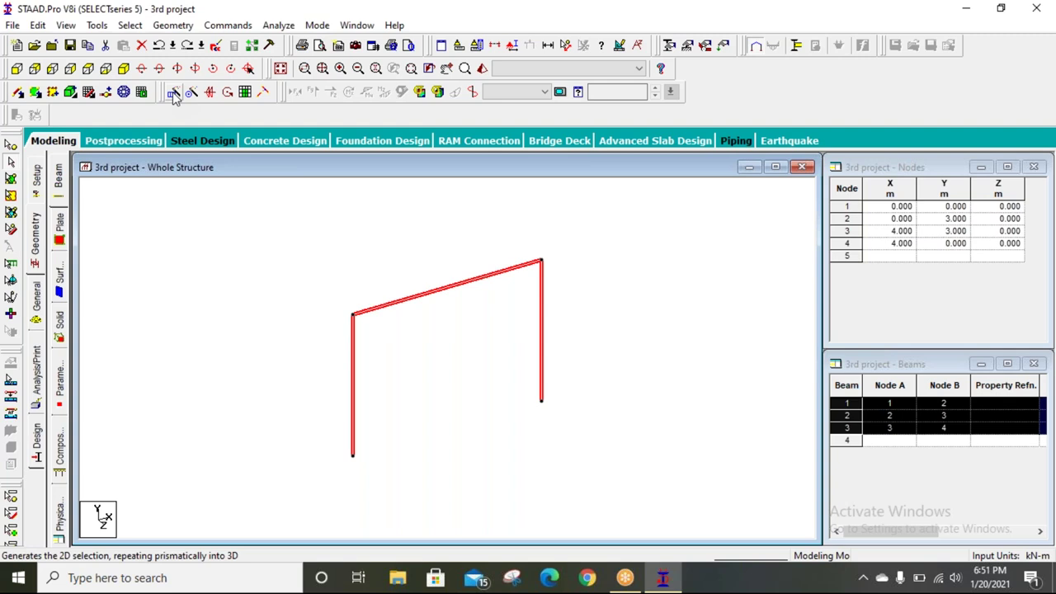
# Repeat the frame along Z at 4 m spacing with Link Steps and Open Base checked
pyautogui.click(172, 91)
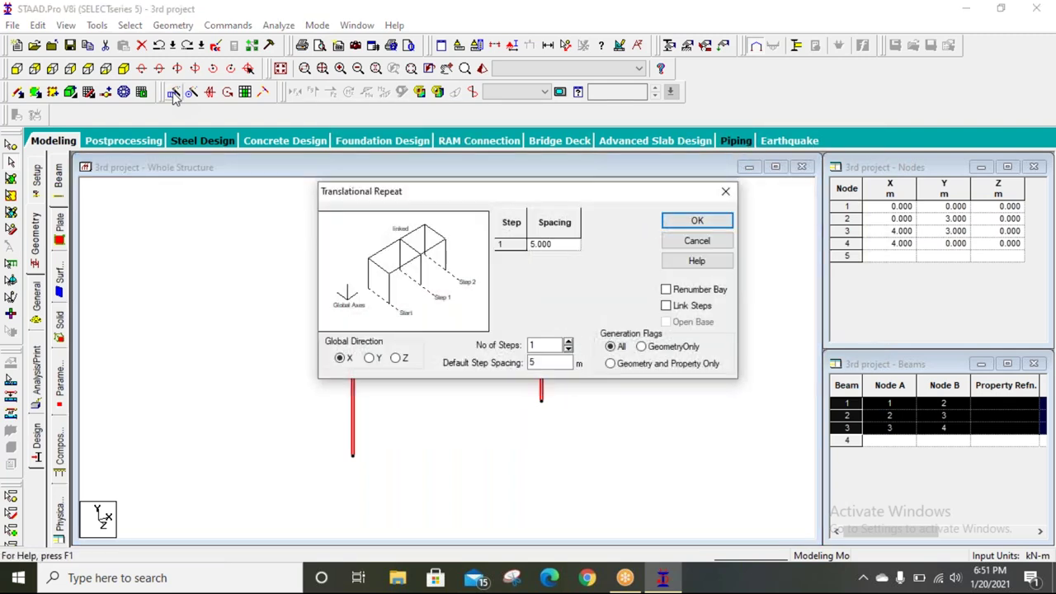
pyautogui.click(396, 359)
pyautogui.moveTo(538, 363); pyautogui.dragTo(517, 369)
pyautogui.write('4')
pyautogui.click(547, 345)
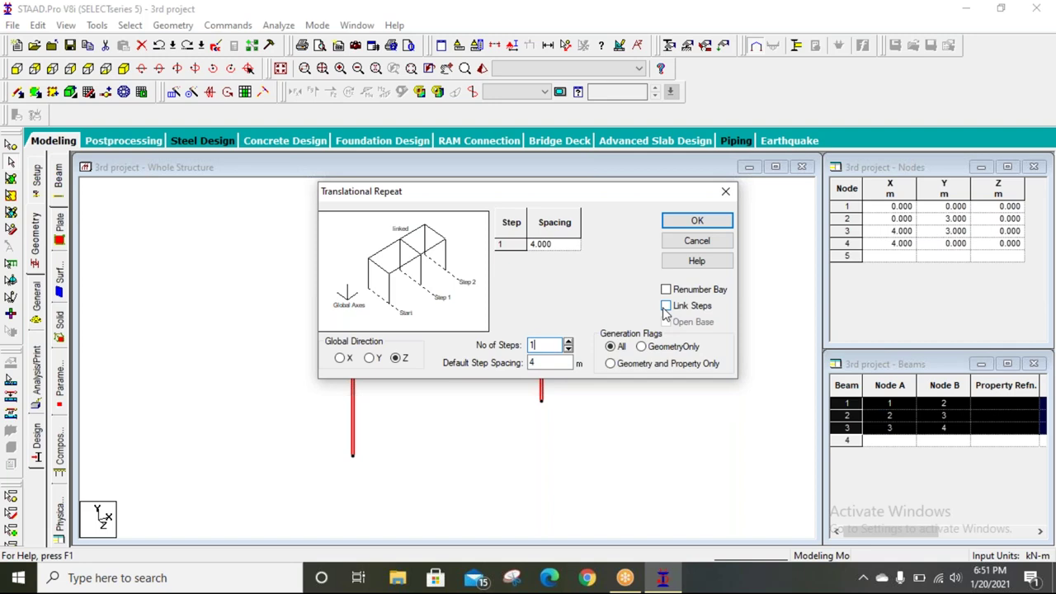
pyautogui.click(665, 311)
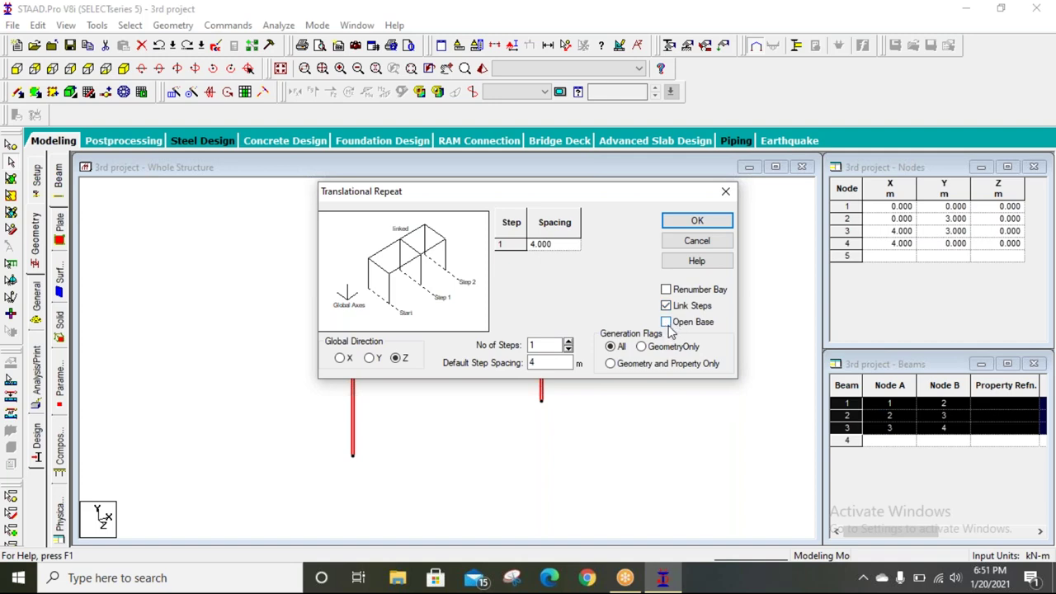
pyautogui.moveTo(508, 187); pyautogui.dragTo(392, 87)
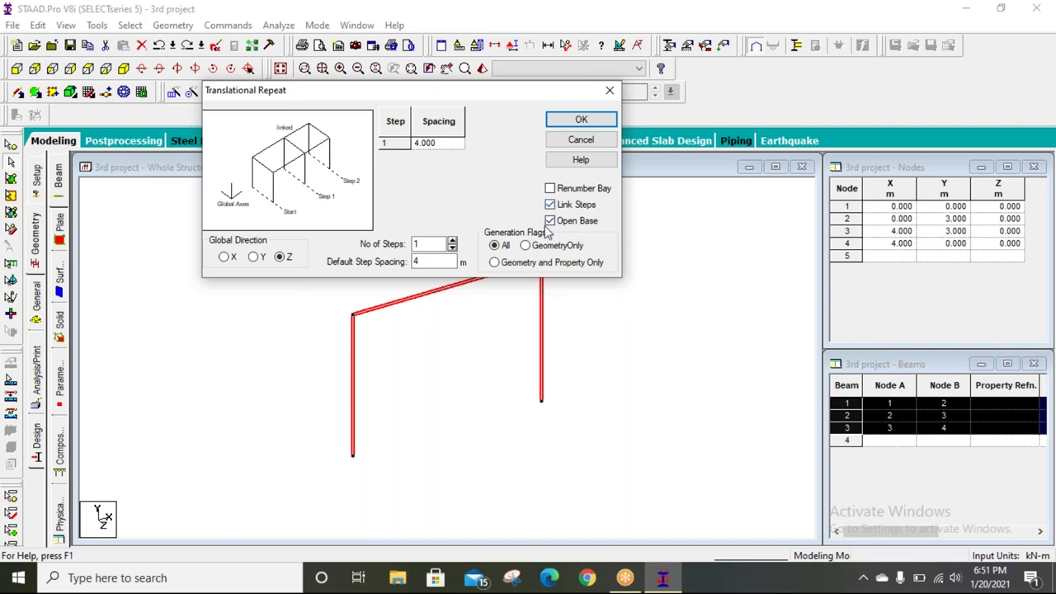
pyautogui.click(550, 221)
pyautogui.click(567, 123)
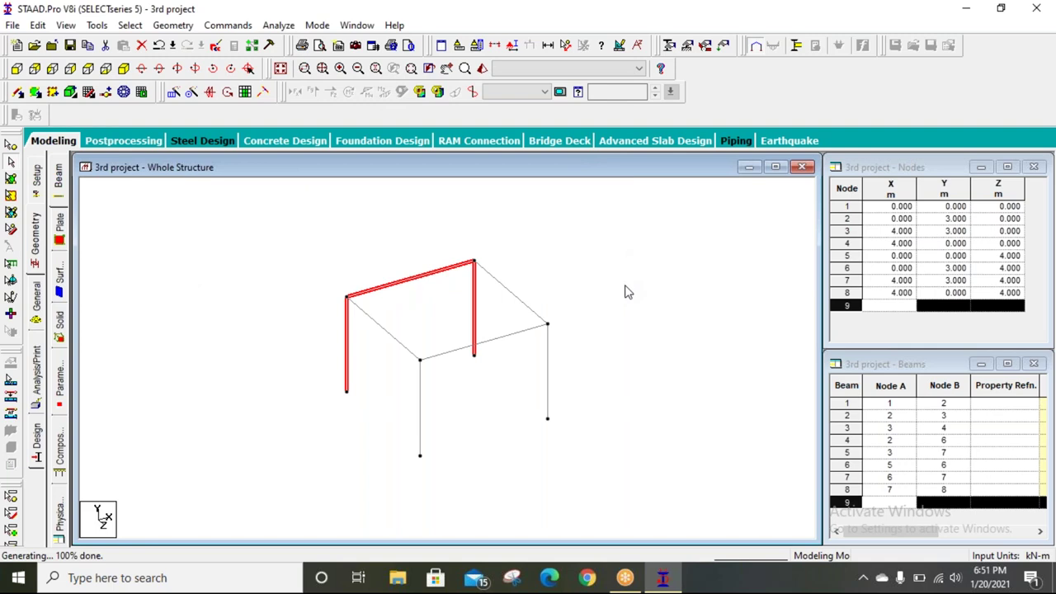
# Deselect the beams and open the Properties – Whole Structure dialog from the General tab
pyautogui.click(626, 291)
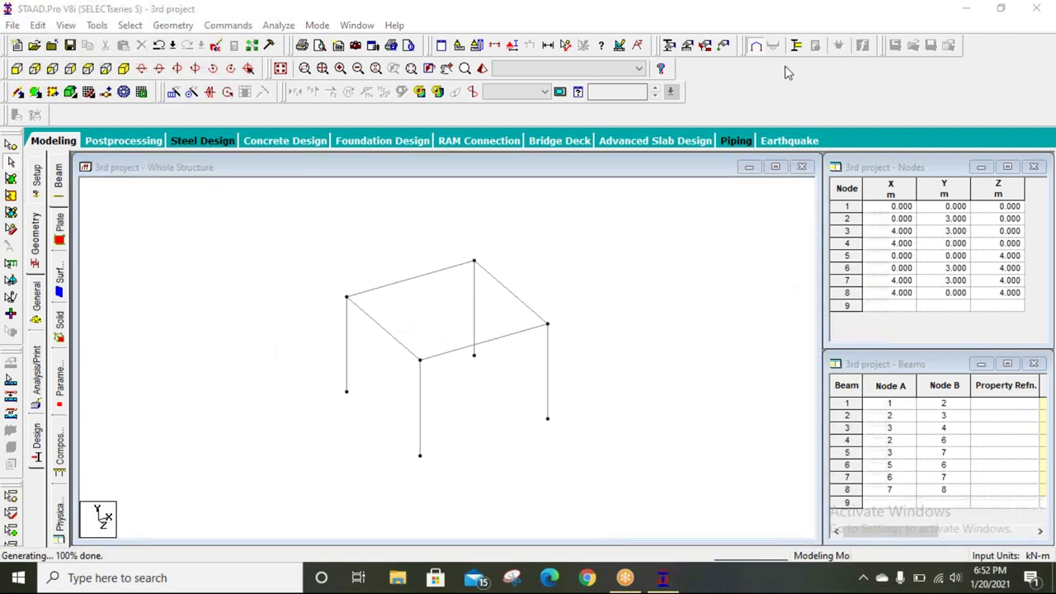
pyautogui.scroll(1, 297, 273)
pyautogui.scroll(2, 316, 238)
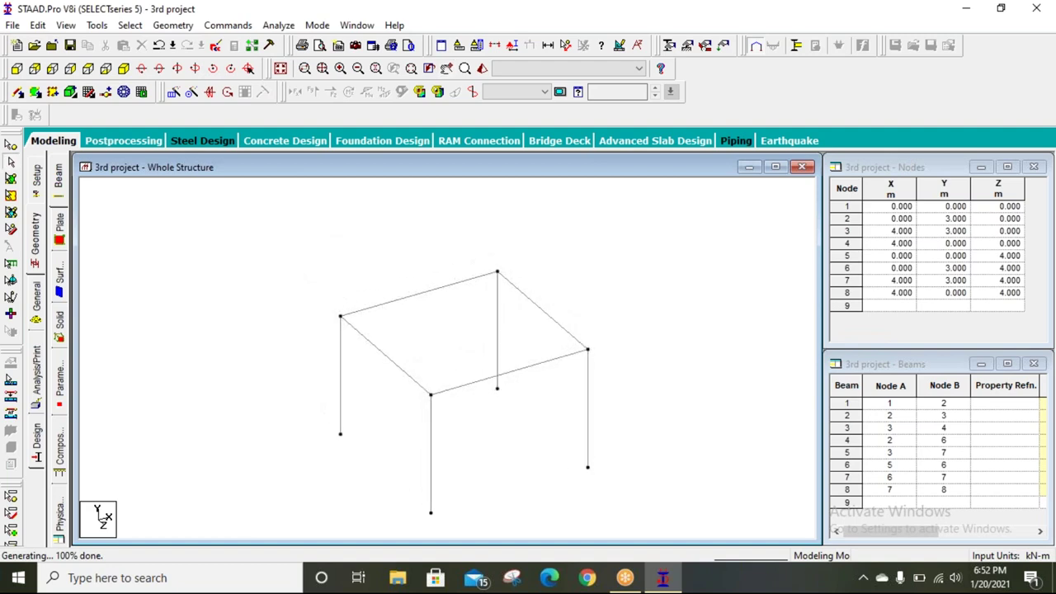
pyautogui.click(35, 316)
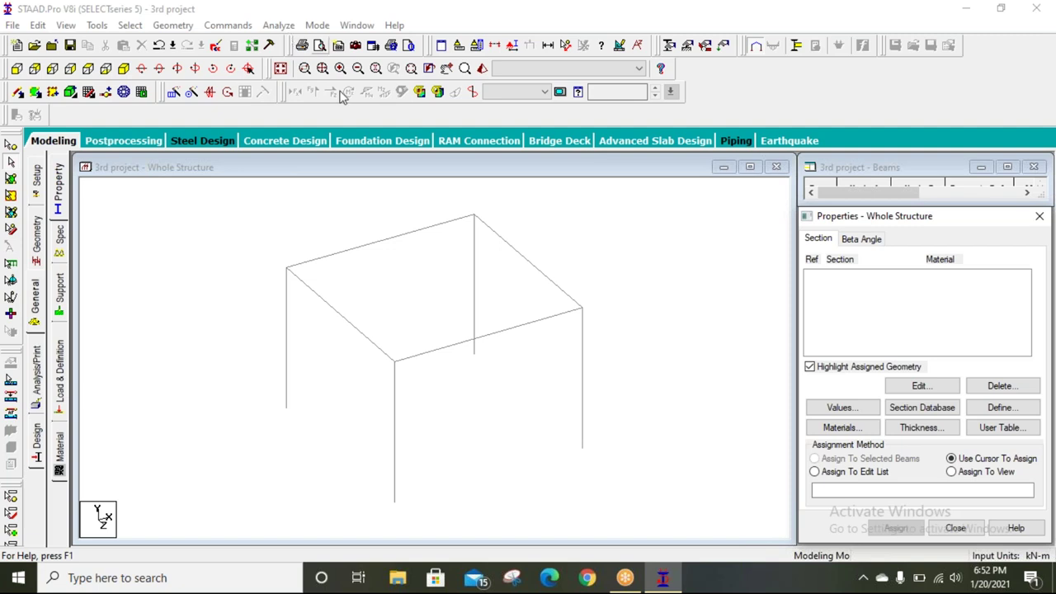
# Accept the Auto Save prompt and save the modified 3rd project structure
pyautogui.moveTo(431, 311); pyautogui.dragTo(465, 341, button='middle')
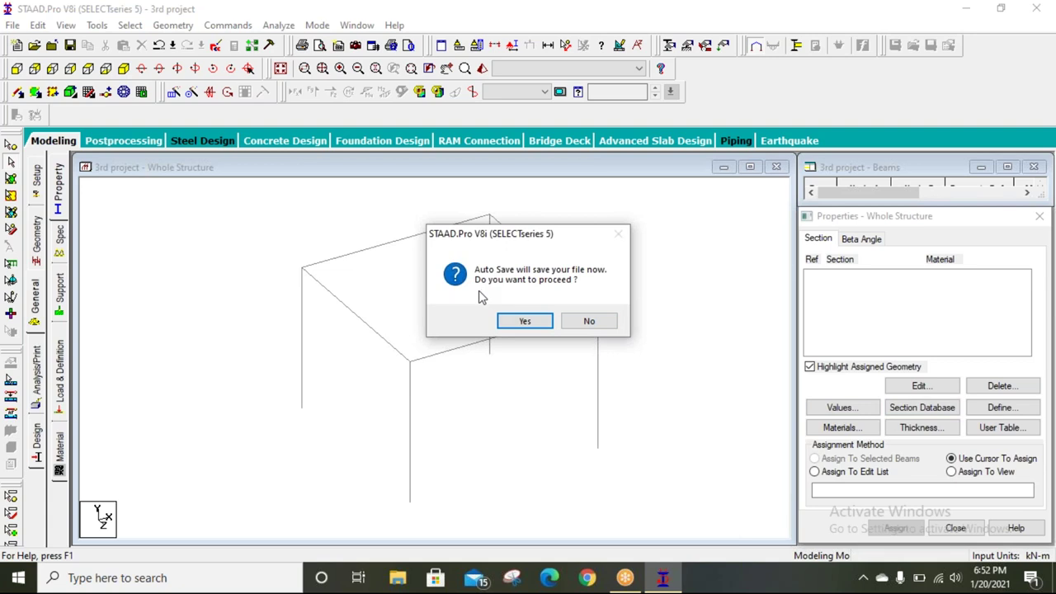
pyautogui.click(523, 324)
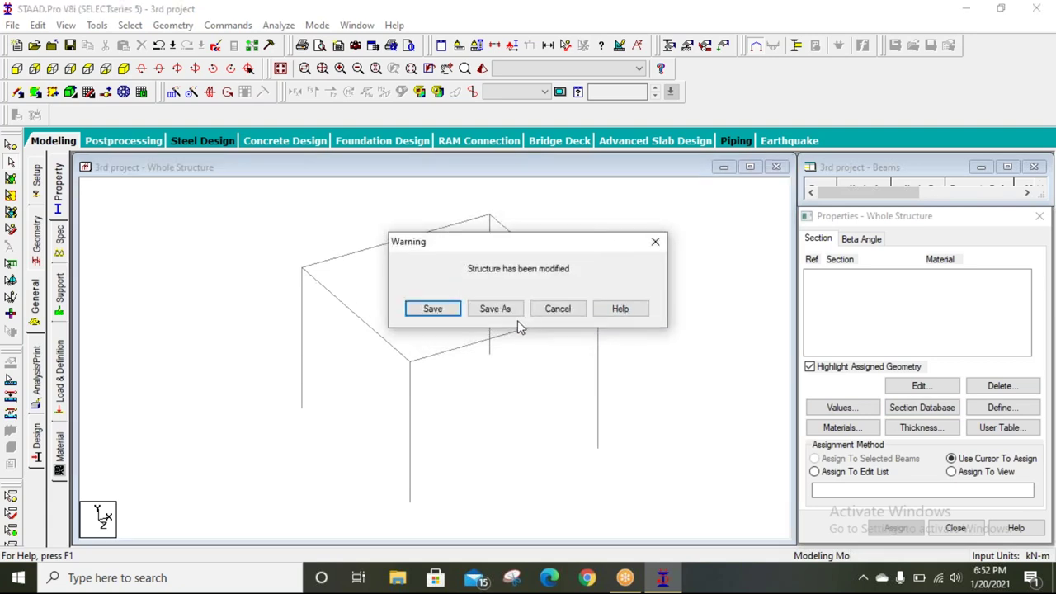
pyautogui.click(431, 309)
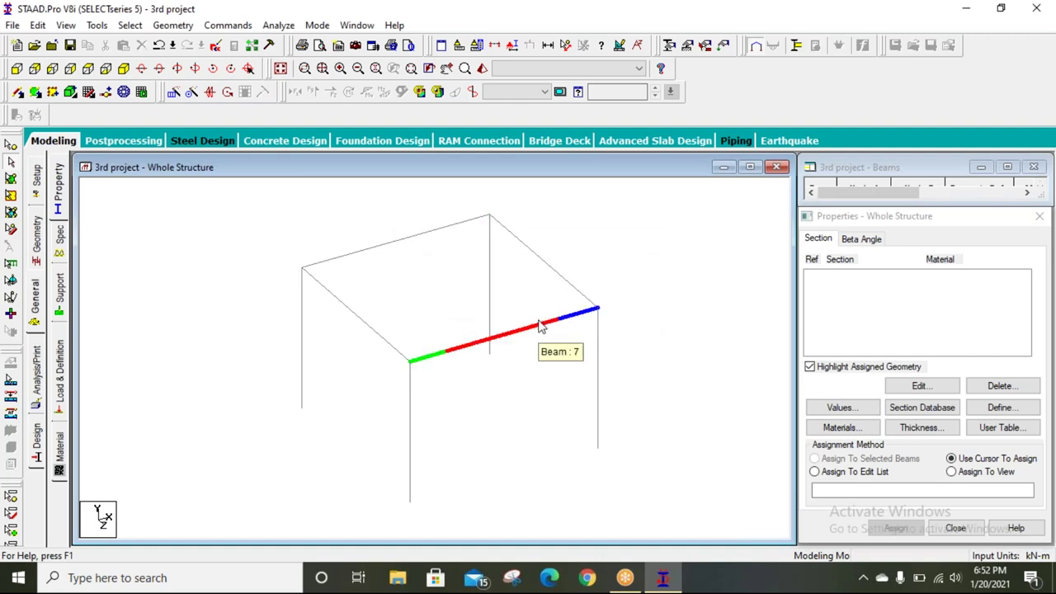
# Define and add a rectangular concrete section with YD 0.23 m and ZD 0.30 m
pyautogui.click(980, 415)
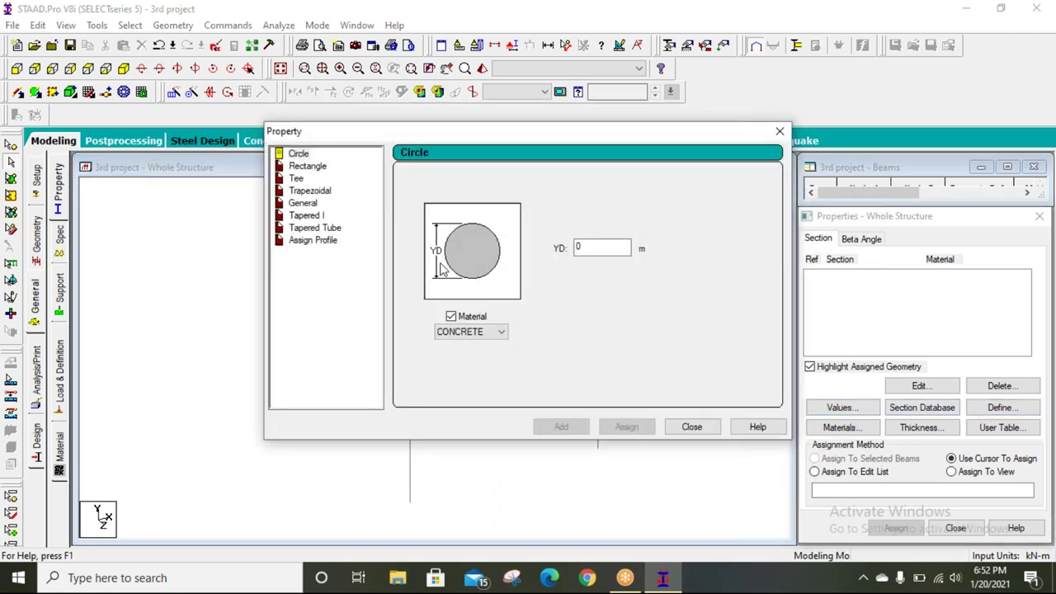
pyautogui.click(297, 170)
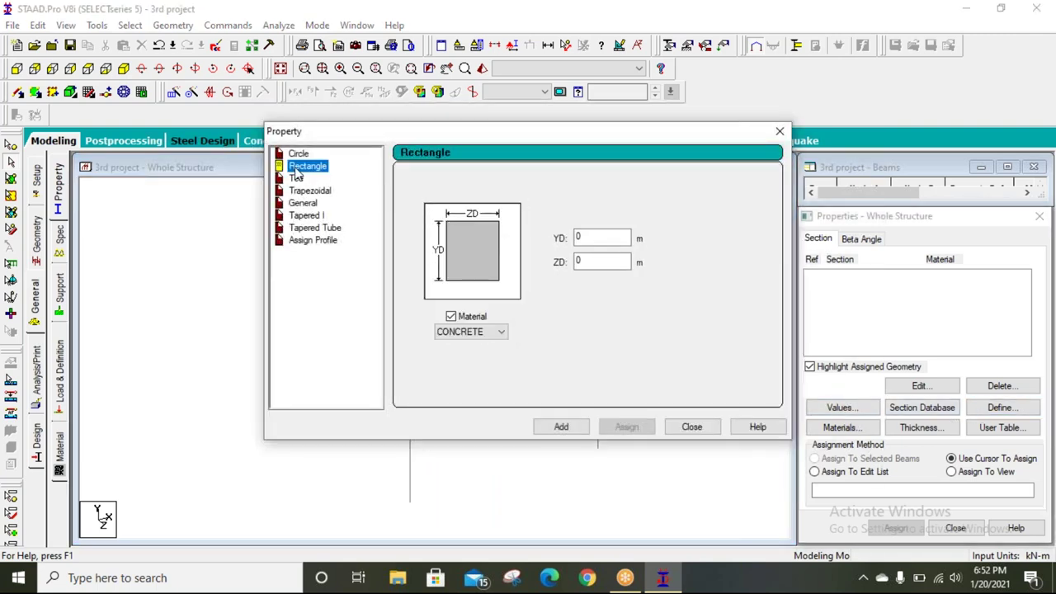
pyautogui.click(593, 238)
pyautogui.write('.23')
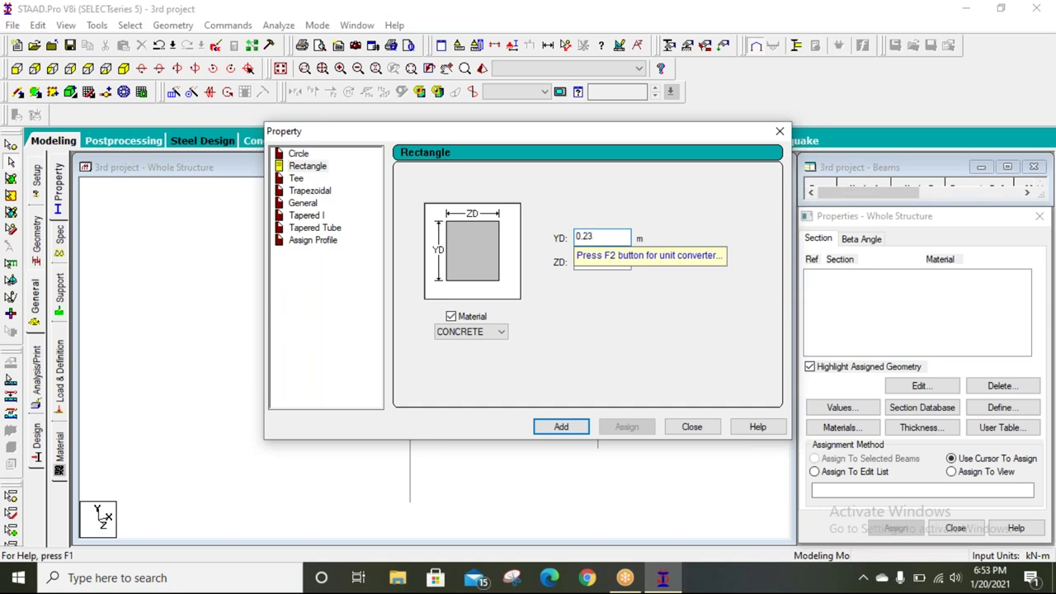
pyautogui.click(608, 261)
pyautogui.write('.30')
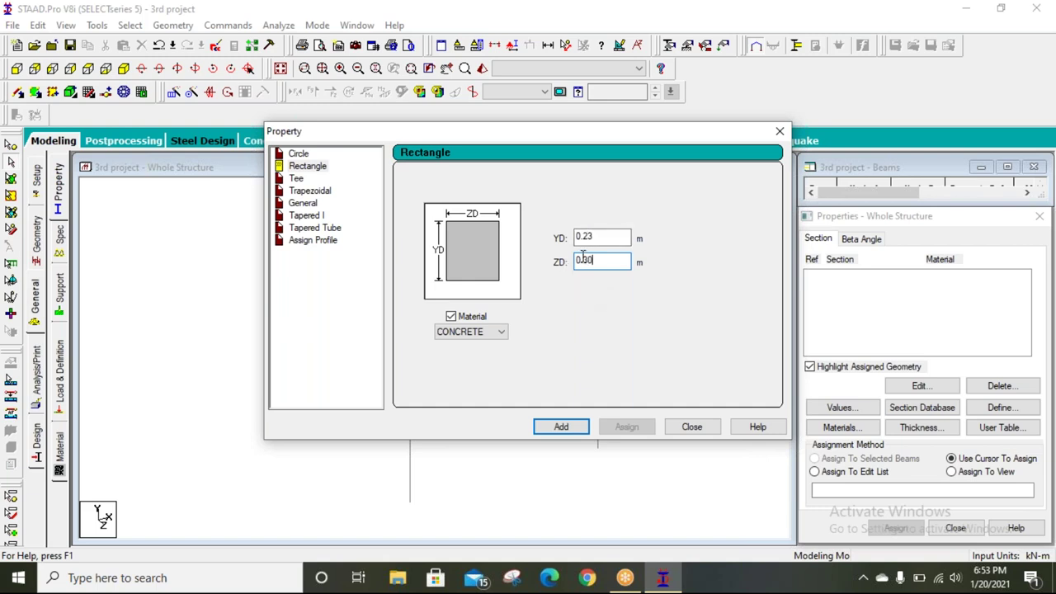
pyautogui.click(608, 236)
pyautogui.click(608, 262)
pyautogui.click(608, 263)
pyautogui.click(561, 427)
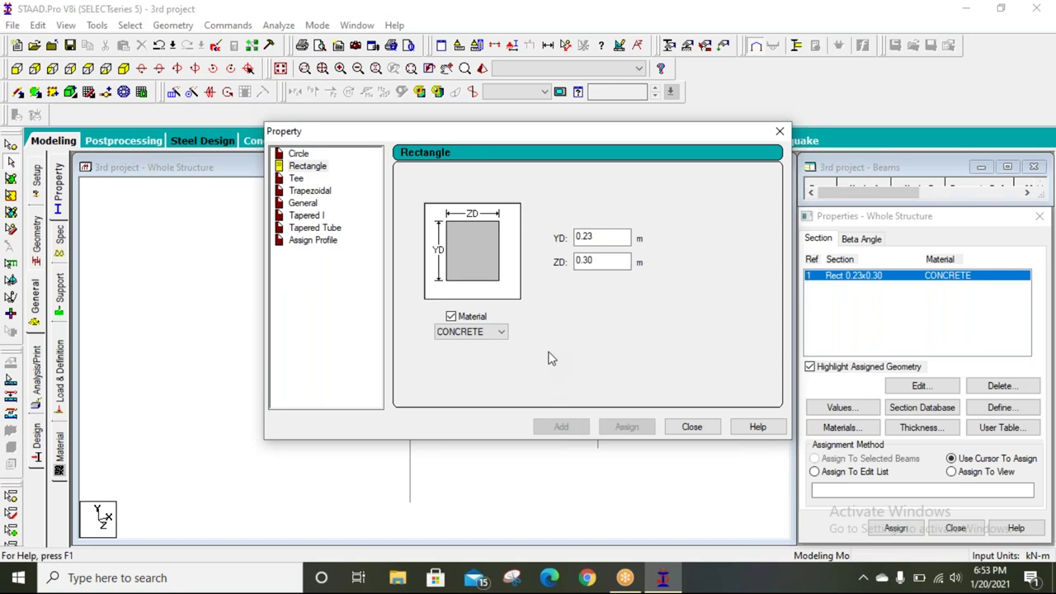
# Change ZD to 0.23 m, add the 0.23 x 0.23 rectangle, and close the window
pyautogui.doubleClick(611, 262)
pyautogui.moveTo(594, 262); pyautogui.dragTo(585, 262)
pyautogui.write('23')
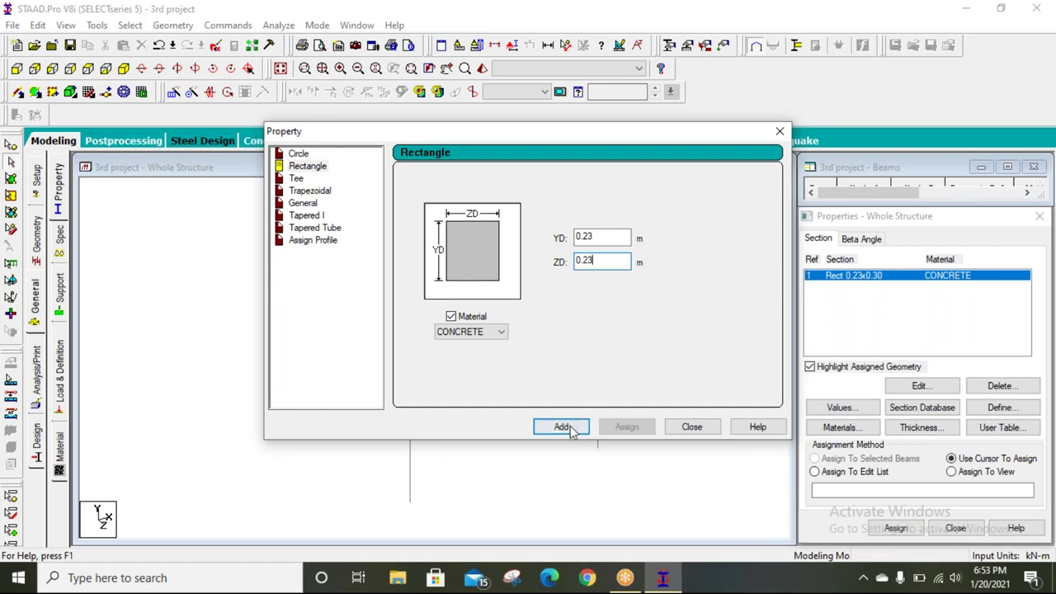
pyautogui.click(561, 426)
pyautogui.click(691, 428)
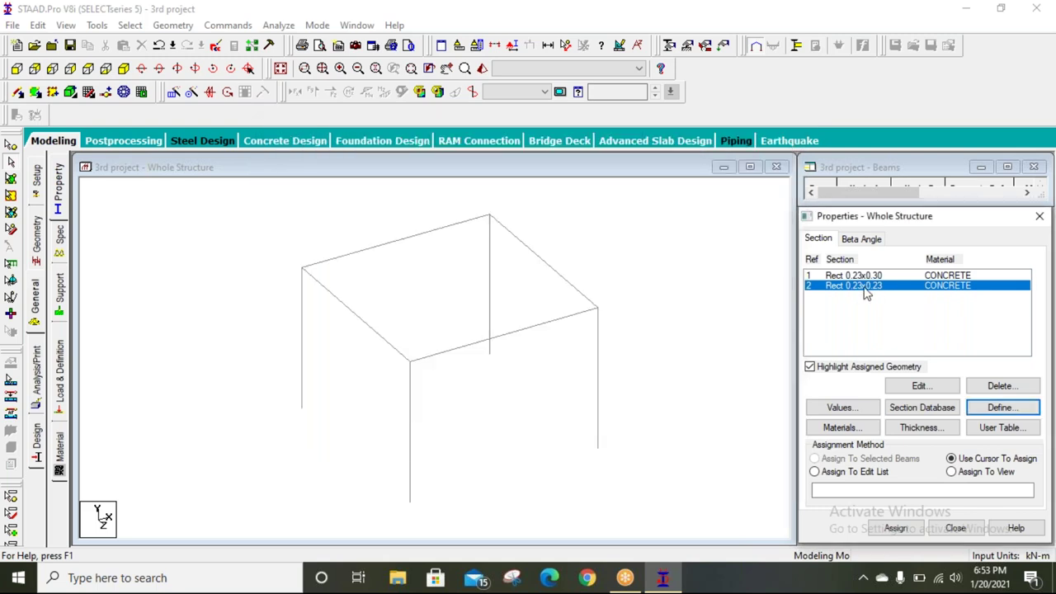
# Assign section Rect 0.23x0.30 (R1) to the four columns, members 1, 3, 6 and 8
pyautogui.click(858, 275)
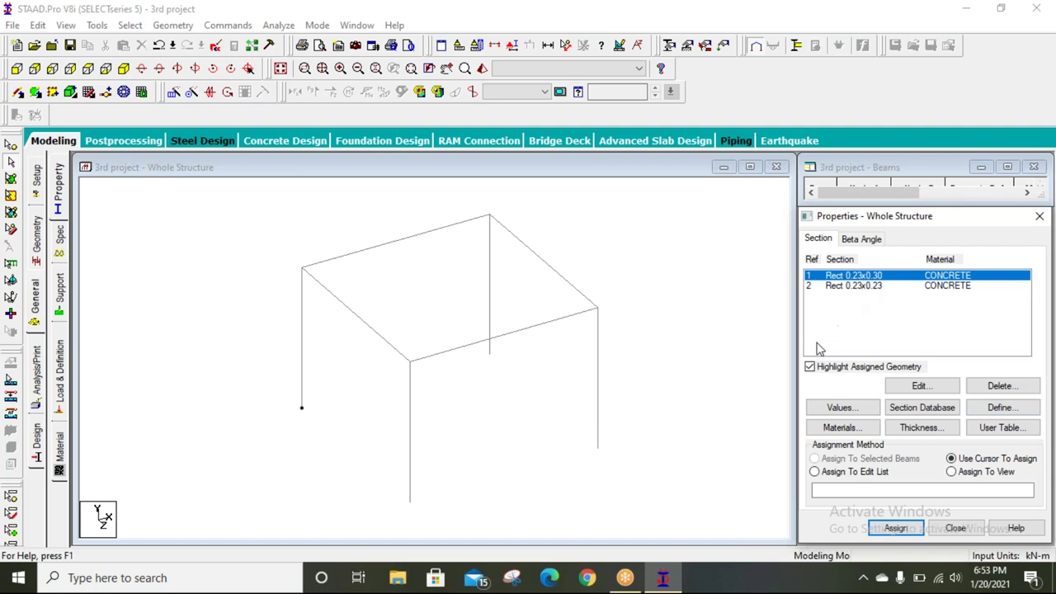
pyautogui.moveTo(655, 362); pyautogui.dragTo(558, 453)
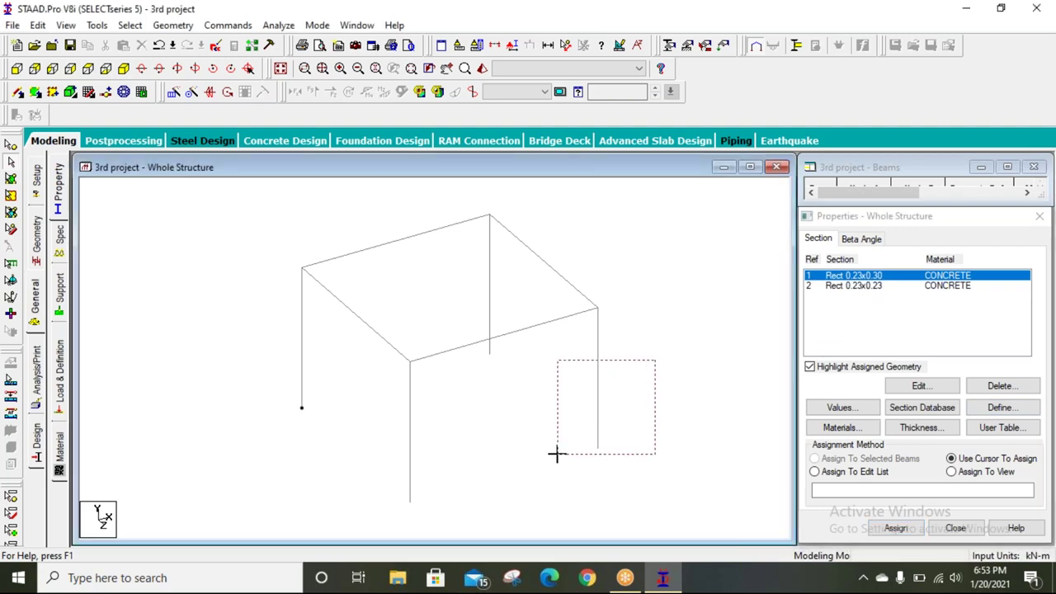
pyautogui.keyDown('ctrl'); pyautogui.click(489, 272); pyautogui.keyUp('ctrl')
pyautogui.keyDown('ctrl'); pyautogui.click(410, 453); pyautogui.keyUp('ctrl')
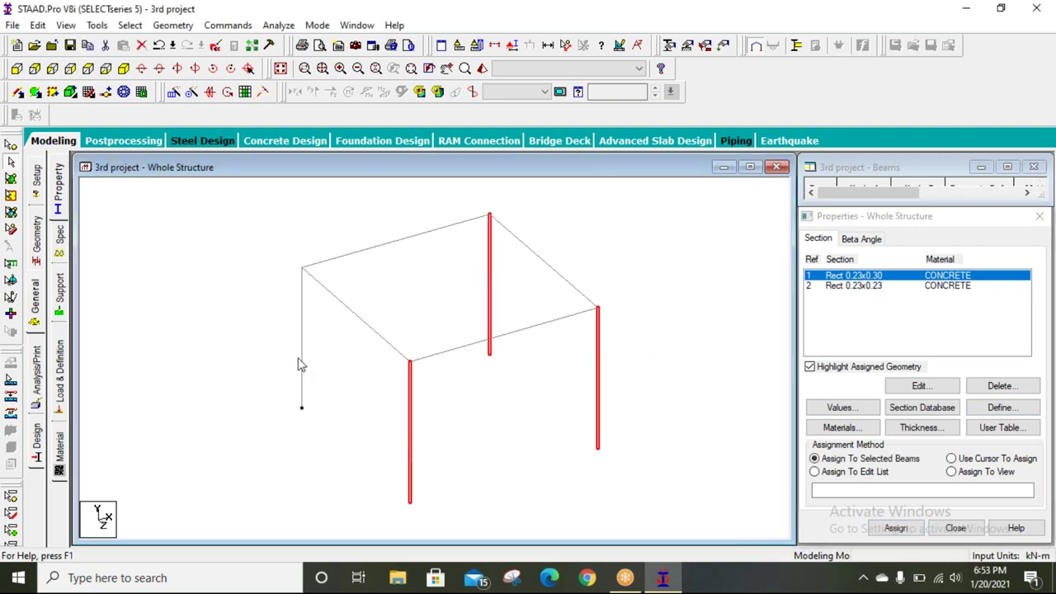
pyautogui.keyDown('ctrl'); pyautogui.click(302, 363); pyautogui.keyUp('ctrl')
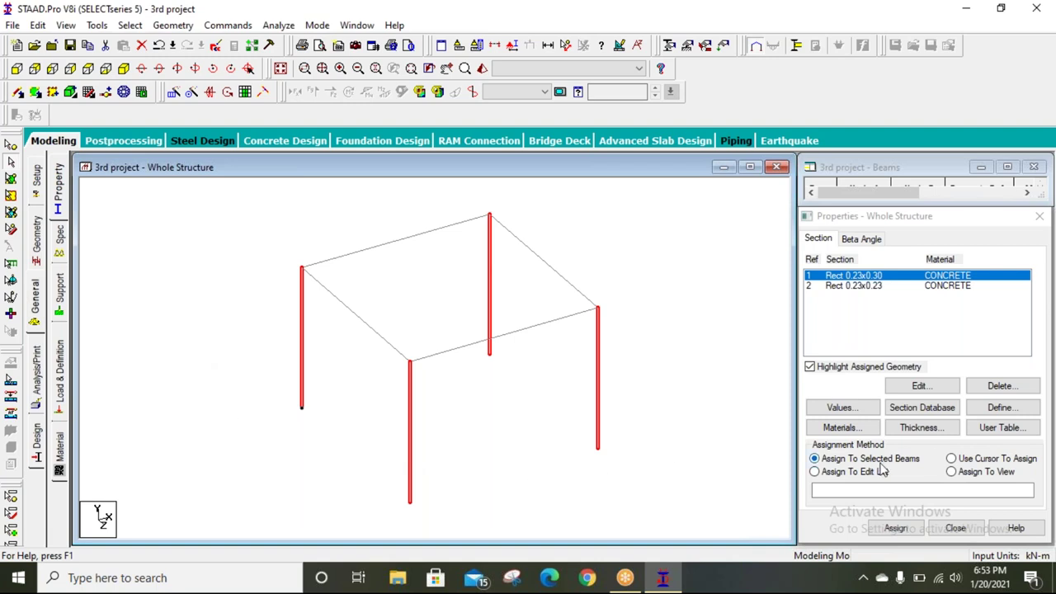
pyautogui.click(895, 529)
pyautogui.click(940, 415)
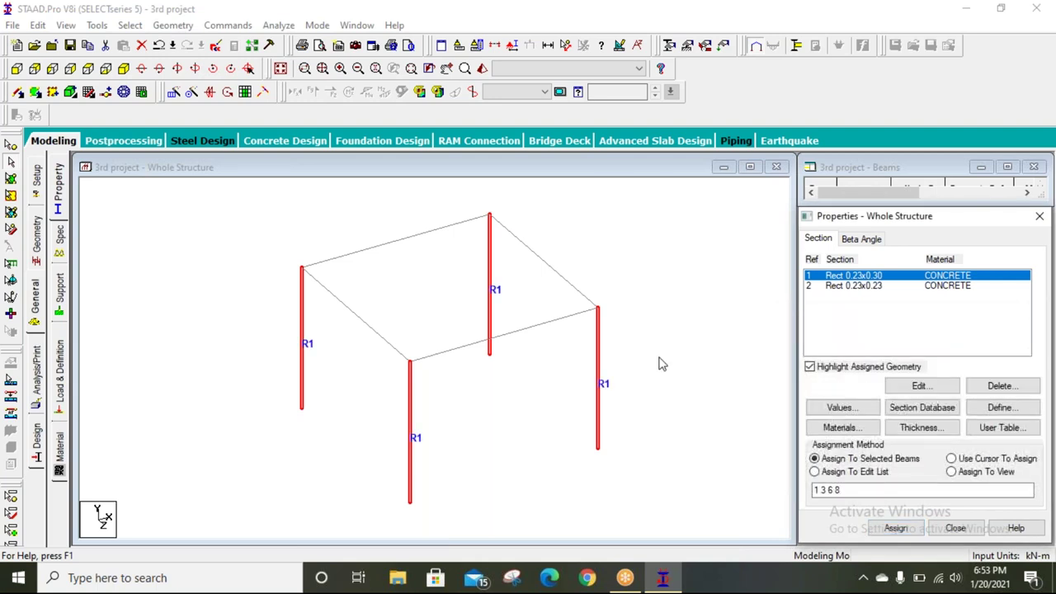
pyautogui.click(848, 287)
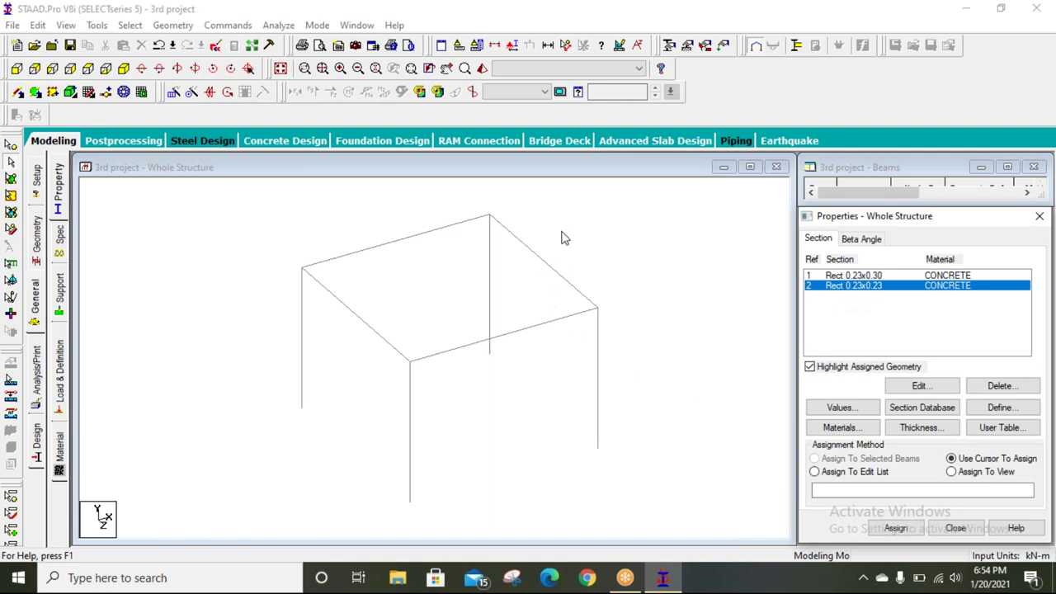
# Assign section Rect 0.23x0.23 (R2) to the four roof beams, members 2, 4, 5 and 7
pyautogui.moveTo(561, 234); pyautogui.dragTo(505, 379)
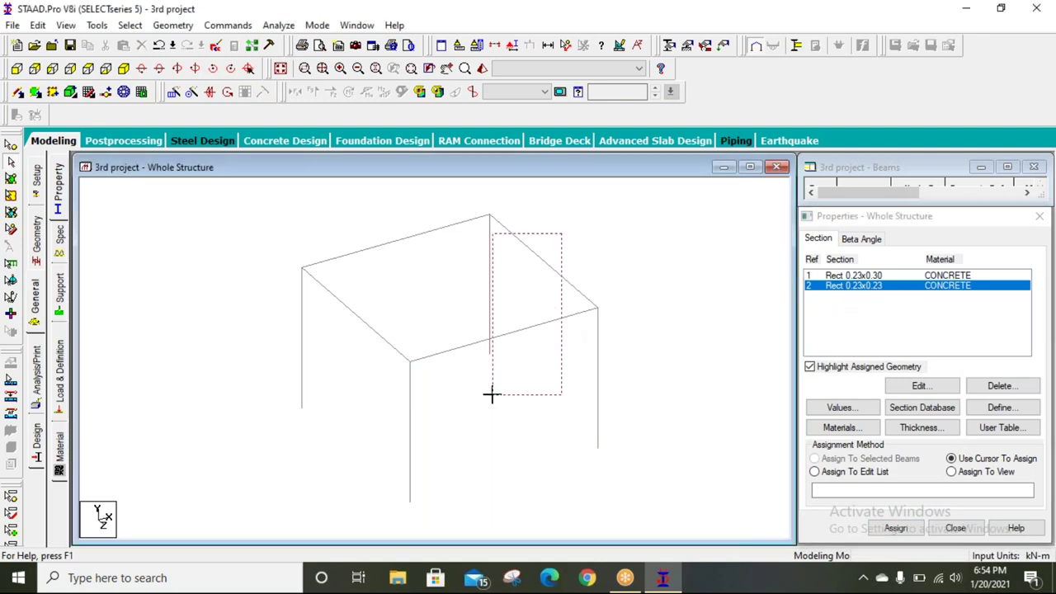
pyautogui.keyDown('ctrl'); pyautogui.click(554, 323); pyautogui.keyUp('ctrl')
pyautogui.keyDown('ctrl'); pyautogui.click(429, 234); pyautogui.keyUp('ctrl')
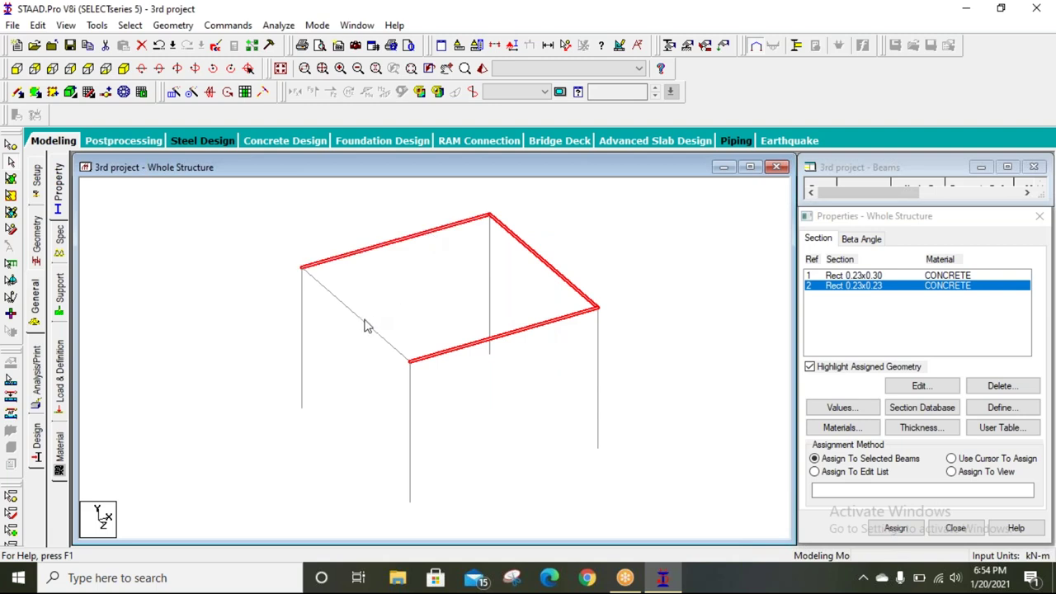
pyautogui.keyDown('ctrl'); pyautogui.click(367, 325); pyautogui.keyUp('ctrl')
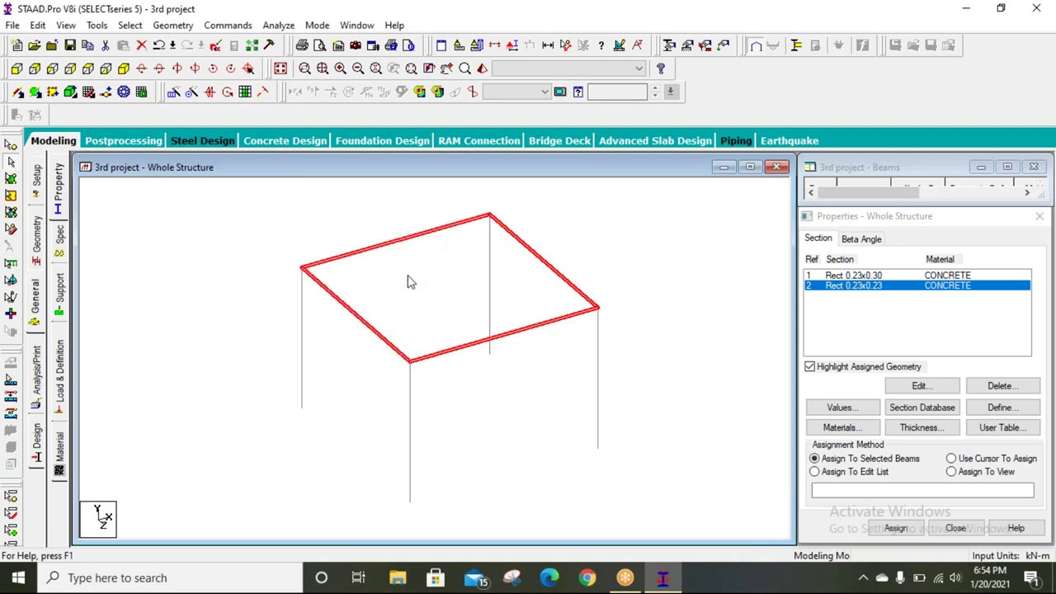
pyautogui.click(896, 528)
pyautogui.click(948, 417)
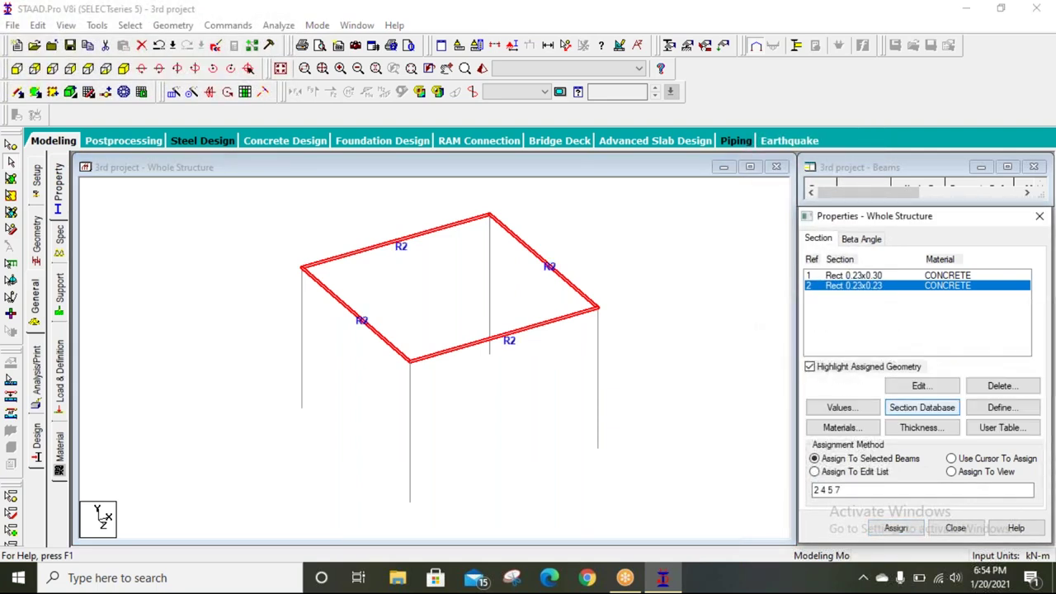
# Check which members use each section, then open the 3D rendered view of the frame
pyautogui.click(685, 389)
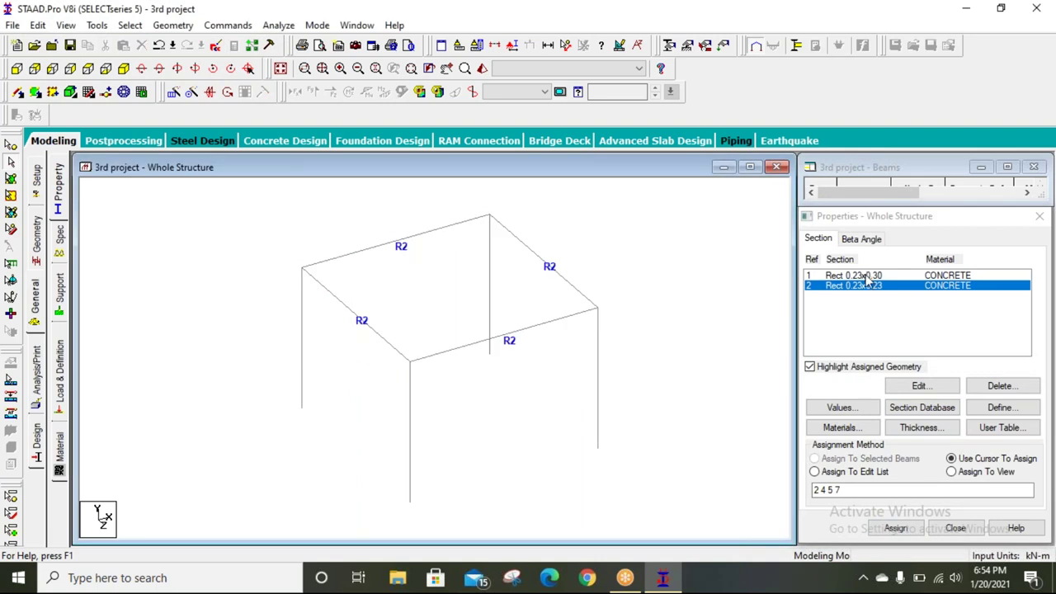
pyautogui.click(858, 275)
pyautogui.click(858, 285)
pyautogui.click(858, 276)
pyautogui.click(858, 285)
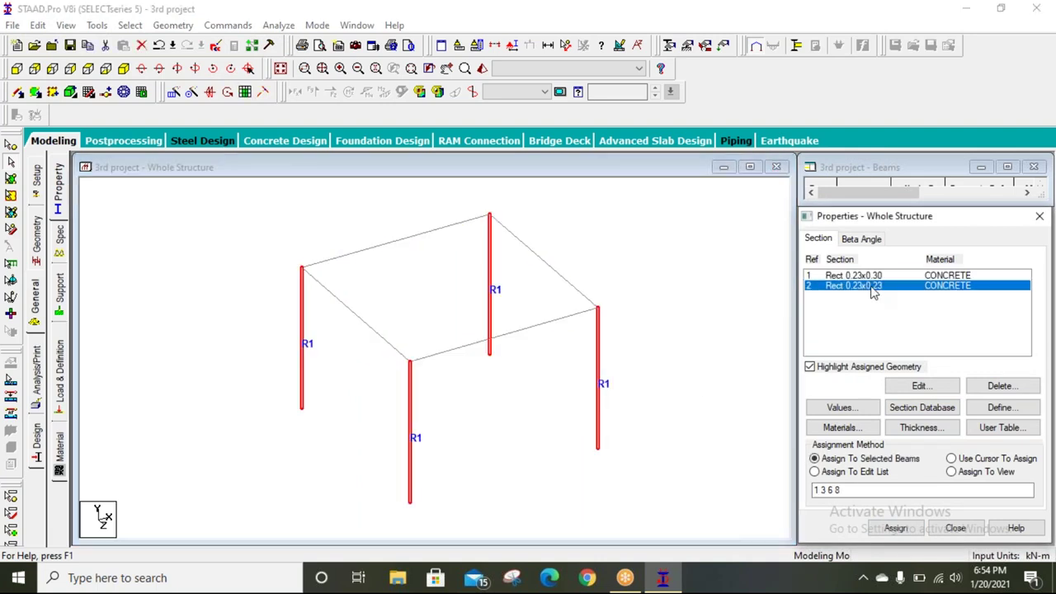
pyautogui.click(695, 330)
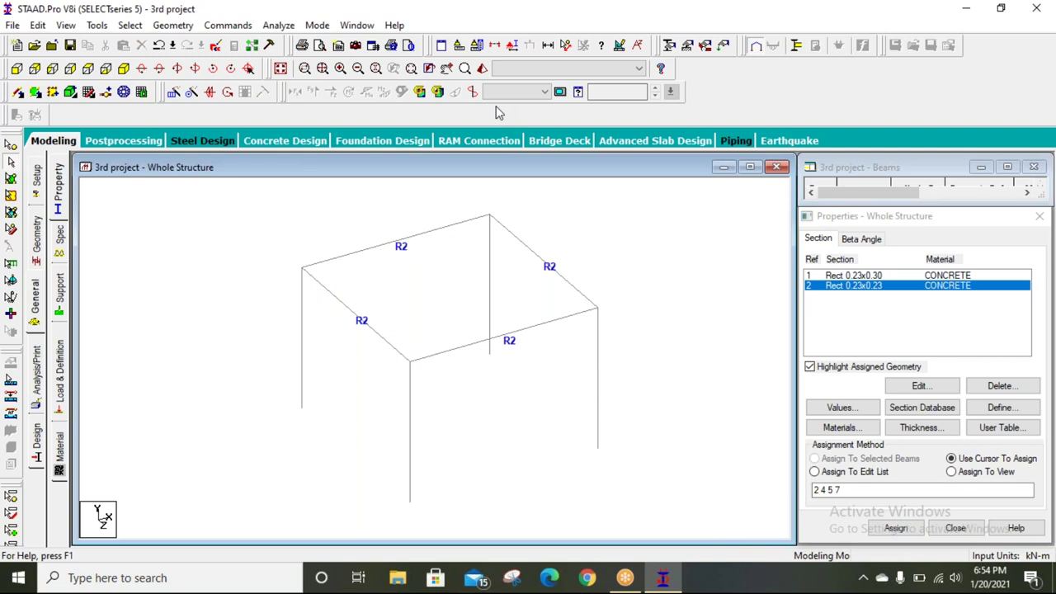
pyautogui.click(483, 69)
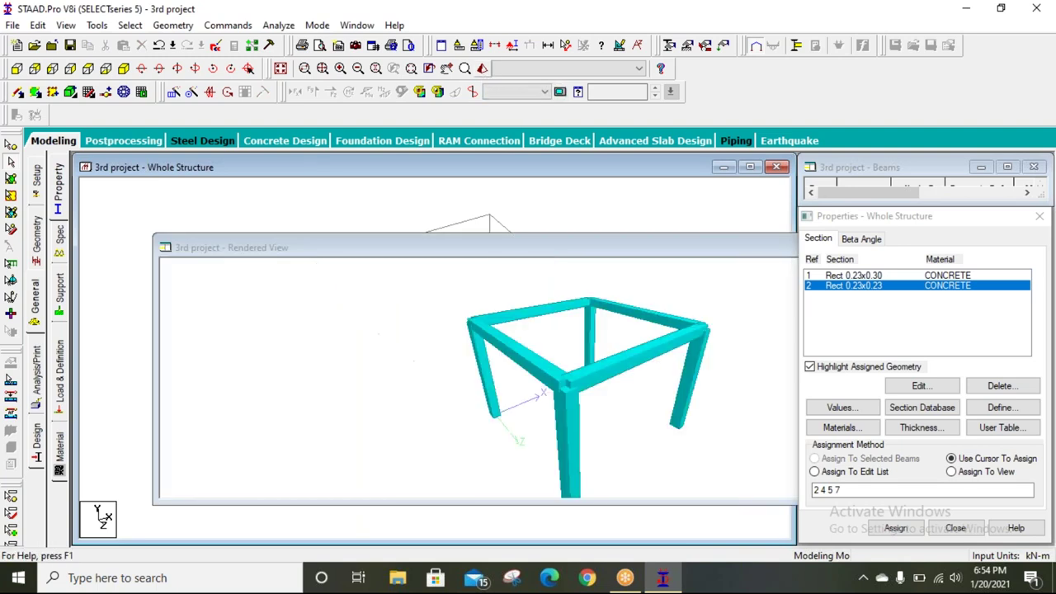
# Rotate and zoom the rendered frame to inspect a beam-column joint
pyautogui.moveTo(708, 338)
pyautogui.mouseDown()
pyautogui.moveTo(499, 350)
pyautogui.moveTo(618, 349)
pyautogui.moveTo(502, 453)
pyautogui.mouseUp()
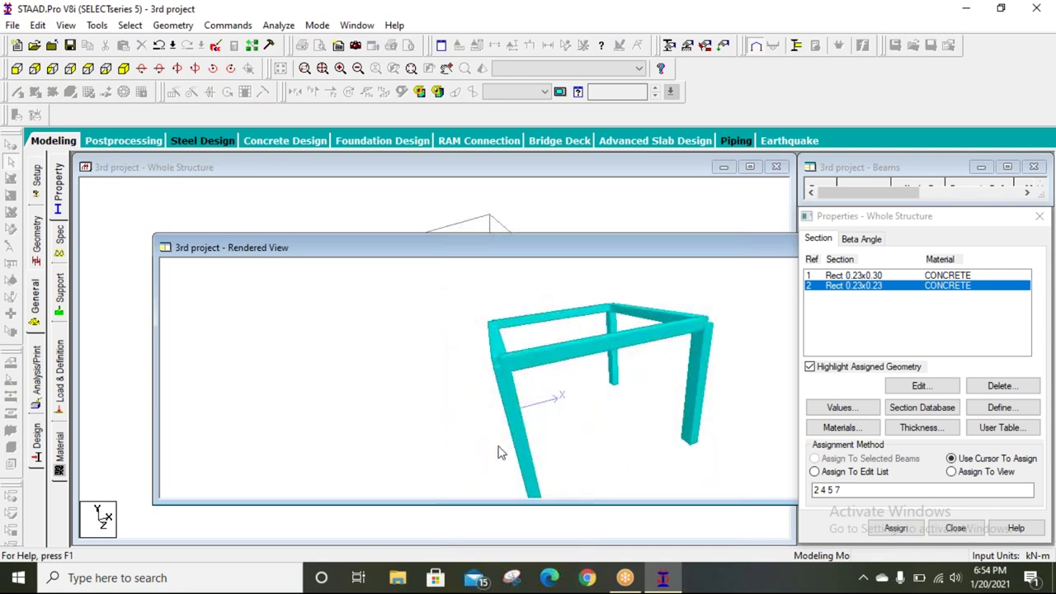
pyautogui.moveTo(513, 367)
pyautogui.mouseDown()
pyautogui.moveTo(573, 385)
pyautogui.moveTo(512, 400)
pyautogui.mouseUp()
pyautogui.scroll(1, 509, 401)
pyautogui.scroll(1, 507, 402)
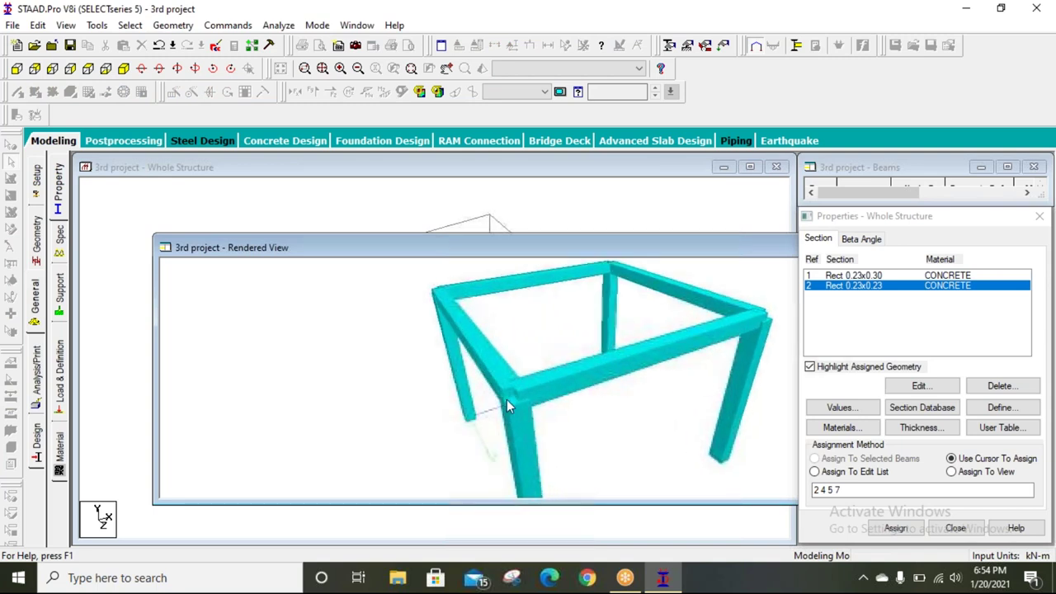
pyautogui.scroll(1, 507, 401)
pyautogui.scroll(1, 507, 403)
pyautogui.scroll(1, 507, 399)
pyautogui.scroll(1, 507, 400)
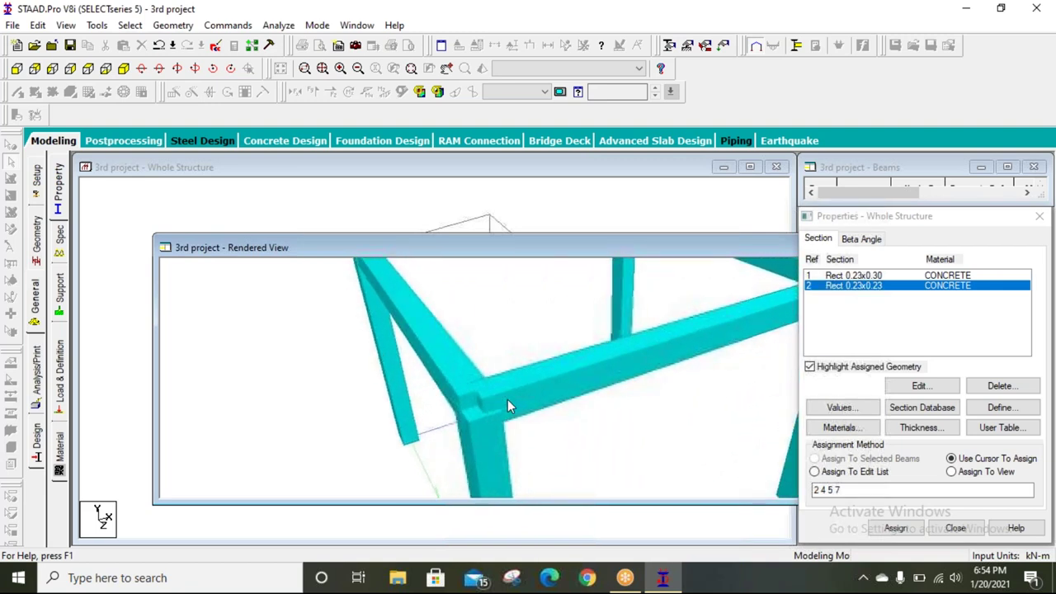
pyautogui.scroll(1, 507, 399)
pyautogui.scroll(1, 512, 399)
pyautogui.scroll(2, 511, 399)
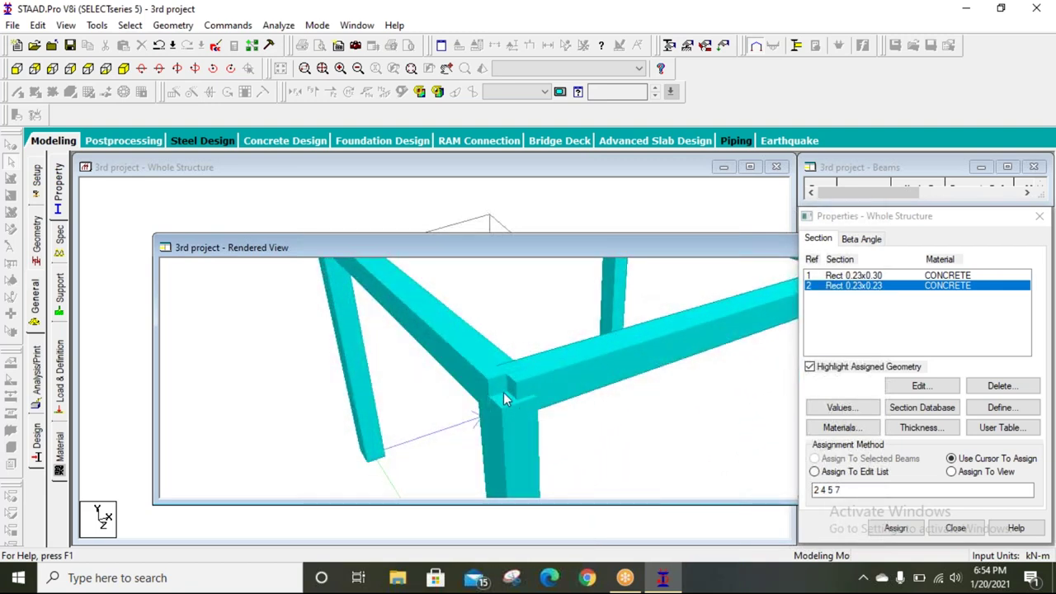
pyautogui.moveTo(501, 397)
pyautogui.mouseDown()
pyautogui.moveTo(617, 350)
pyautogui.moveTo(478, 389)
pyautogui.moveTo(340, 388)
pyautogui.moveTo(706, 333)
pyautogui.mouseUp()
pyautogui.moveTo(486, 399)
pyautogui.mouseDown()
pyautogui.moveTo(586, 370)
pyautogui.moveTo(765, 358)
pyautogui.mouseUp()
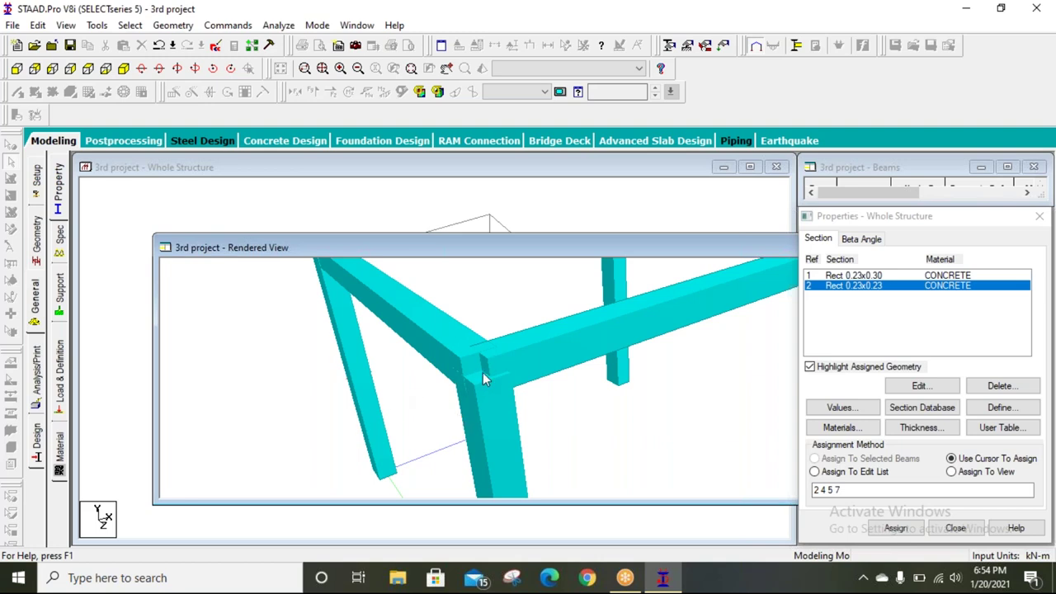
# View another joint and the whole frame, then close the rendered view
pyautogui.moveTo(429, 332)
pyautogui.mouseDown()
pyautogui.moveTo(523, 384)
pyautogui.moveTo(484, 413)
pyautogui.mouseUp()
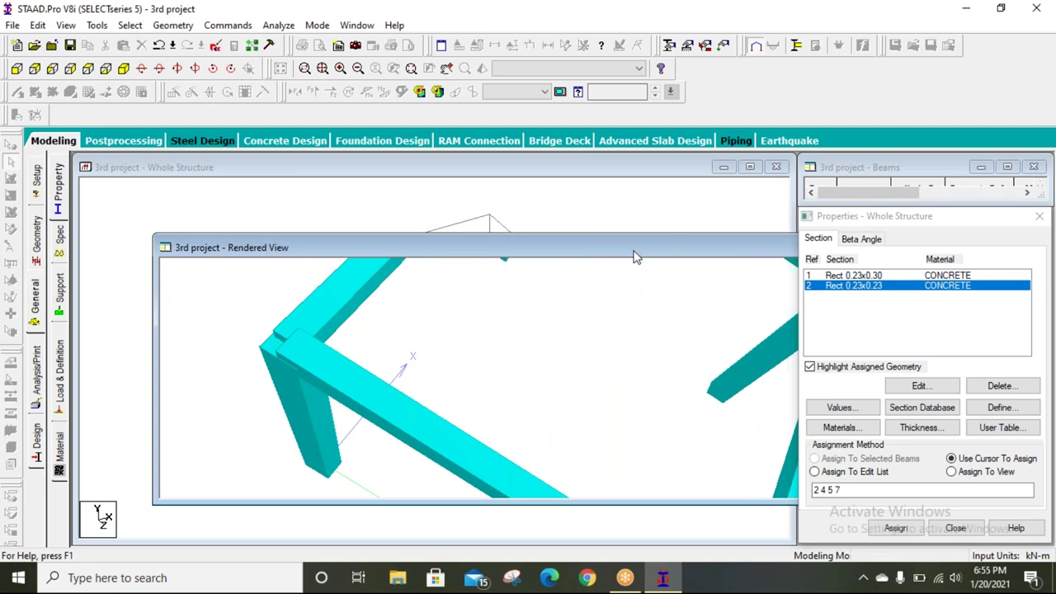
pyautogui.moveTo(636, 256); pyautogui.dragTo(551, 251)
pyautogui.moveTo(551, 312)
pyautogui.mouseDown()
pyautogui.moveTo(413, 308)
pyautogui.moveTo(417, 235)
pyautogui.mouseUp()
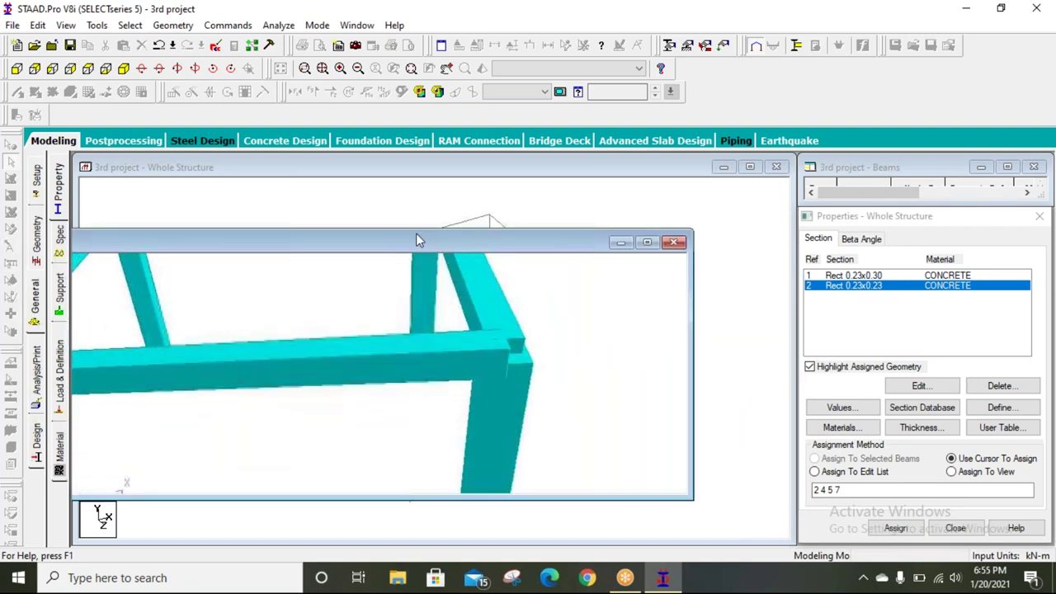
pyautogui.click(674, 242)
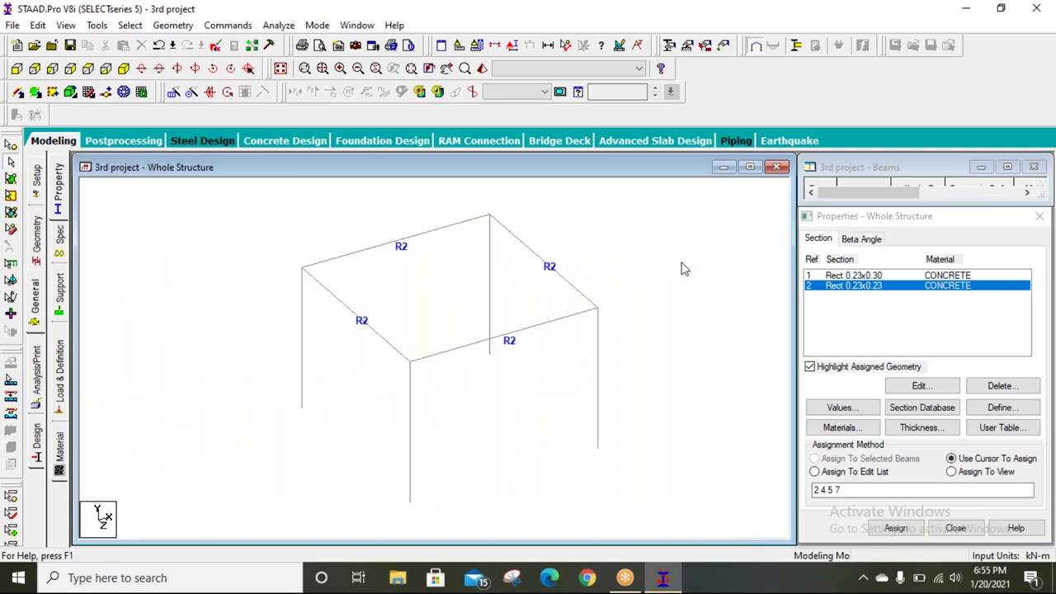
pyautogui.click(61, 302)
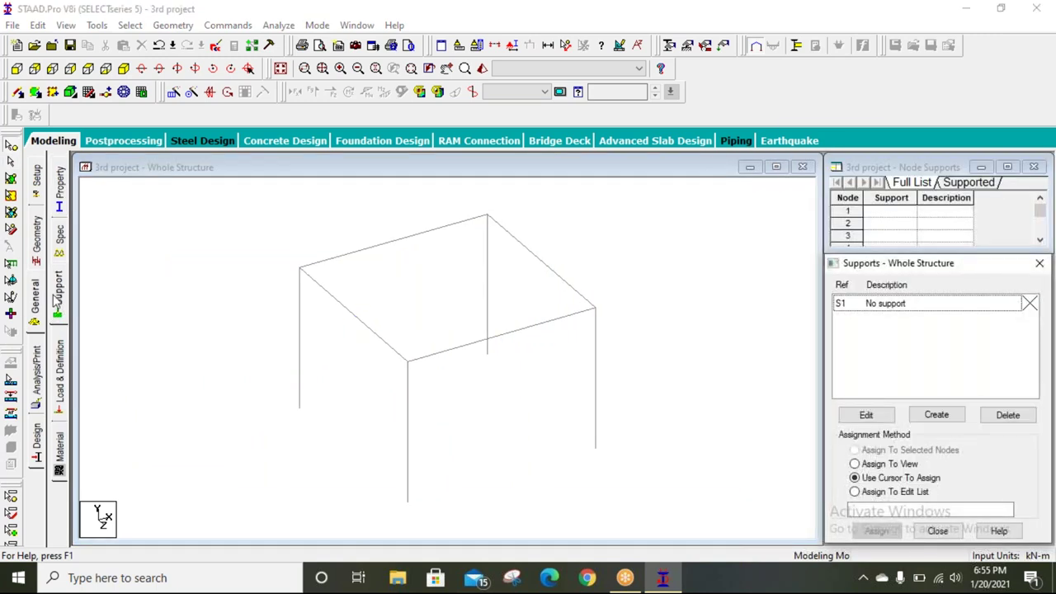
# Create a Fixed support type, listed as S2 Support 2, and pick it for assignment
pyautogui.click(949, 416)
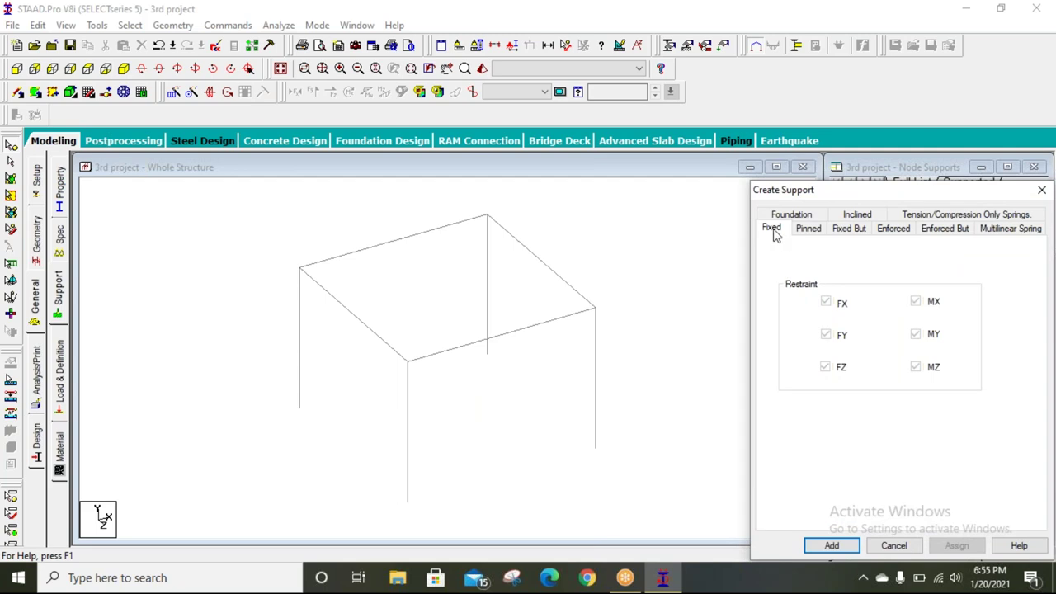
pyautogui.click(826, 542)
pyautogui.click(899, 324)
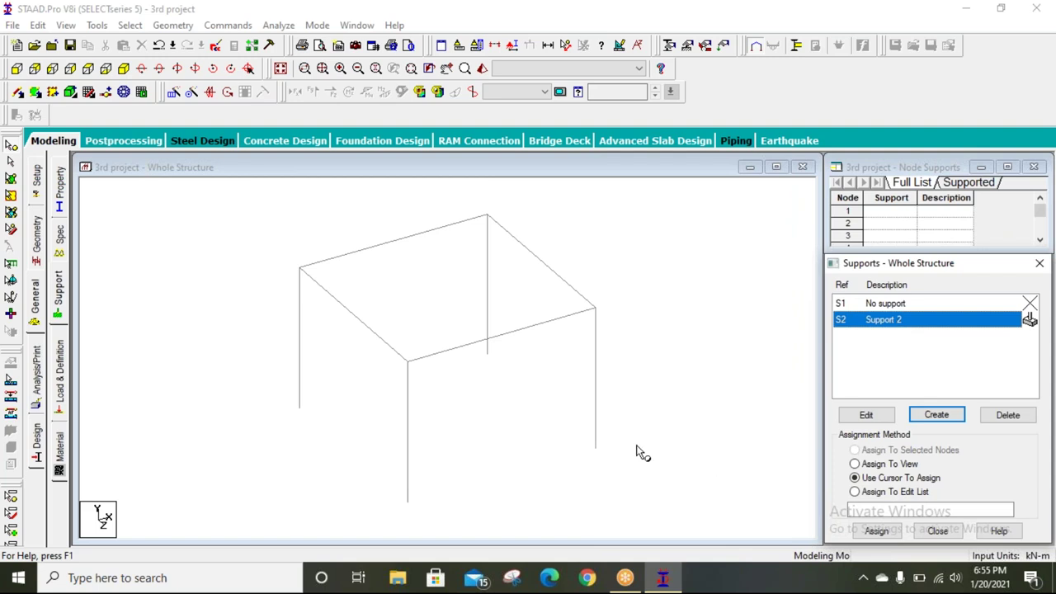
pyautogui.click(596, 450)
# Window-select the four column base nodes in the front elevation and assign fixed Support 2
pyautogui.click(487, 354)
pyautogui.click(408, 502)
pyautogui.click(300, 407)
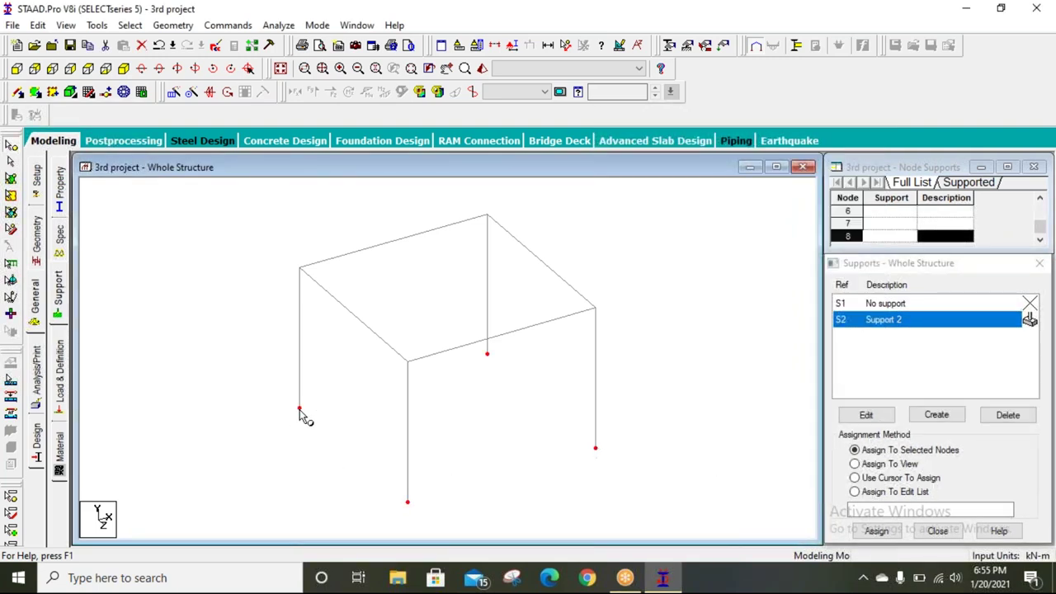
pyautogui.click(477, 452)
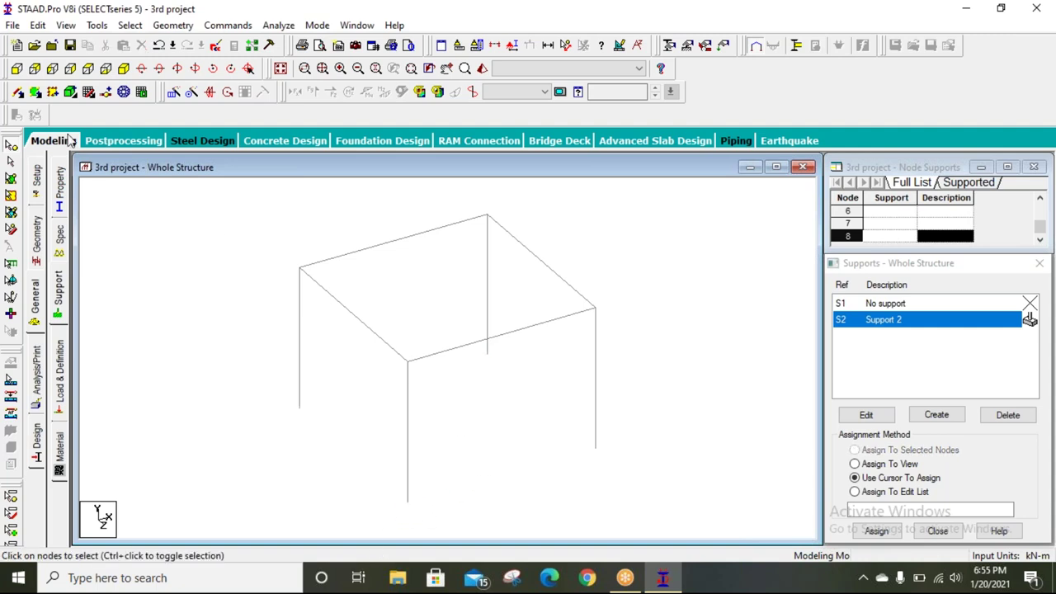
pyautogui.click(16, 70)
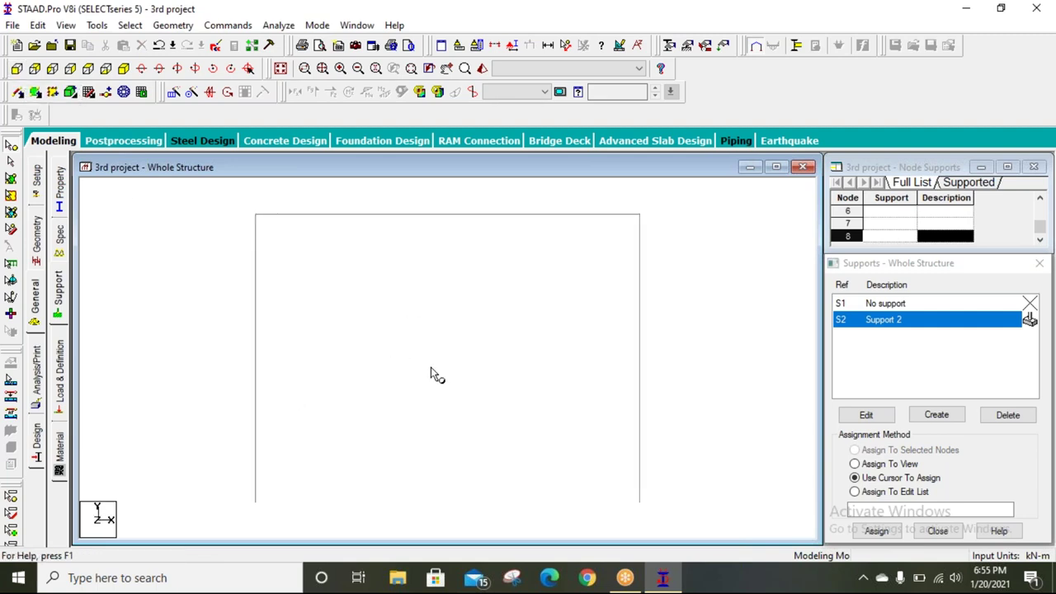
pyautogui.moveTo(774, 448); pyautogui.dragTo(417, 532)
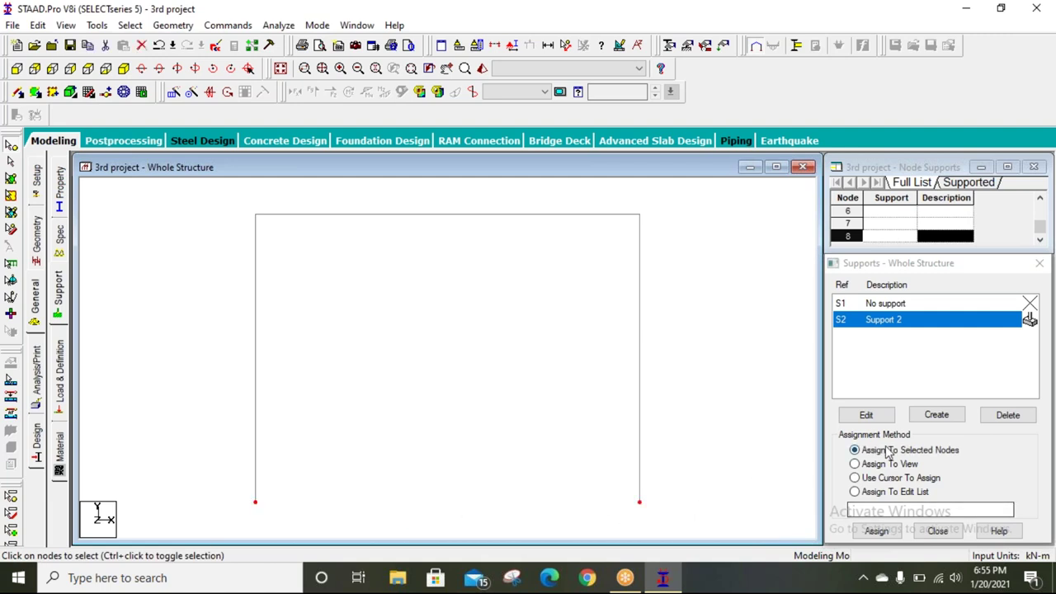
pyautogui.click(874, 531)
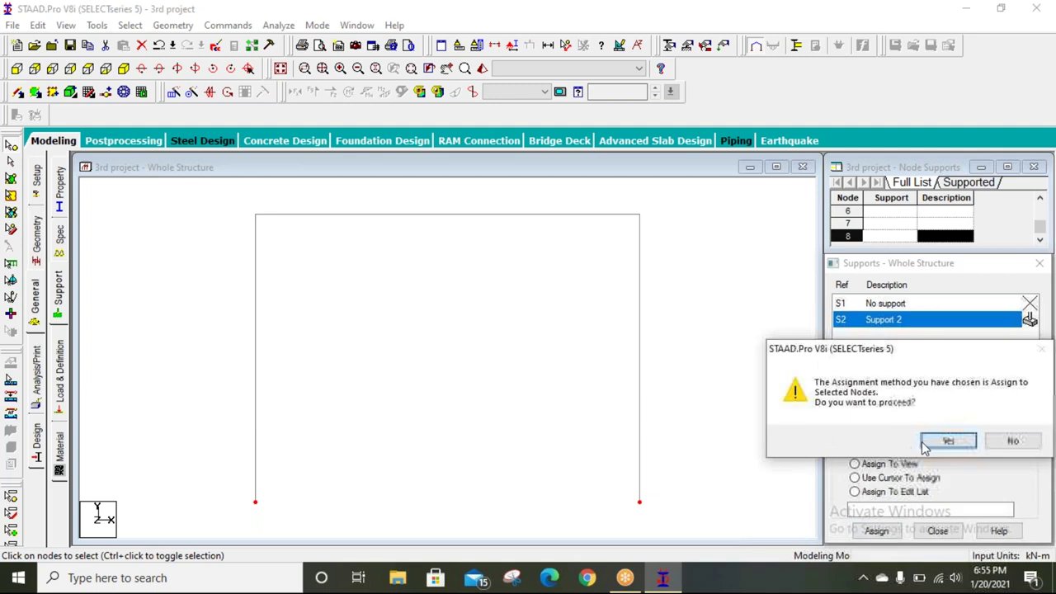
pyautogui.click(943, 442)
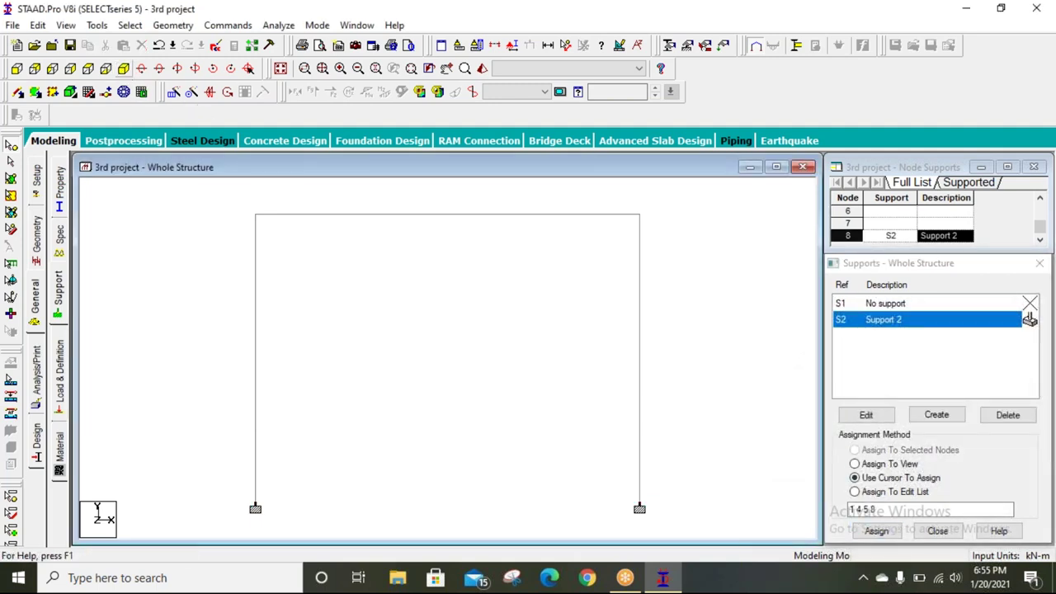
pyautogui.click(123, 67)
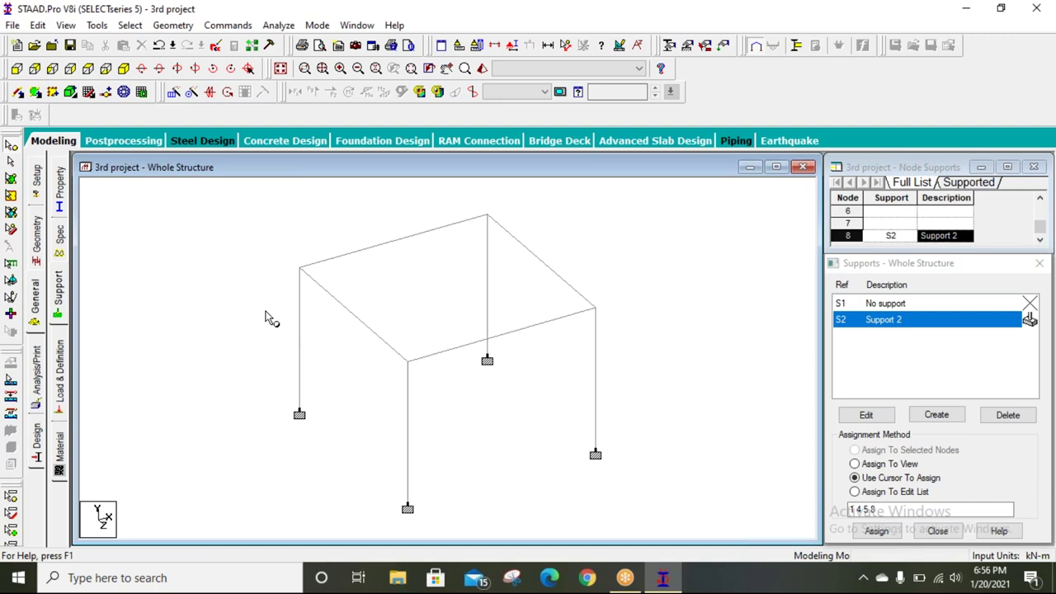
pyautogui.click(61, 397)
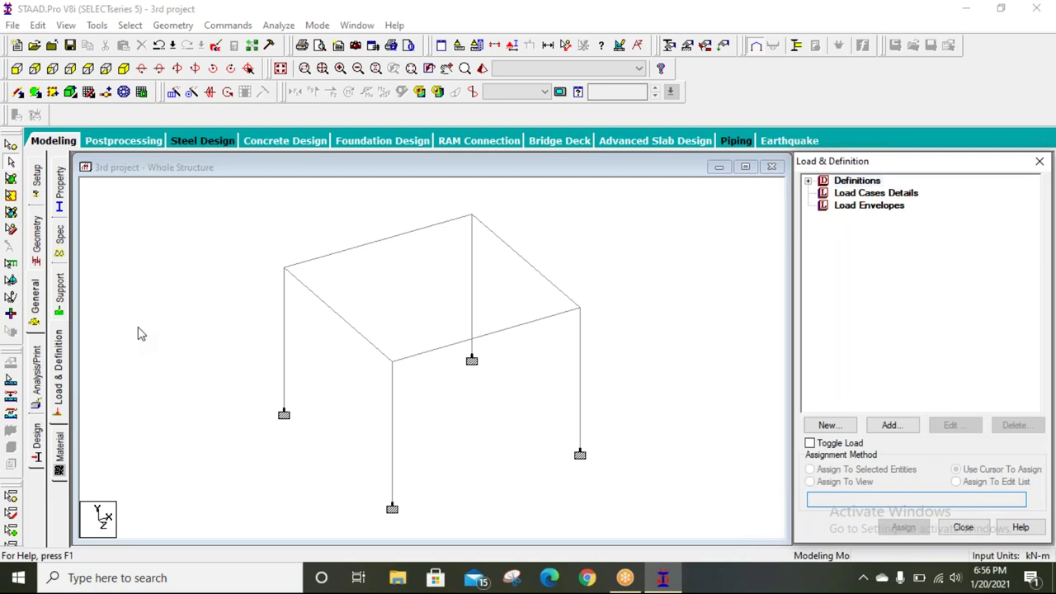
# Add load case 1 with loading type Dead and title 'DL'
pyautogui.click(878, 196)
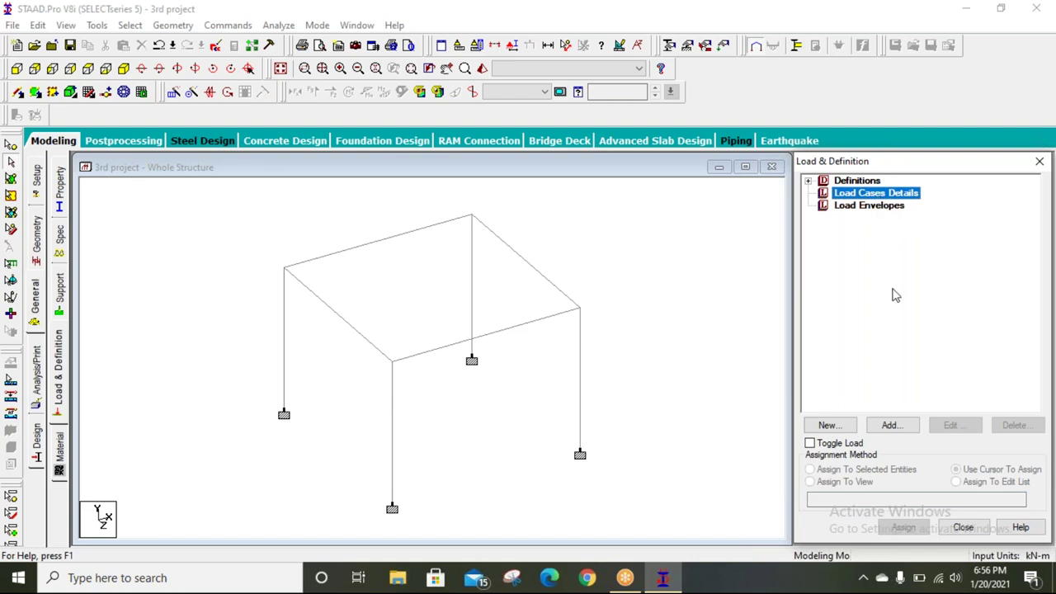
pyautogui.click(896, 430)
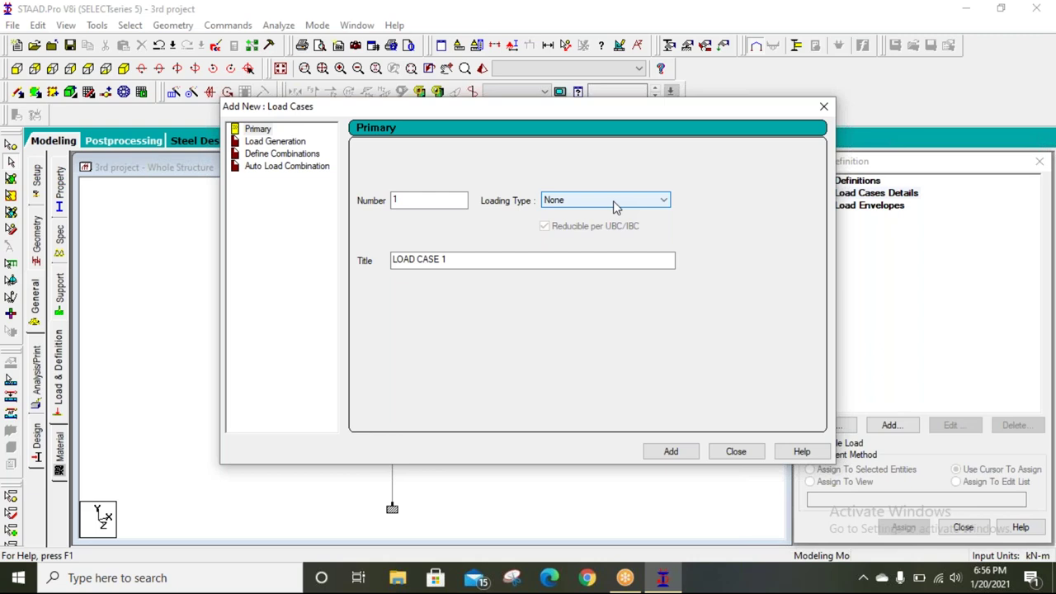
pyautogui.click(613, 201)
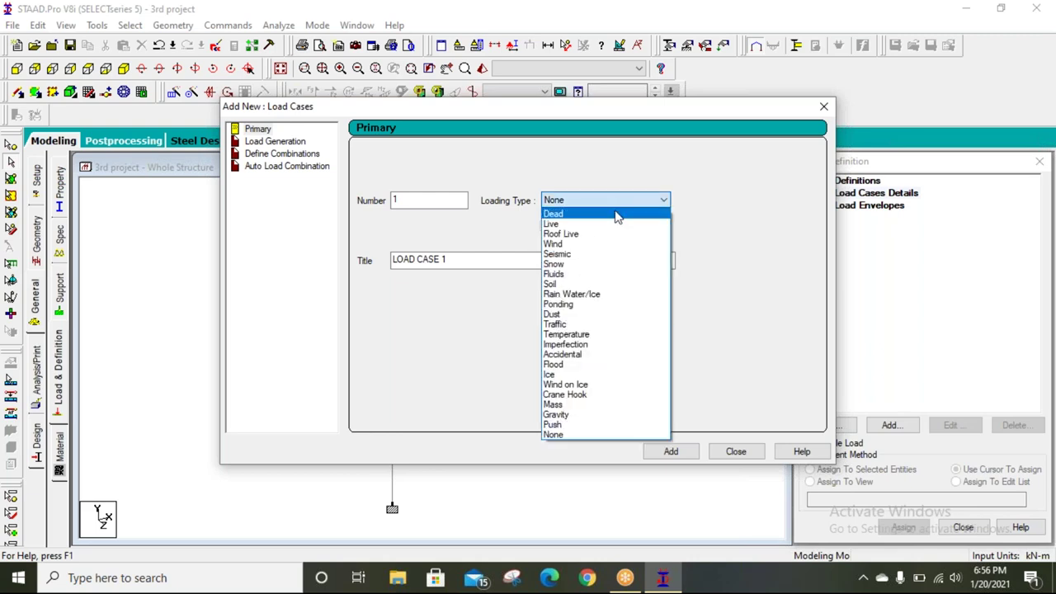
pyautogui.click(616, 217)
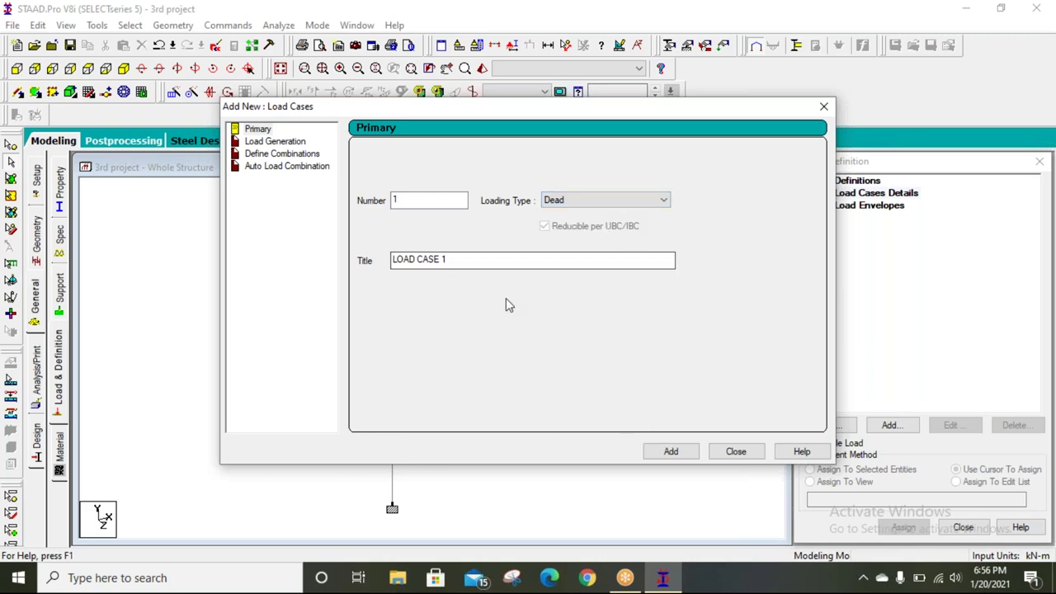
pyautogui.click(486, 262)
pyautogui.moveTo(485, 262); pyautogui.dragTo(333, 266)
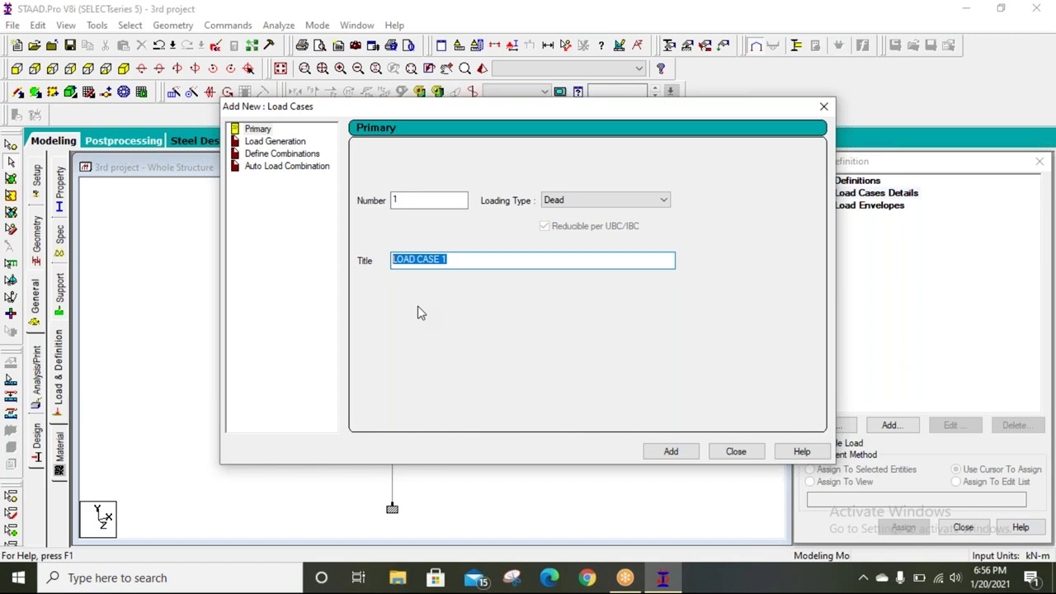
pyautogui.write('DL')
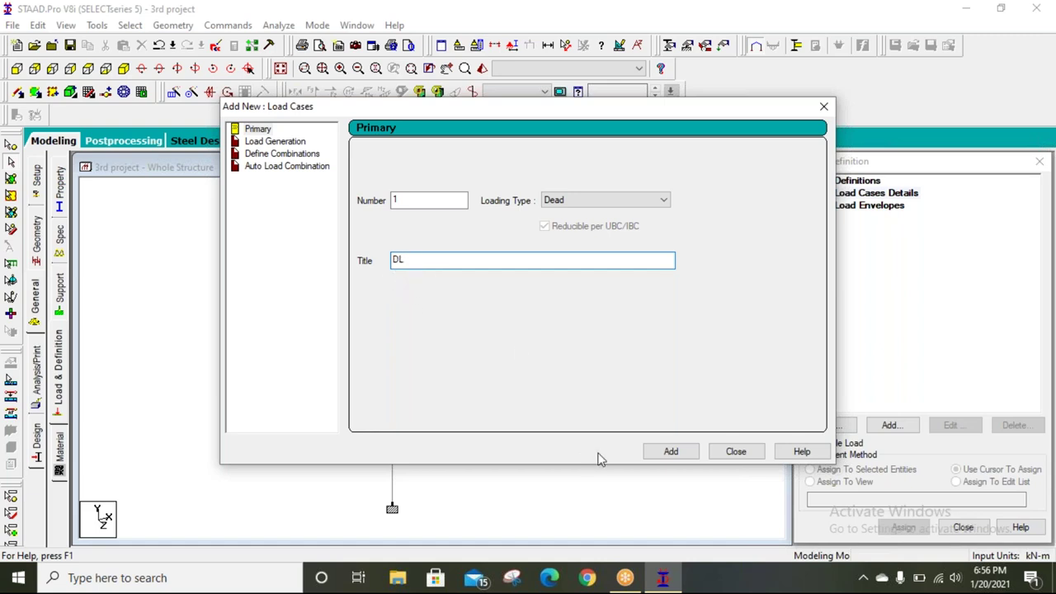
pyautogui.click(672, 456)
pyautogui.click(736, 452)
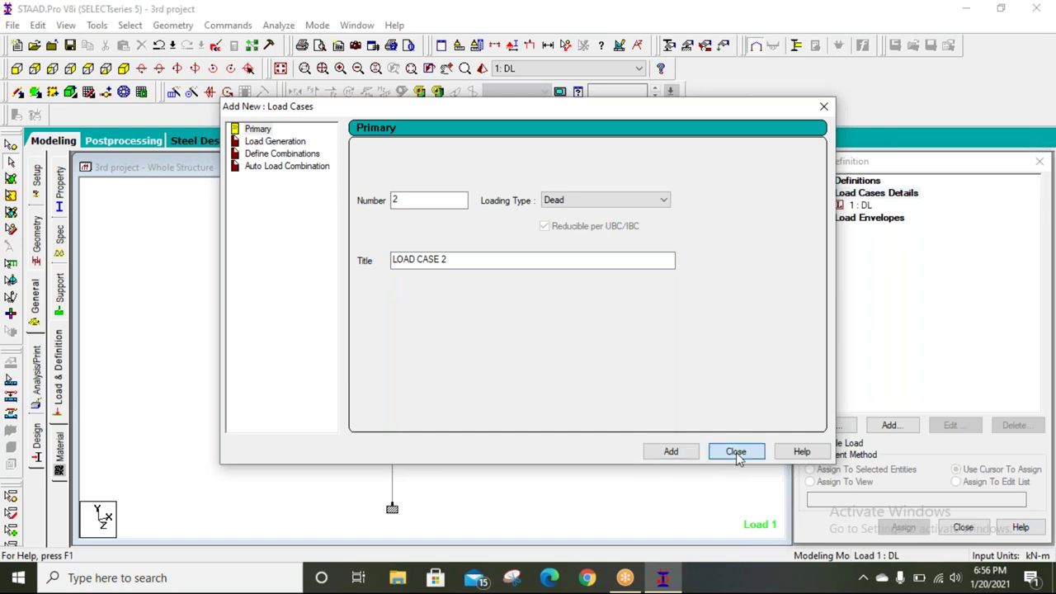
pyautogui.click(862, 205)
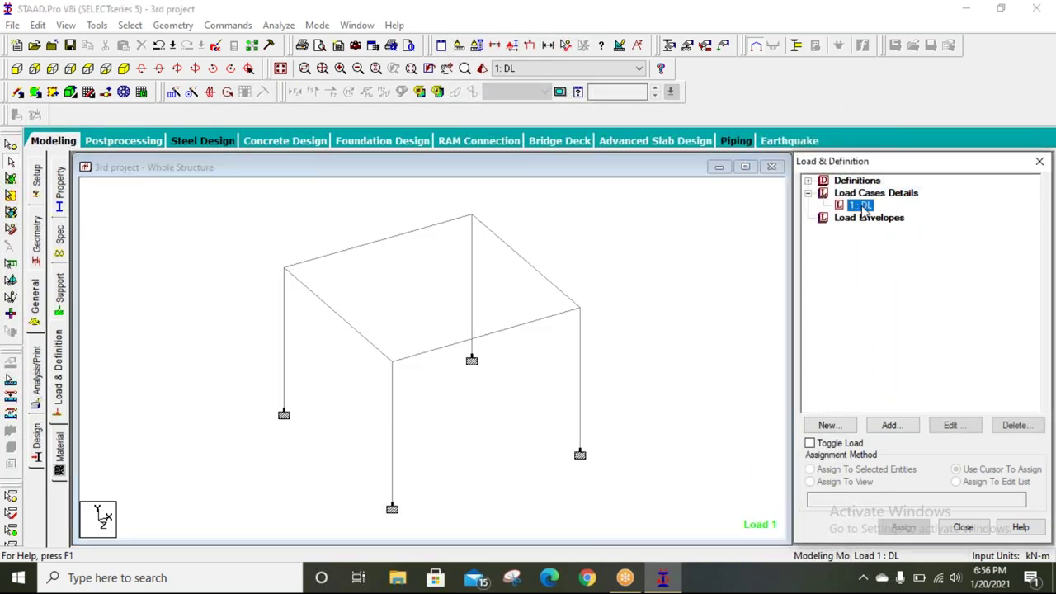
# Add a Y-direction selfweight load with factor -1.5 to load case 1 DL
pyautogui.click(883, 432)
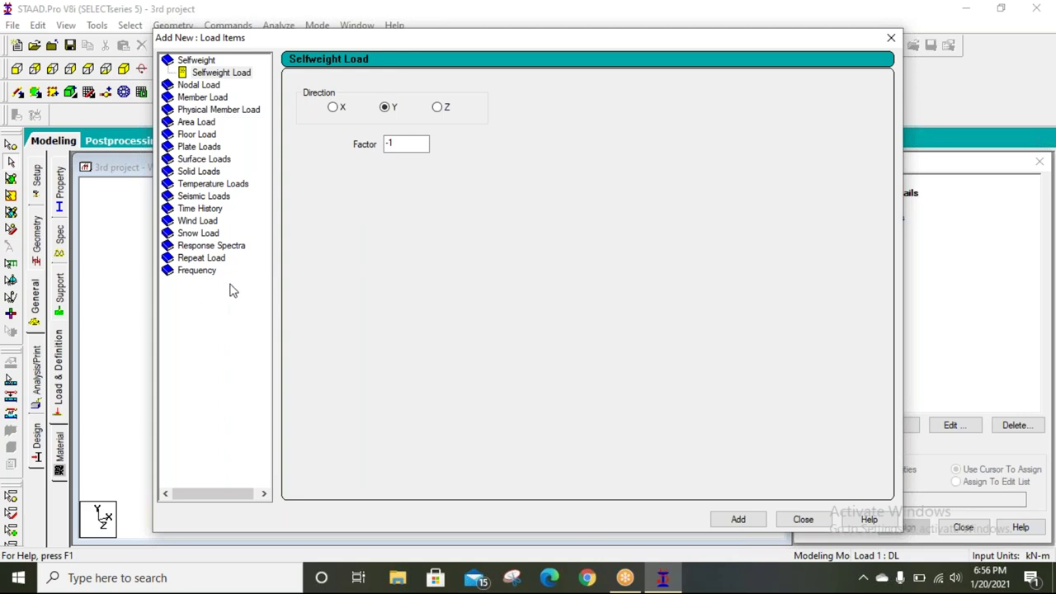
pyautogui.click(422, 143)
pyautogui.write('.5')
pyautogui.click(387, 113)
pyautogui.click(737, 523)
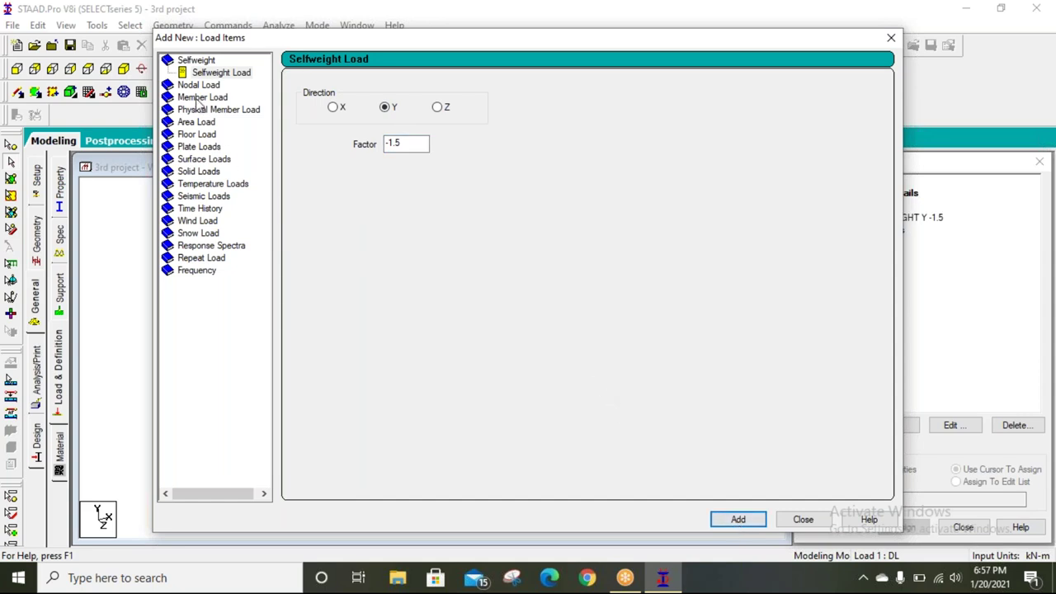
pyautogui.click(198, 98)
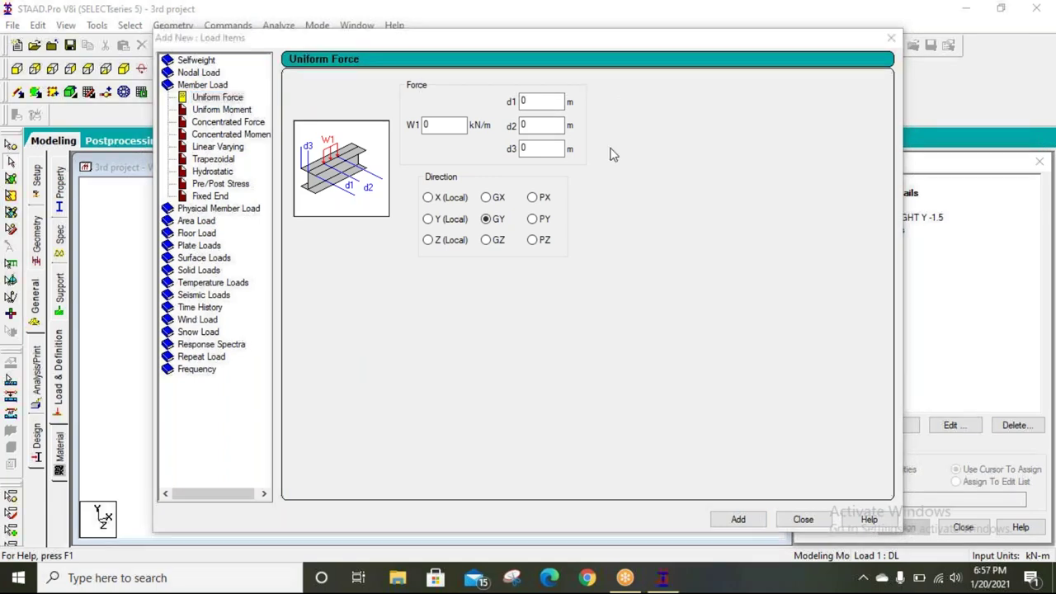
# Move the Uniform Force form aside and rotate the 3D frame into view
pyautogui.click(441, 125)
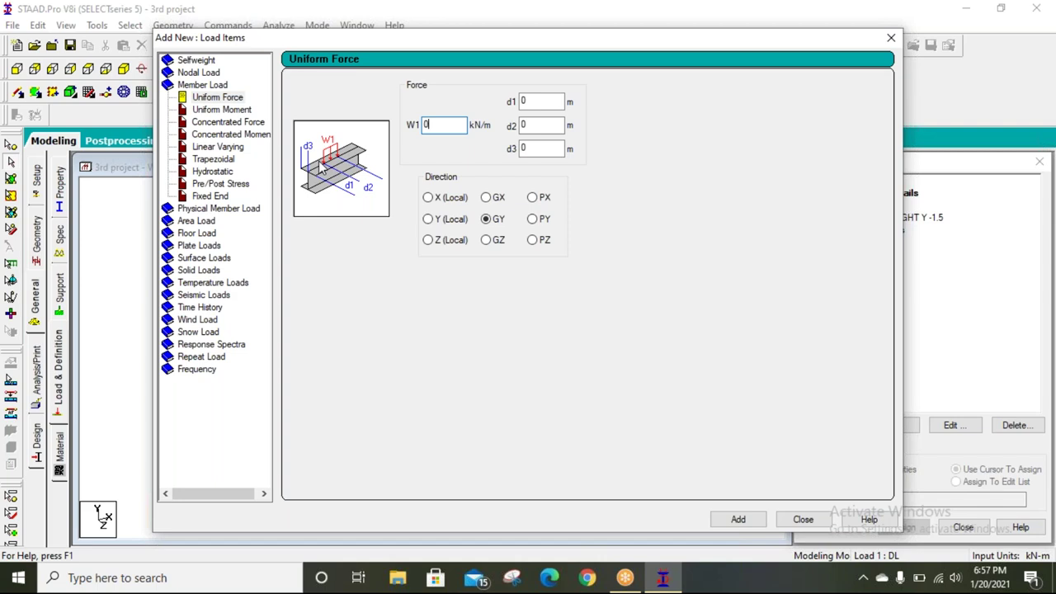
pyautogui.moveTo(359, 42); pyautogui.dragTo(617, 61)
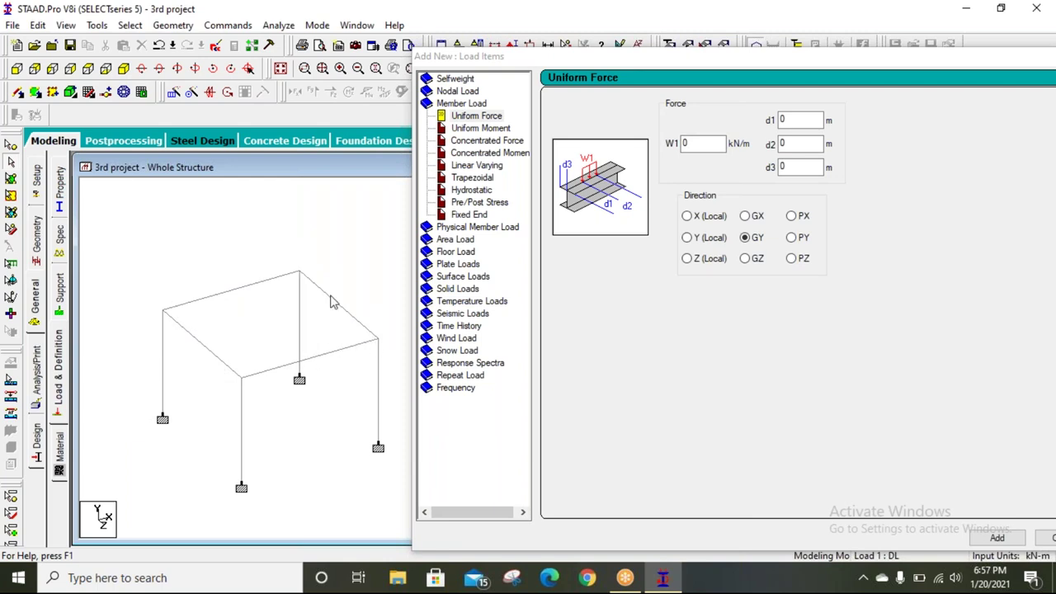
pyautogui.moveTo(220, 349); pyautogui.dragTo(207, 272, button='middle')
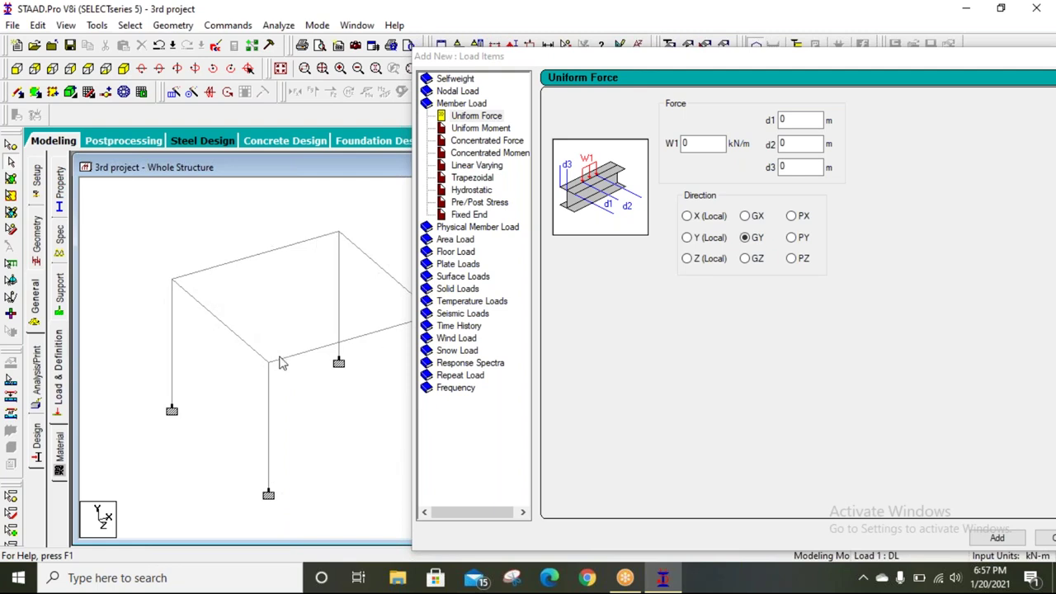
pyautogui.click(199, 586)
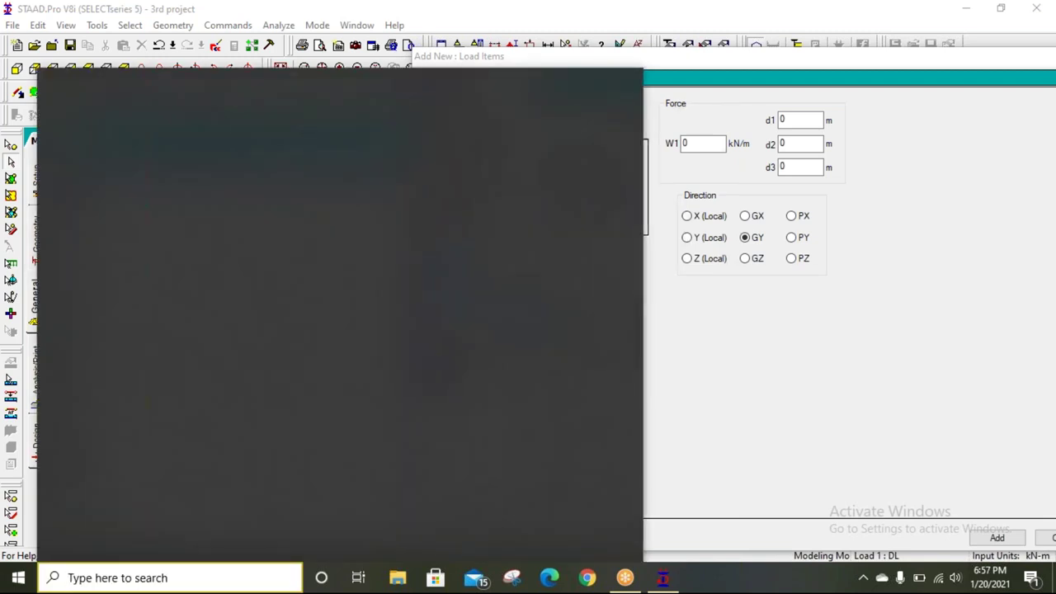
# Search 'cal' and launch the Calculator app
pyautogui.write('ca')
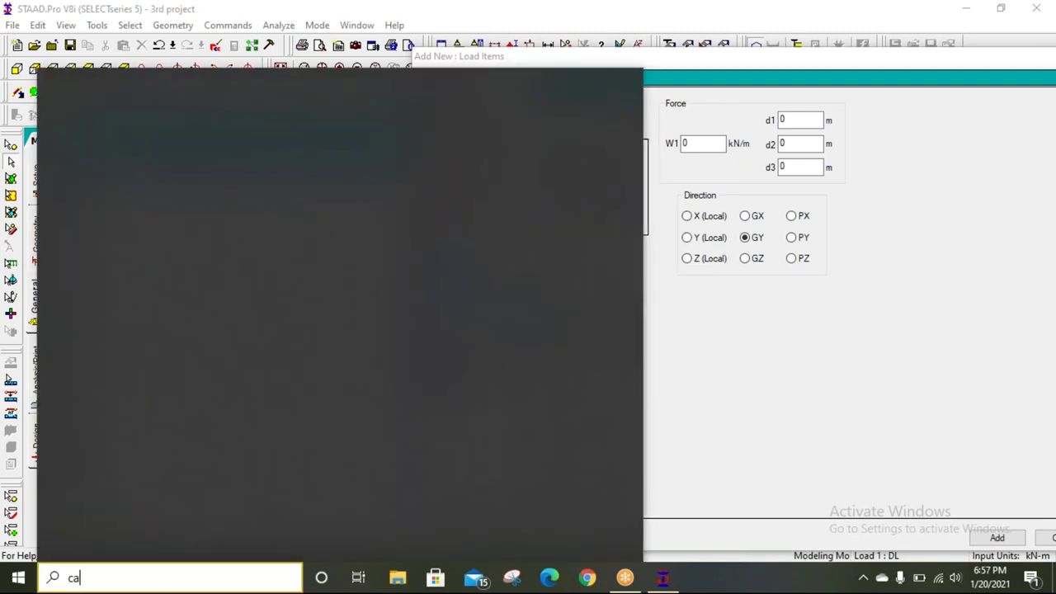
pyautogui.write('l')
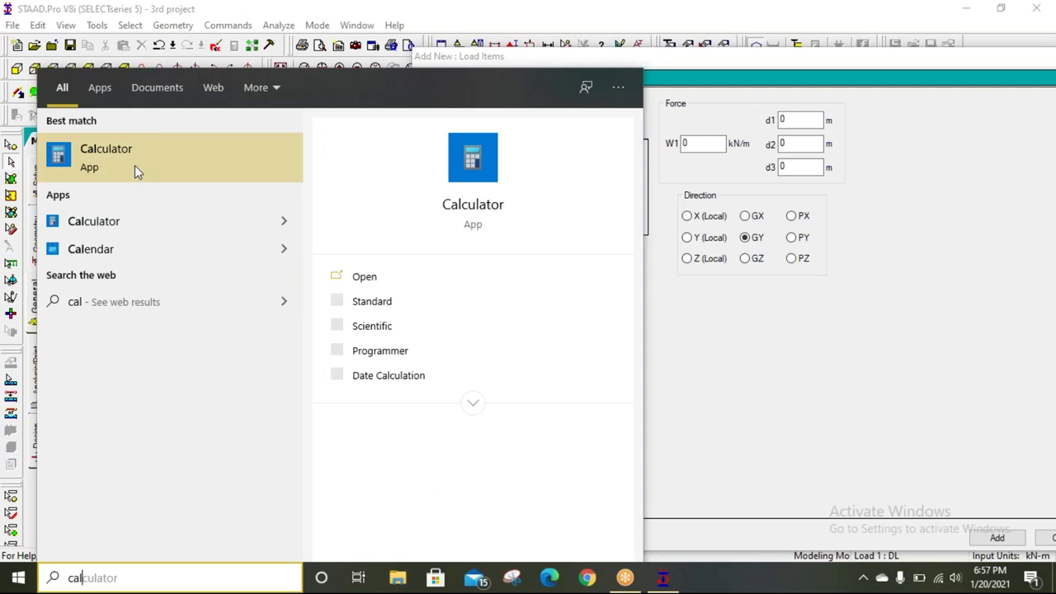
pyautogui.click(134, 165)
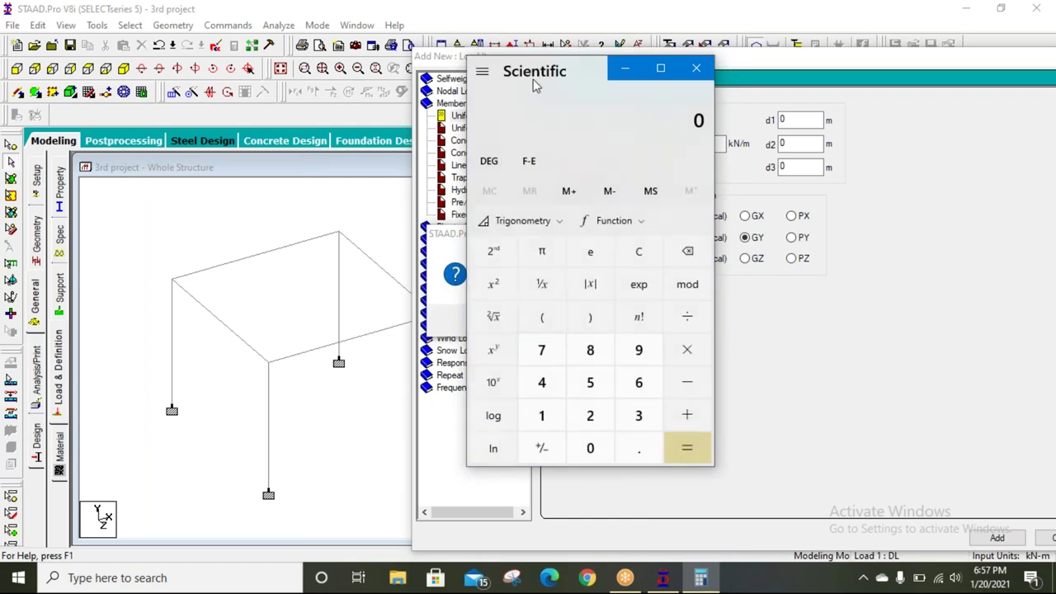
# Move Calculator aside and save the STAAD project from the auto-save prompt
pyautogui.moveTo(537, 74); pyautogui.dragTo(232, 78)
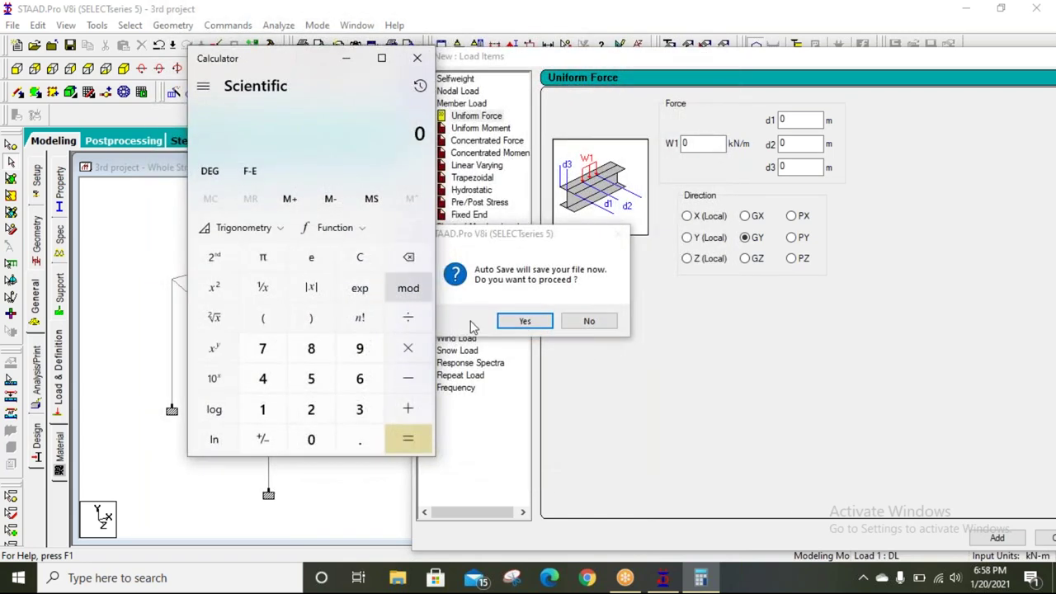
pyautogui.click(526, 320)
pyautogui.click(435, 310)
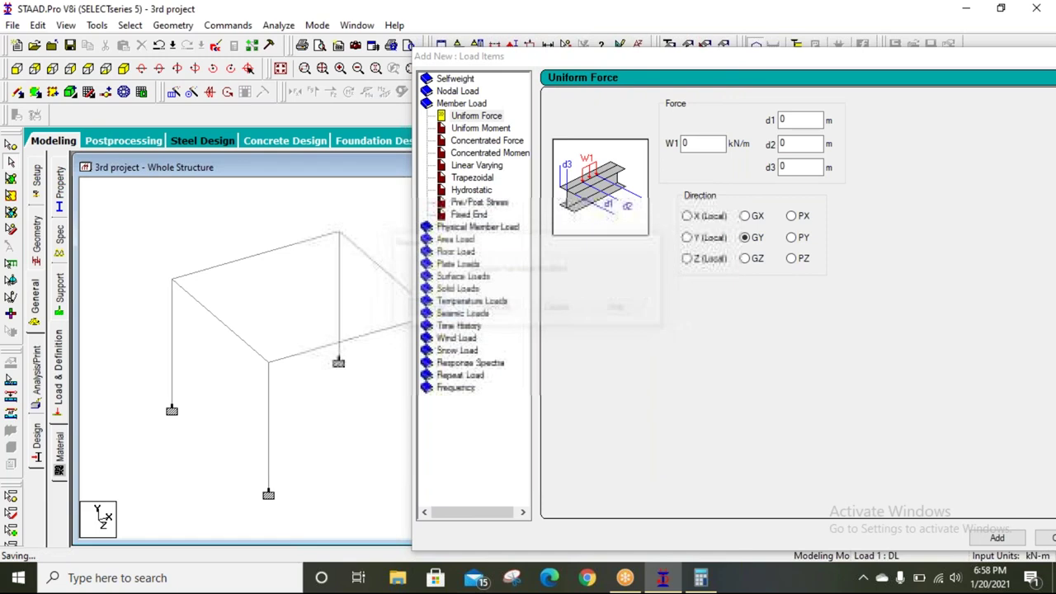
pyautogui.click(700, 580)
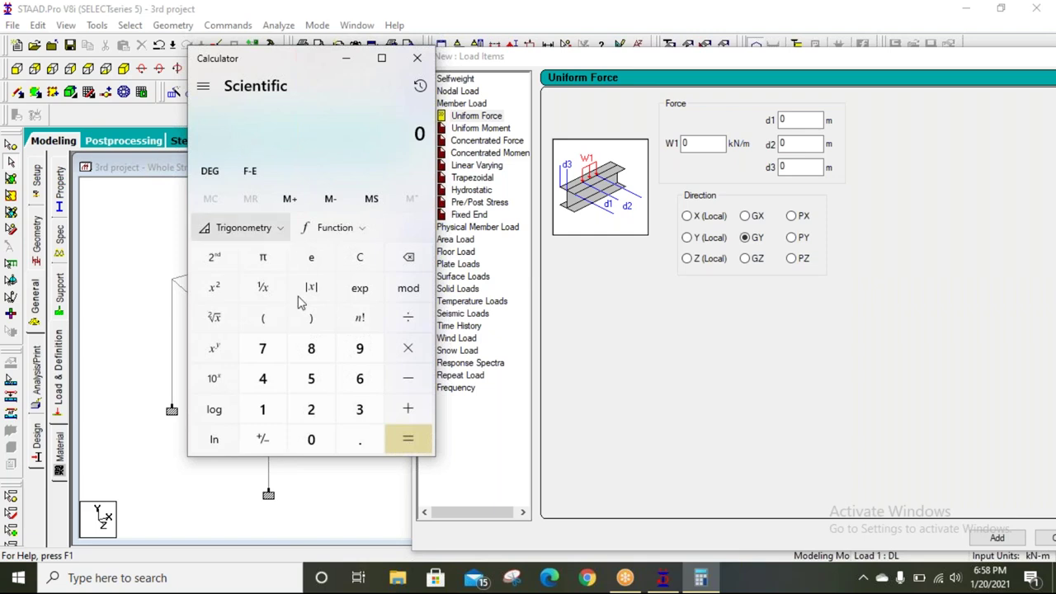
# Enter 19.1 × 0.23 × in Calculator
pyautogui.click(258, 413)
pyautogui.click(360, 348)
pyautogui.click(360, 439)
pyautogui.click(276, 419)
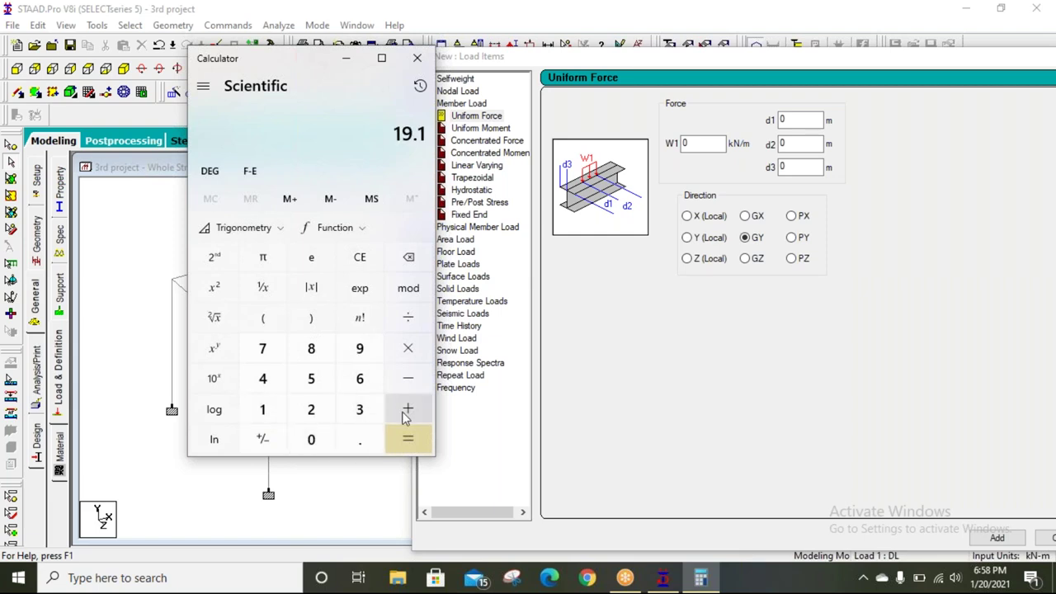
pyautogui.click(410, 352)
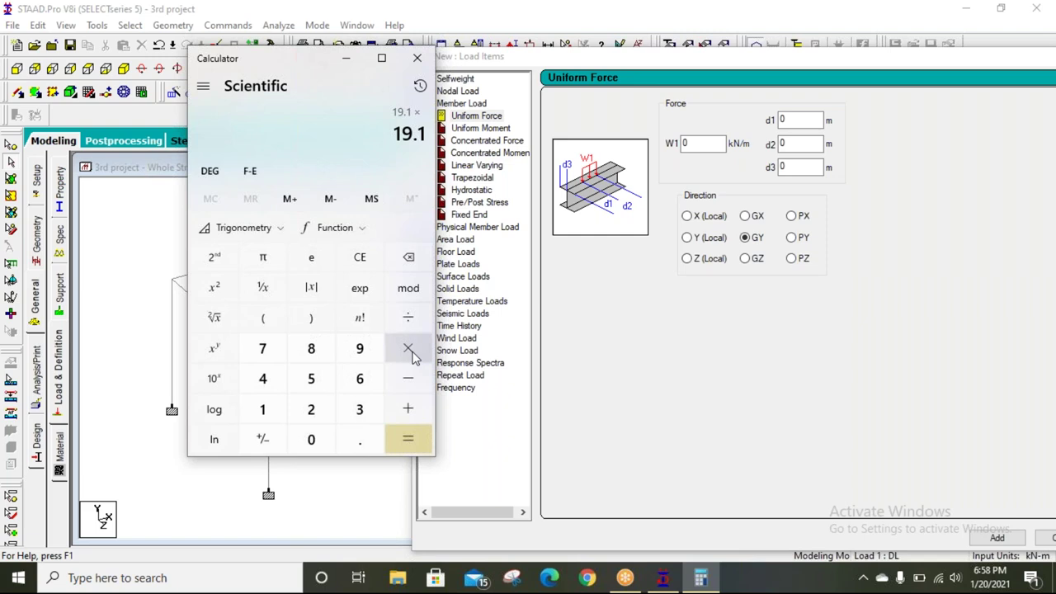
pyautogui.click(313, 441)
pyautogui.click(359, 439)
pyautogui.click(311, 410)
pyautogui.click(358, 412)
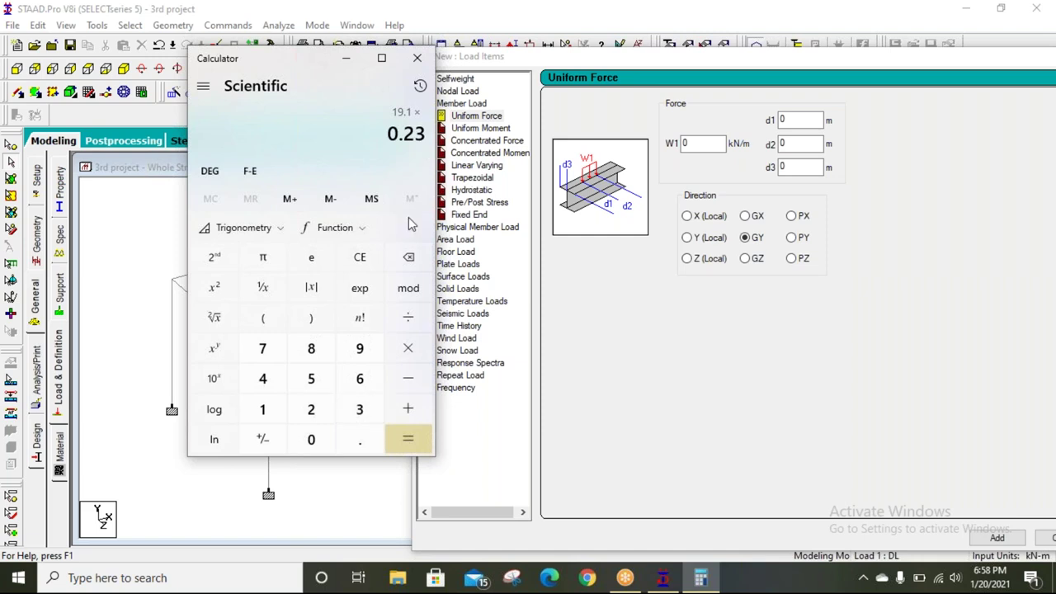
pyautogui.click(404, 354)
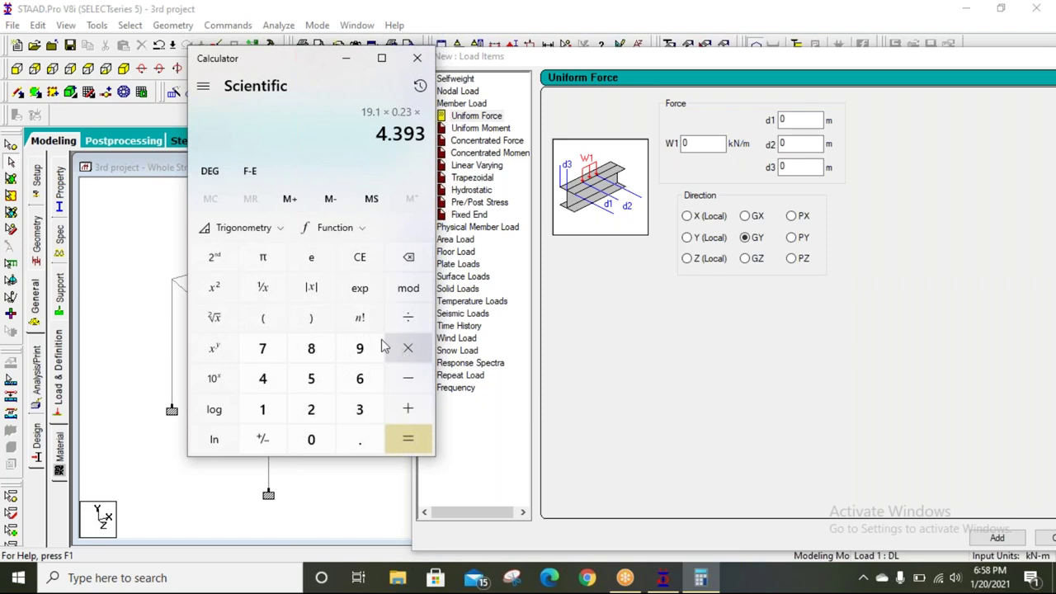
# Complete the expression with (3 − 0.23) to get 12.16861
pyautogui.click(262, 320)
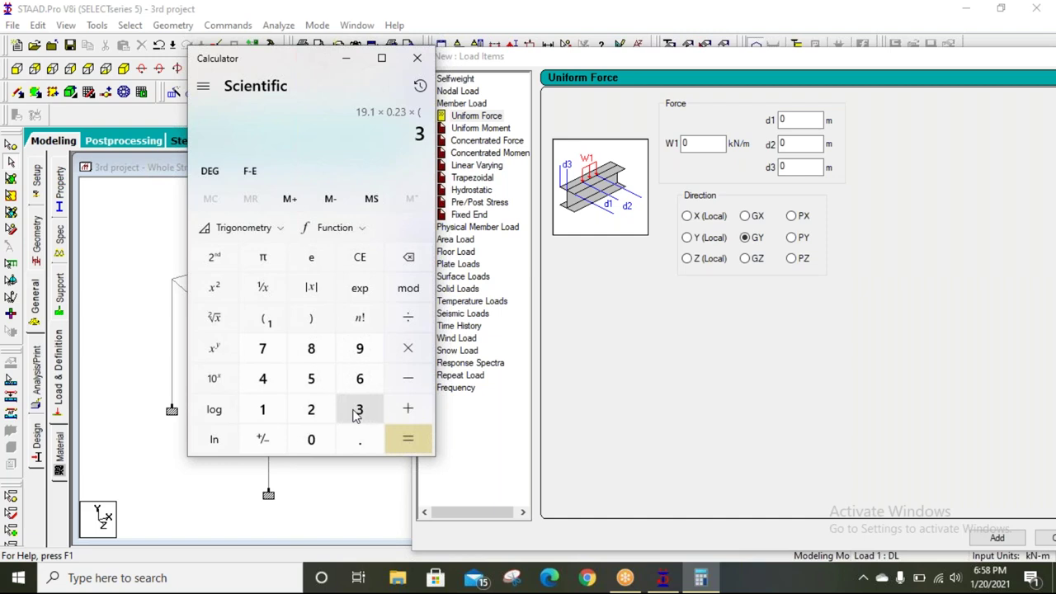
pyautogui.click(396, 388)
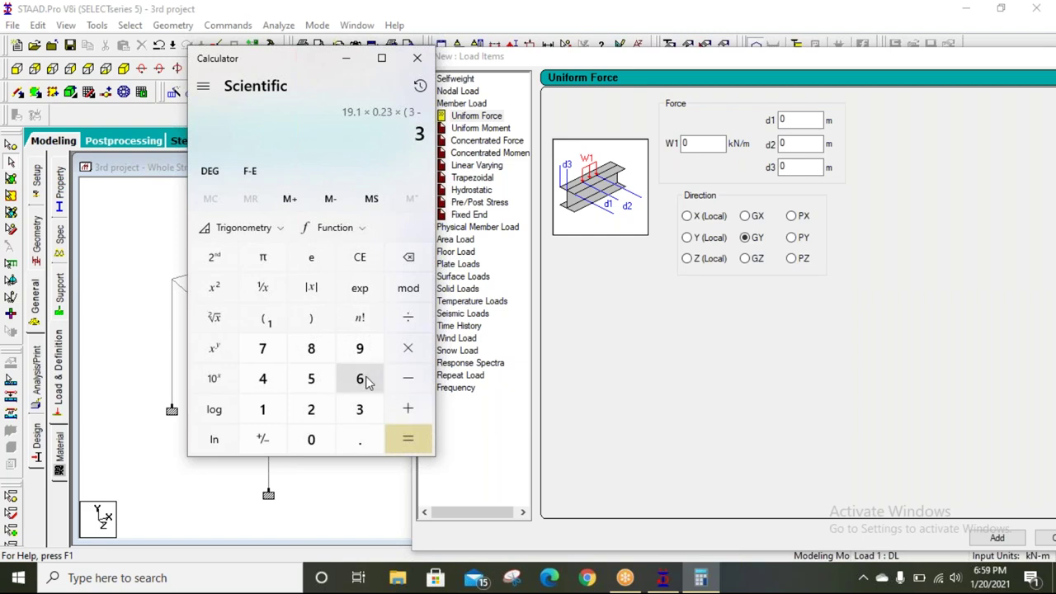
pyautogui.click(310, 438)
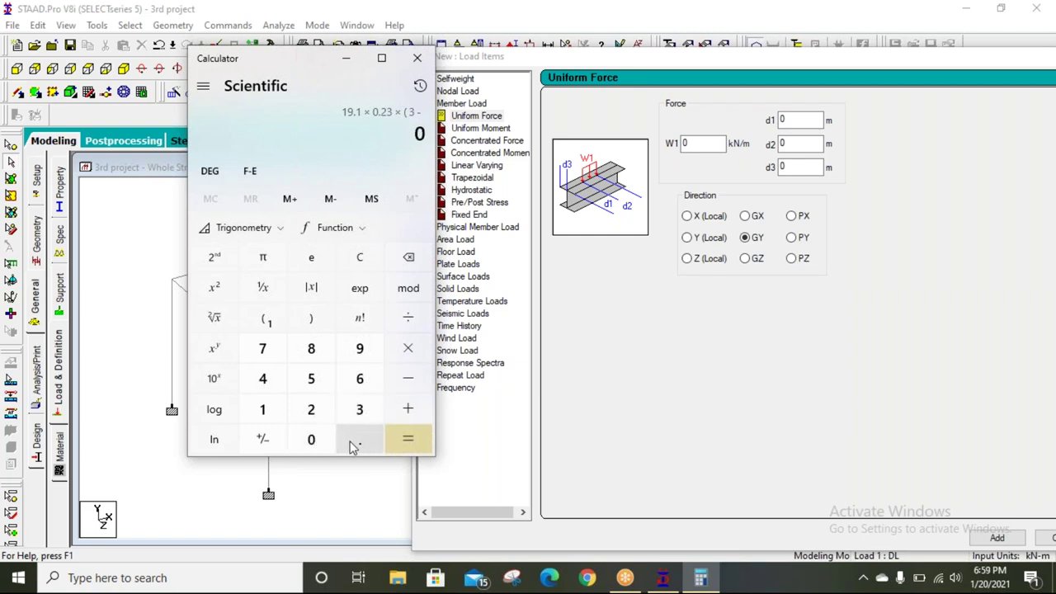
pyautogui.click(351, 444)
pyautogui.click(310, 409)
pyautogui.click(360, 411)
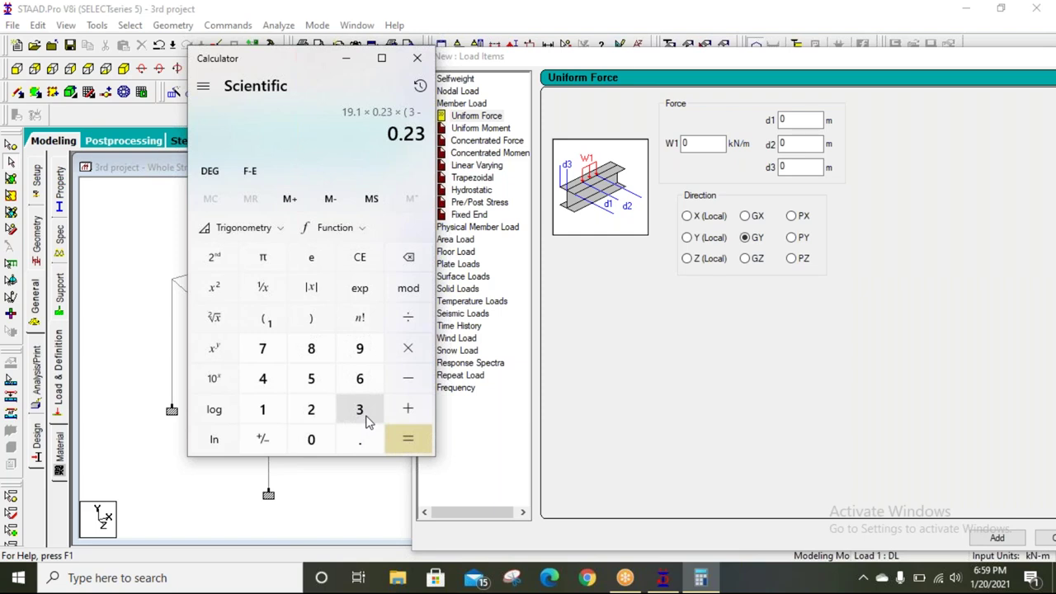
pyautogui.click(305, 322)
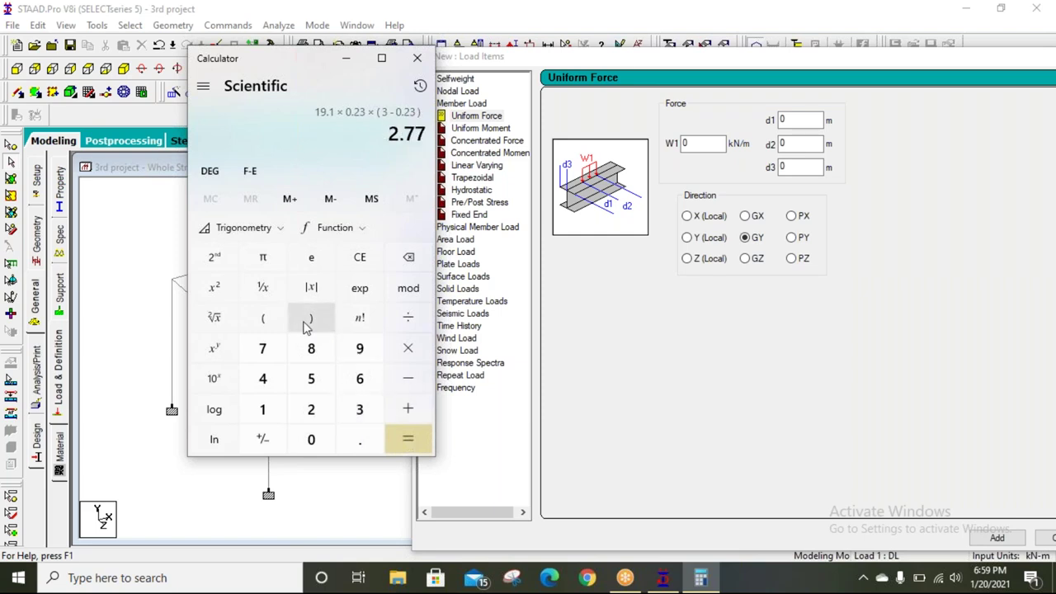
pyautogui.click(415, 446)
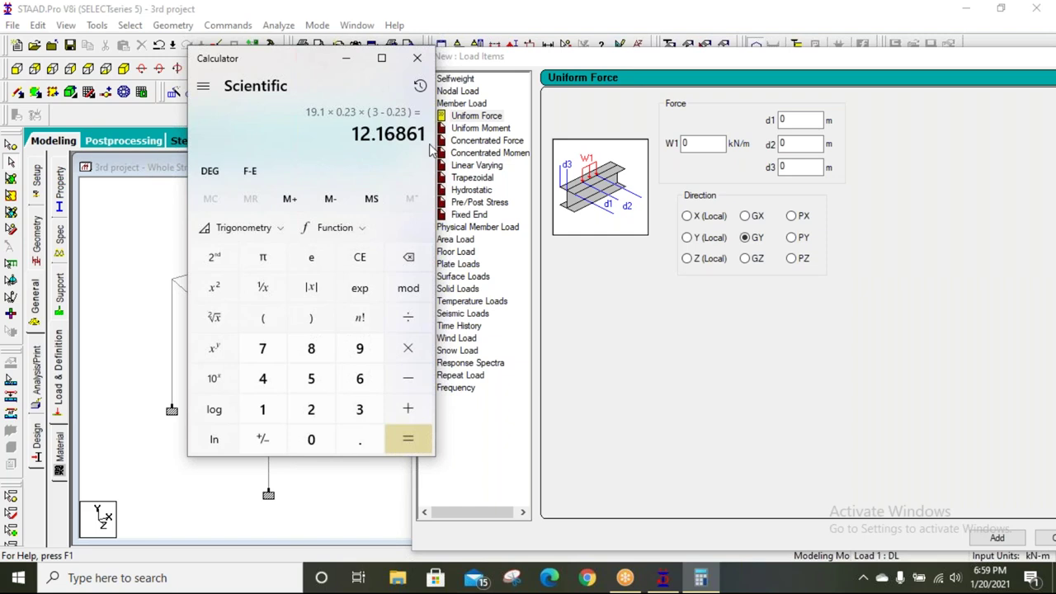
# Select the 12.16 result, close Calculator and restore the Uniform Force form showing W1 -12.16
pyautogui.moveTo(355, 142); pyautogui.dragTo(396, 141)
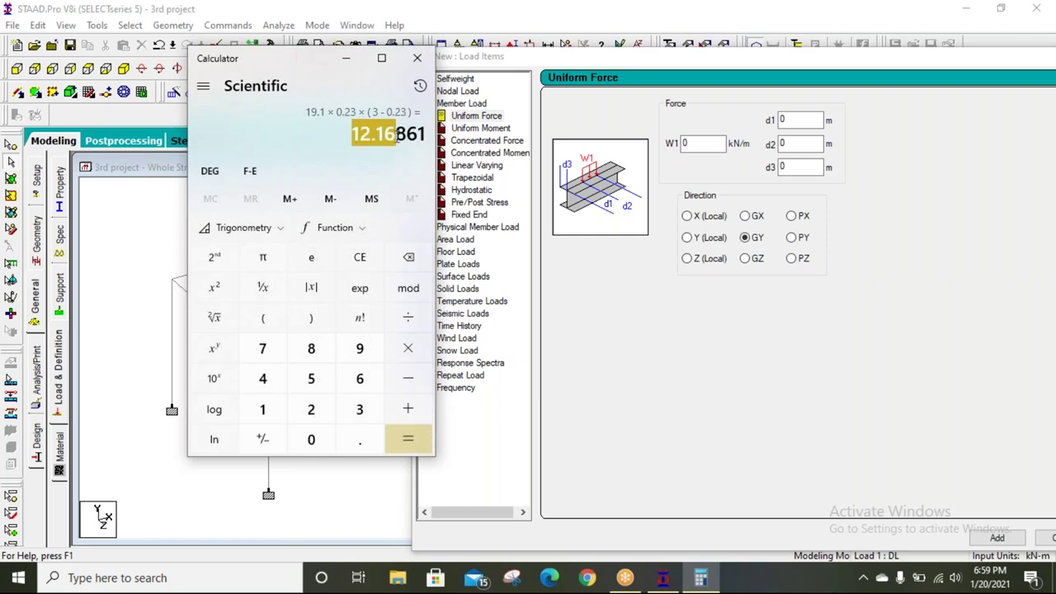
pyautogui.click(418, 59)
pyautogui.write('-12.16')
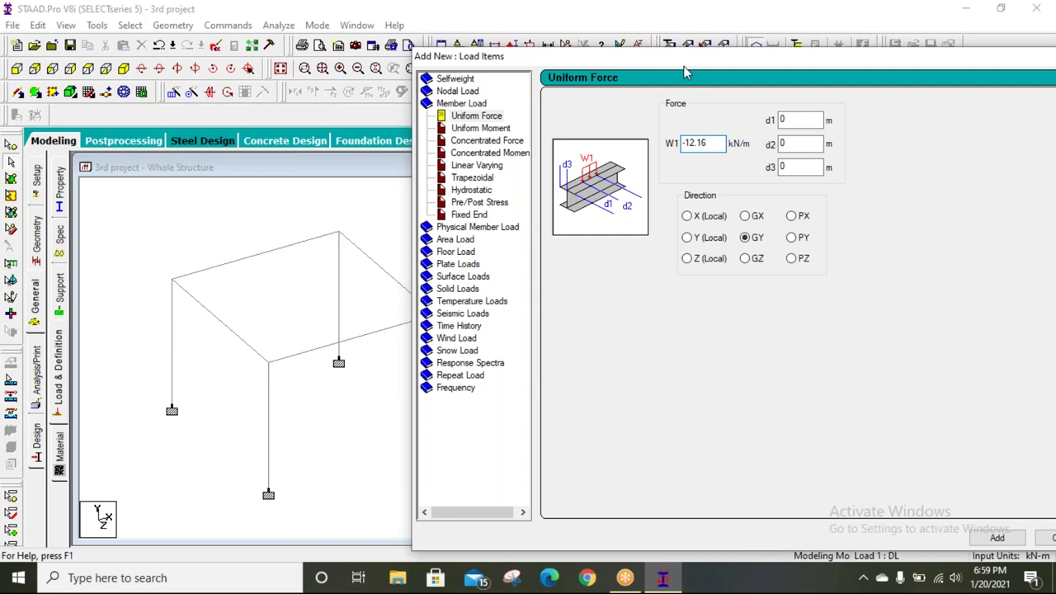
pyautogui.moveTo(684, 61); pyautogui.dragTo(354, 54)
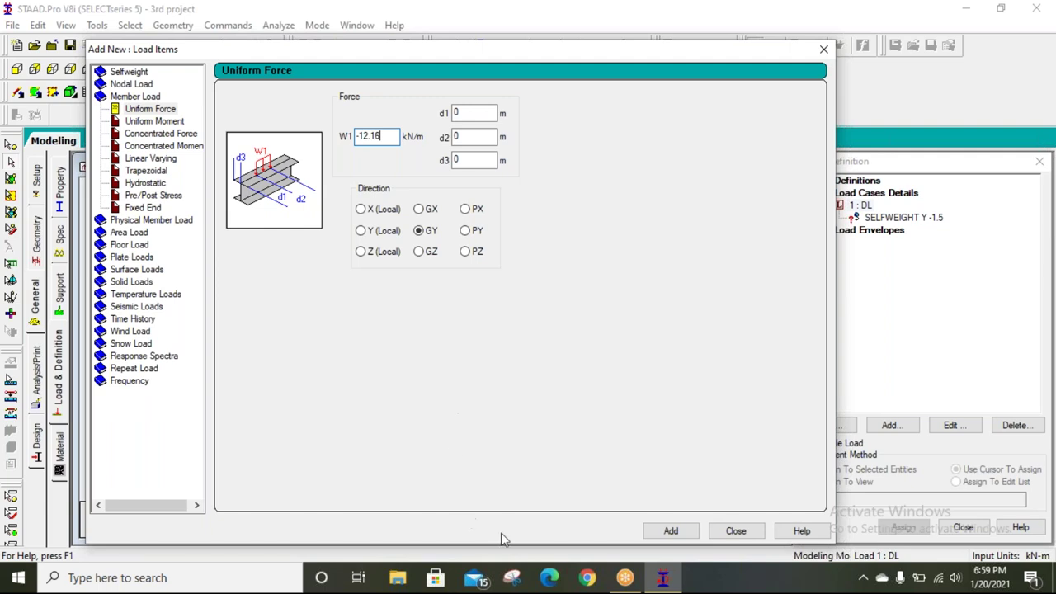
# Add the UNI GY -12.16 kN/m load to case 1 DL and assign selfweight to all beams
pyautogui.click(697, 534)
pyautogui.click(730, 532)
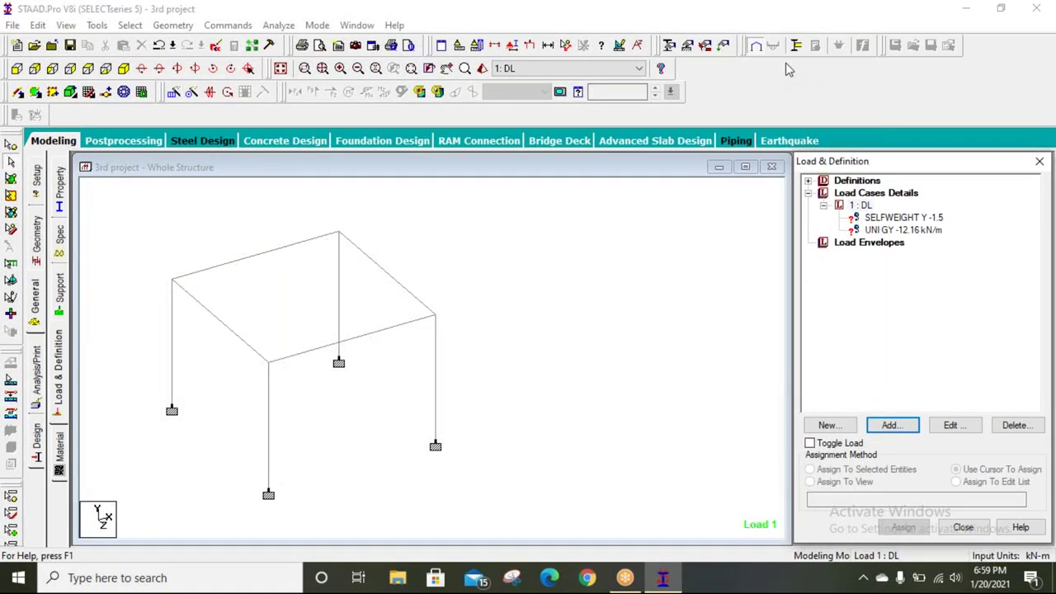
pyautogui.click(899, 218)
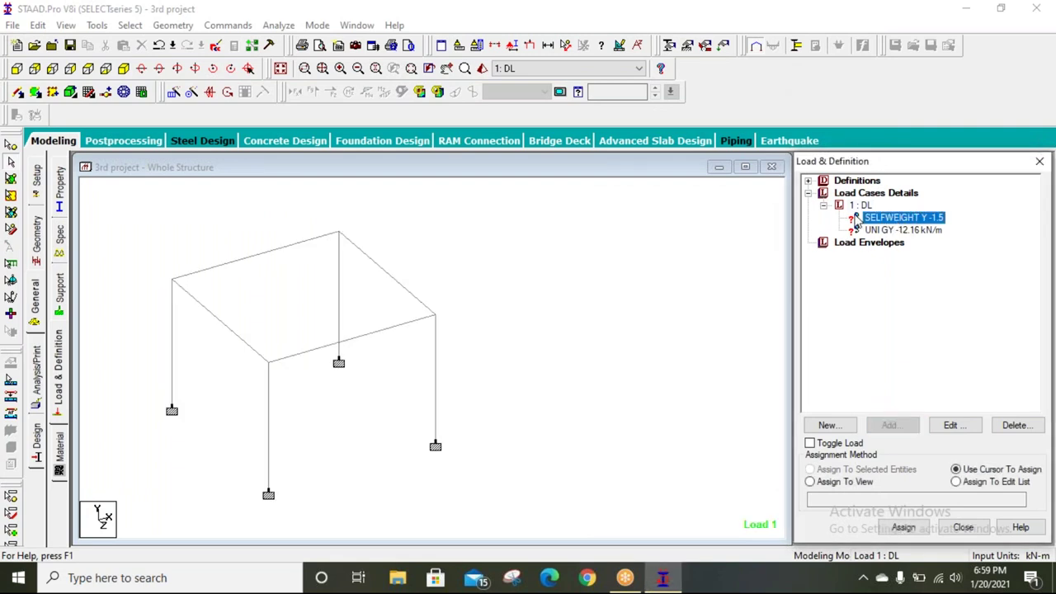
pyautogui.moveTo(664, 275); pyautogui.dragTo(767, 273, button='middle')
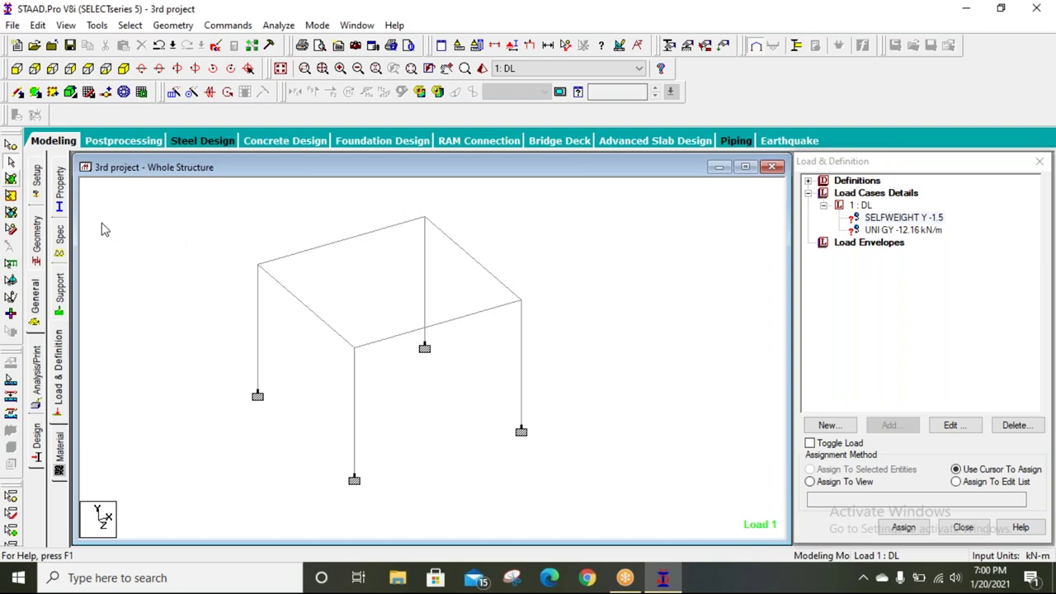
pyautogui.hotkey('ctrl', 'a')
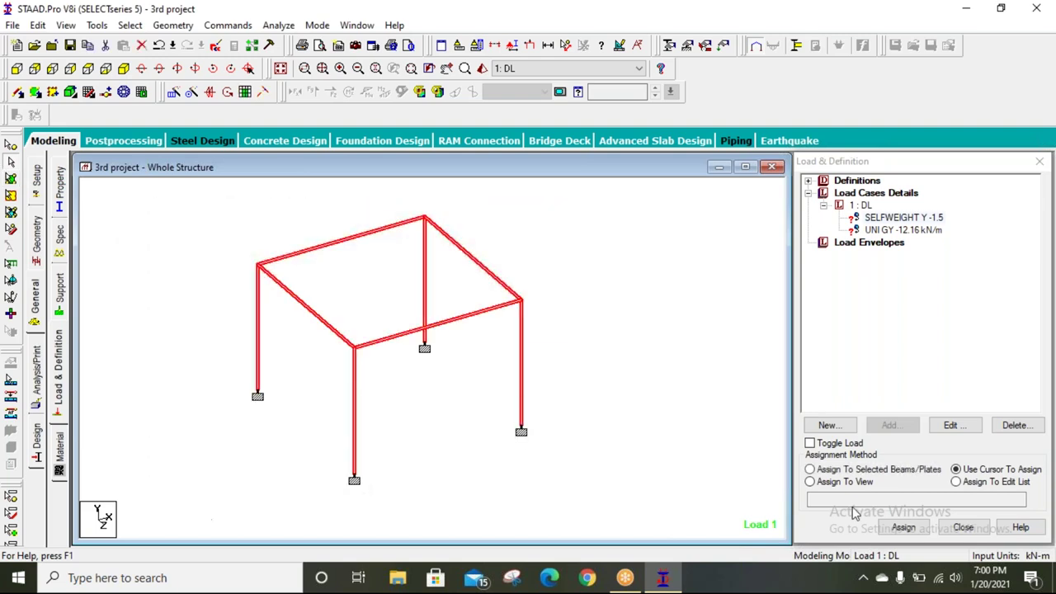
pyautogui.click(829, 475)
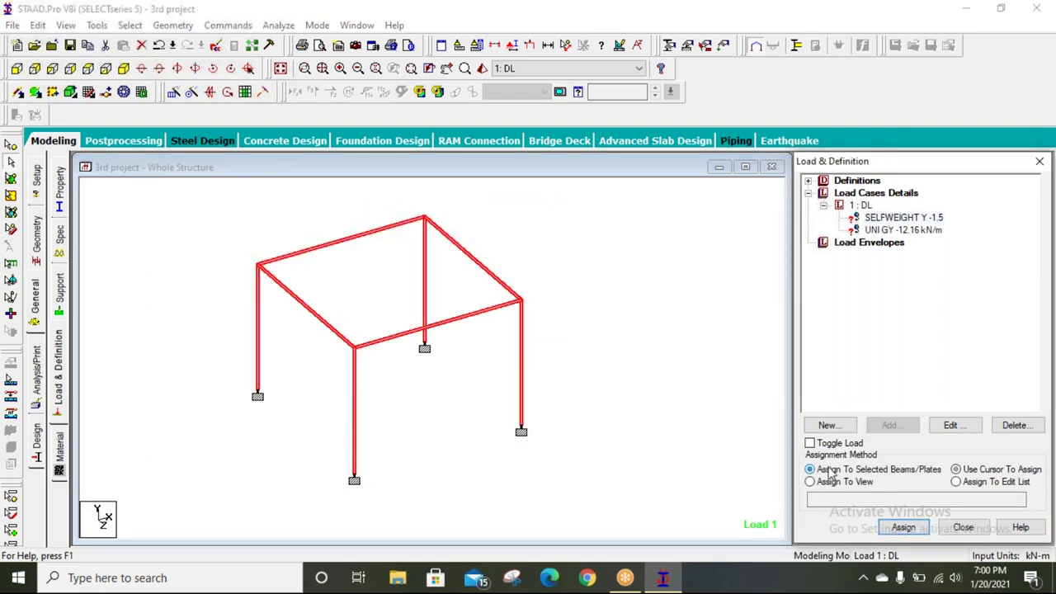
pyautogui.click(904, 527)
pyautogui.click(947, 390)
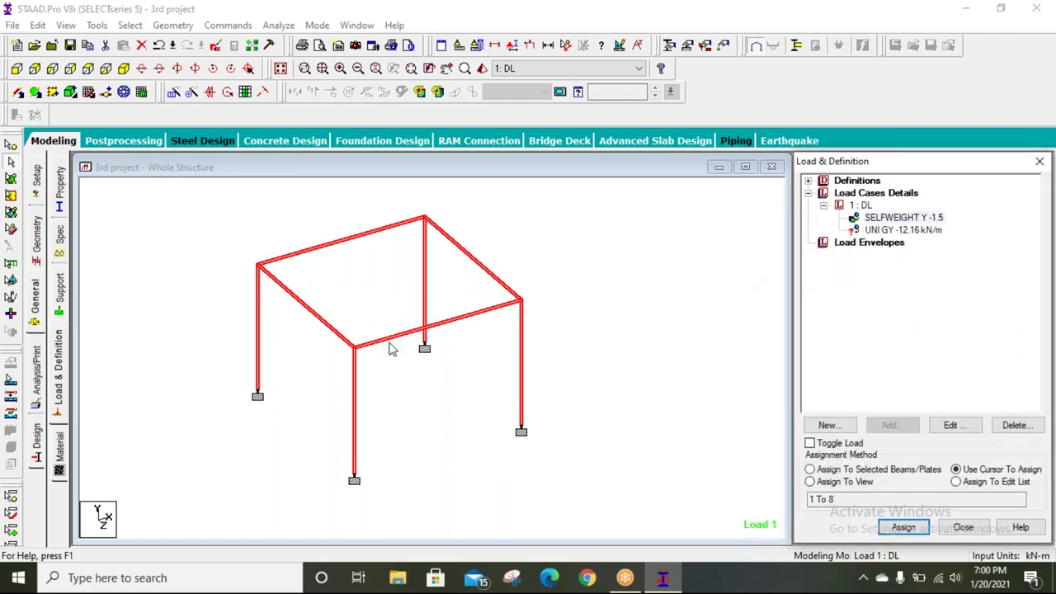
pyautogui.click(886, 231)
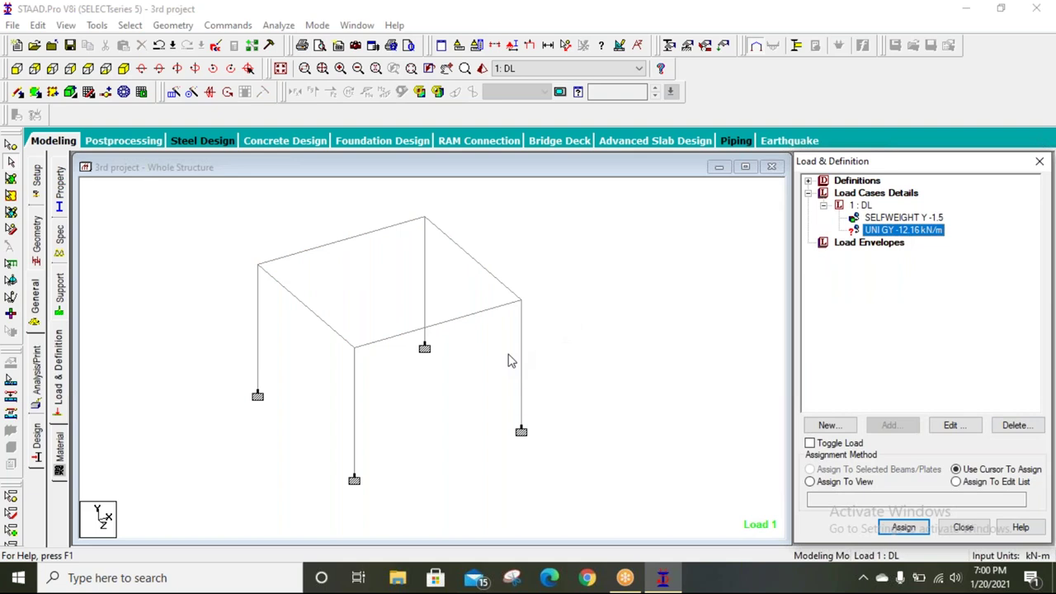
# Assign the UNI GY -12.16 kN/m load to roof beams 2, 4, 5 and 7
pyautogui.click(479, 249)
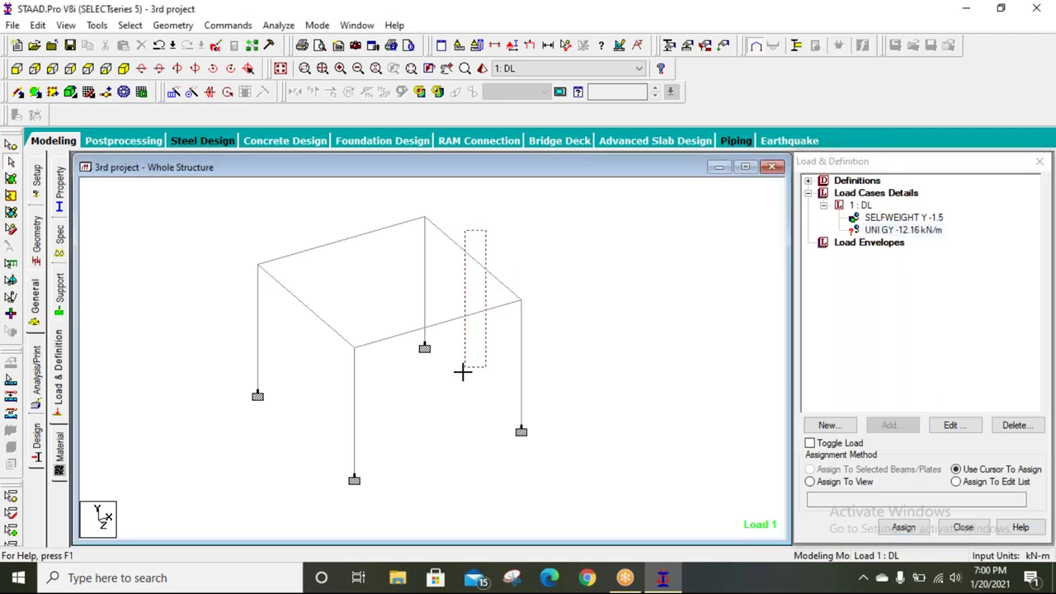
pyautogui.click(482, 314)
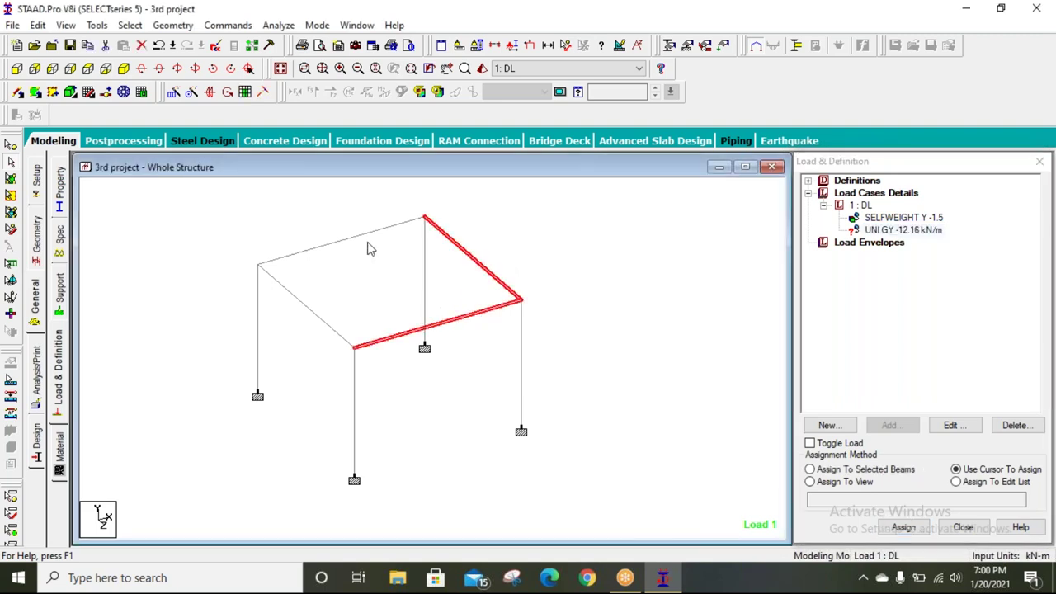
pyautogui.click(371, 239)
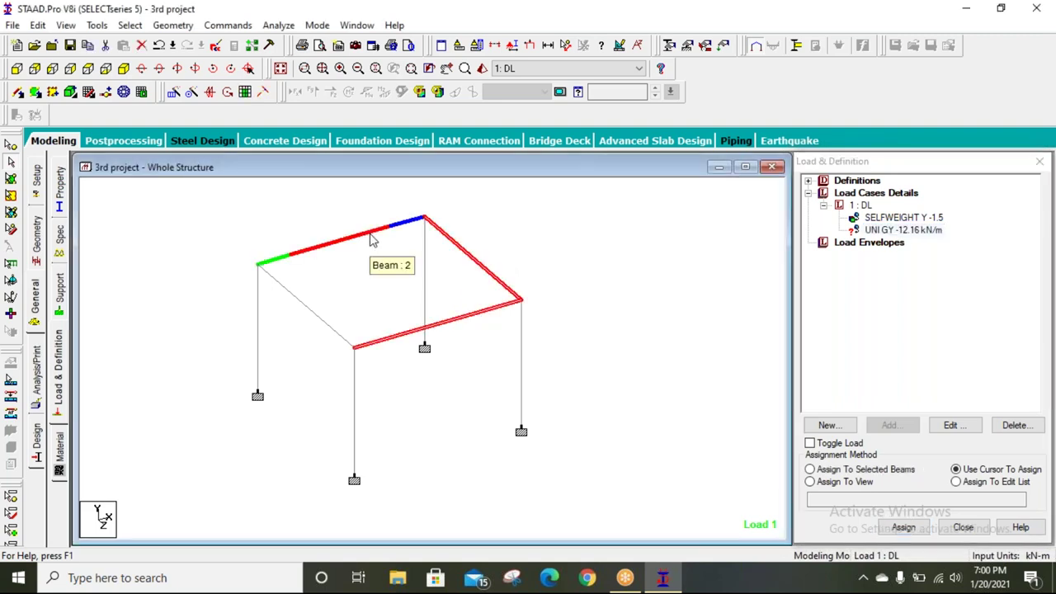
pyautogui.click(322, 319)
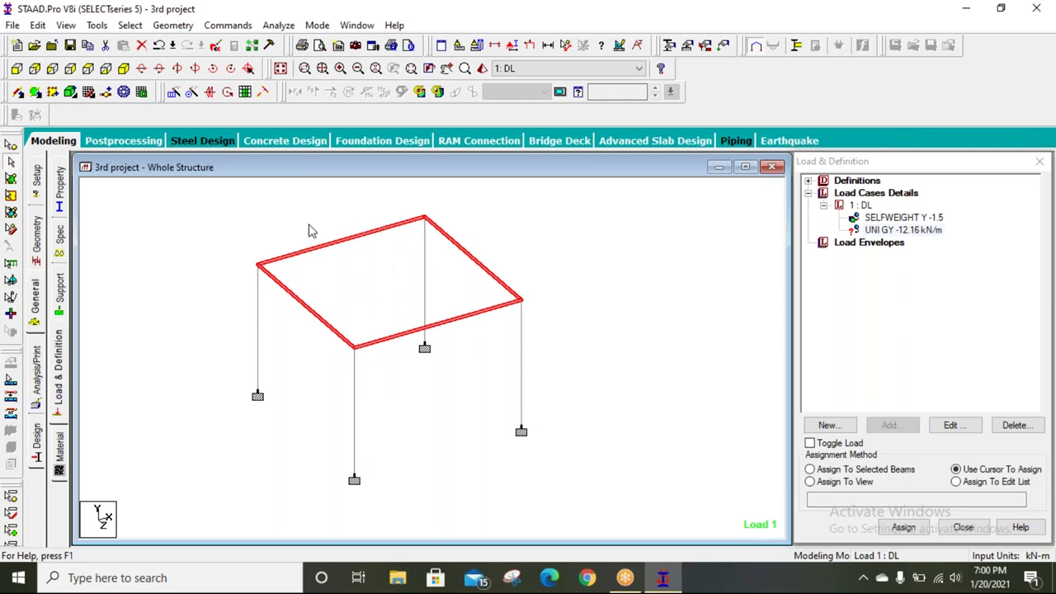
pyautogui.click(825, 470)
pyautogui.click(903, 528)
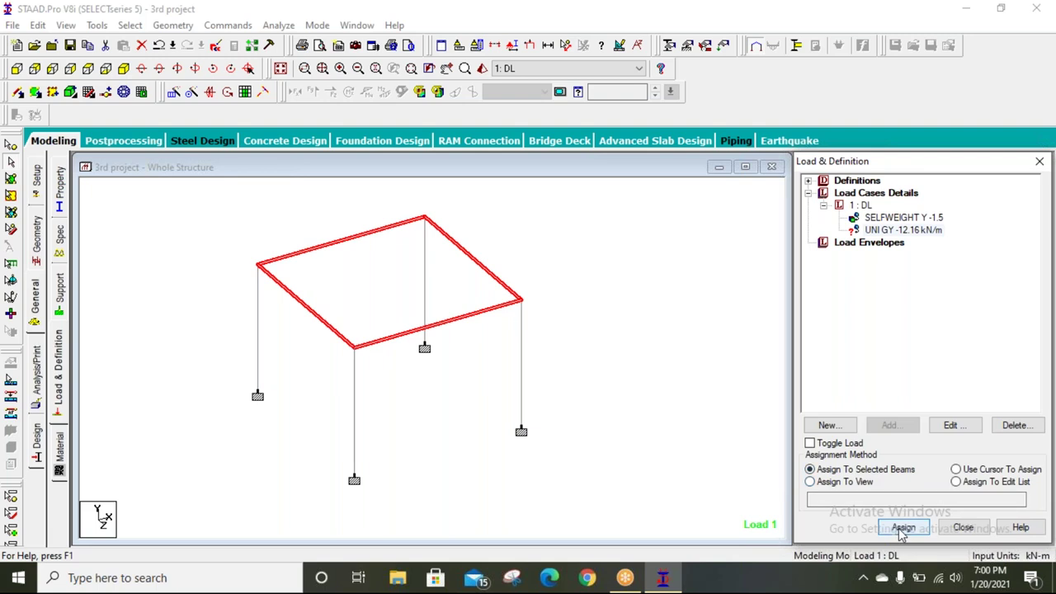
pyautogui.click(970, 394)
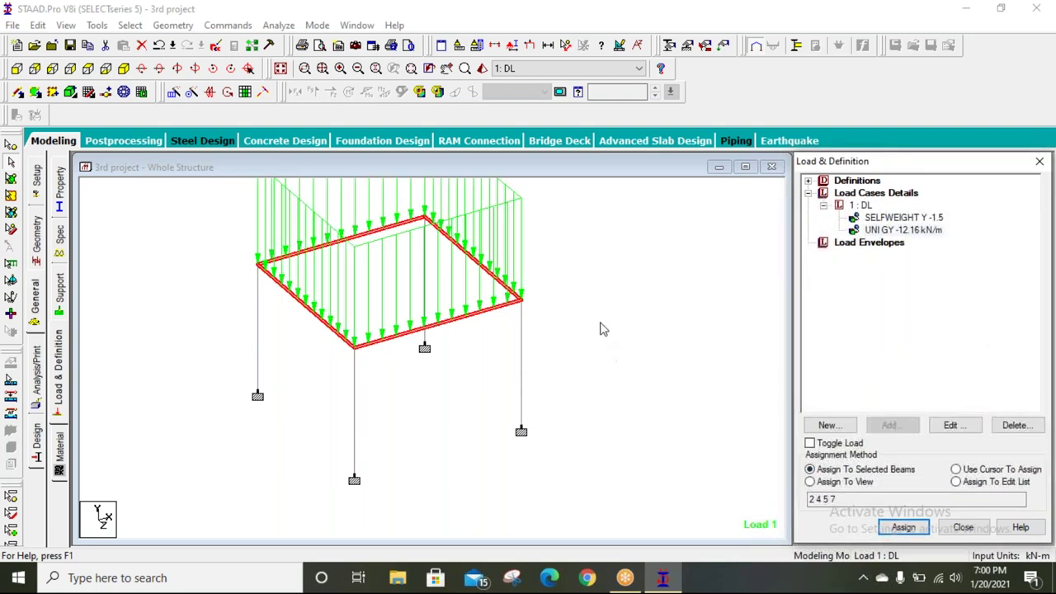
# Check which members carry the UNI GY and selfweight loads
pyautogui.moveTo(601, 325); pyautogui.dragTo(664, 388, button='middle')
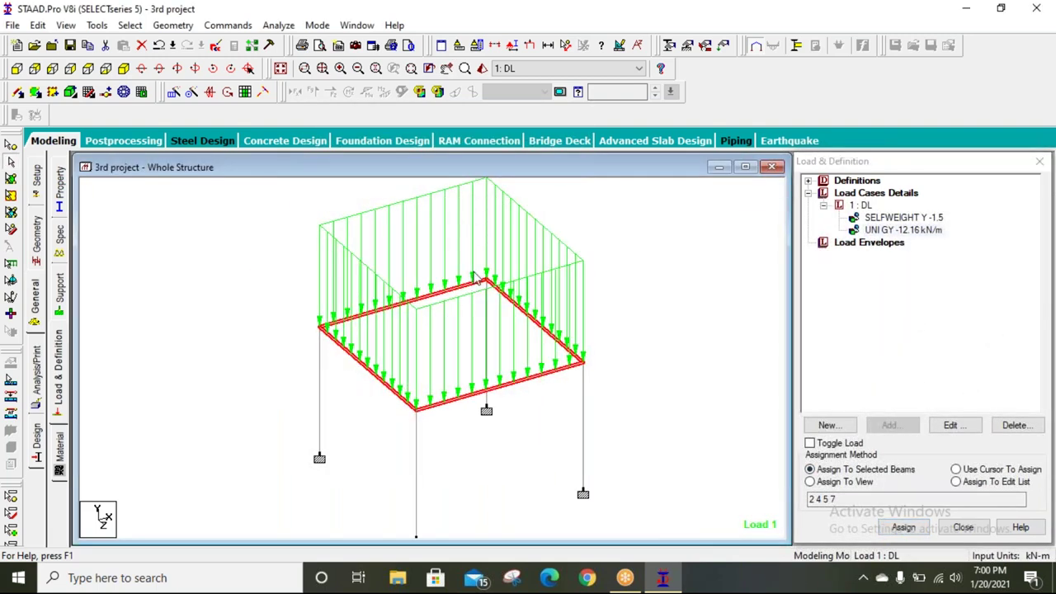
pyautogui.click(899, 231)
pyautogui.click(911, 219)
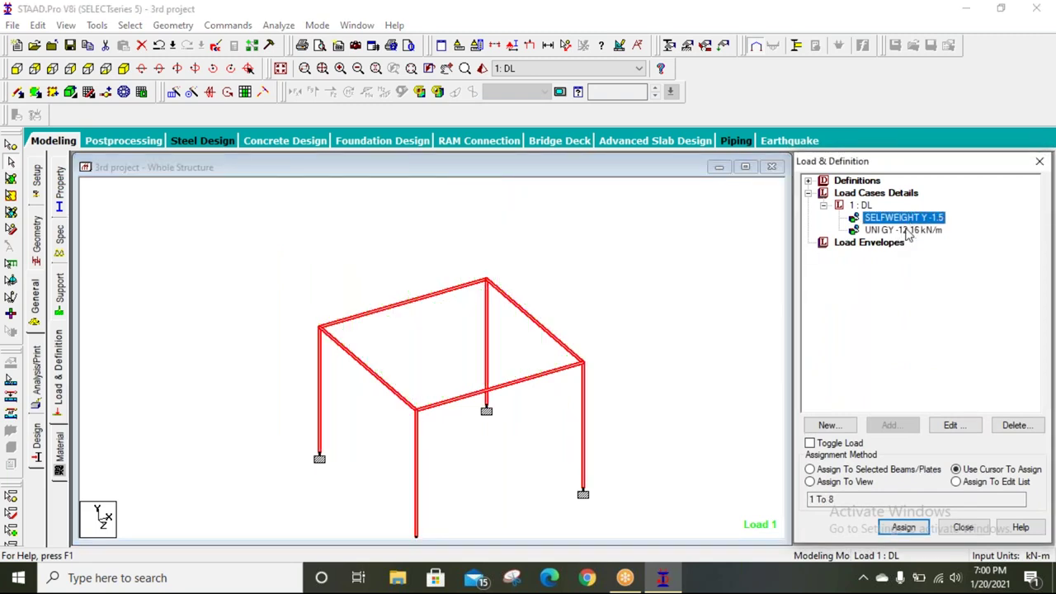
pyautogui.click(908, 231)
pyautogui.click(682, 297)
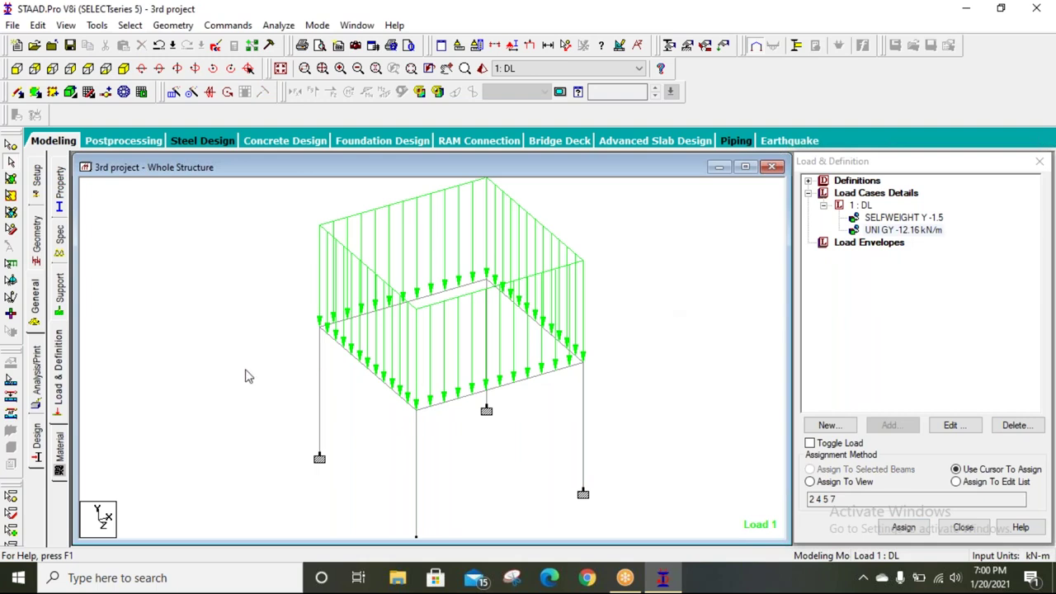
pyautogui.click(37, 373)
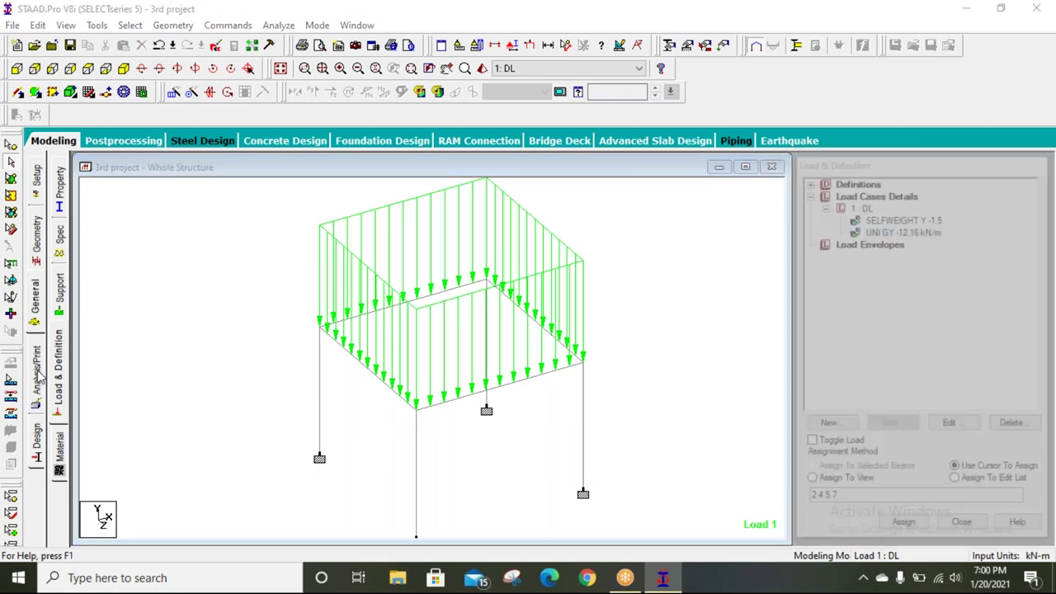
# Add a Perform Analysis command that prints all results
pyautogui.click(452, 329)
pyautogui.click(479, 452)
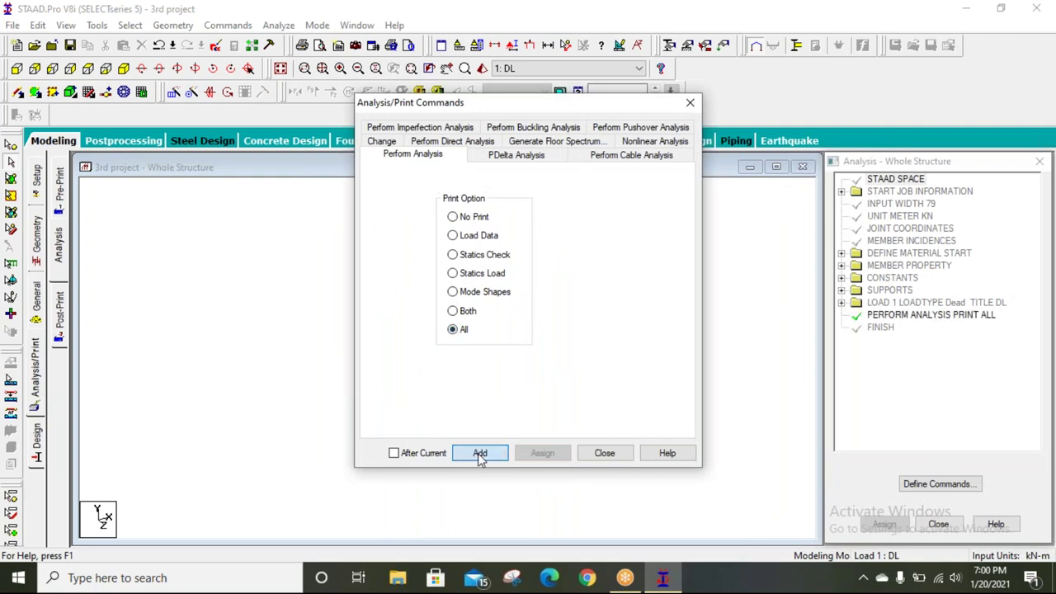
pyautogui.click(606, 454)
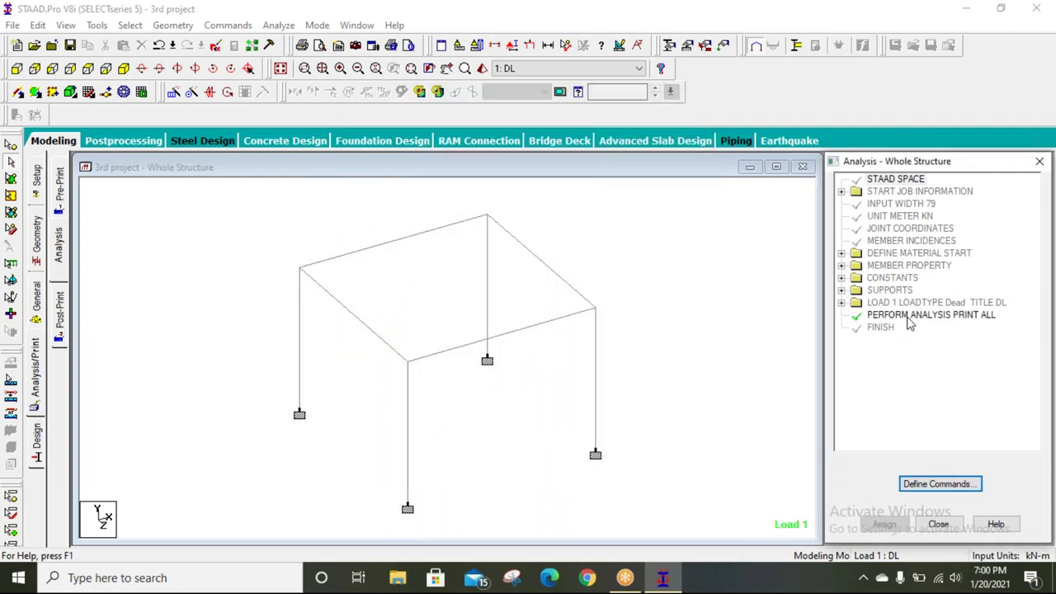
# Save the model and run the analysis, confirming 0 errors in the log
pyautogui.click(667, 275)
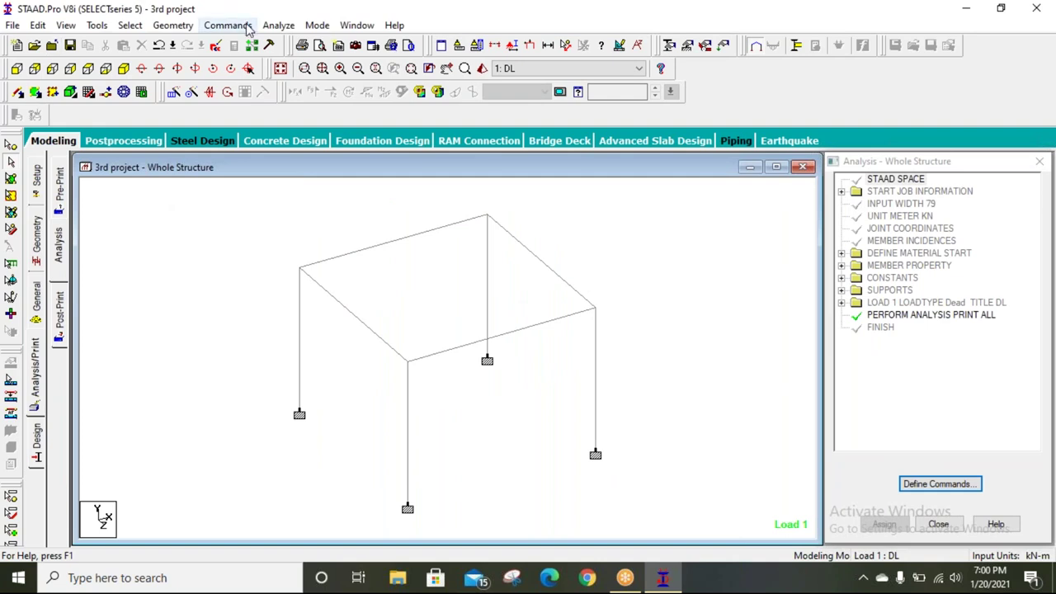
pyautogui.click(278, 25)
pyautogui.click(284, 46)
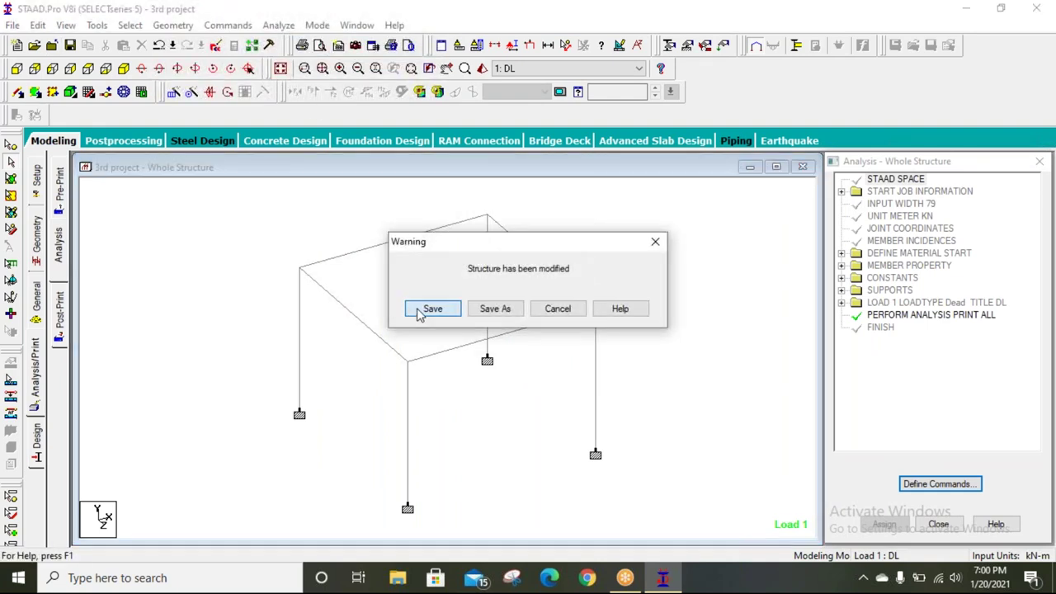
pyautogui.click(415, 311)
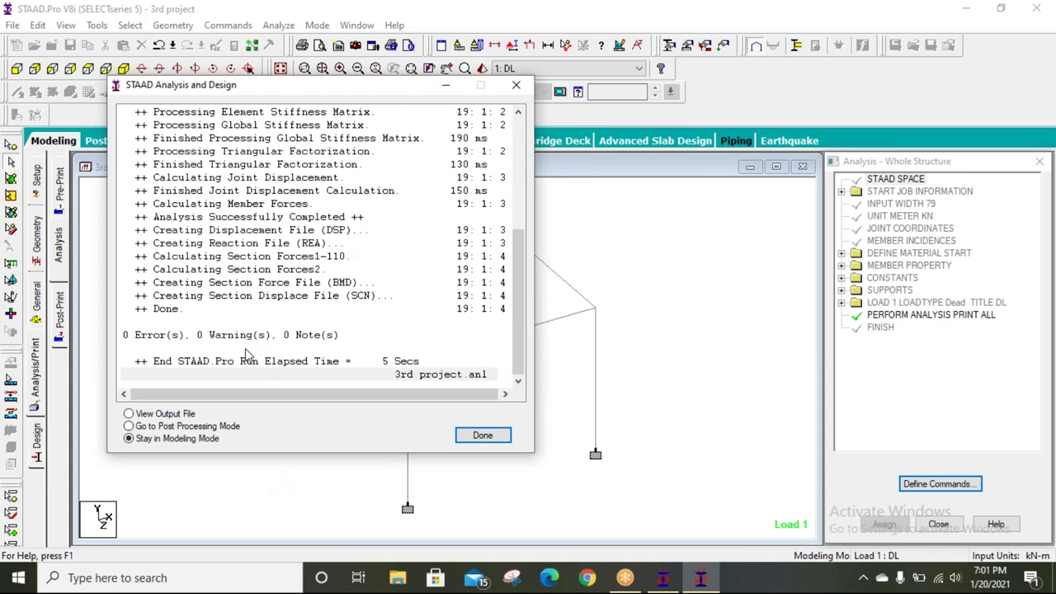
pyautogui.click(317, 342)
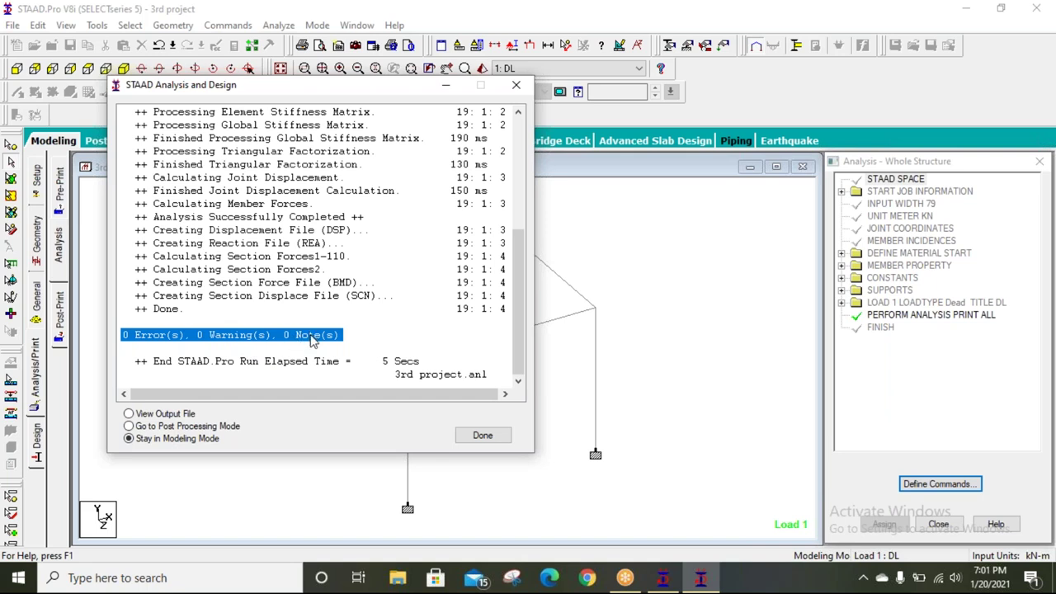
# Close the finished analysis run and open its output report, 3rd project.anl
pyautogui.click(172, 414)
pyautogui.click(482, 436)
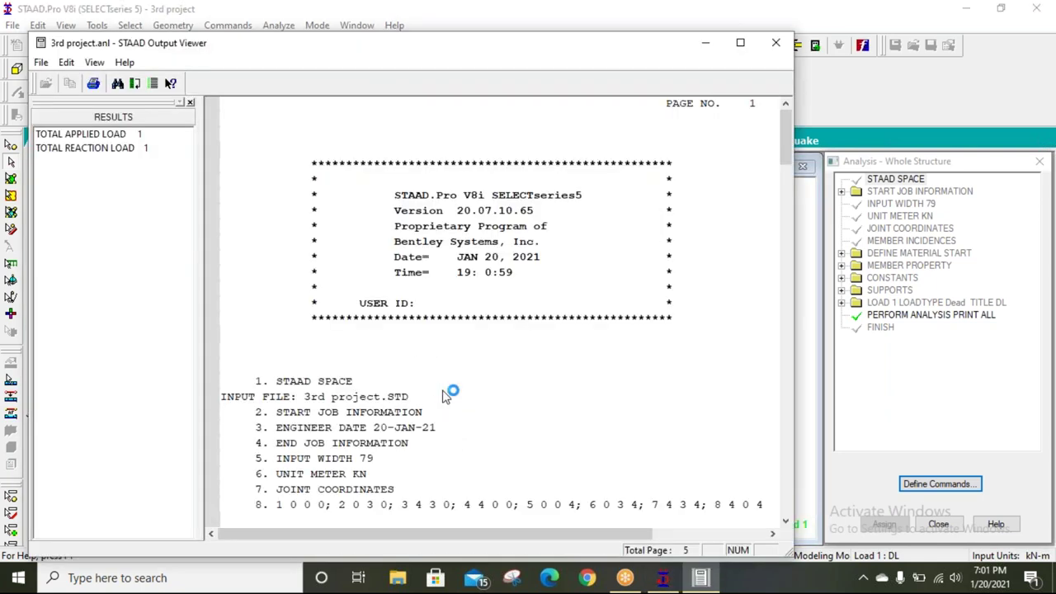
# Review the report's run time, date, joint and member counts, and surface and support counts
pyautogui.click(495, 279)
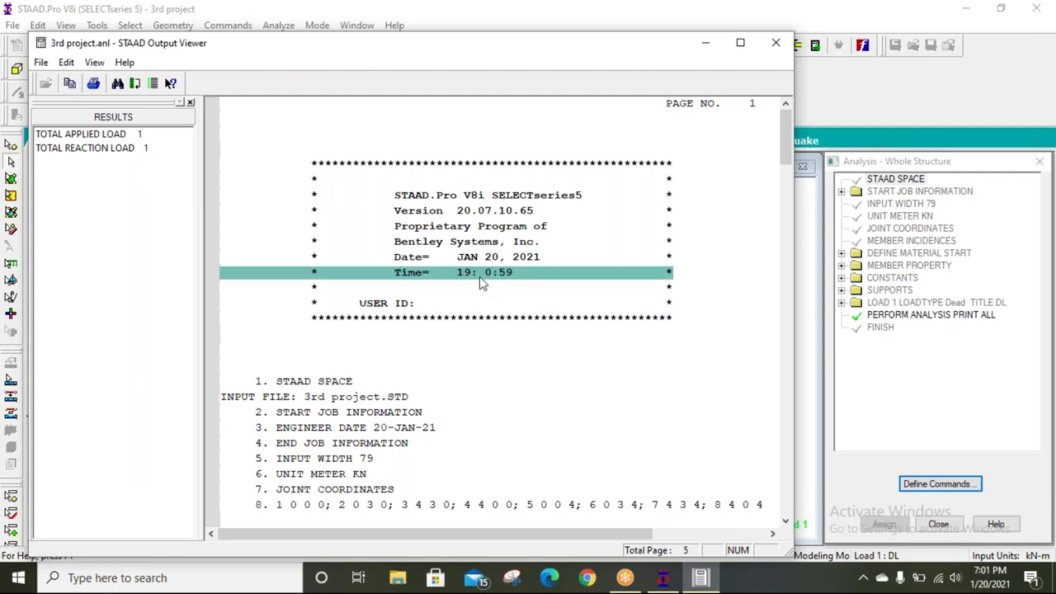
pyautogui.click(477, 259)
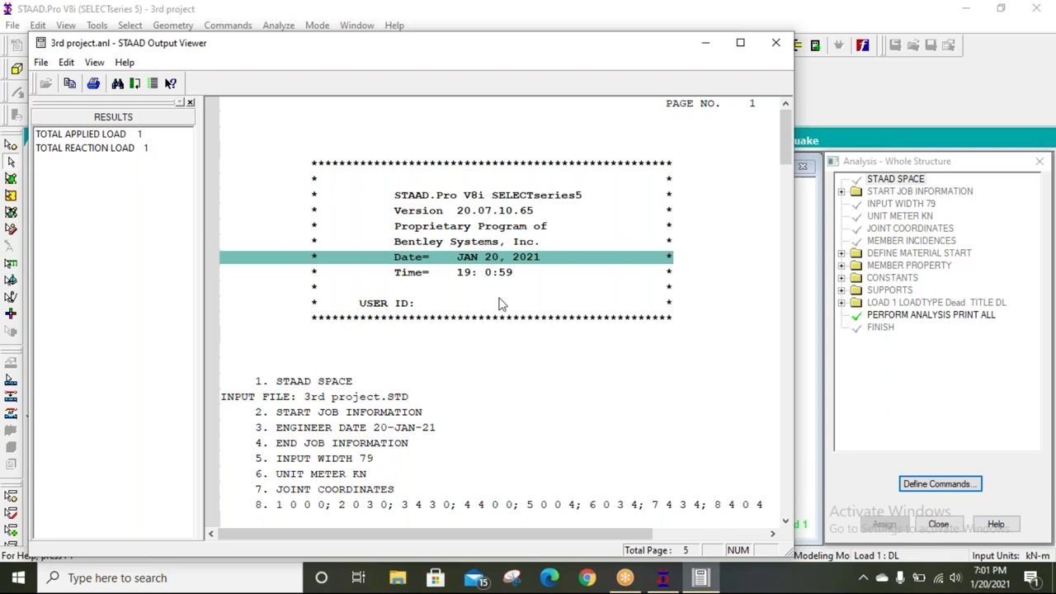
pyautogui.scroll(-10, 500, 303)
pyautogui.scroll(-8, 499, 304)
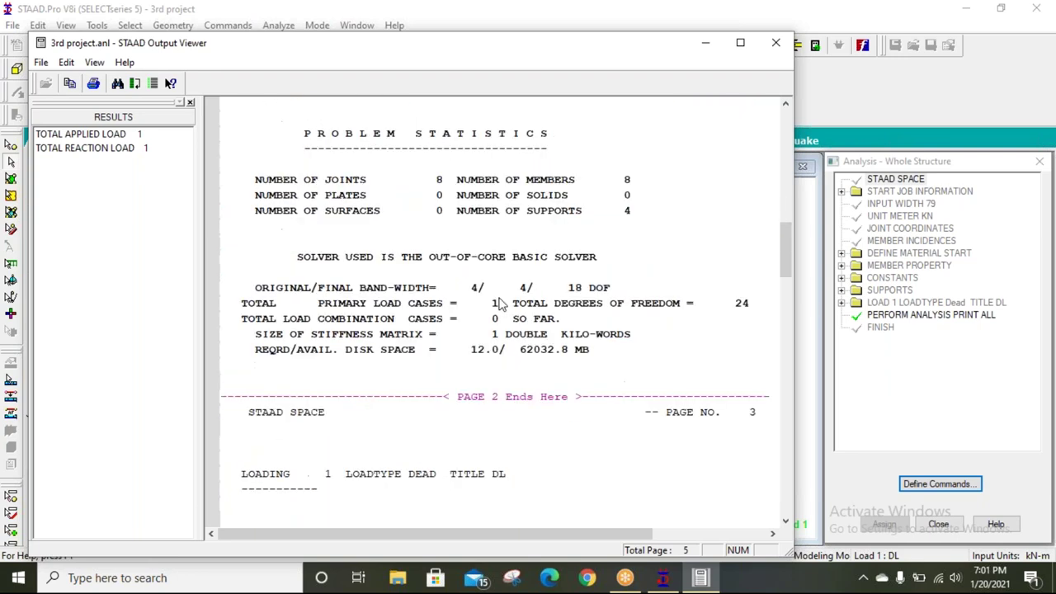
pyautogui.click(350, 181)
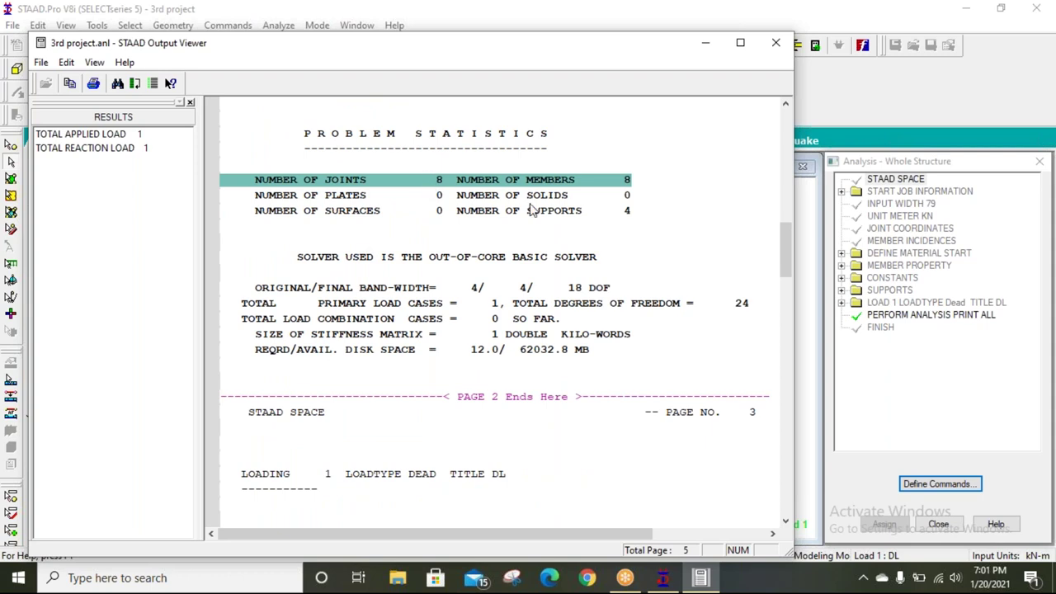
pyautogui.click(630, 213)
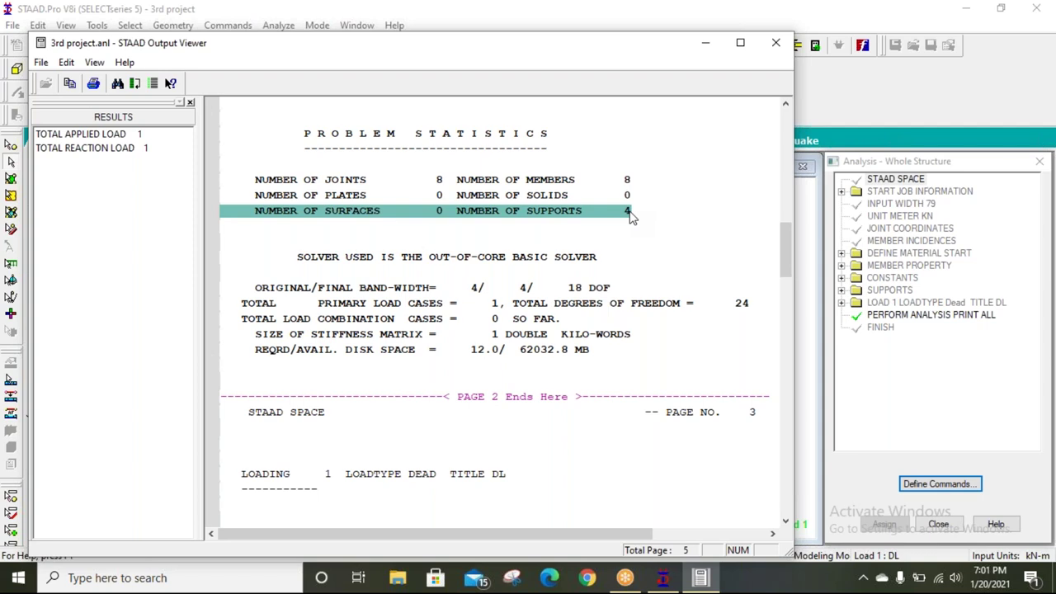
# Check the 39.452 kN self-weight and SELFWEIGHT Y -1.500 member loads, then close the report
pyautogui.scroll(-4, 596, 267)
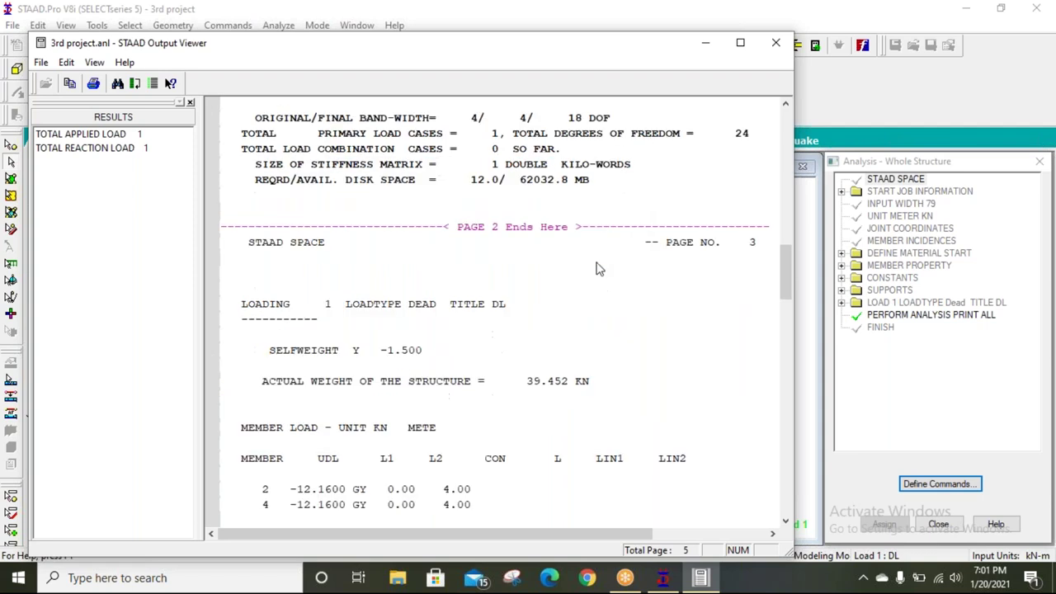
pyautogui.click(543, 384)
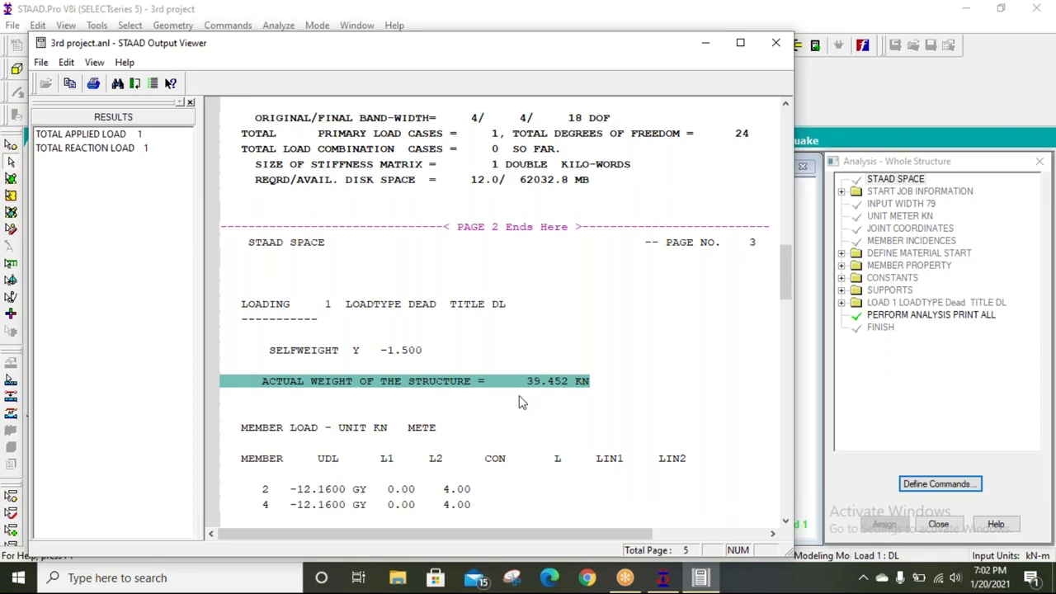
pyautogui.scroll(-4, 521, 396)
pyautogui.moveTo(309, 326); pyautogui.dragTo(314, 372)
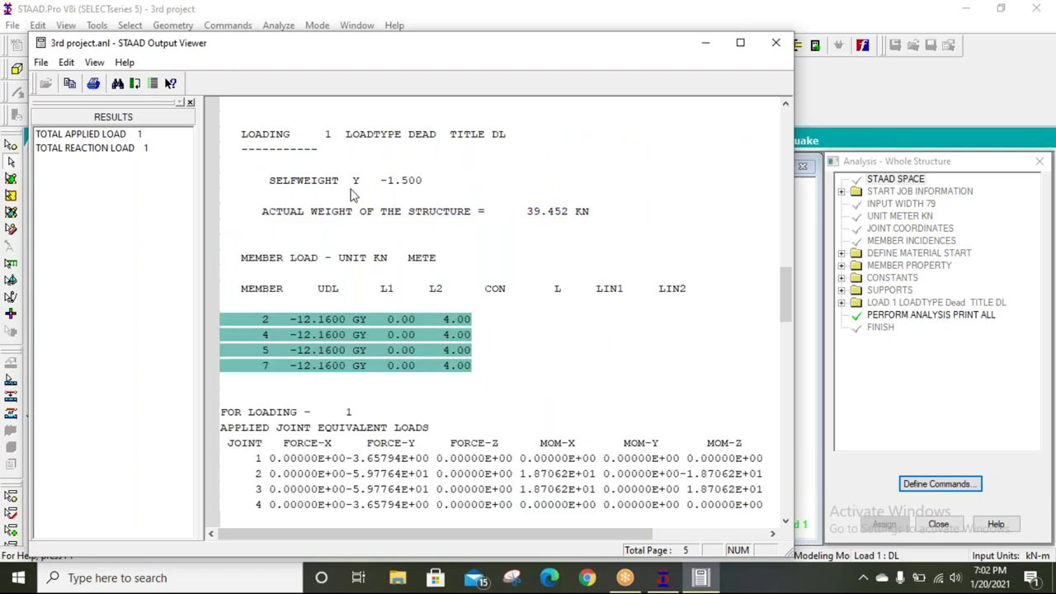
pyautogui.click(357, 186)
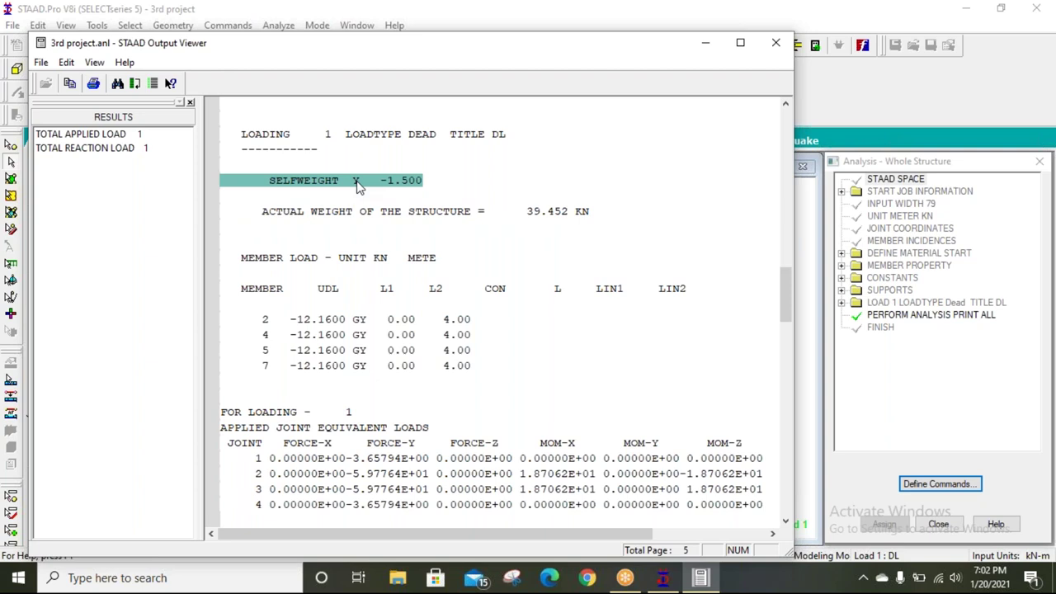
pyautogui.click(777, 44)
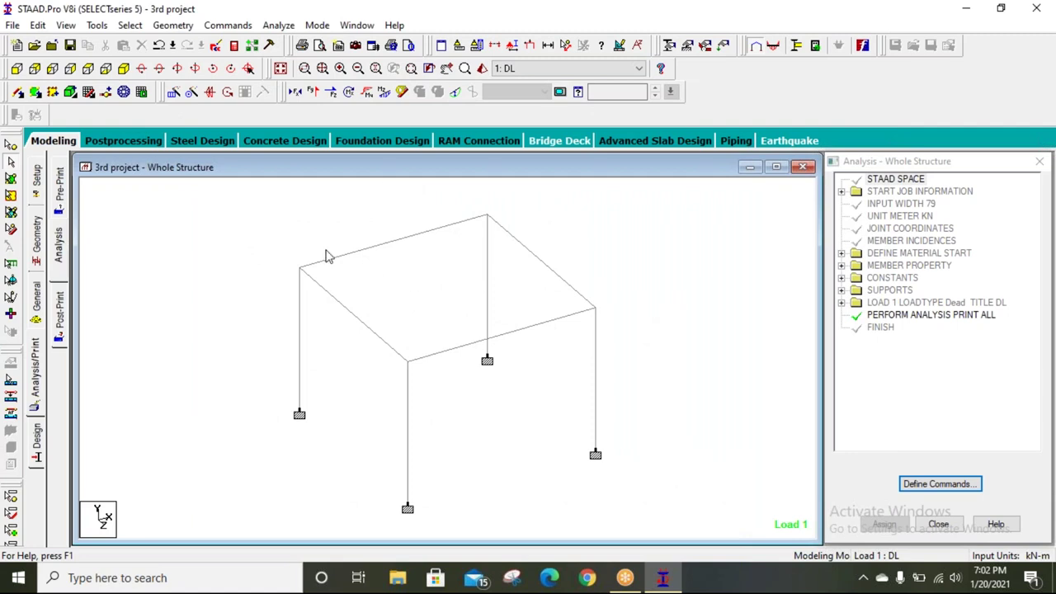
# Show the Load 1: DL deflected shape in Postprocessing, enlarged to fill the workspace
pyautogui.click(119, 142)
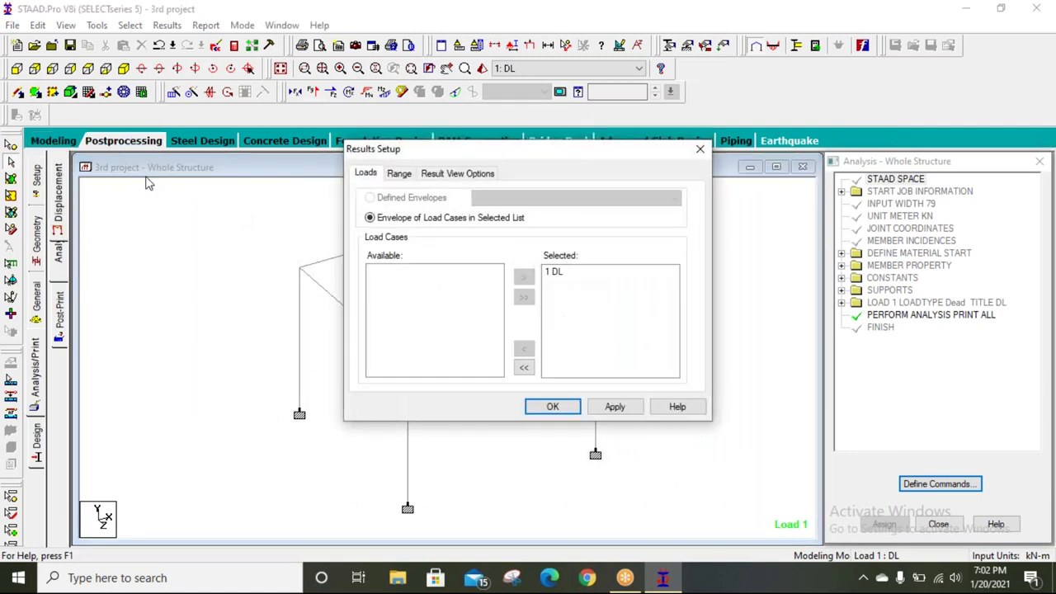
pyautogui.click(553, 407)
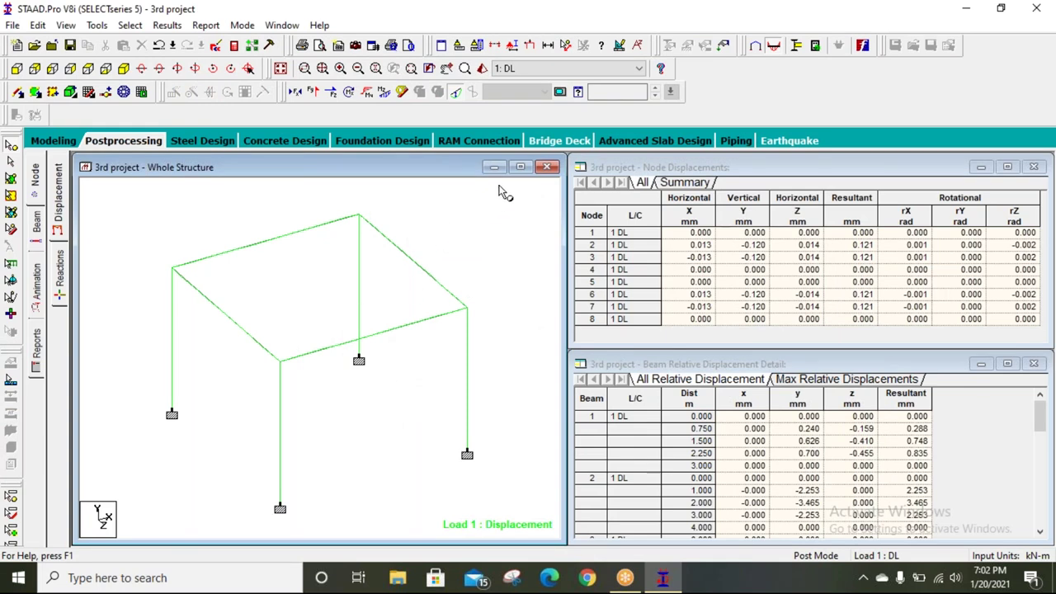
pyautogui.click(520, 166)
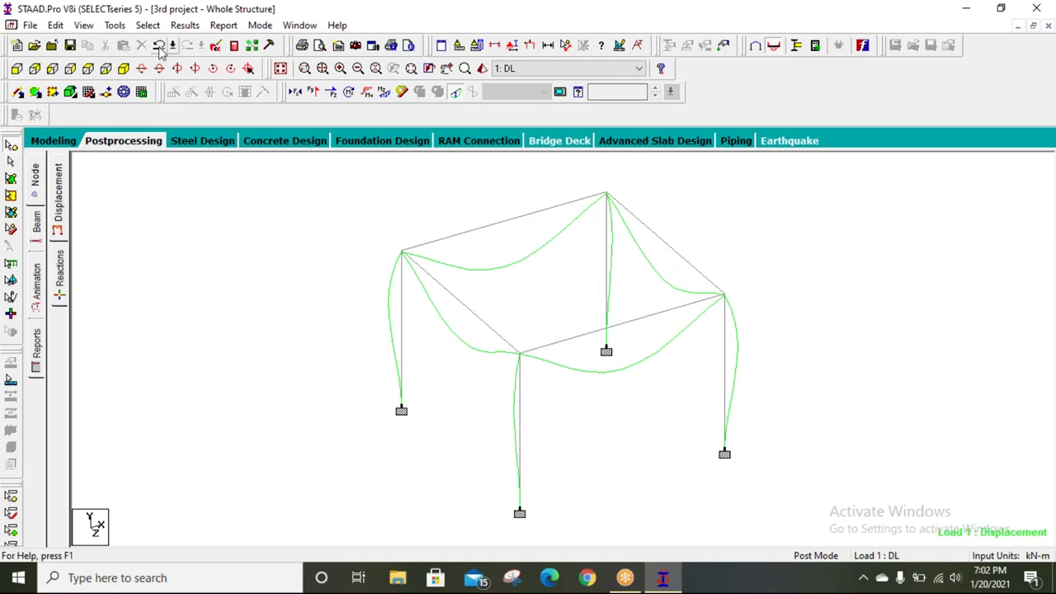
pyautogui.click(185, 24)
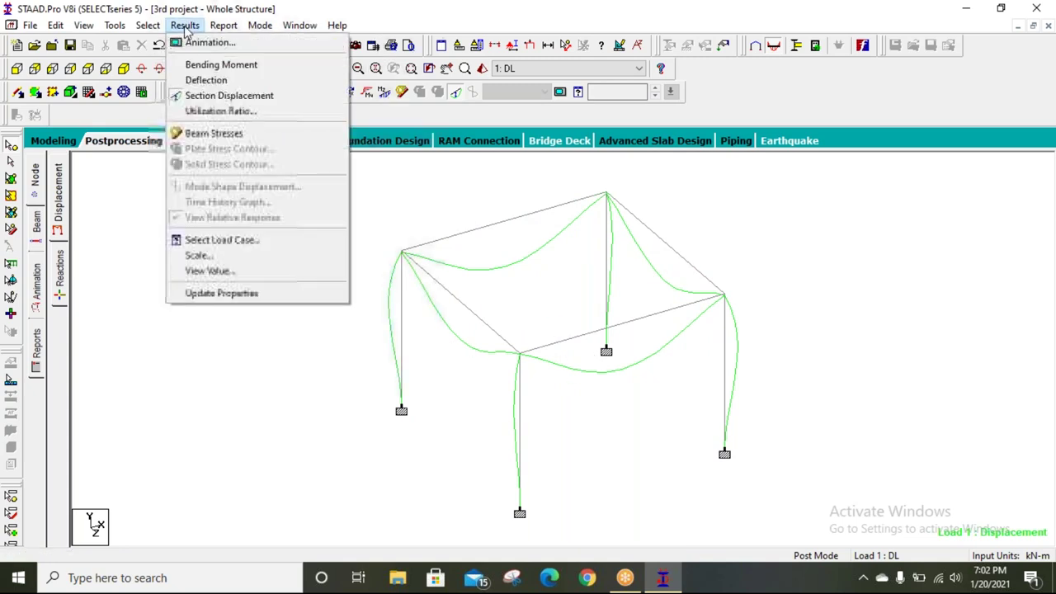
# Annotate all beams with Displacement Max Resultant values, e.g. Max: 3.007 mm and 0.873 mm
pyautogui.click(236, 270)
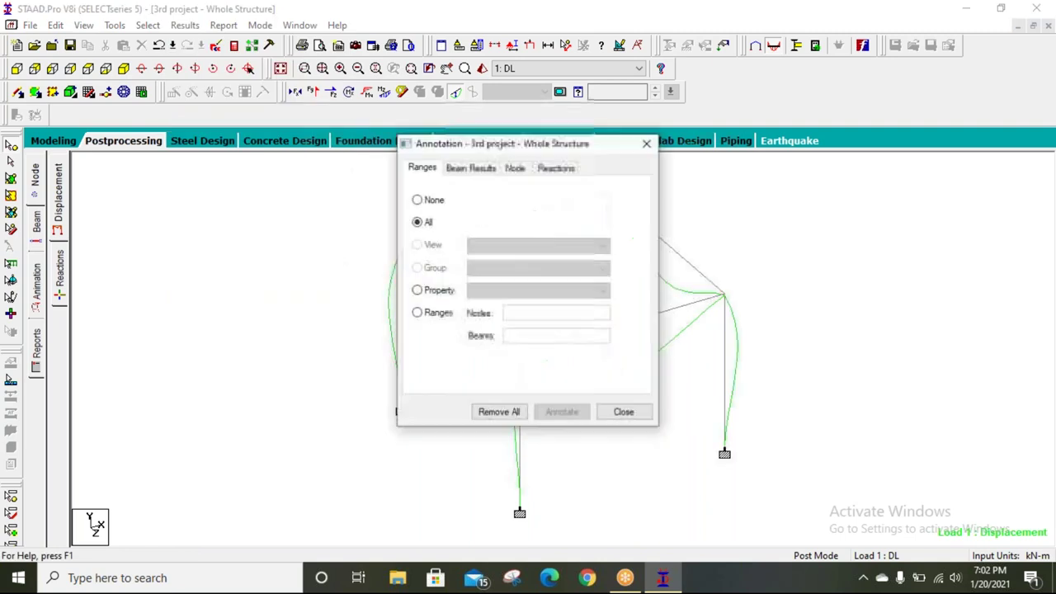
pyautogui.click(471, 171)
pyautogui.click(426, 325)
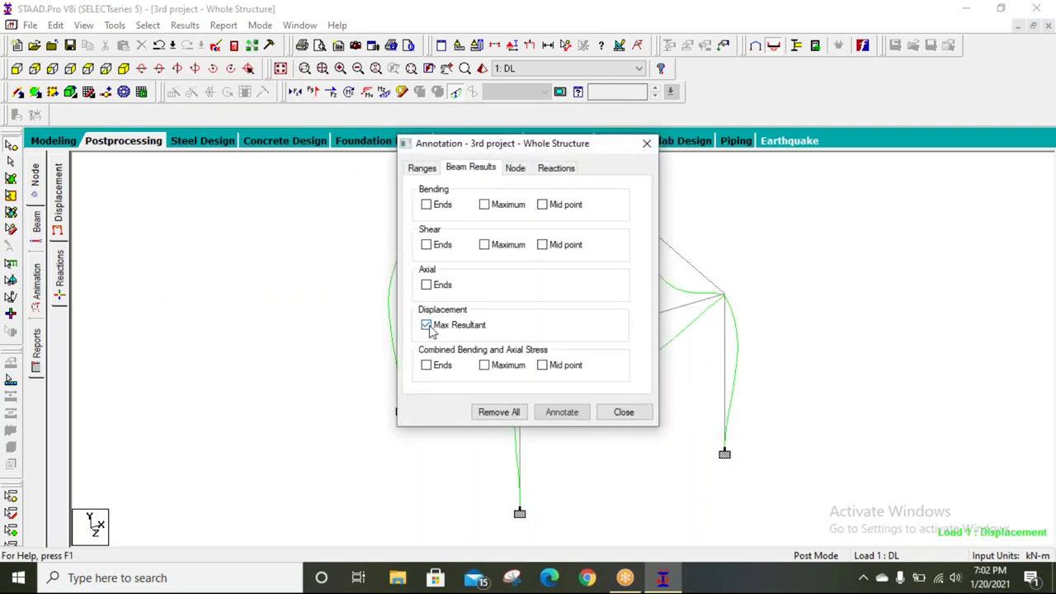
pyautogui.click(561, 412)
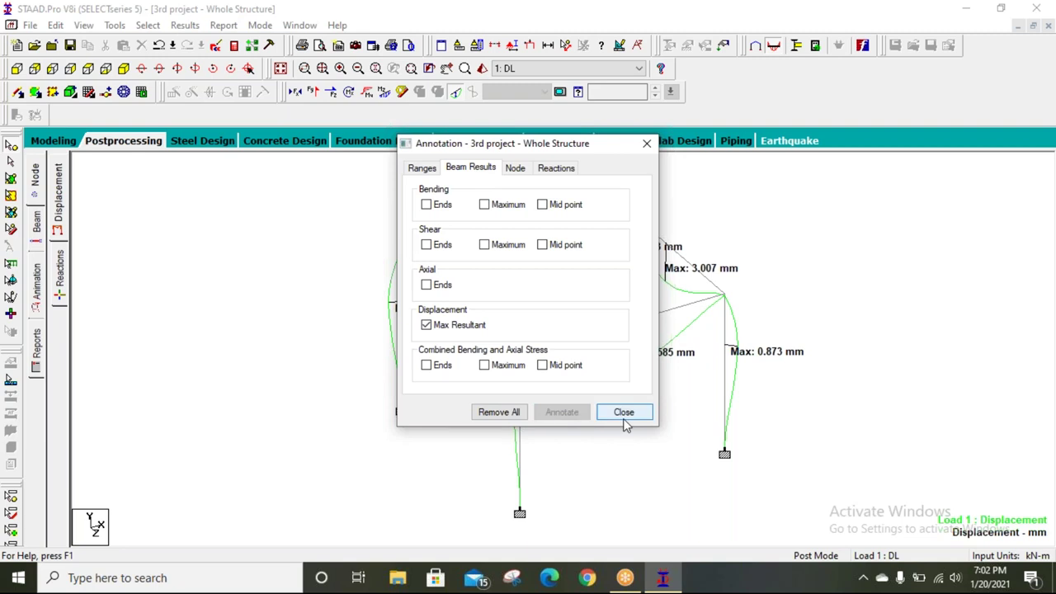
pyautogui.click(624, 411)
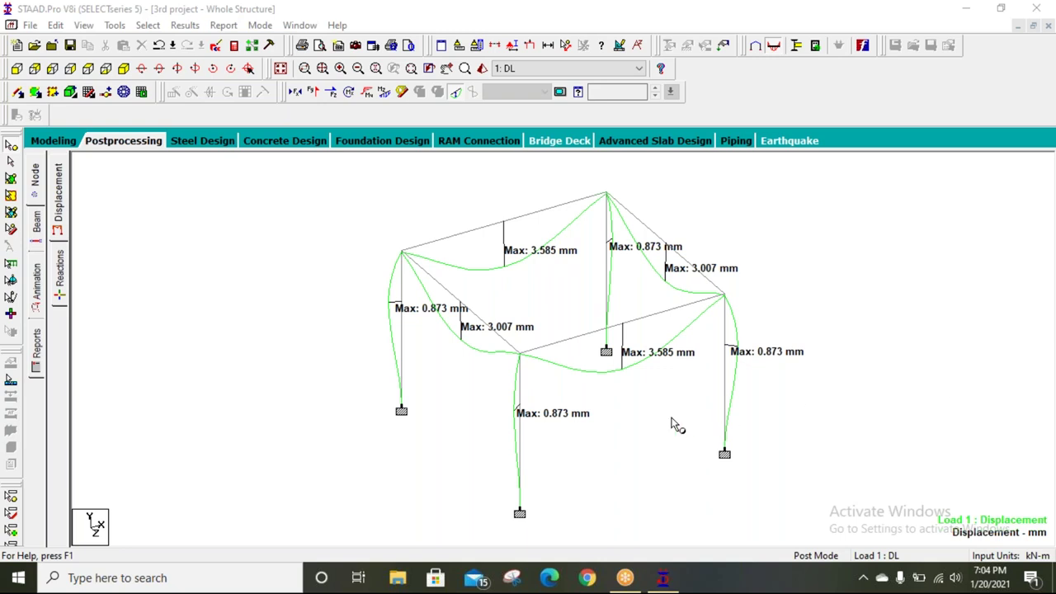
# Select the support node at the right-hand column base
pyautogui.click(662, 577)
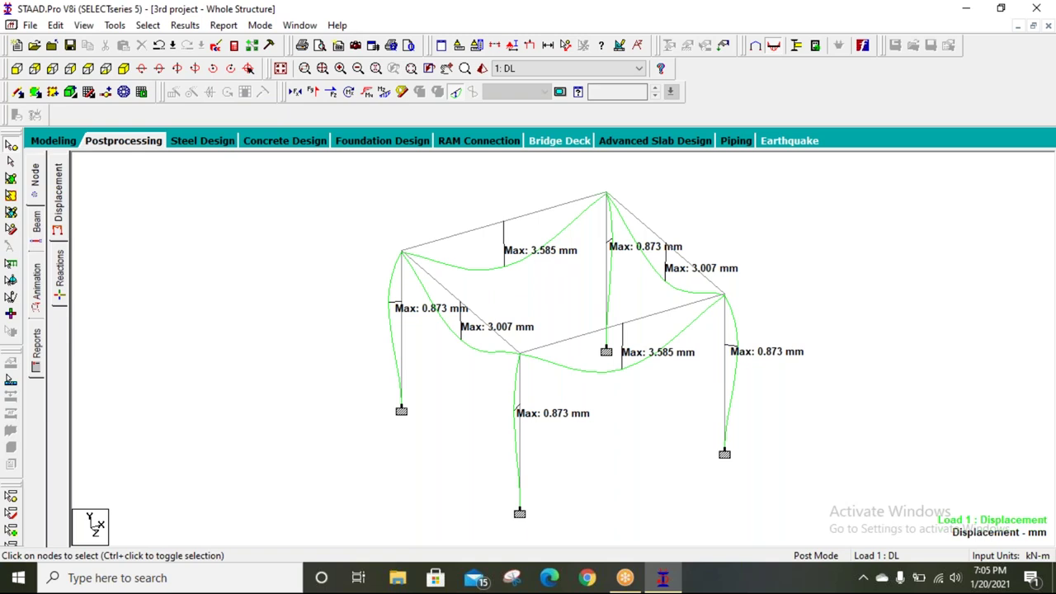
pyautogui.click(724, 451)
pyautogui.click(88, 93)
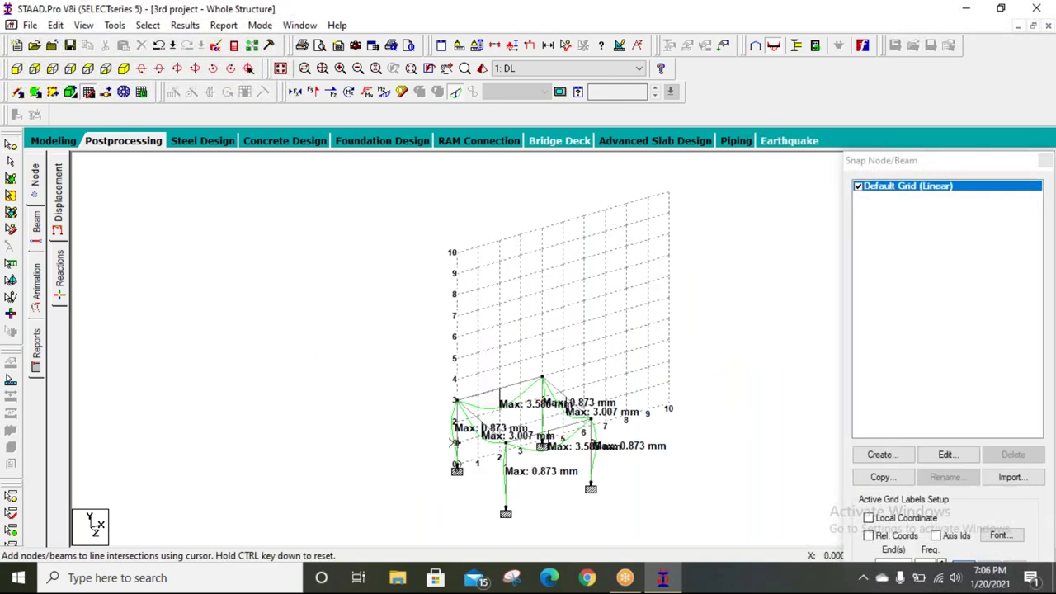
# Discard the analysis results and return to Modeling mode
pyautogui.scroll(1, 441, 379)
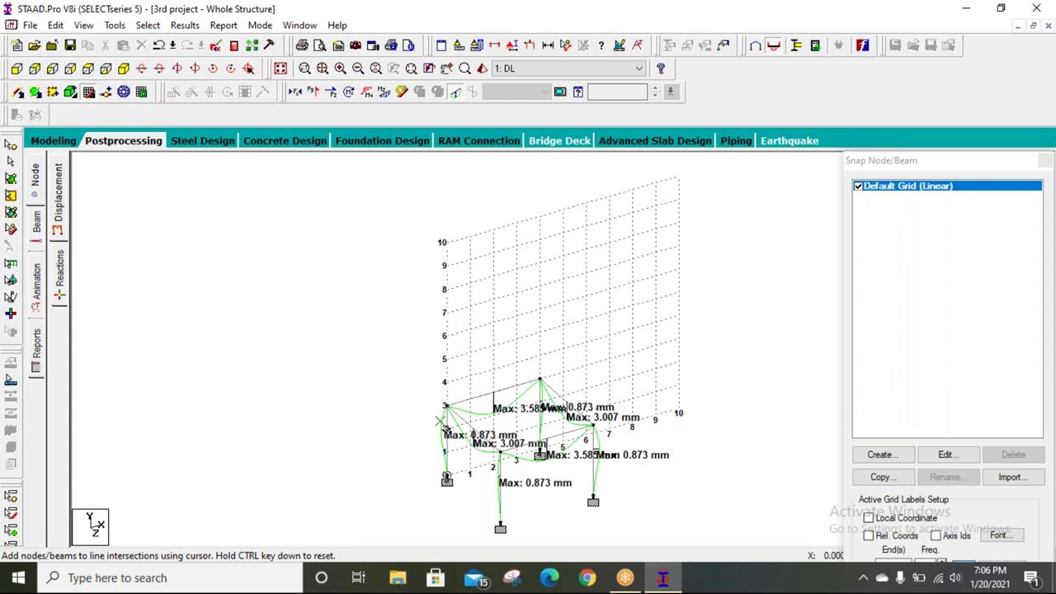
pyautogui.click(583, 366)
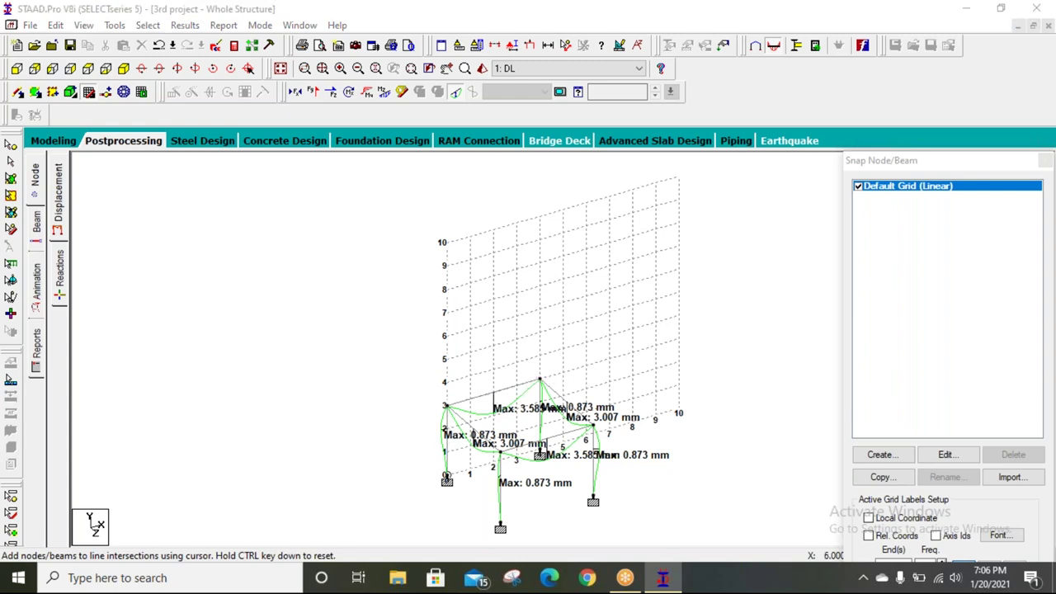
pyautogui.click(650, 324)
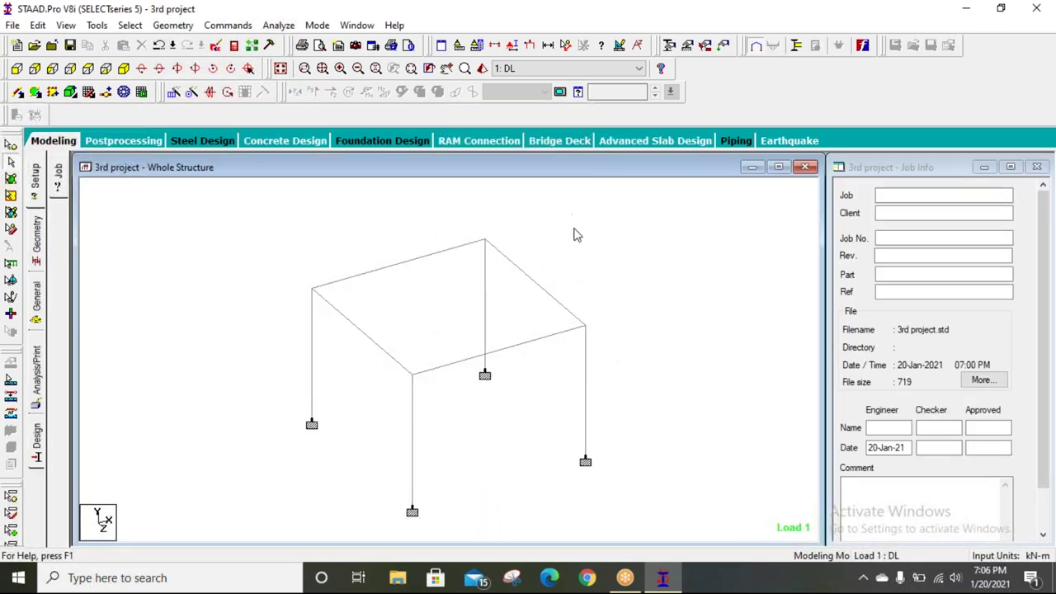
# Pan the frame model slightly and bring the structure window back into focus
pyautogui.moveTo(569, 301); pyautogui.dragTo(597, 327, button='middle')
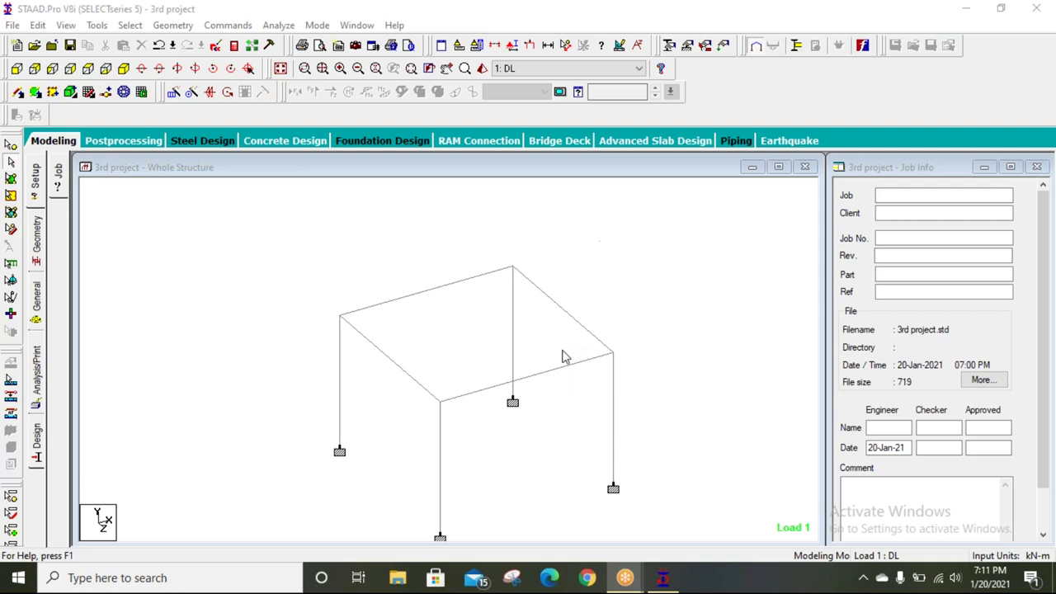
pyautogui.click(562, 356)
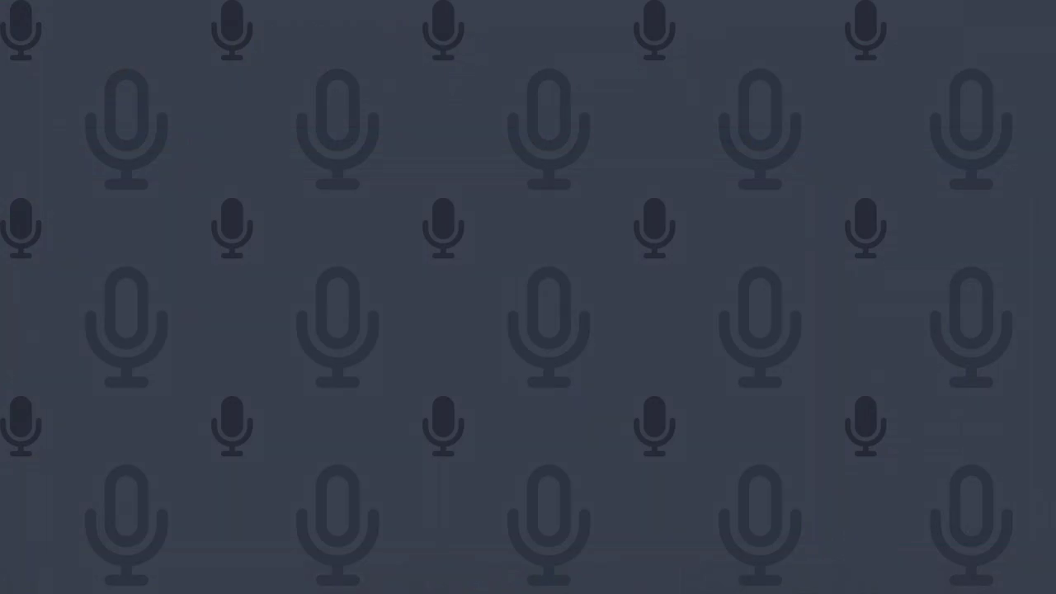